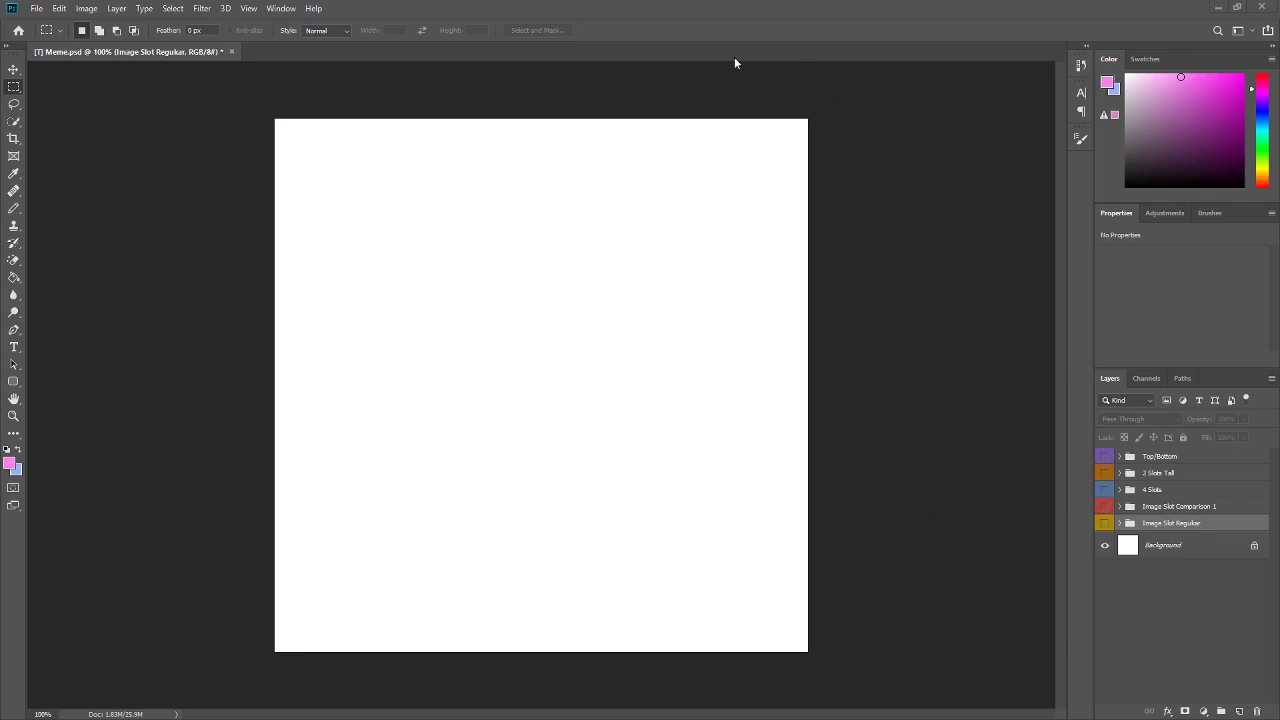
Step: Preview each meme layout in turn by showing and hiding the five template groups, from Image Slot Regular up to Top/Bottom
left_click(1119, 523)
left_click(1120, 524)
left_click(1104, 523)
left_click(1104, 523)
left_click(1104, 506)
left_click(1104, 506)
left_click(1104, 489)
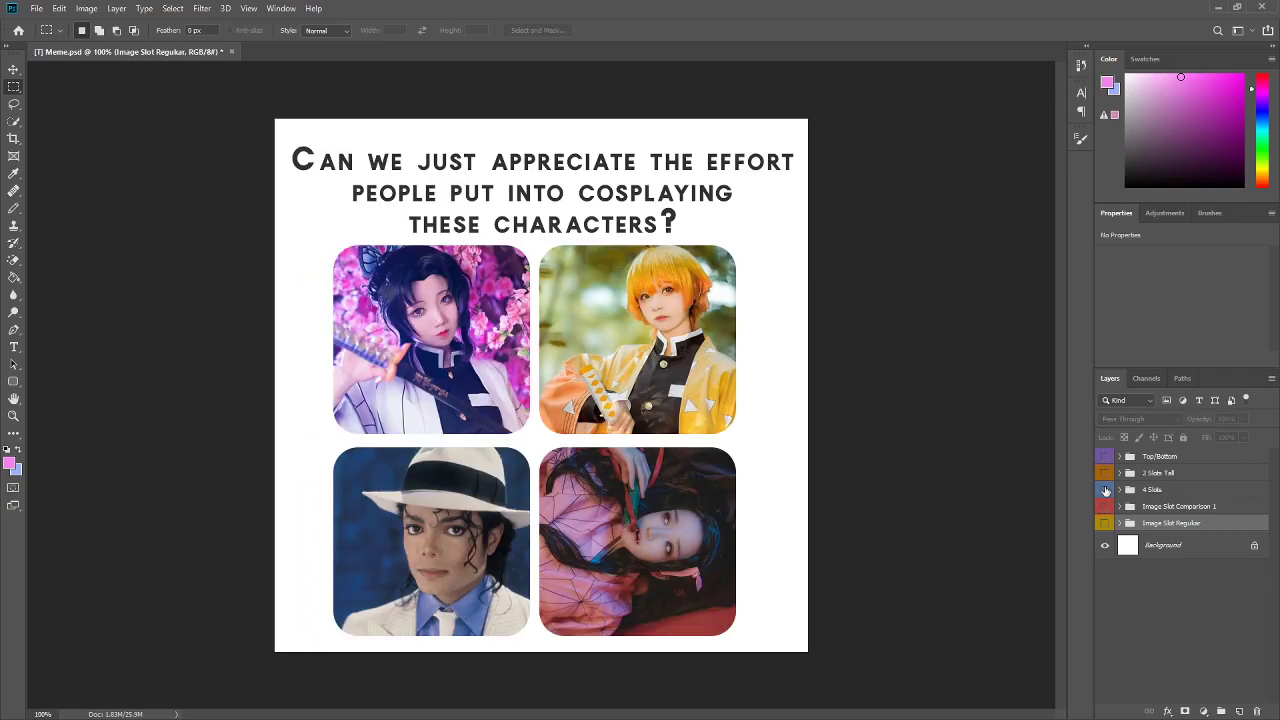
left_click(1104, 489)
left_click(1104, 472)
left_click(1104, 472)
left_click(1104, 456)
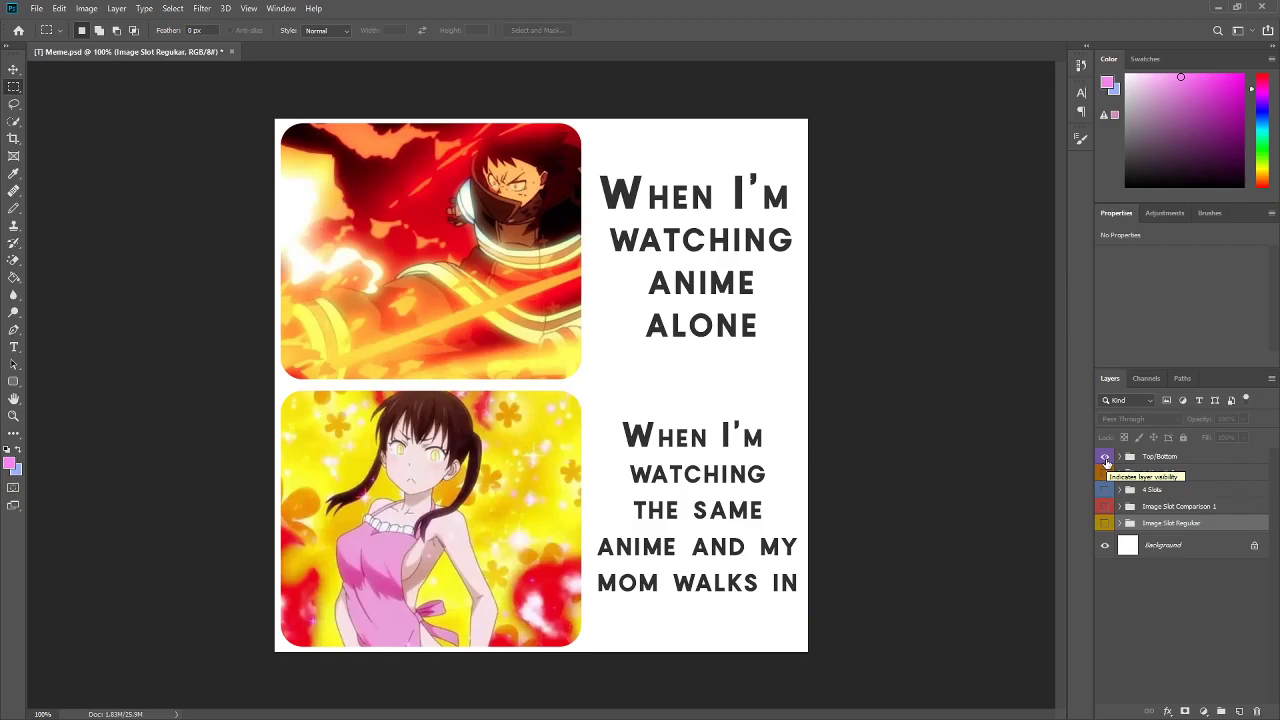
left_click(1104, 456)
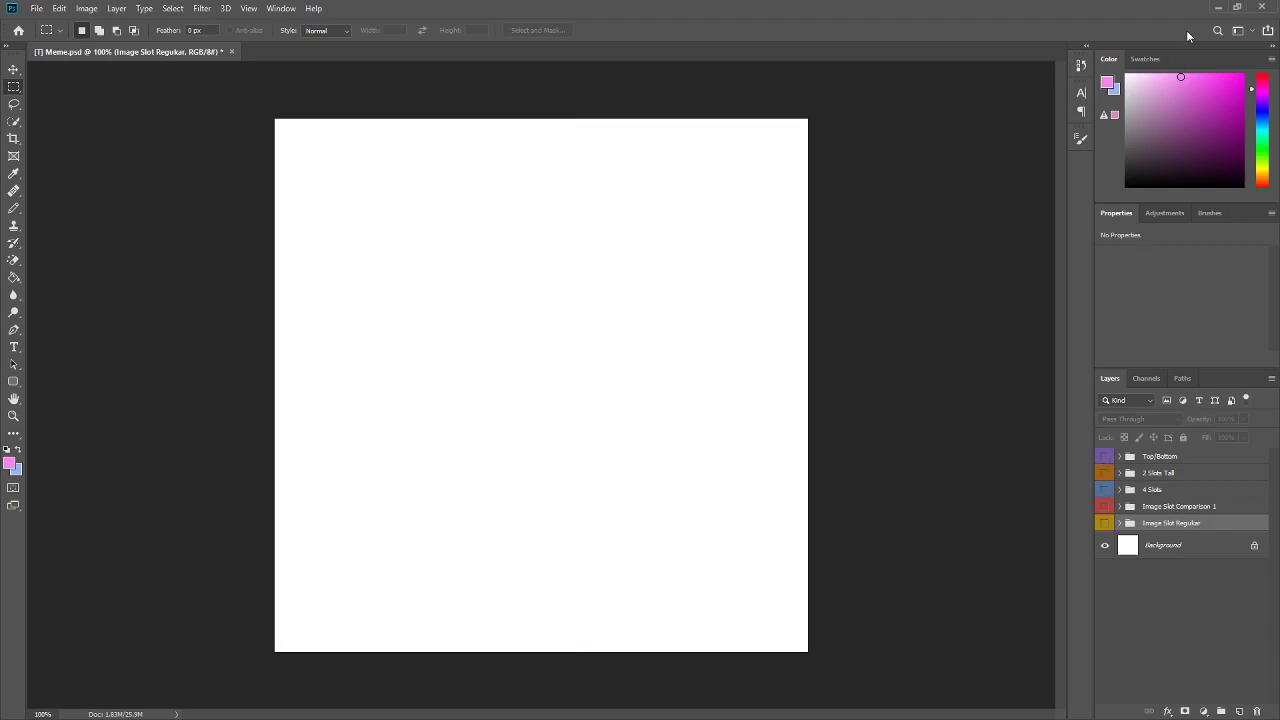
Step: Show the Image Slot Regular group and check the text colour of its caption, cancelling the colour and text edits
left_click(1104, 523)
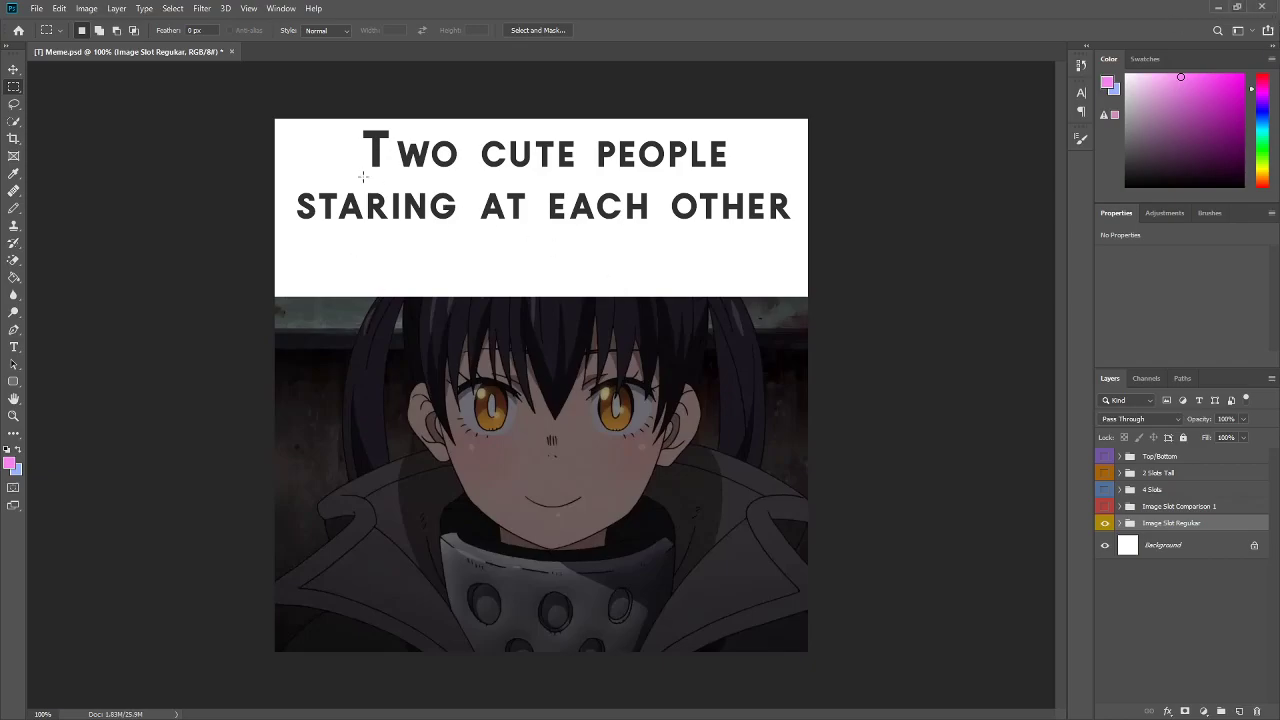
left_click(14, 347)
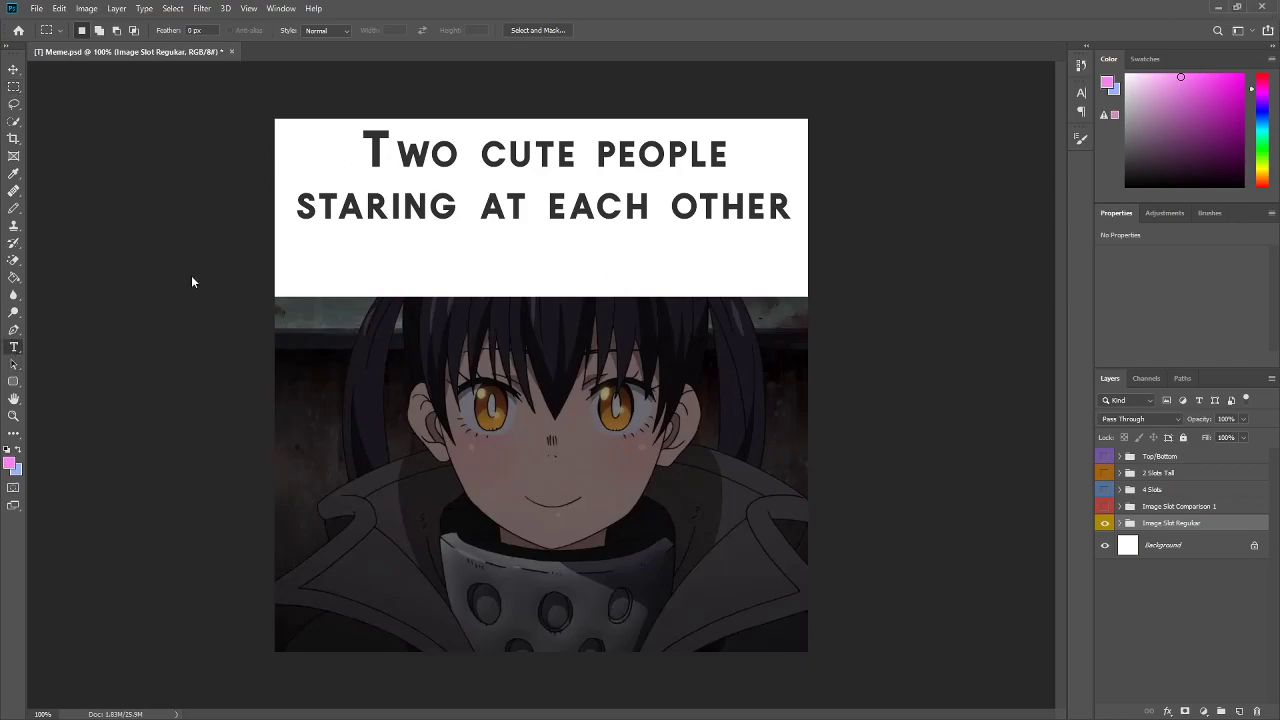
left_click(428, 154)
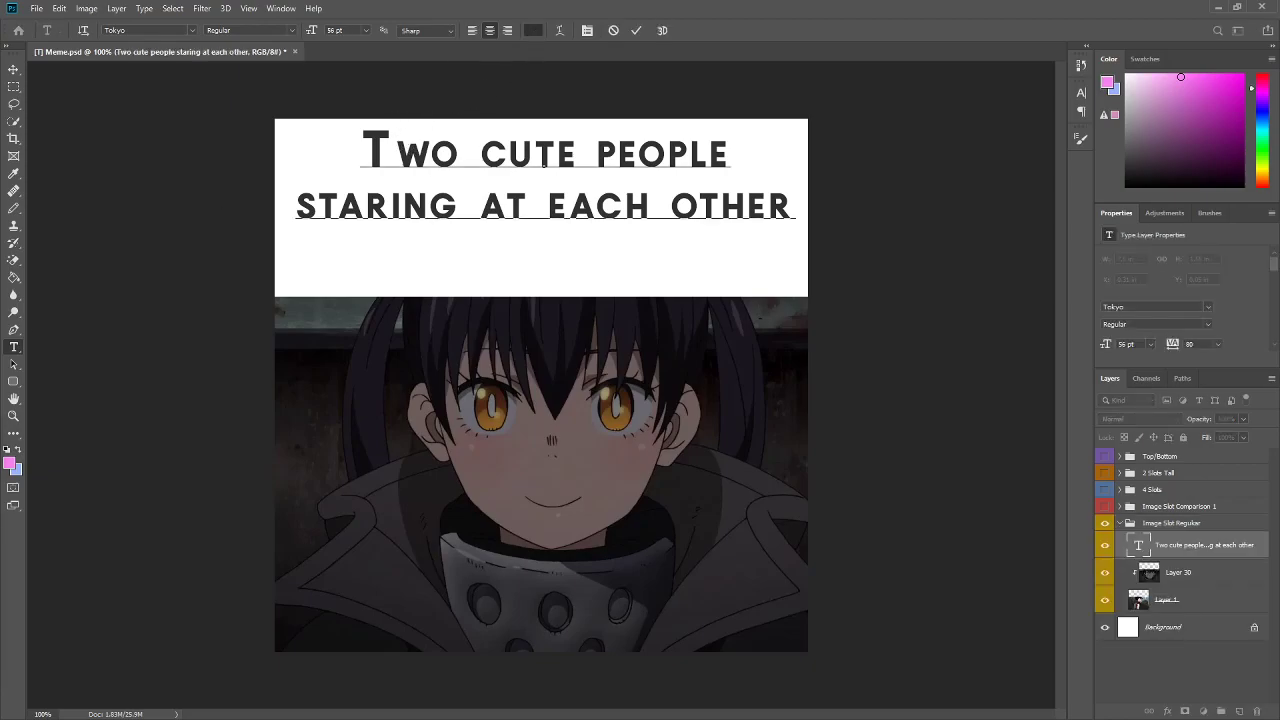
left_click(533, 31)
left_click_drag(311, 388, 892, 212)
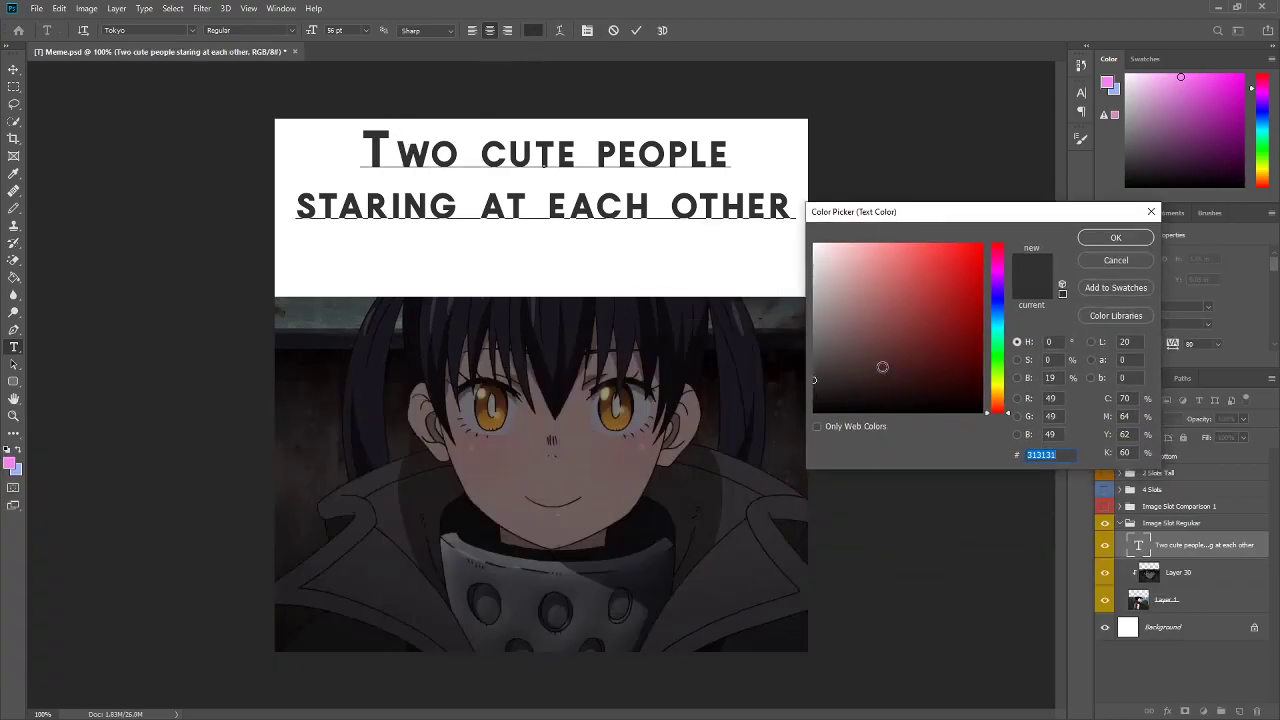
left_click(1112, 262)
left_click(613, 30)
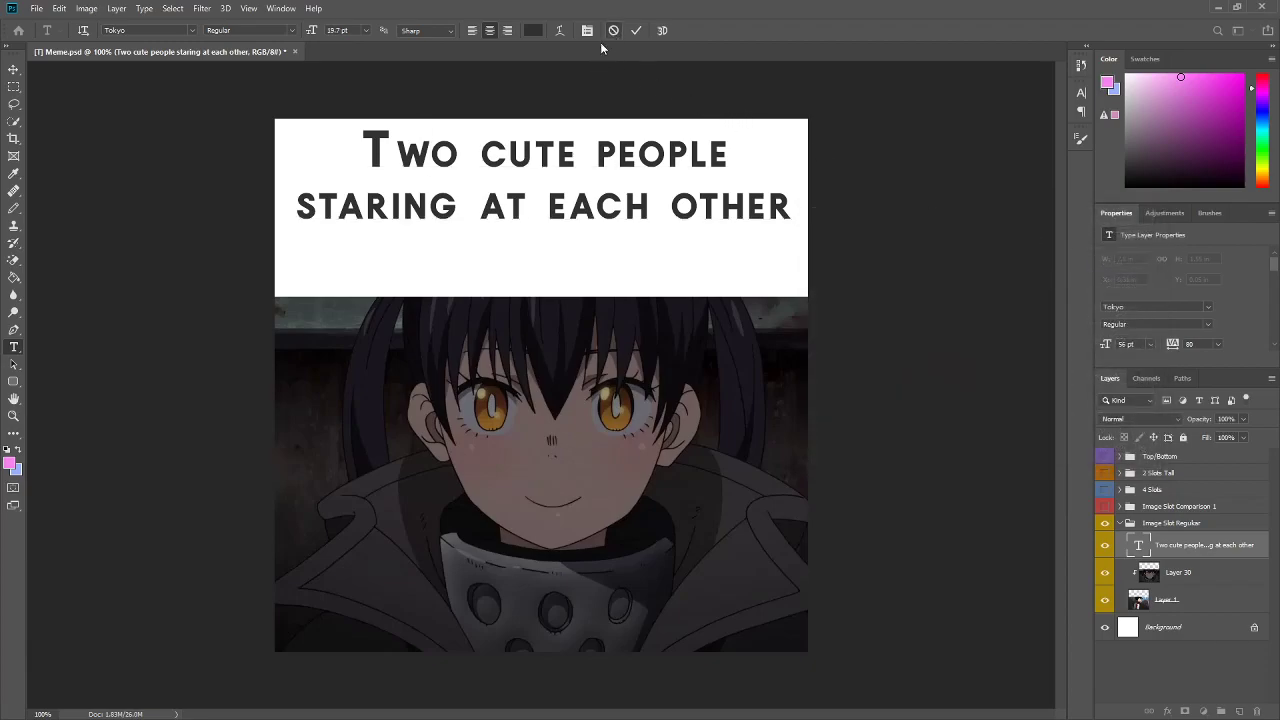
Step: Switch to the browser and look through the Instagram profile's posts for meme examples
left_click(1217, 8)
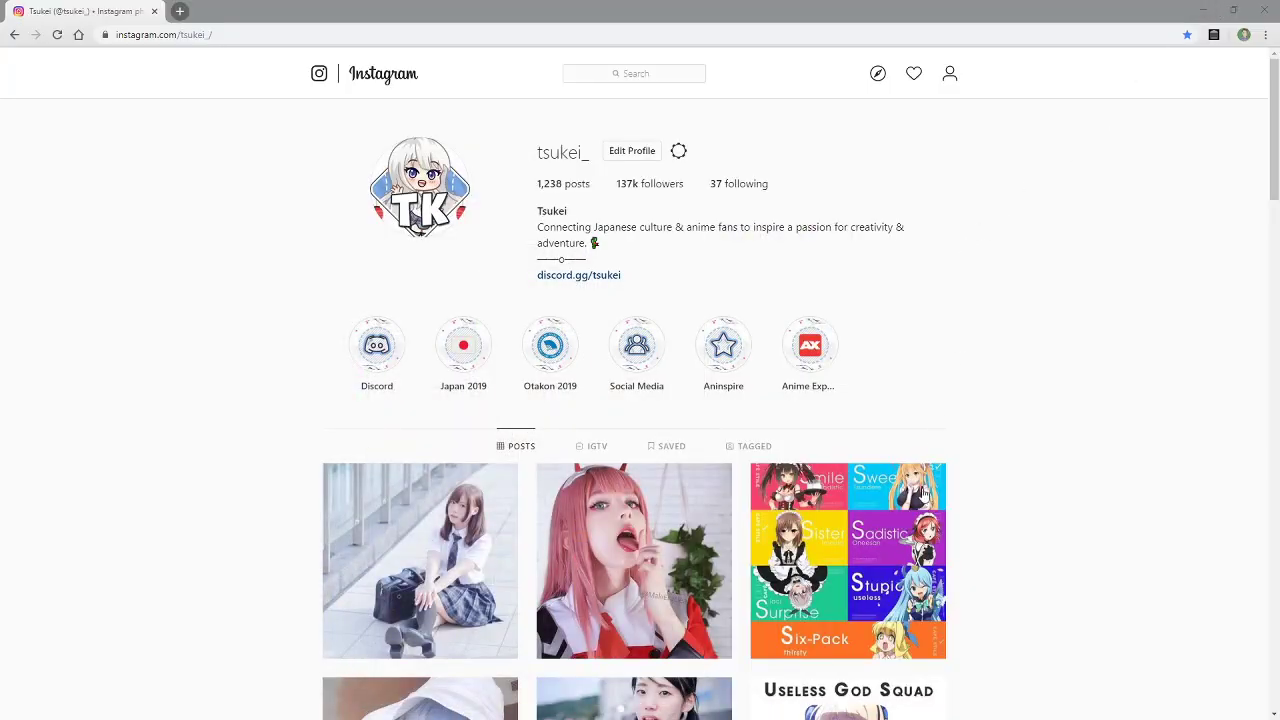
scroll(1000, 428, "down", 3)
scroll(1060, 440, "down", 3)
scroll(1090, 440, "down", 2)
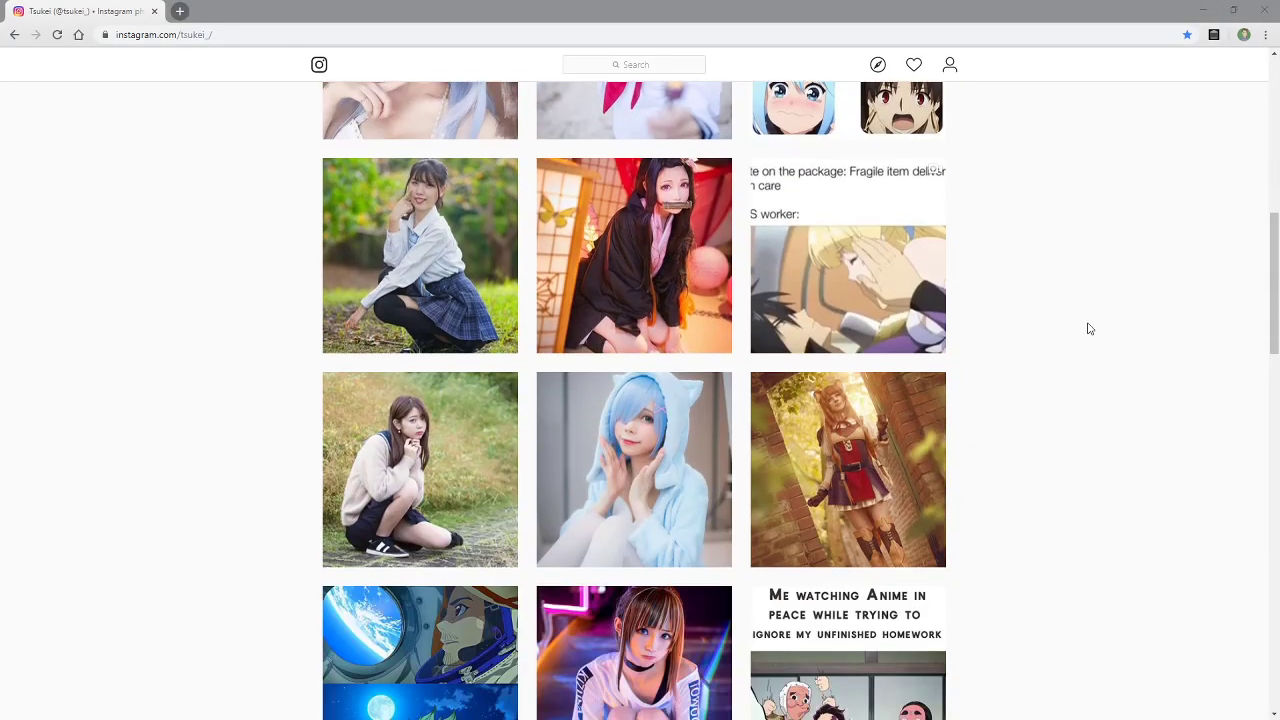
scroll(1080, 305, "up", 4)
scroll(1126, 320, "down", 7)
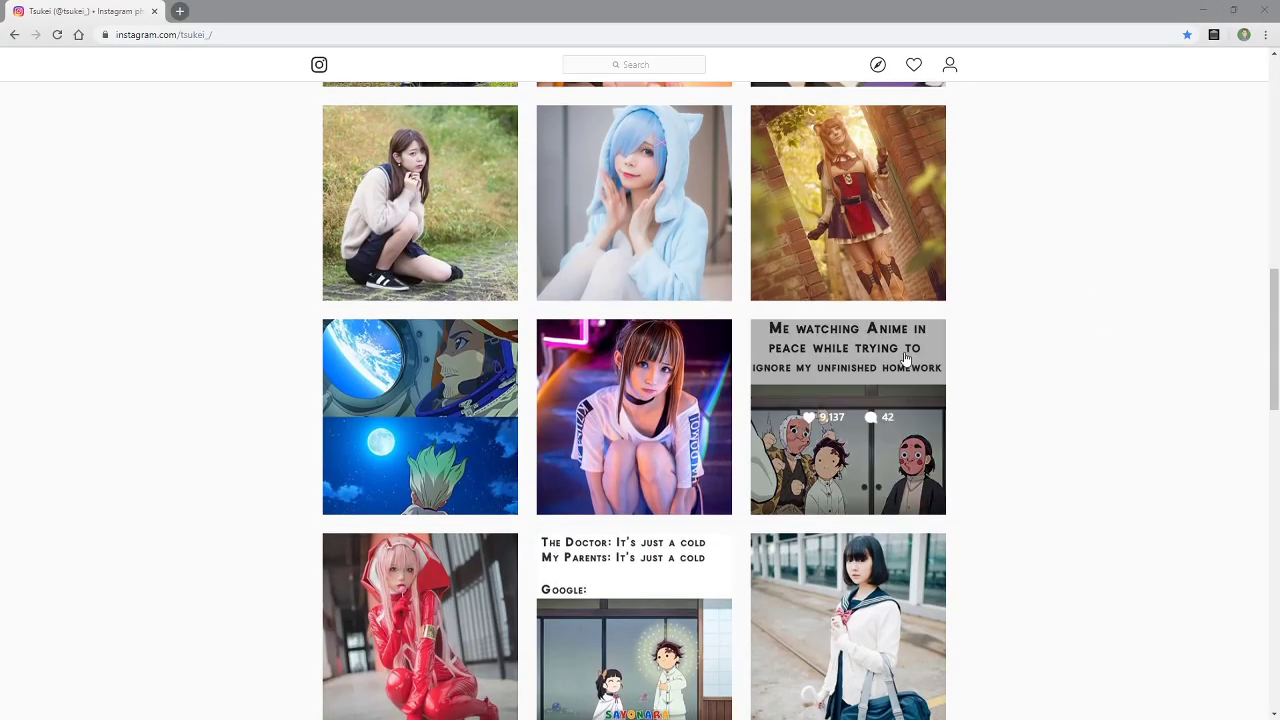
Step: View the "The Doctor: It's just a cold" and "Who would win?" meme posts as layout examples, closing each one
left_click(880, 420)
left_click(1118, 201)
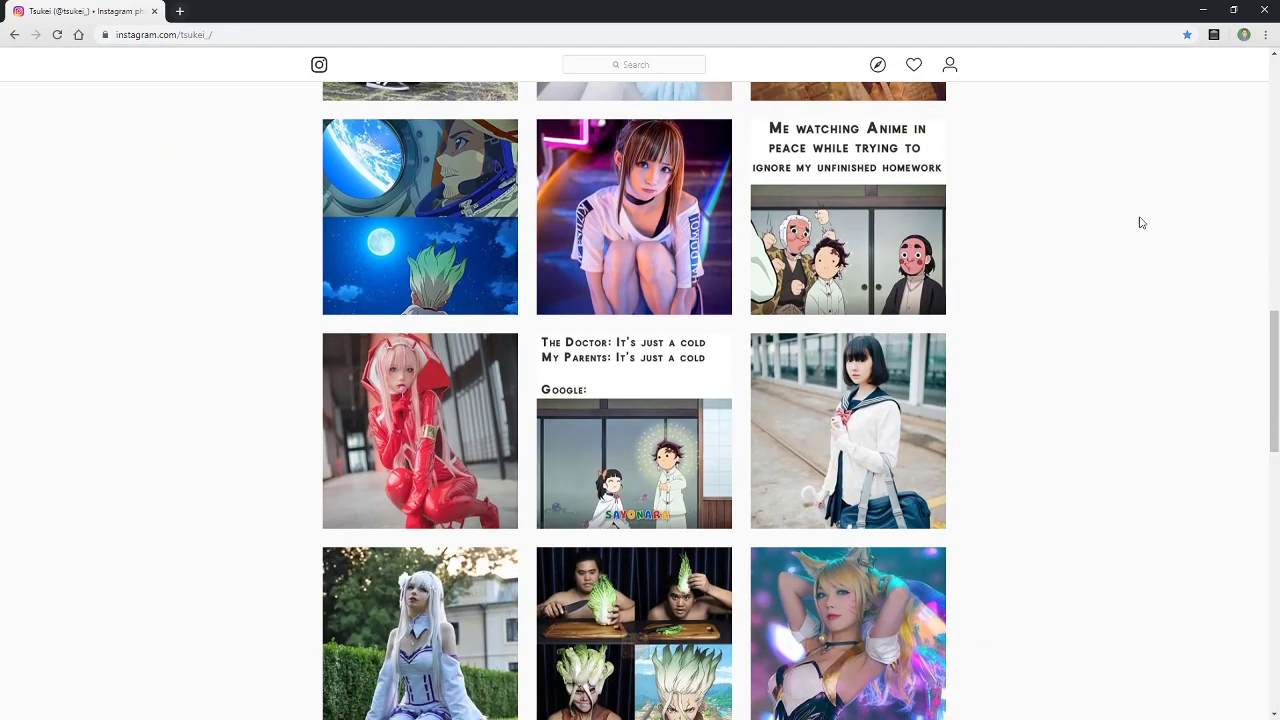
left_click(680, 393)
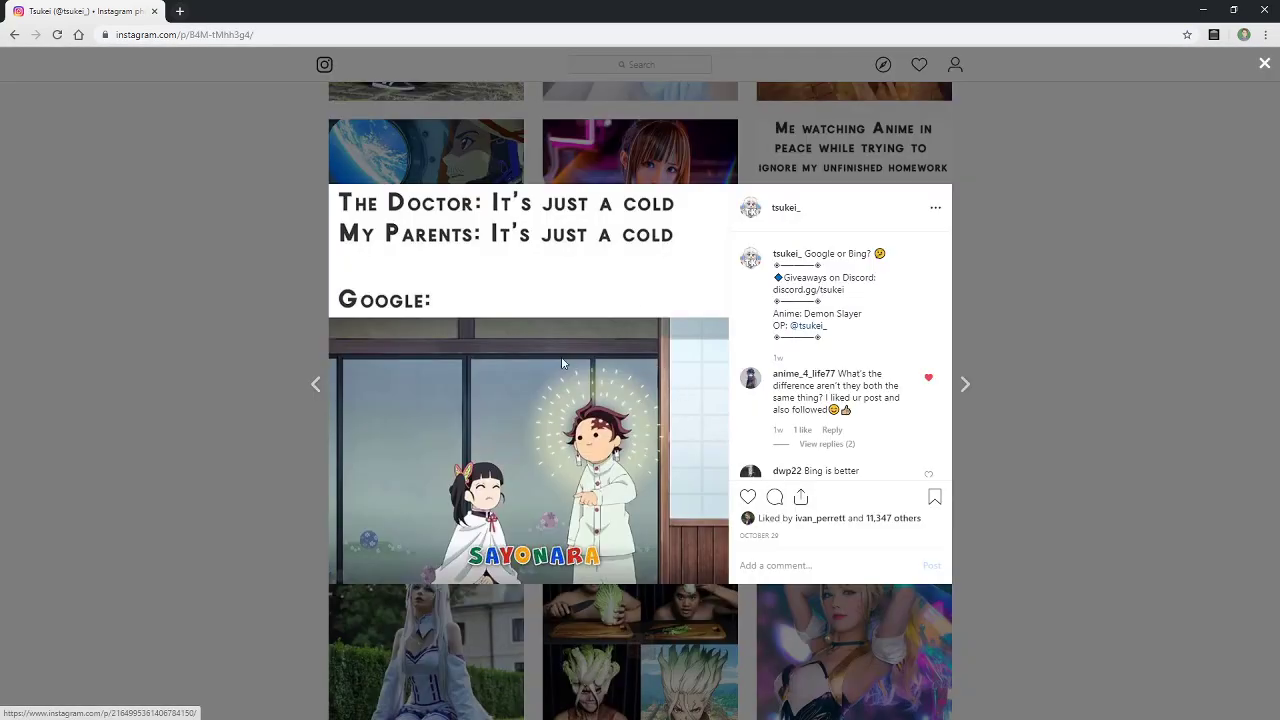
left_click(1251, 223)
scroll(1149, 414, "down", 4)
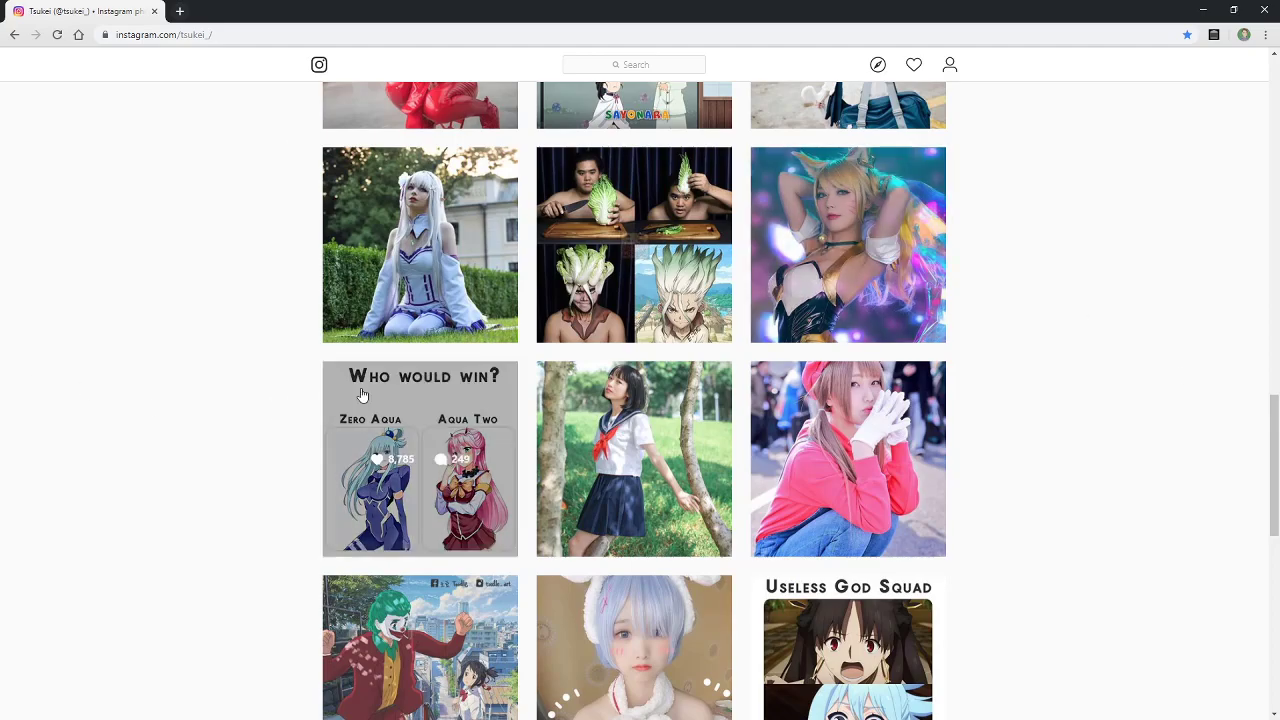
left_click(347, 395)
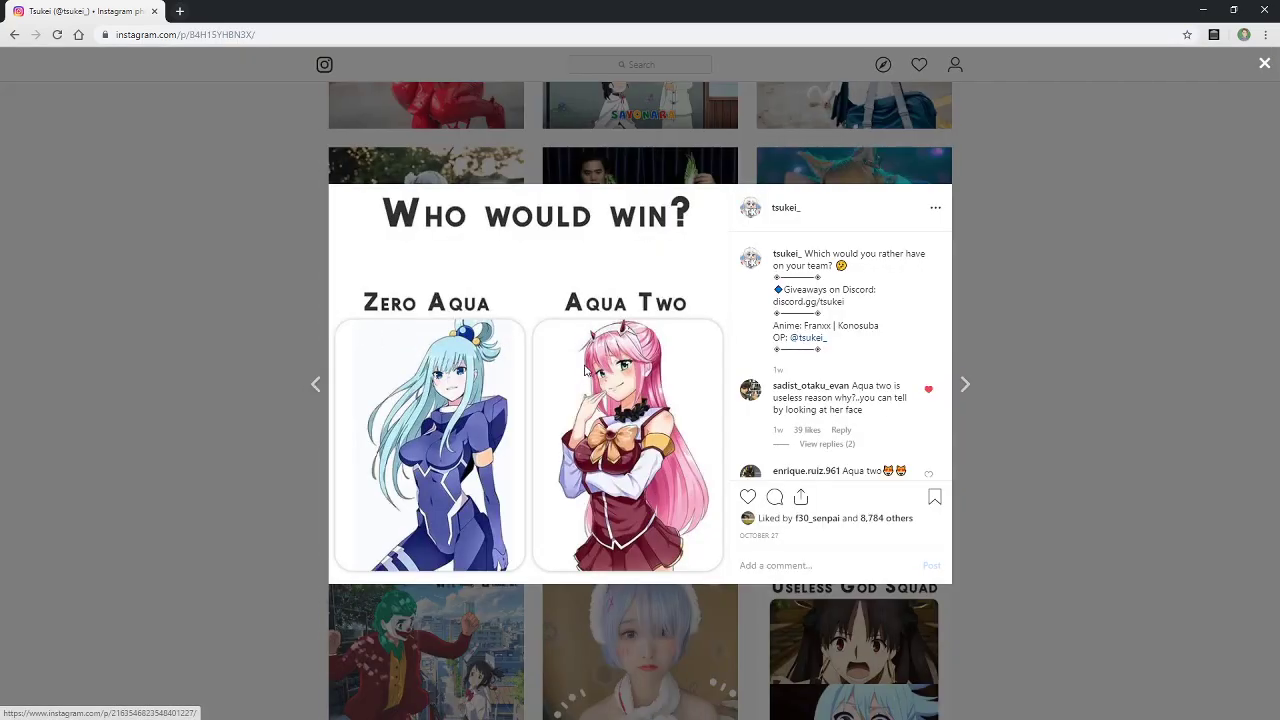
left_click(1251, 247)
scroll(1126, 394, "up", 4)
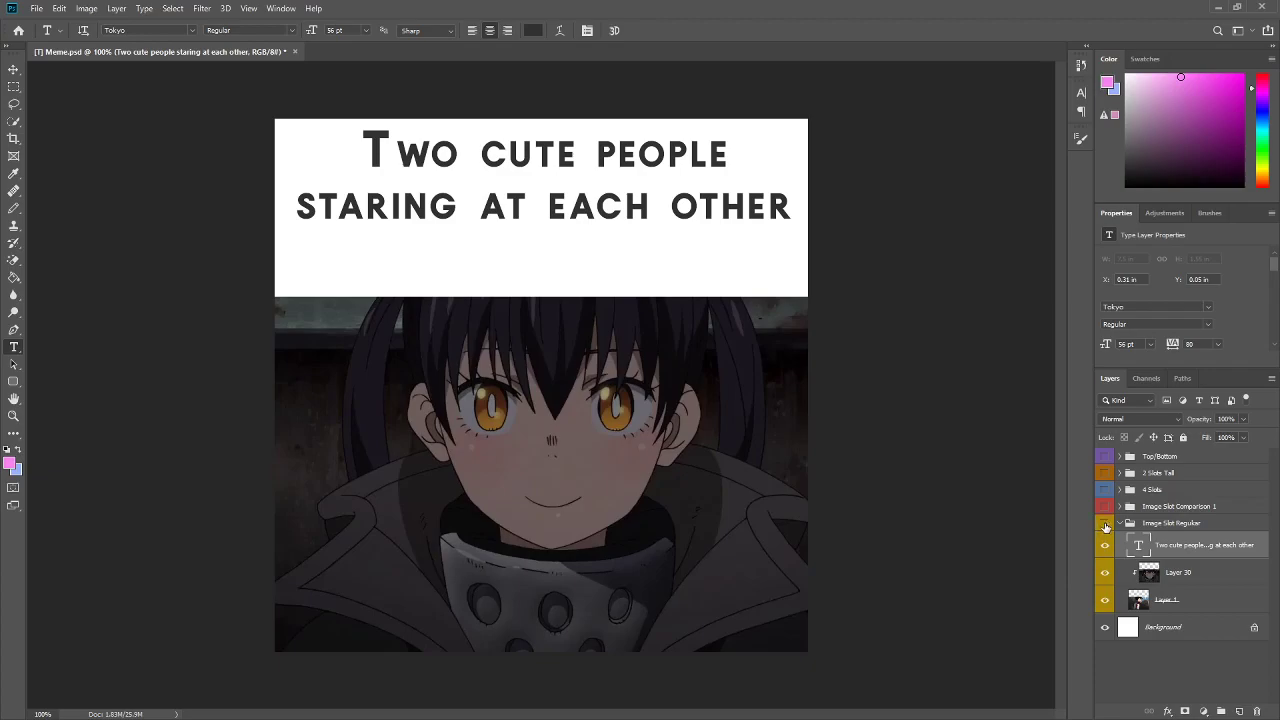
Step: Switch back to Photoshop, hide and collapse the Image Slot Regular group, and clear the layer selection
left_click(1105, 527)
left_click(1119, 523)
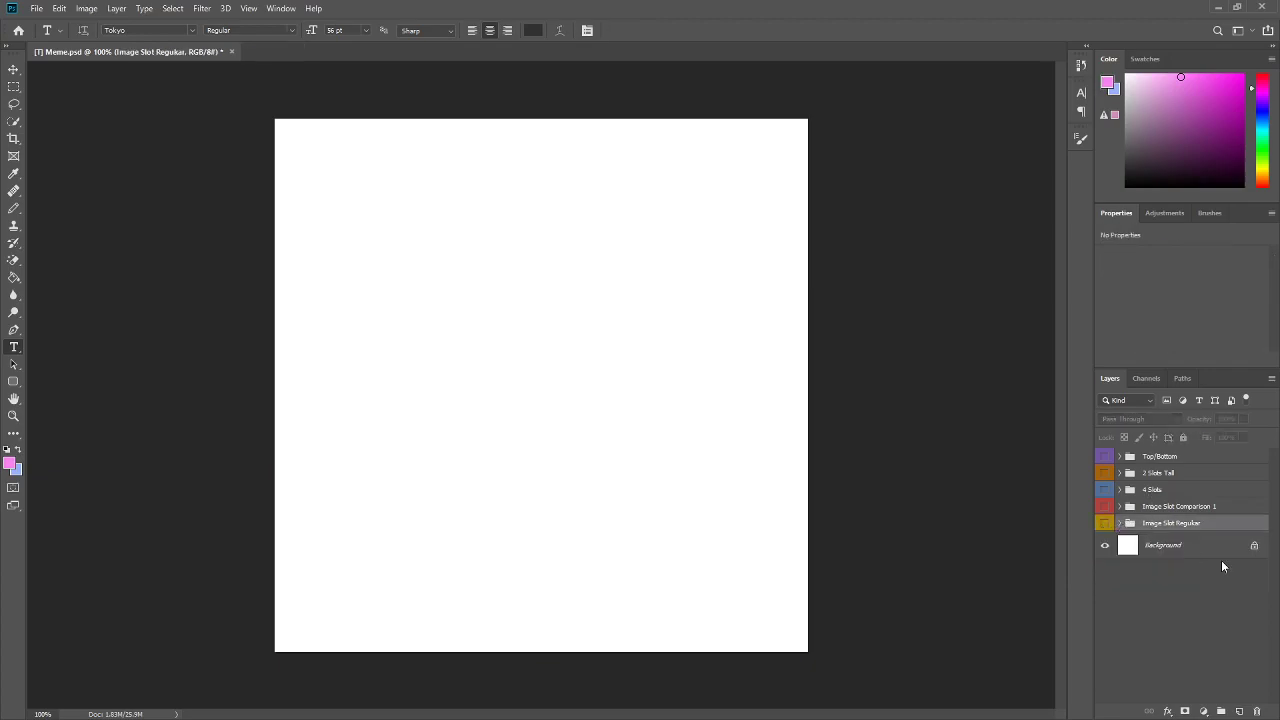
left_click(1208, 616)
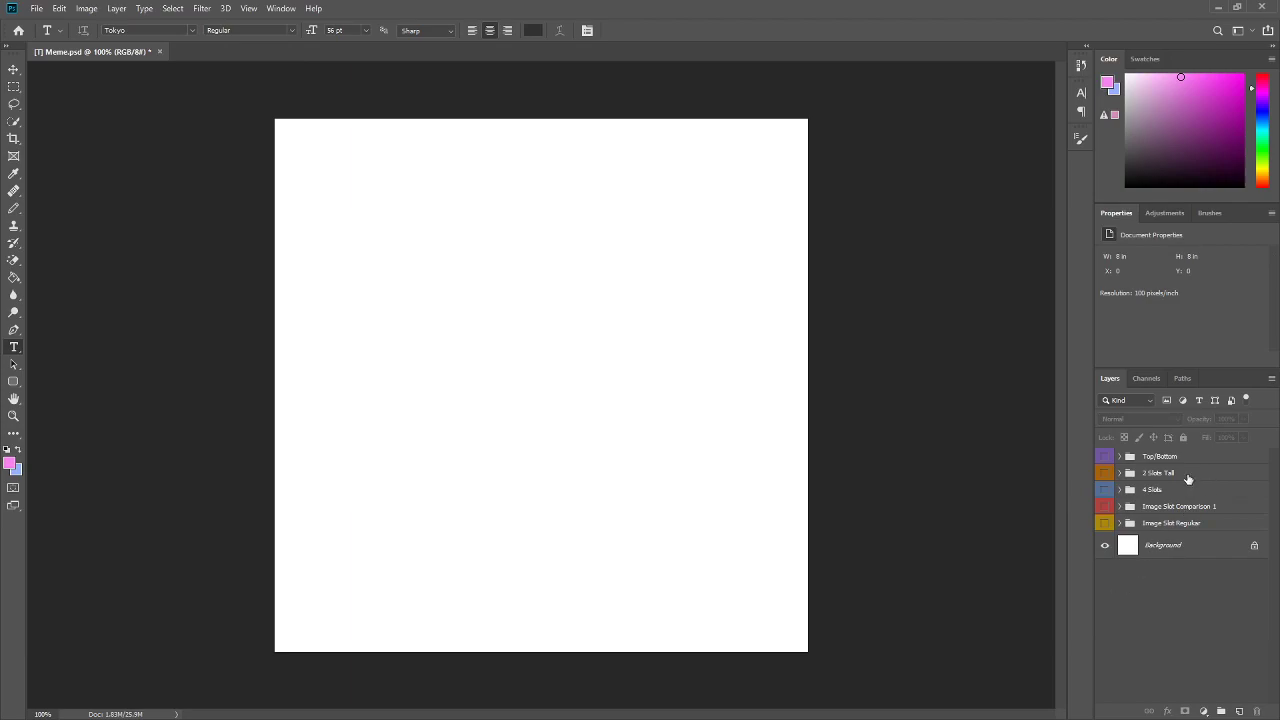
Step: Preview the Top/Bottom, 2 Slots Tall and 4 Slots groups one at a time, hiding each again
left_click(1105, 456)
left_click(1105, 456)
left_click(1105, 473)
left_click(1105, 474)
left_click(1105, 490)
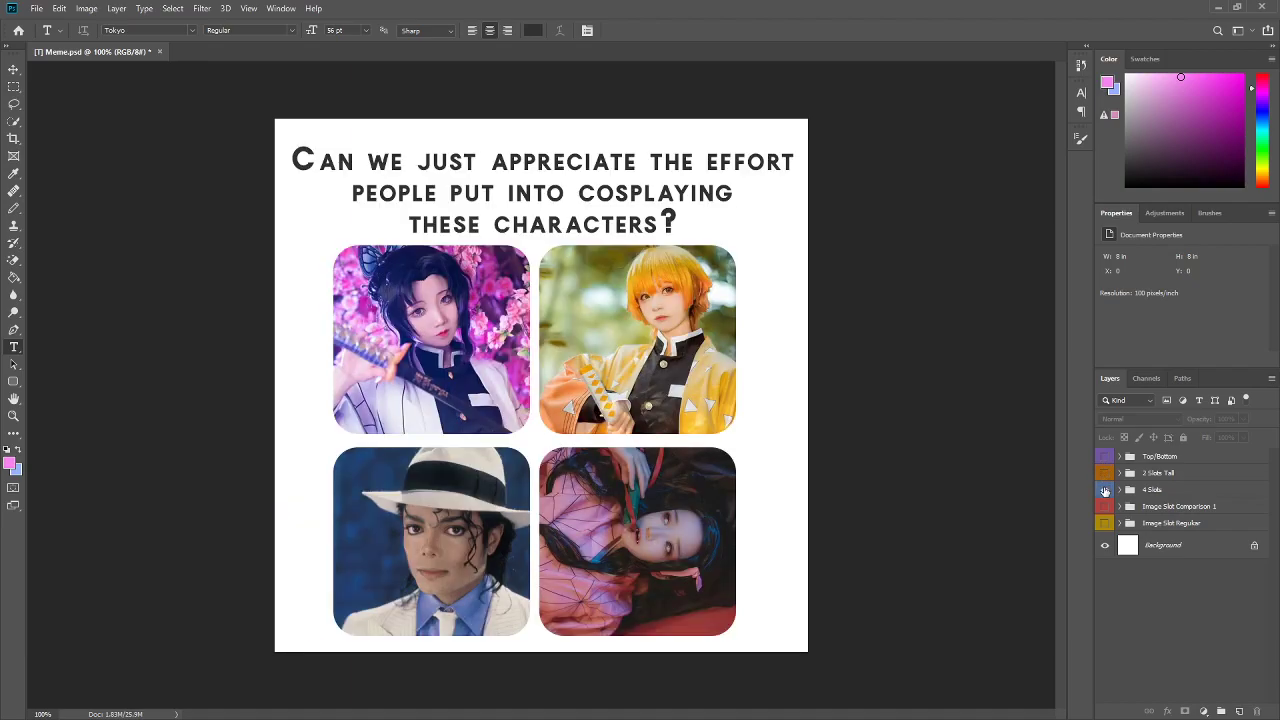
left_click(1105, 490)
Step: Create a new document 8 inches wide and 8 inches high
left_click(42, 8)
left_click(45, 22)
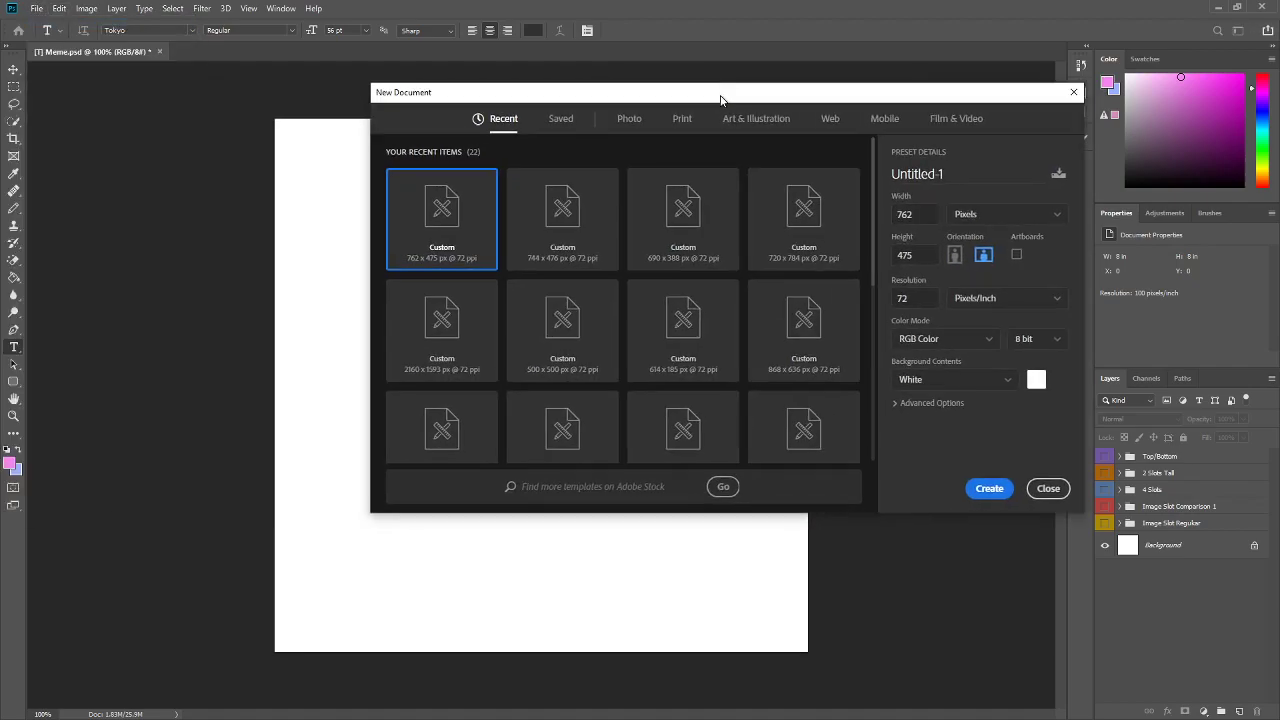
left_click(899, 258)
left_click(880, 291)
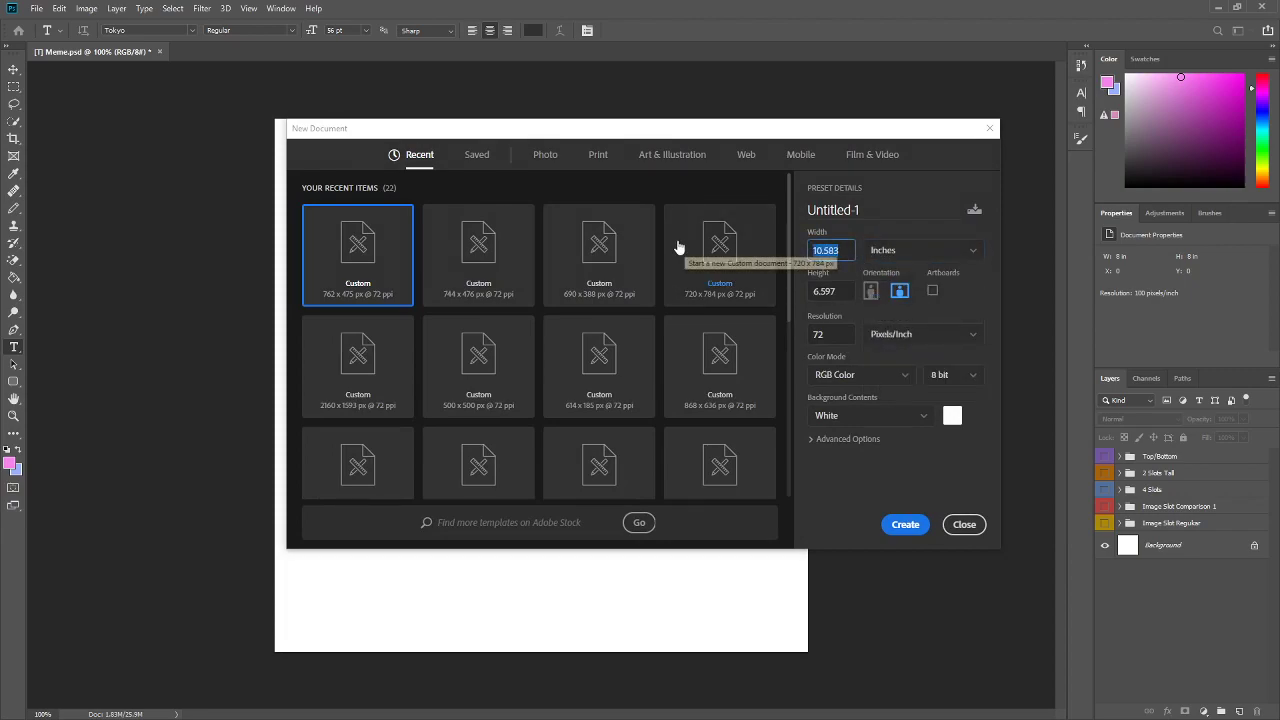
type("8")
key("Tab")
type("8")
left_click(905, 524)
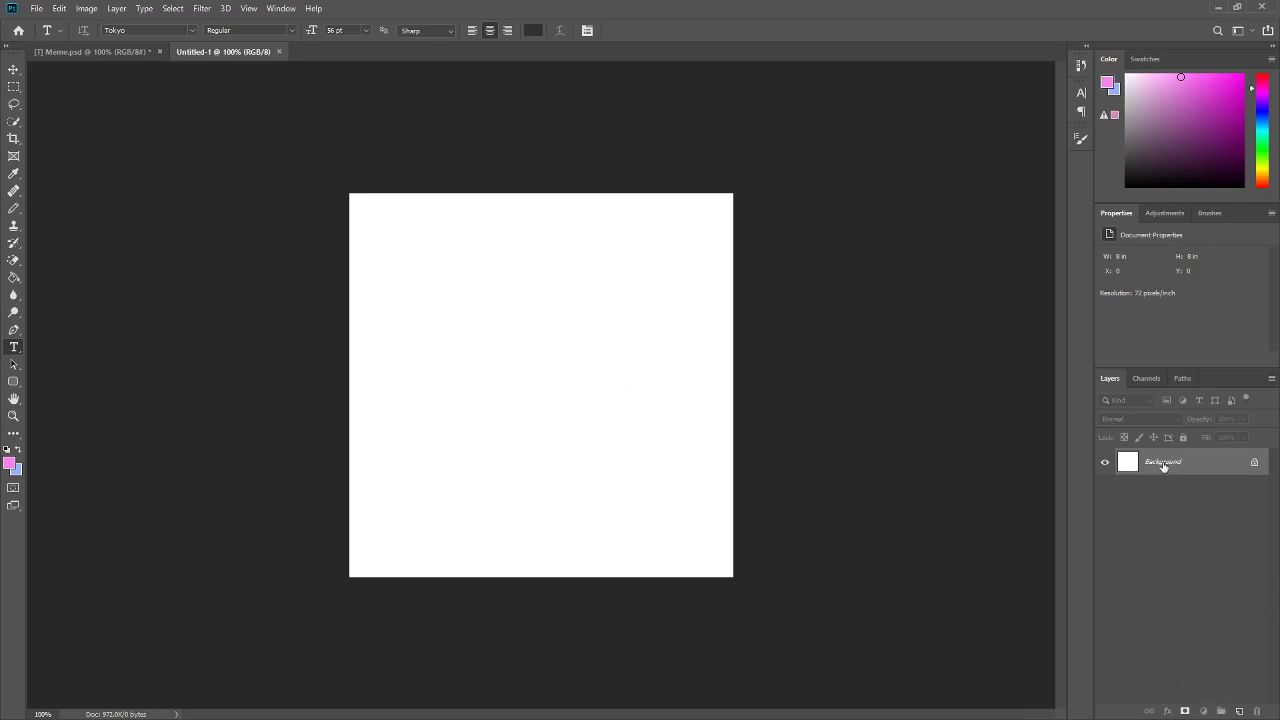
Step: Unlock the background, rename it BG Layer, and lock the layer fully
left_click(1254, 461)
key("h")
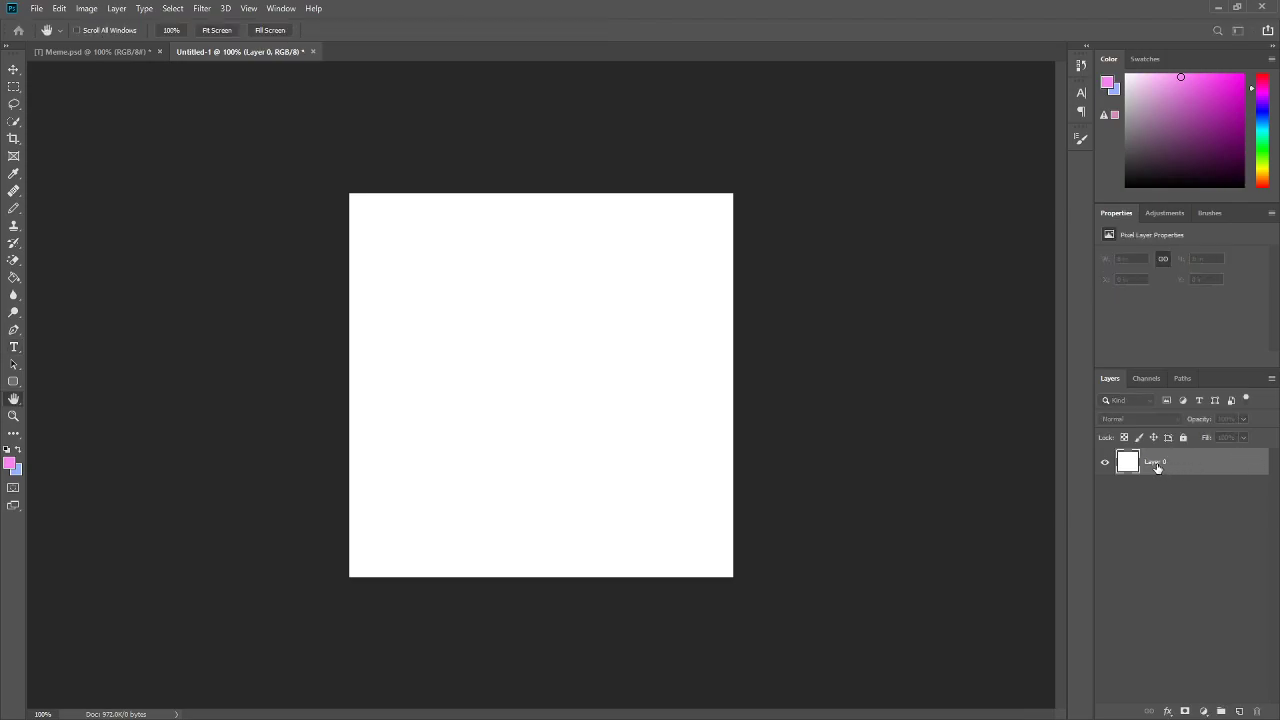
key("t")
double_click(1154, 461)
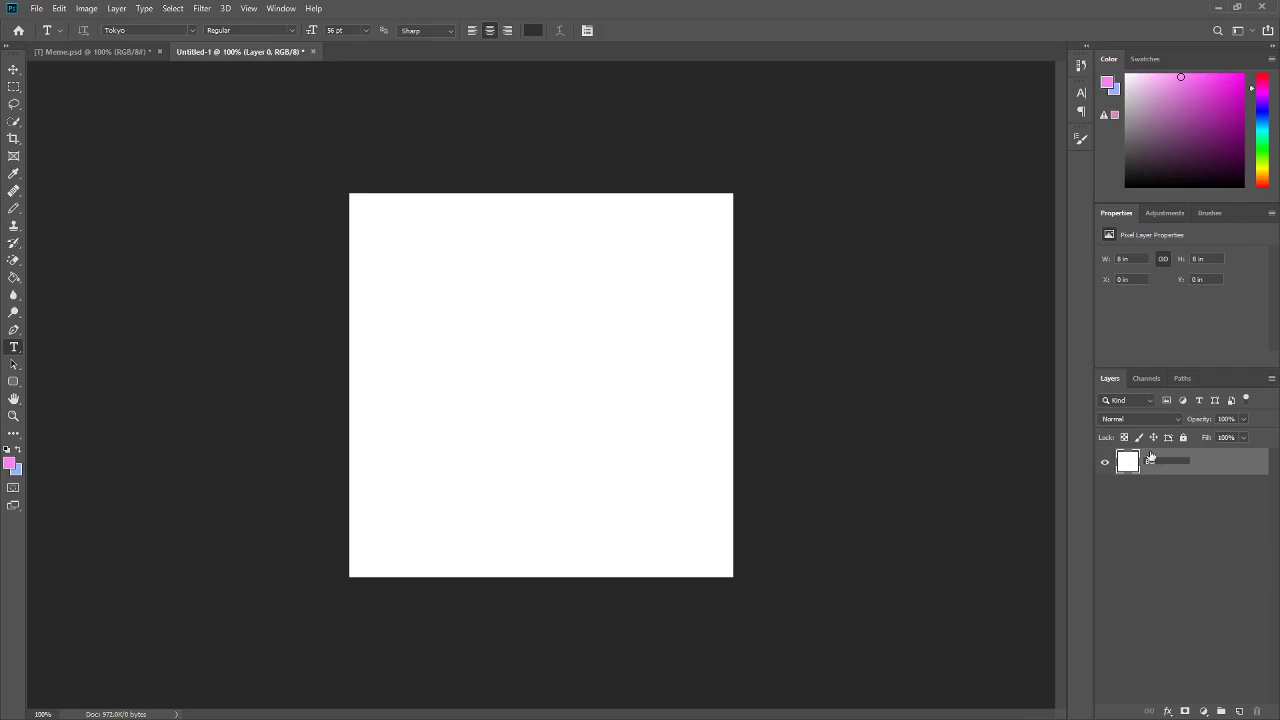
type("BG Level")
key("Return")
left_click(1183, 437)
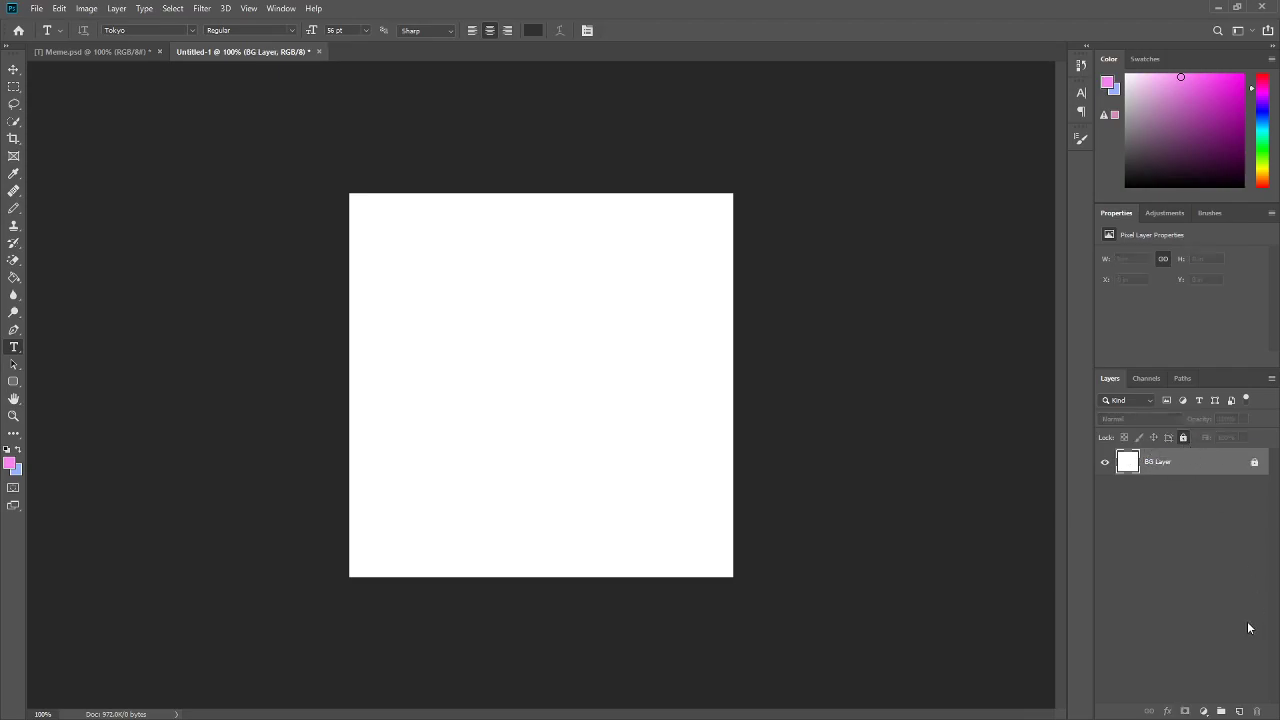
Step: Add an empty layer above BG Layer and put it in a new group
left_click(1239, 711)
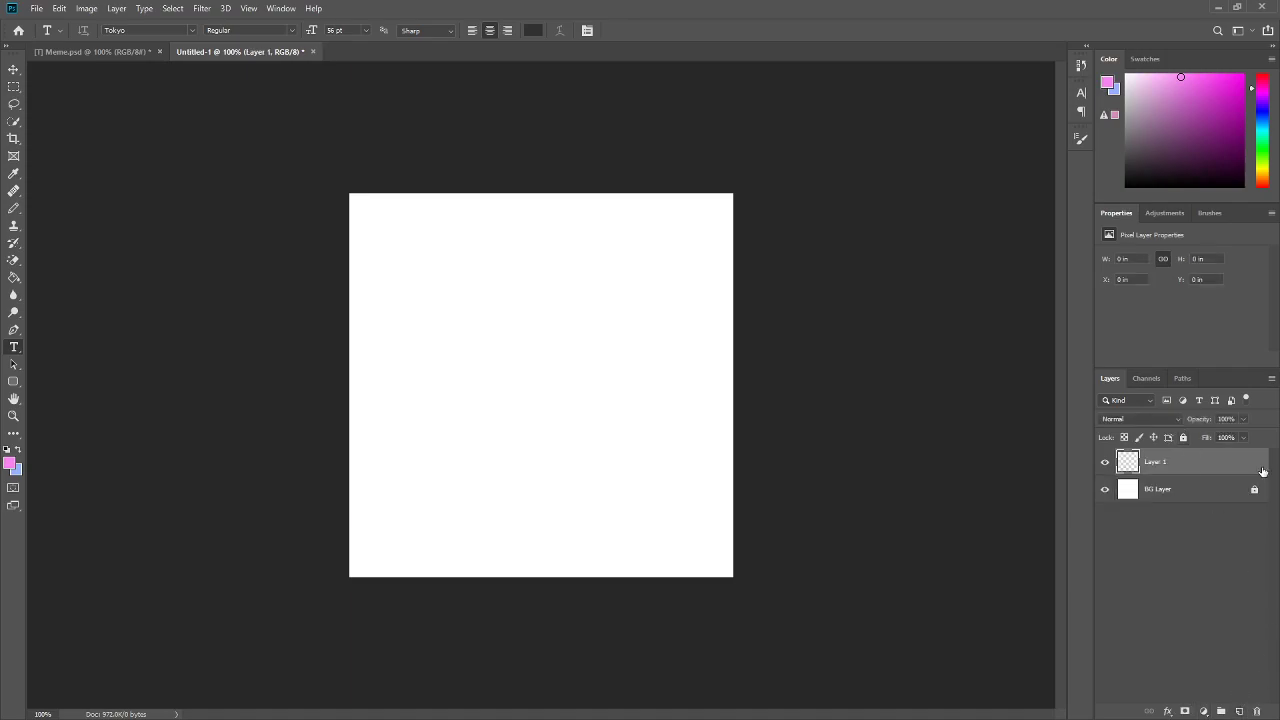
key("ctrl+g")
double_click(1155, 456)
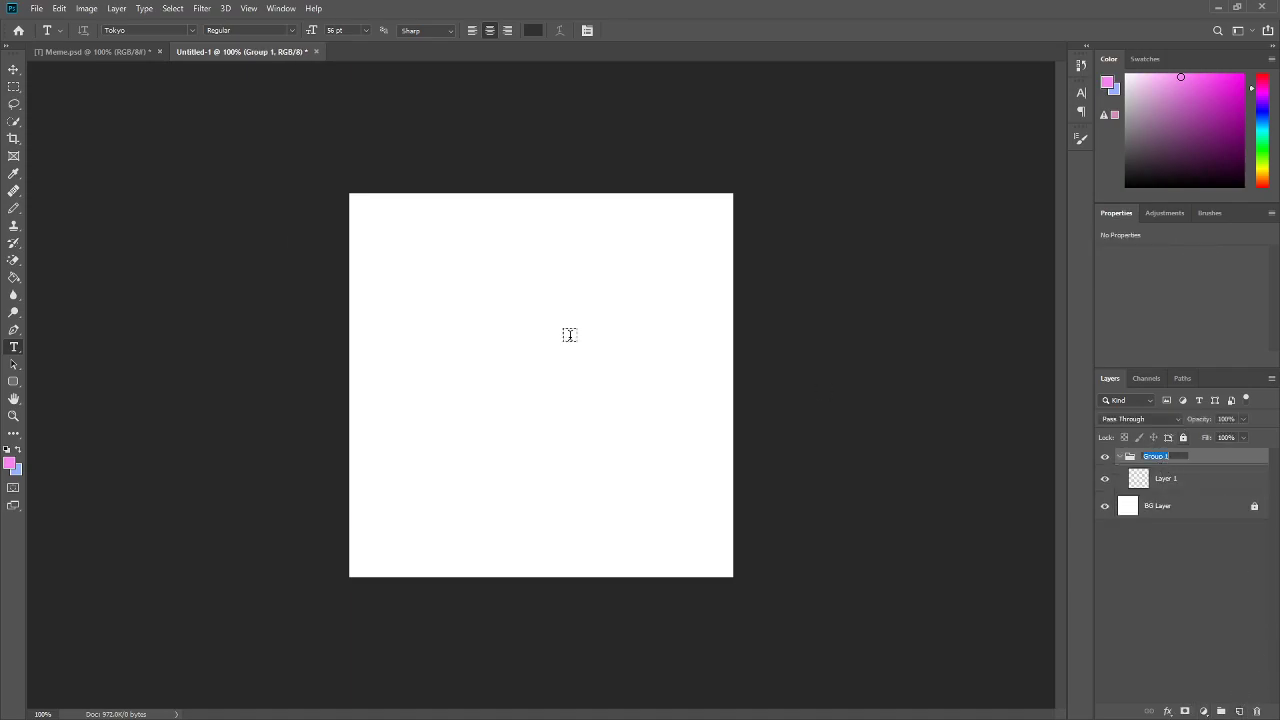
key("Return")
Step: Check the group naming in Meme.psd and rename the new document's group Regular
left_click(91, 45)
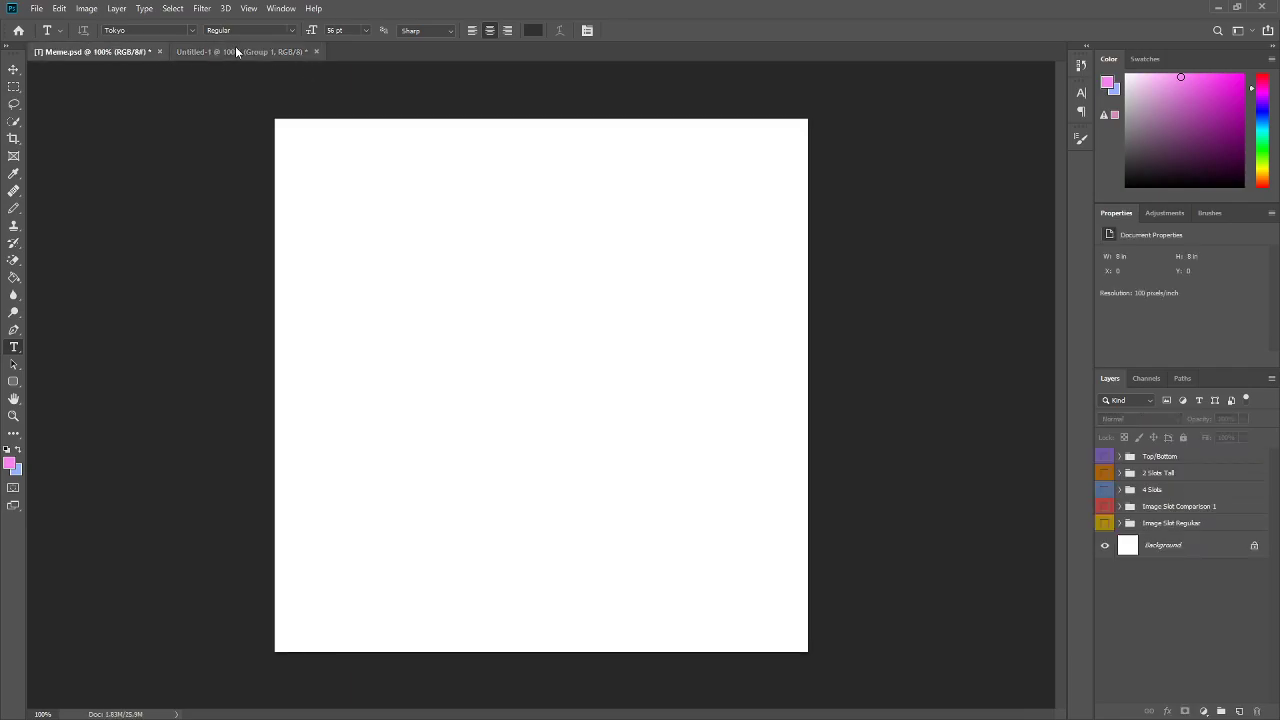
left_click(234, 46)
double_click(1154, 457)
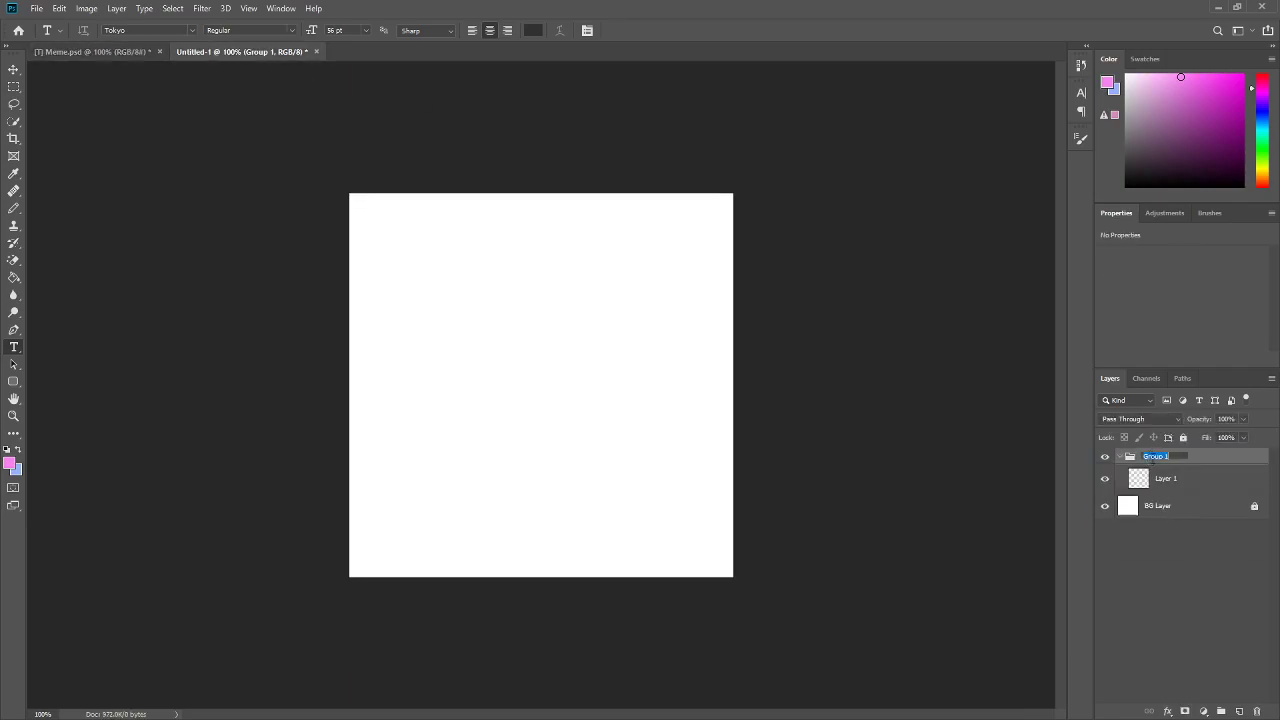
type("Recular")
key("Return")
Step: Return to the Meme.psd document and show and expand its Image Slot Regular group
left_click(106, 53)
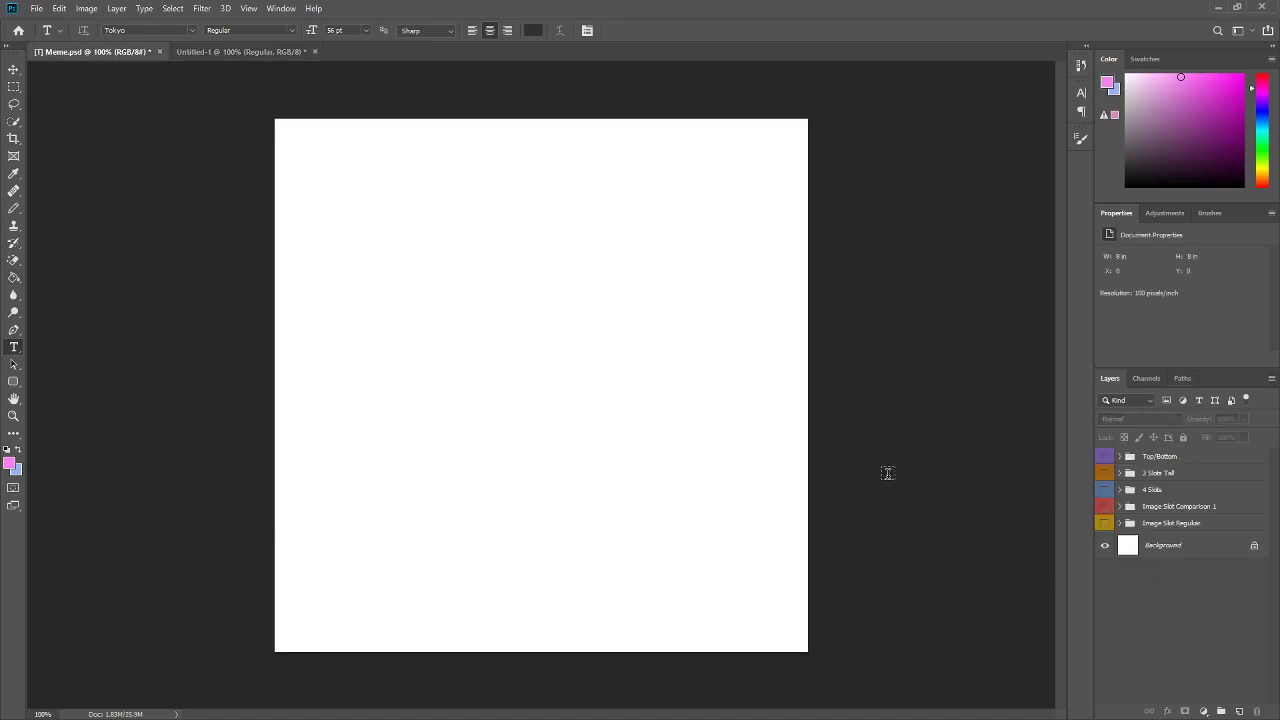
left_click(1105, 523)
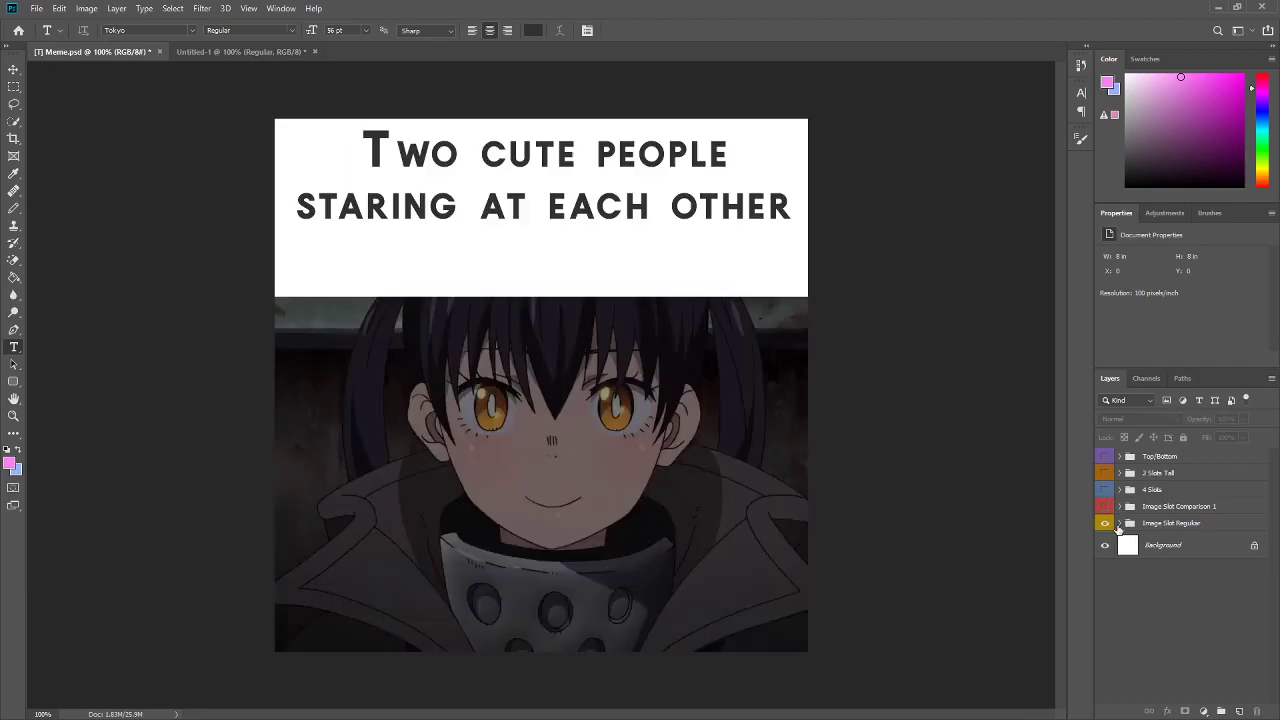
left_click(1119, 523)
Step: Inspect the hex text colour of the "Two cute people staring at each other" caption and leave the text edit
left_click(481, 166)
key("ctrl+a")
left_click(533, 30)
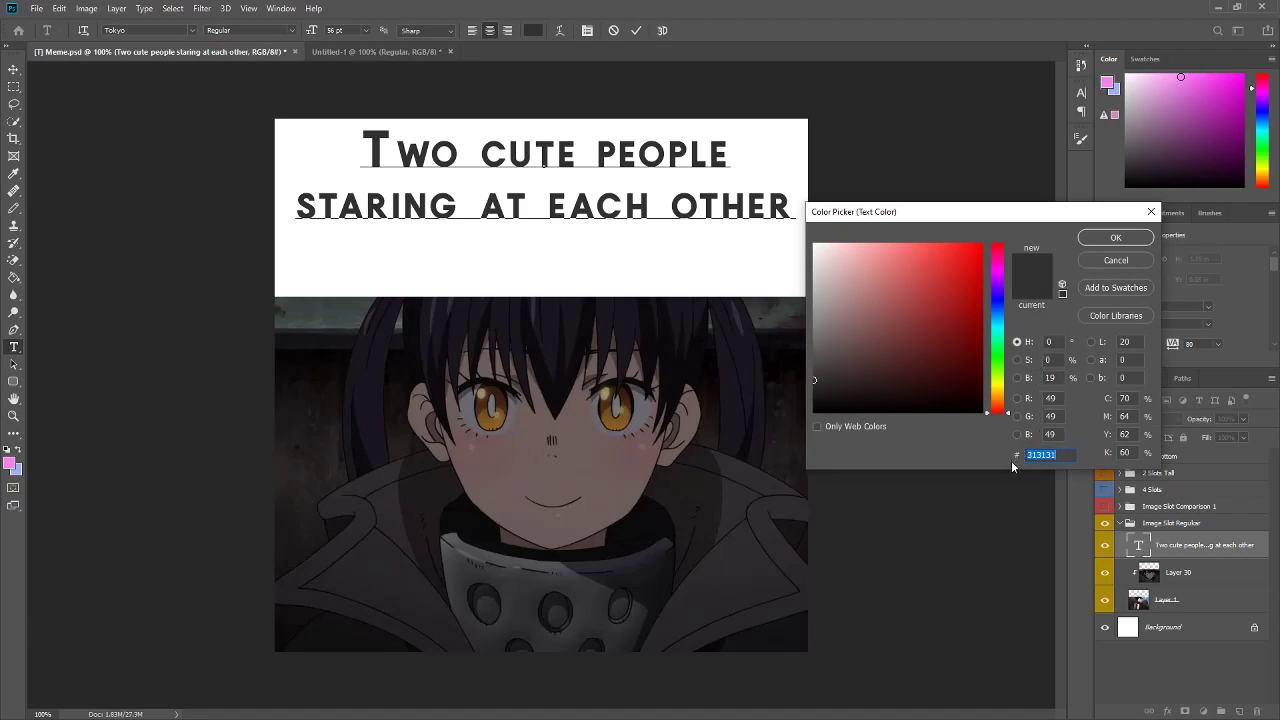
left_click(1124, 262)
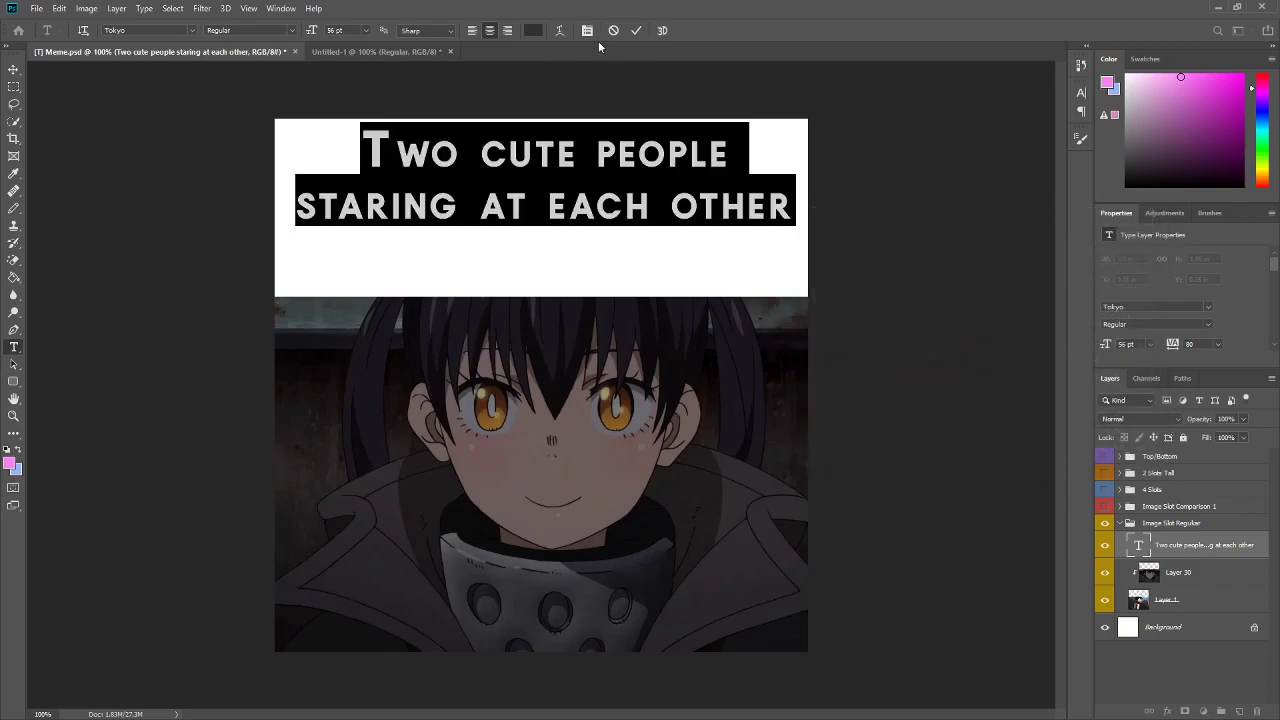
key("ctrl+h")
left_click(549, 82)
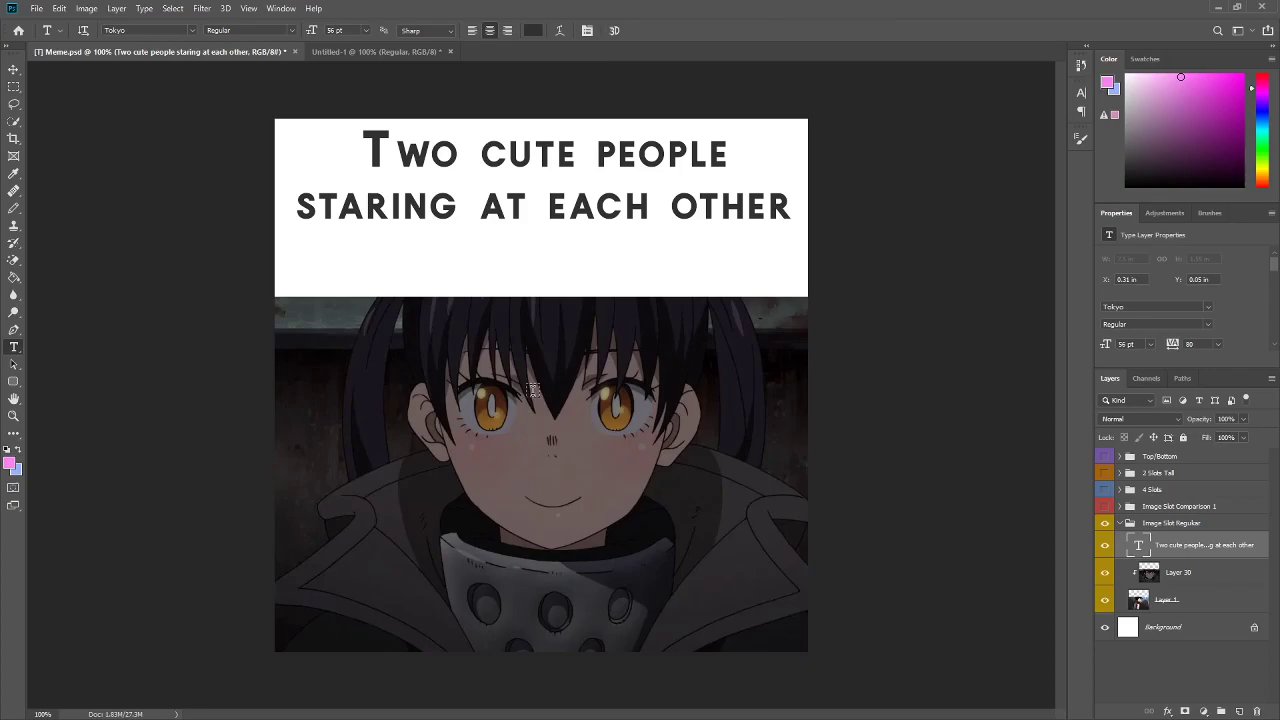
Step: Copy the Layer 30 picture from Meme.psd into the Regular group of Untitled-1 and position it below a white caption band
left_click(1180, 574)
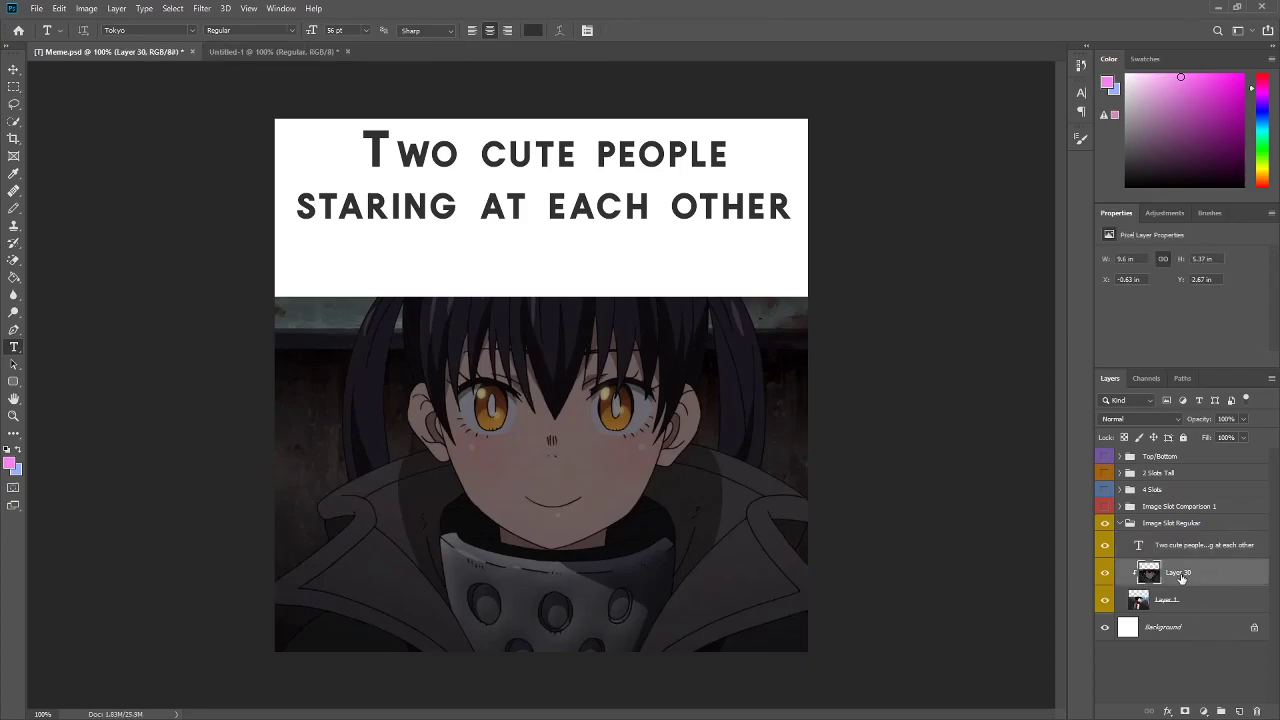
left_click_drag(1180, 578, 451, 377)
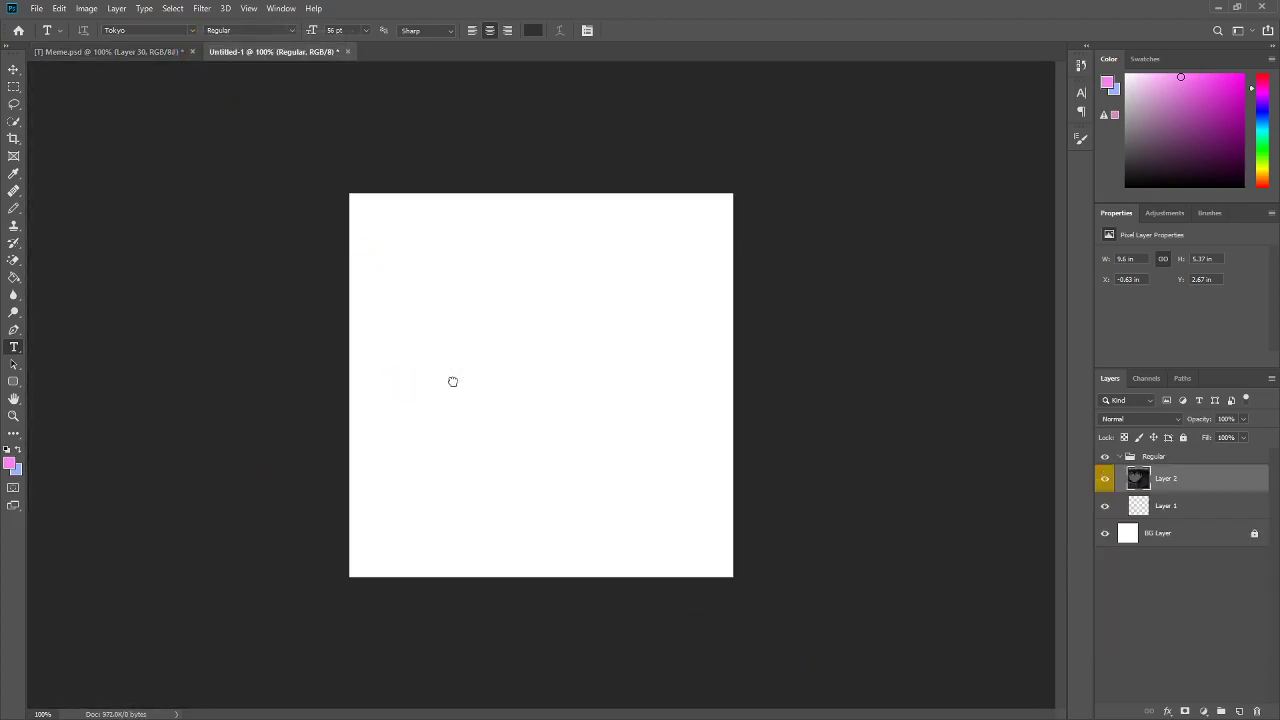
left_click(14, 66)
left_click_drag(564, 390, 556, 427)
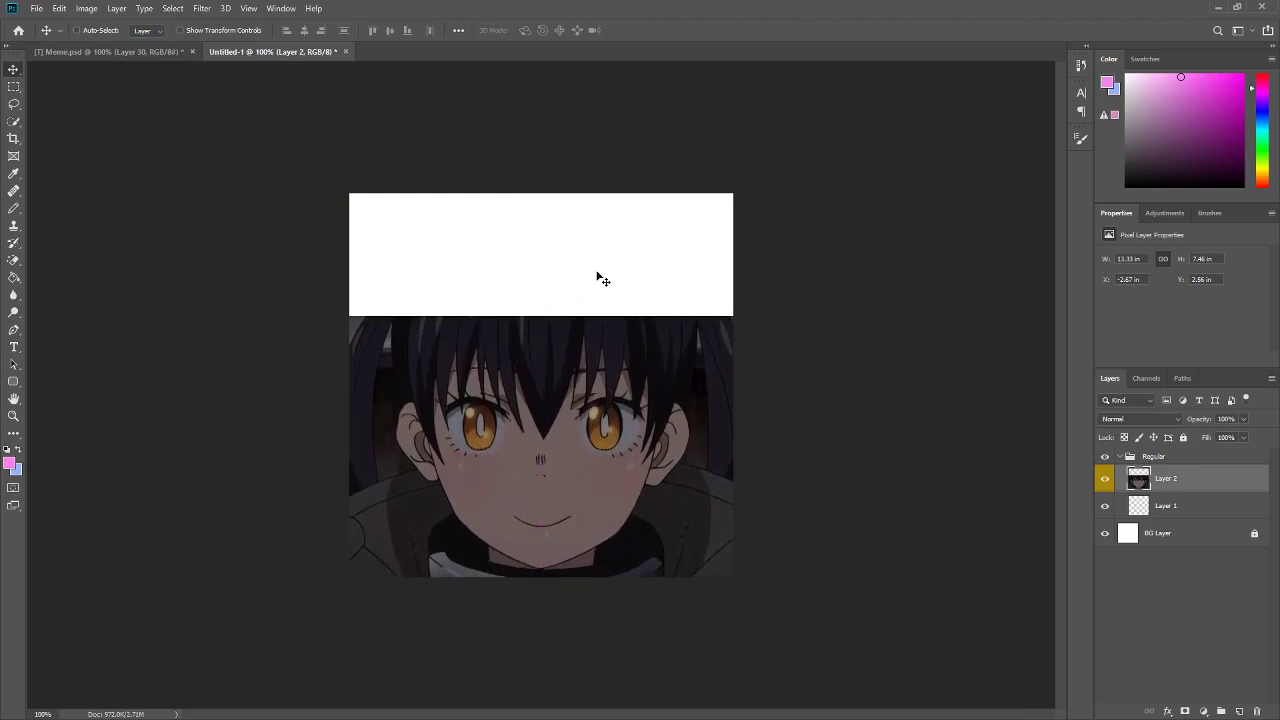
scroll(529, 349, "up", 4)
scroll(400, 264, "down", 3)
scroll(477, 309, "up", 2)
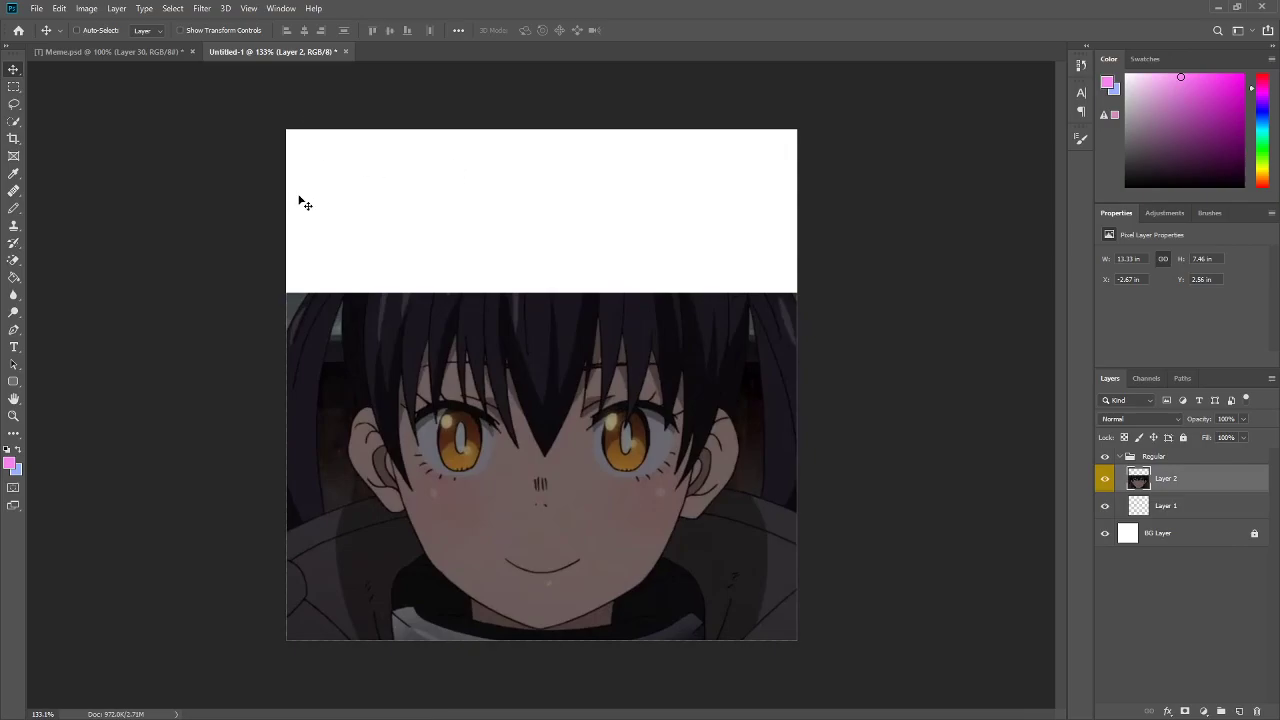
scroll(490, 400, "down", 2)
scroll(491, 346, "up", 1)
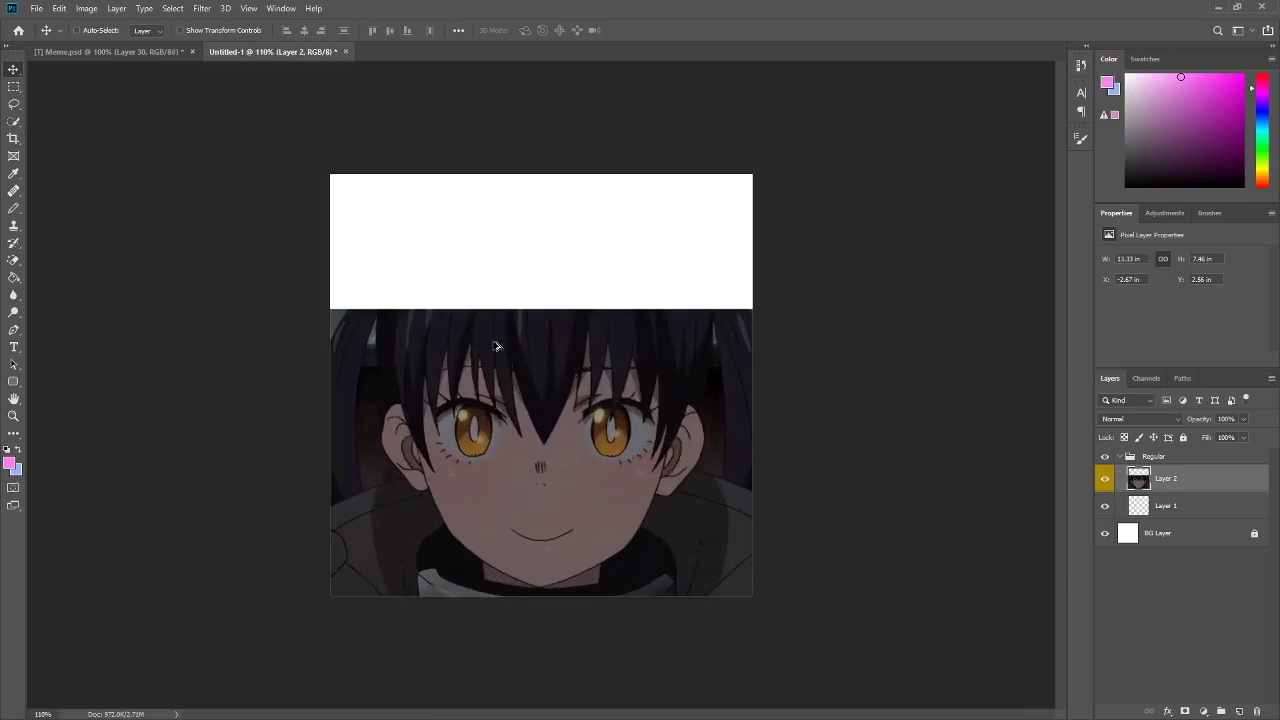
left_click_drag(505, 426, 545, 403)
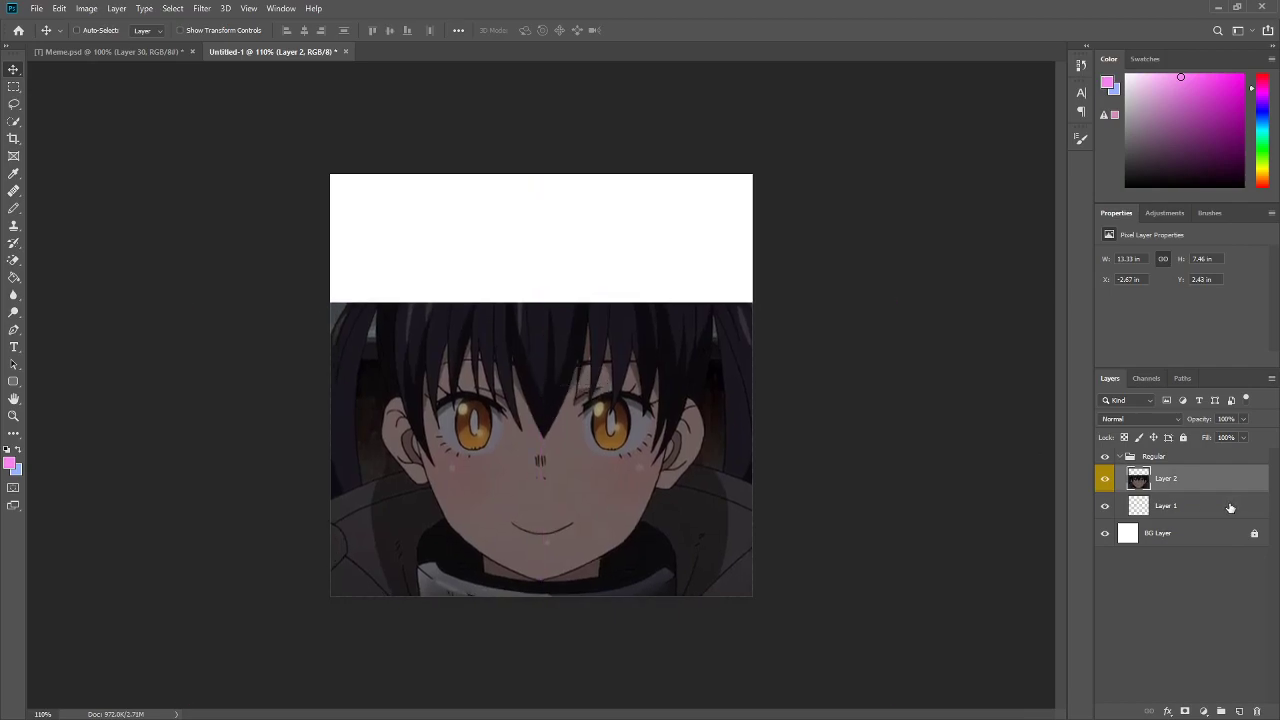
Step: Rename the copied picture layer Image Slot
double_click(1167, 479)
type("Image Slot")
key("Return")
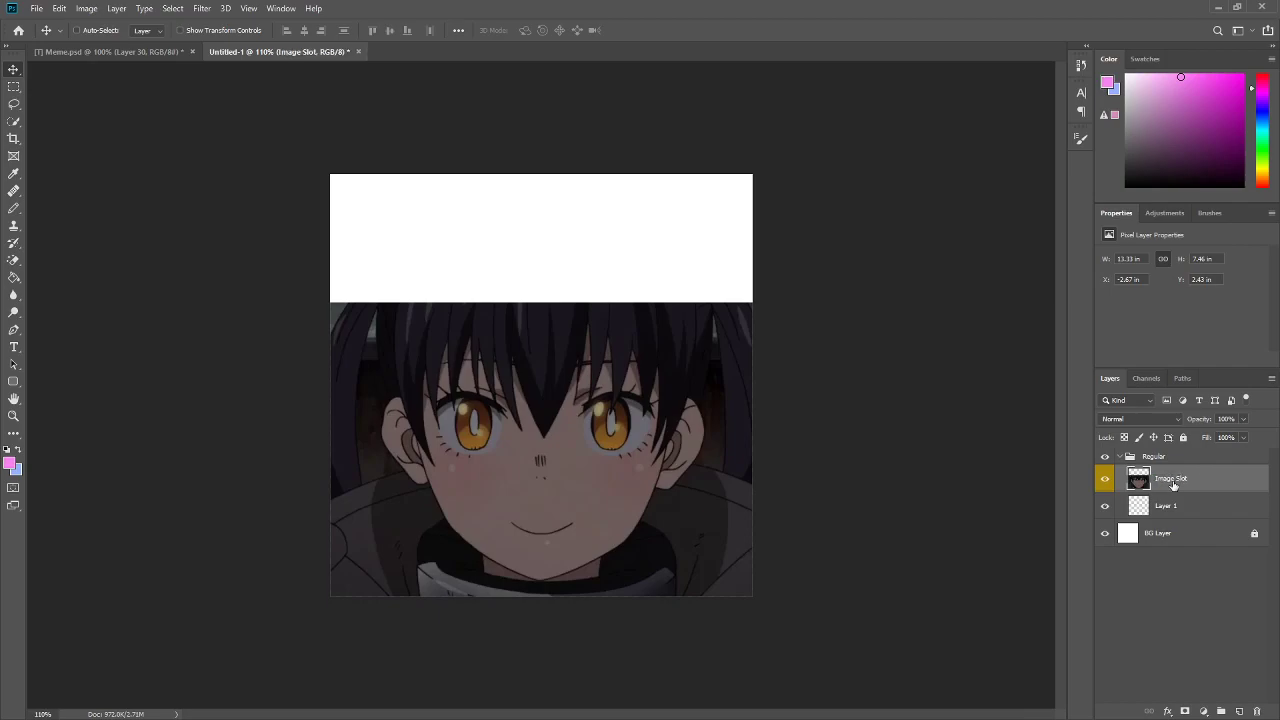
Step: Add a Stroke layer effect to the Image Slot layer, leaving Bevel & Emboss and Texture off
right_click(1173, 485)
left_click(993, 180)
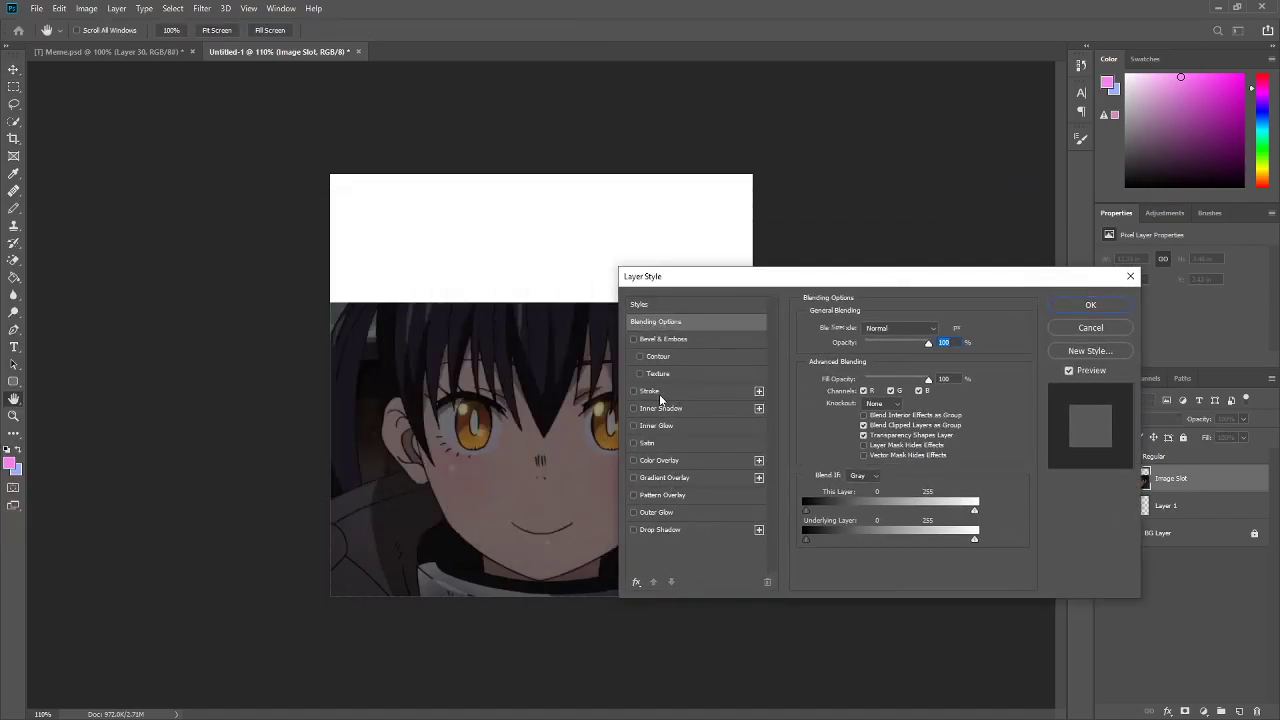
left_click(652, 390)
left_click(657, 373)
left_click(640, 373)
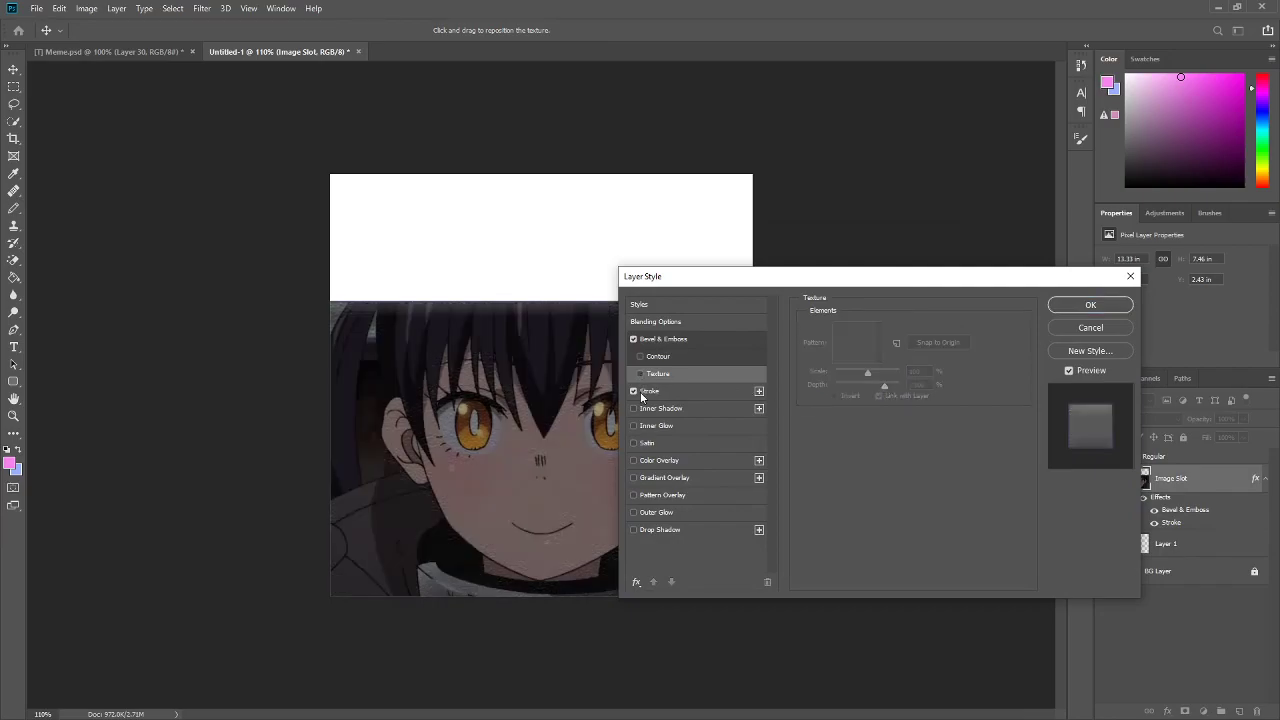
left_click(633, 339)
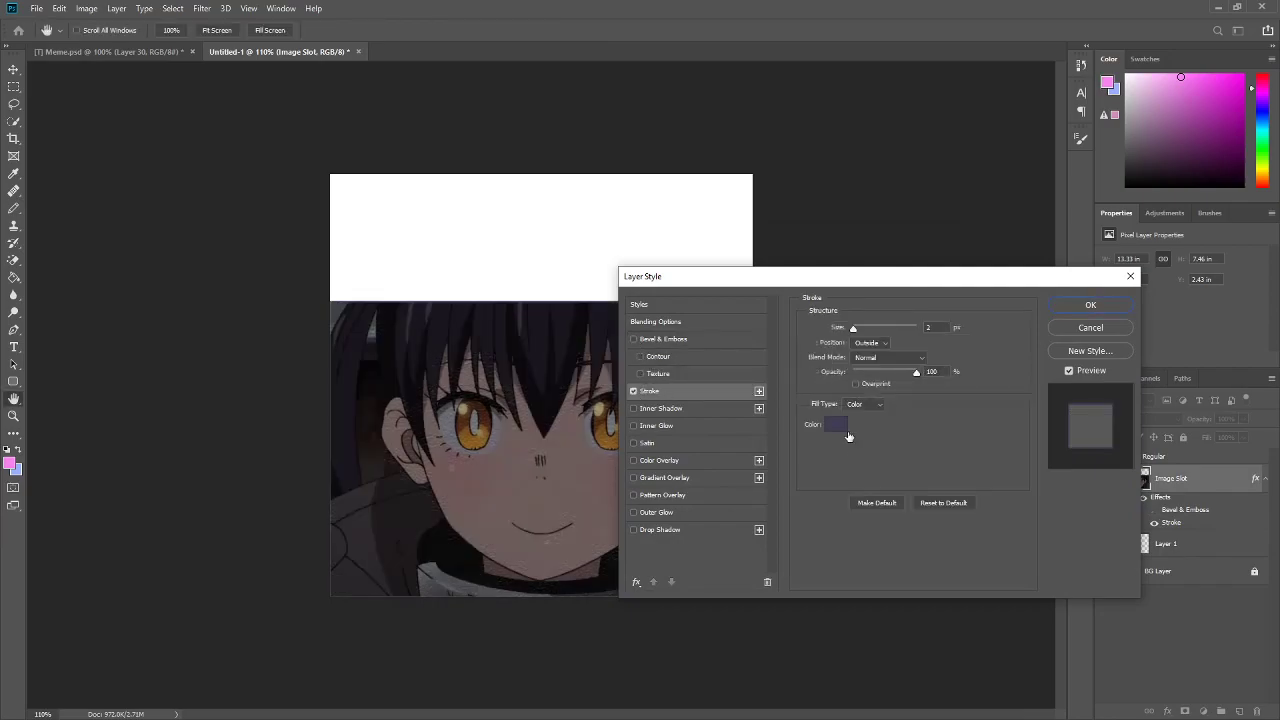
Step: Make the Image Slot stroke pinkish red and slightly thicker, apply the style and collapse the layer's effects list
left_click(848, 436)
left_click_drag(993, 287, 1002, 251)
left_click(928, 298)
left_click(937, 273)
left_click(1116, 240)
left_click_drag(856, 330, 855, 330)
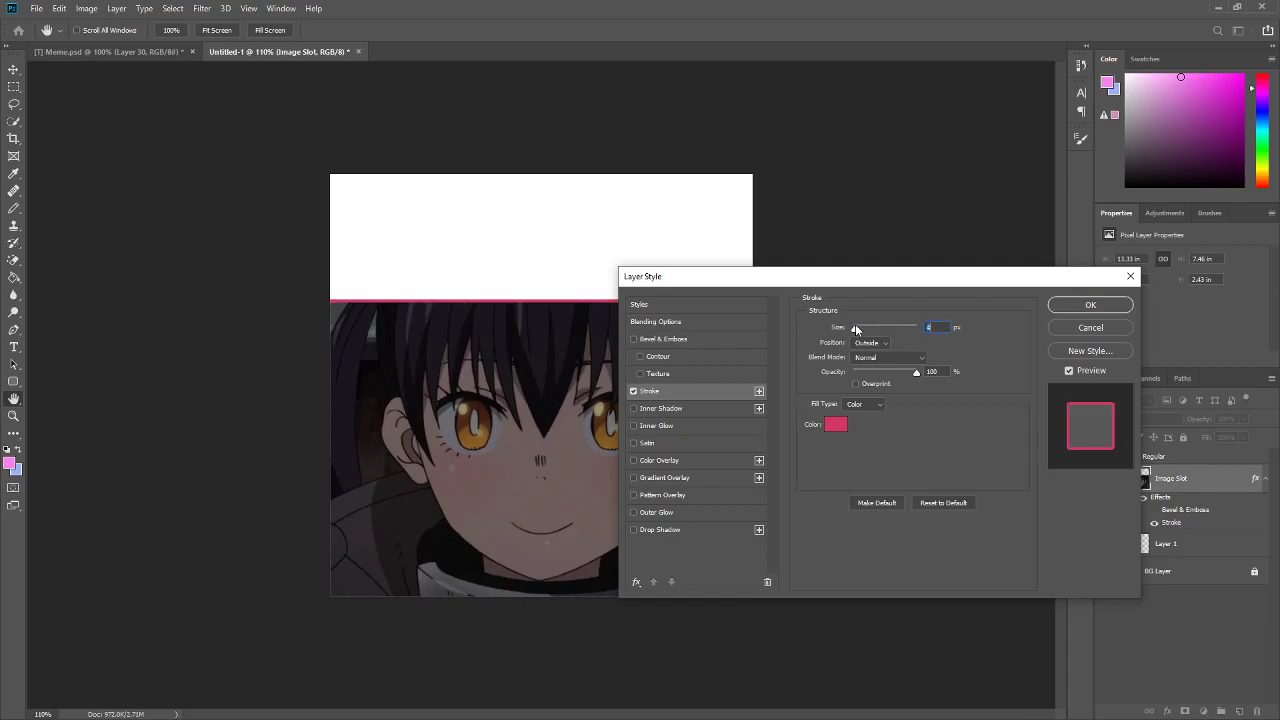
left_click(1080, 306)
scroll(503, 239, "up", 5)
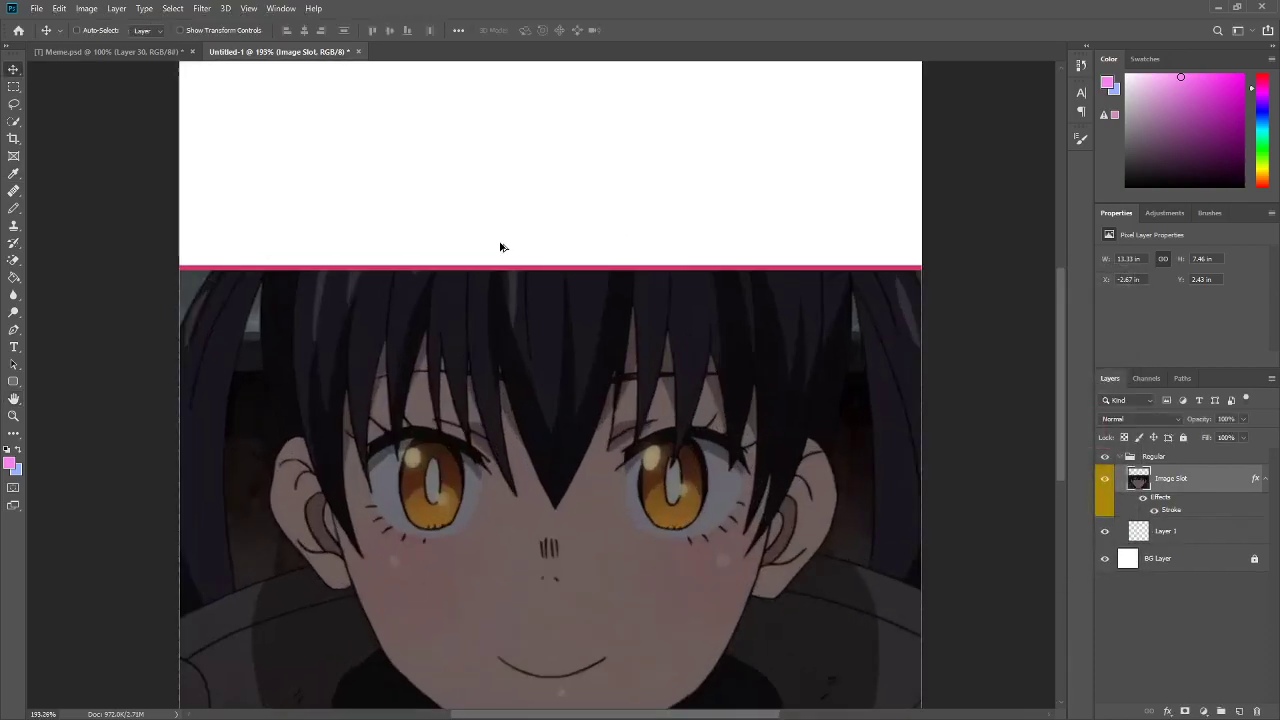
scroll(242, 375, "down", 3)
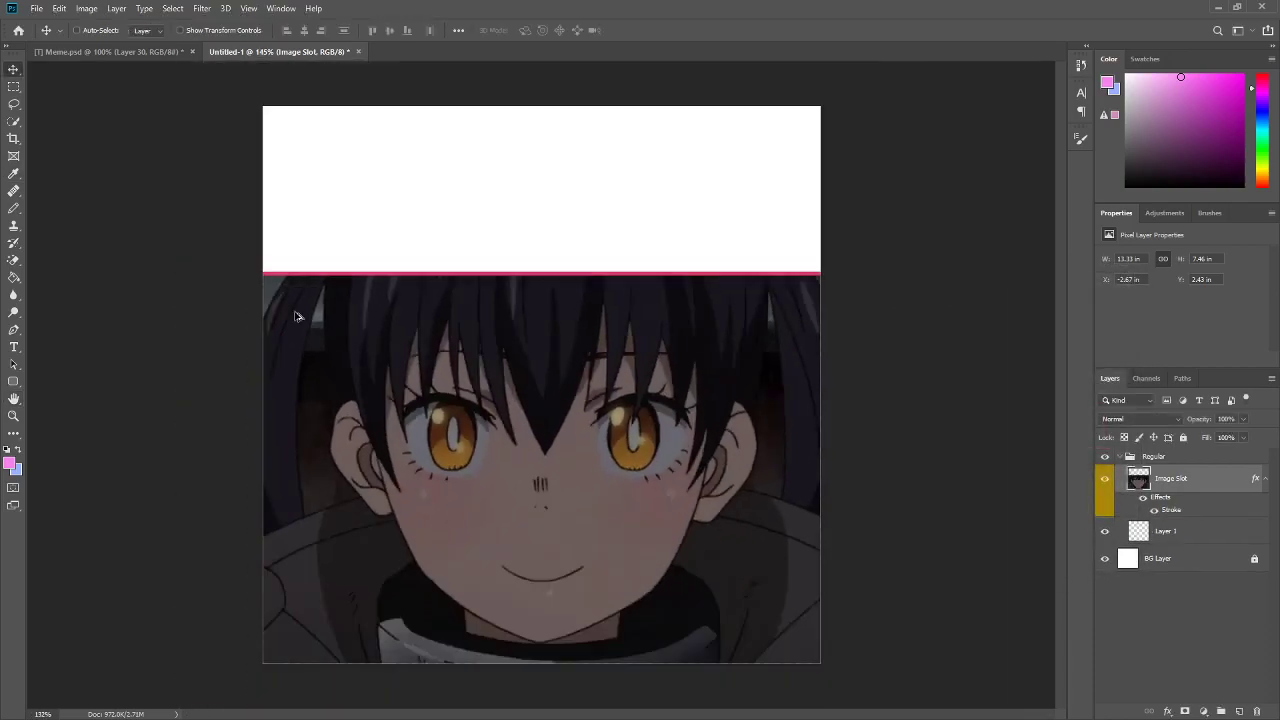
scroll(423, 317, "down", 2)
scroll(574, 249, "up", 4)
left_click(1264, 481)
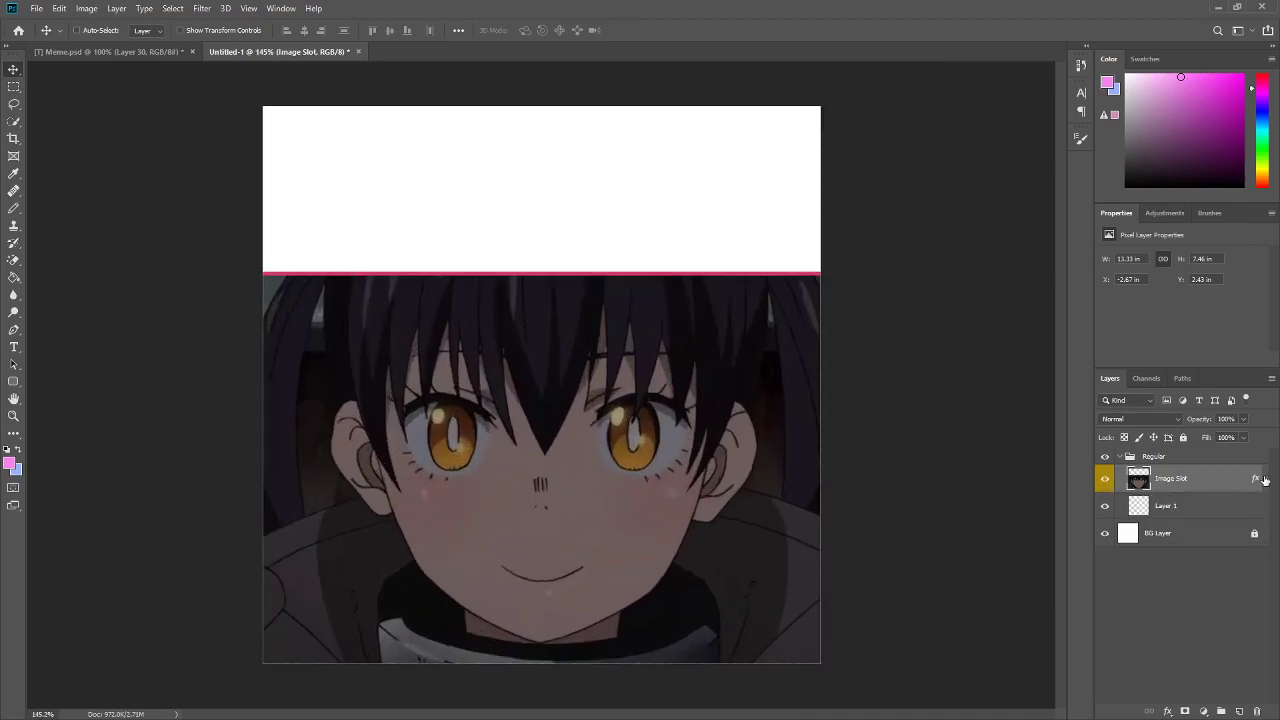
Step: Select Layer 1 and set the foreground colour to the copied hex value 313131
left_click(1184, 513)
left_click(9, 464)
key("ctrl+v")
left_click(1123, 238)
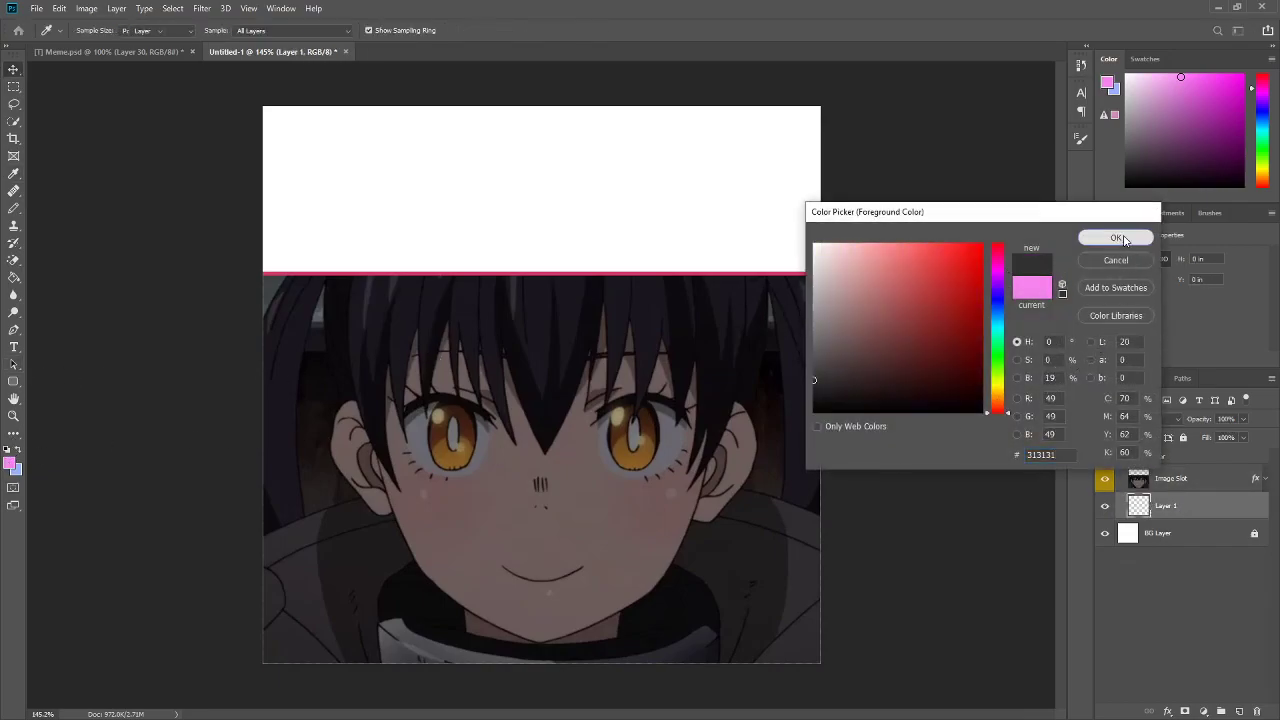
Step: Move the Image Slot layer below Layer 1 and give the Regular group a yellow colour label
left_click_drag(1164, 481, 1168, 516)
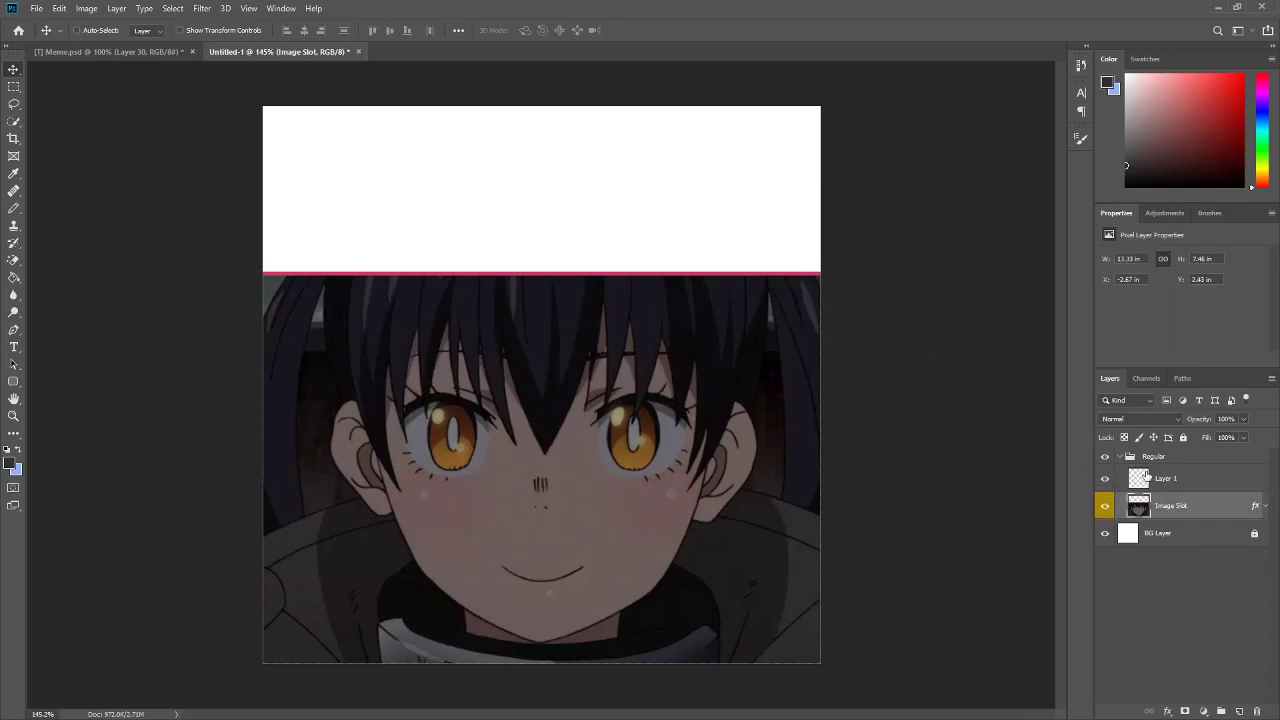
right_click(1100, 458)
left_click(1155, 524)
Step: Turn Layer 1 into the two-line caption "Insert Your Text Here" and centre it in the white band above the picture
left_click(1178, 478)
left_click(14, 347)
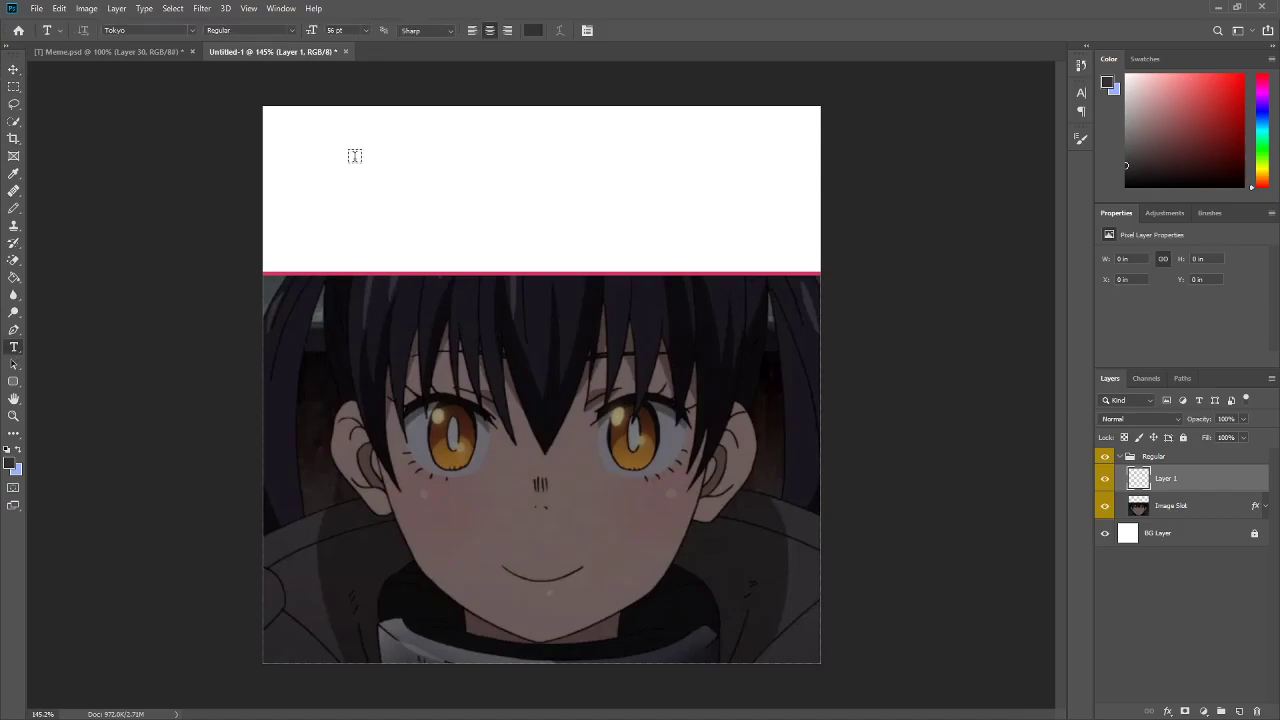
left_click(477, 153)
type("Insert ")
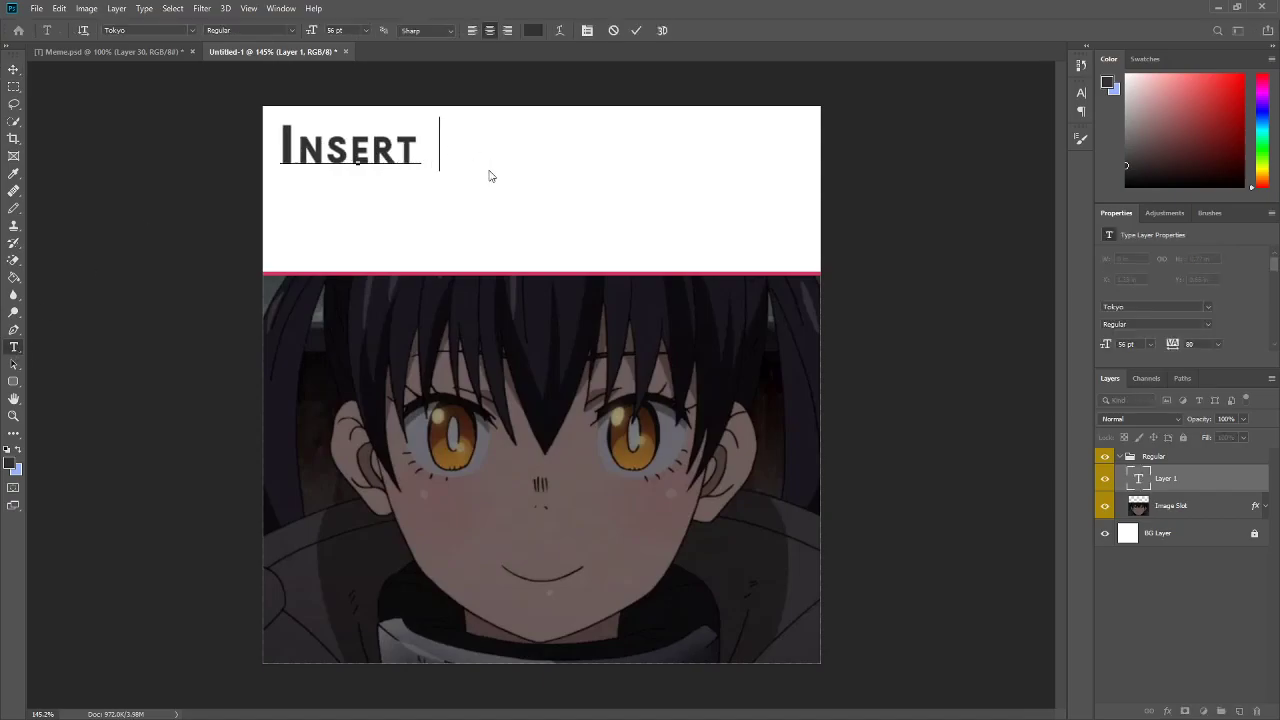
type("Your ")
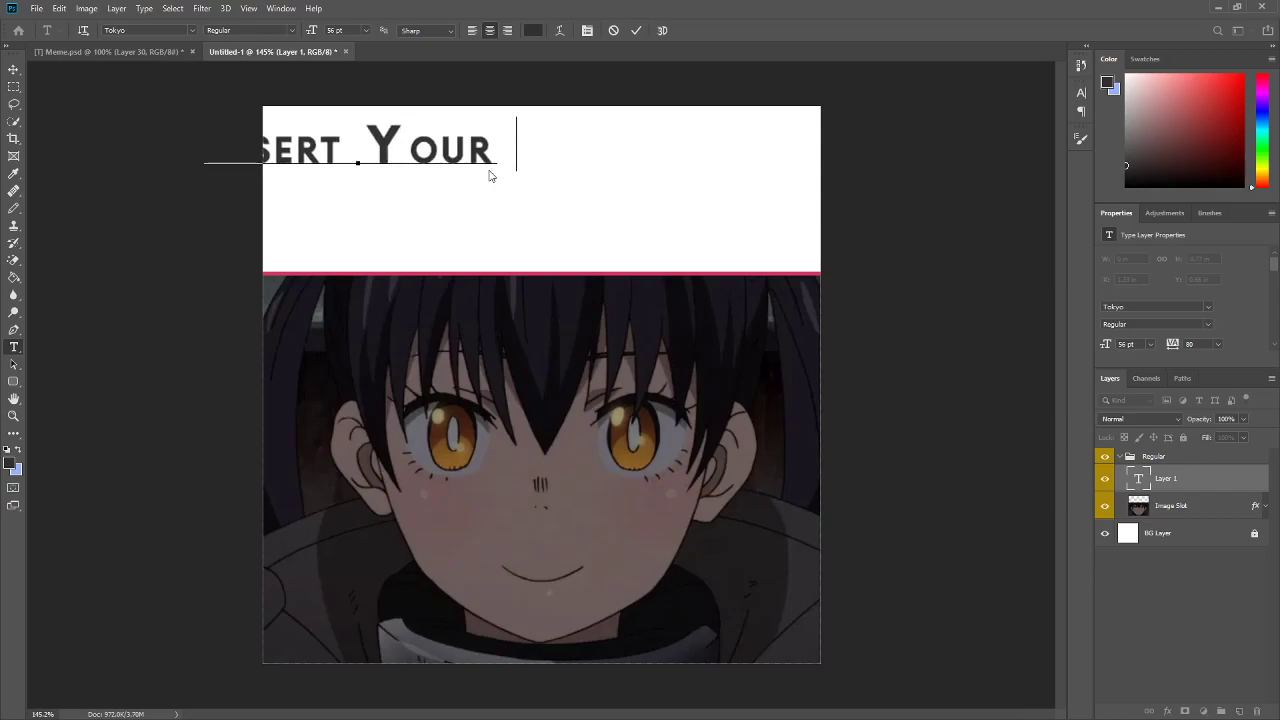
type("TextHere")
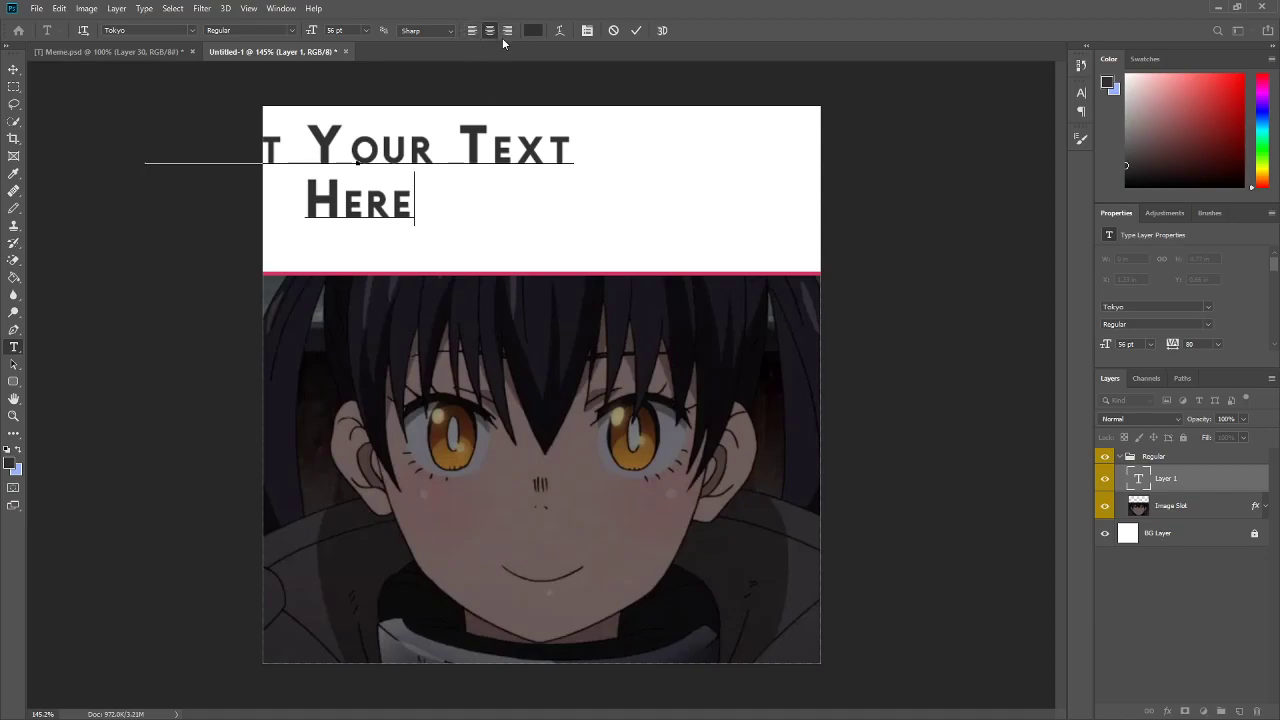
left_click(637, 31)
key("v")
left_click_drag(465, 195, 540, 197)
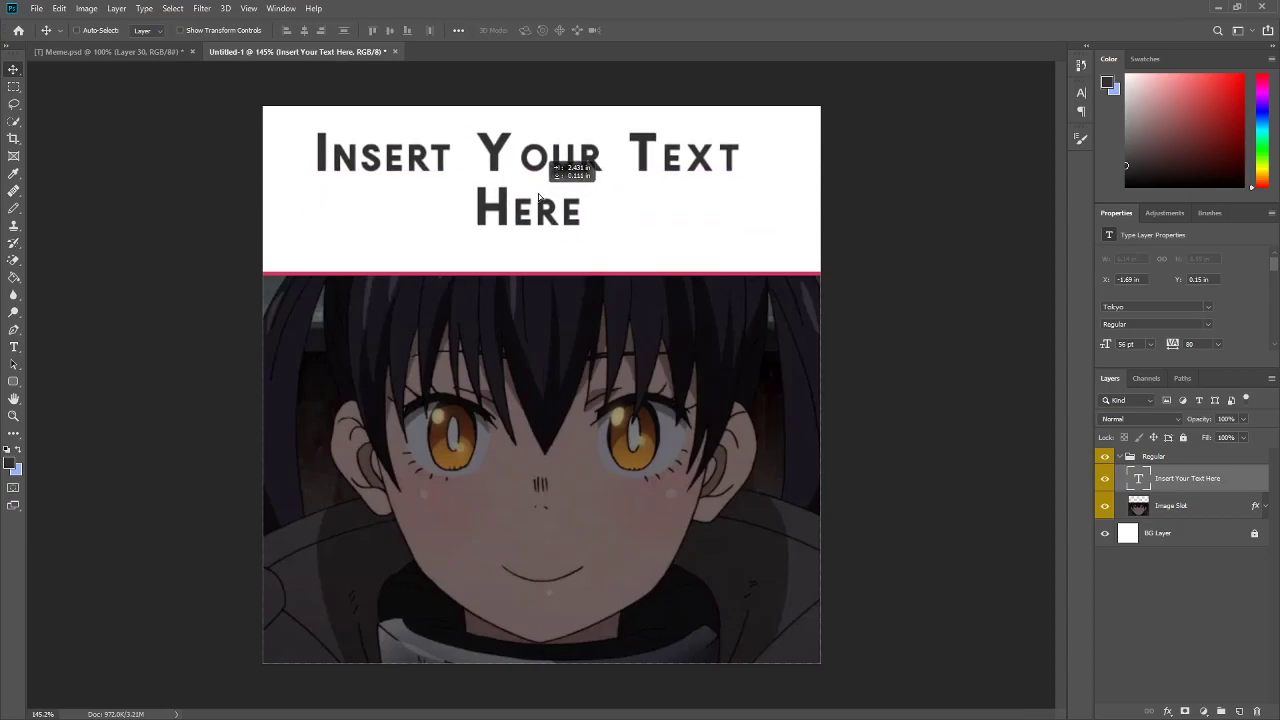
Step: Set the whole caption's font size to 59 pt and nudge it back into place in the white band
left_click(14, 347)
left_click(475, 158)
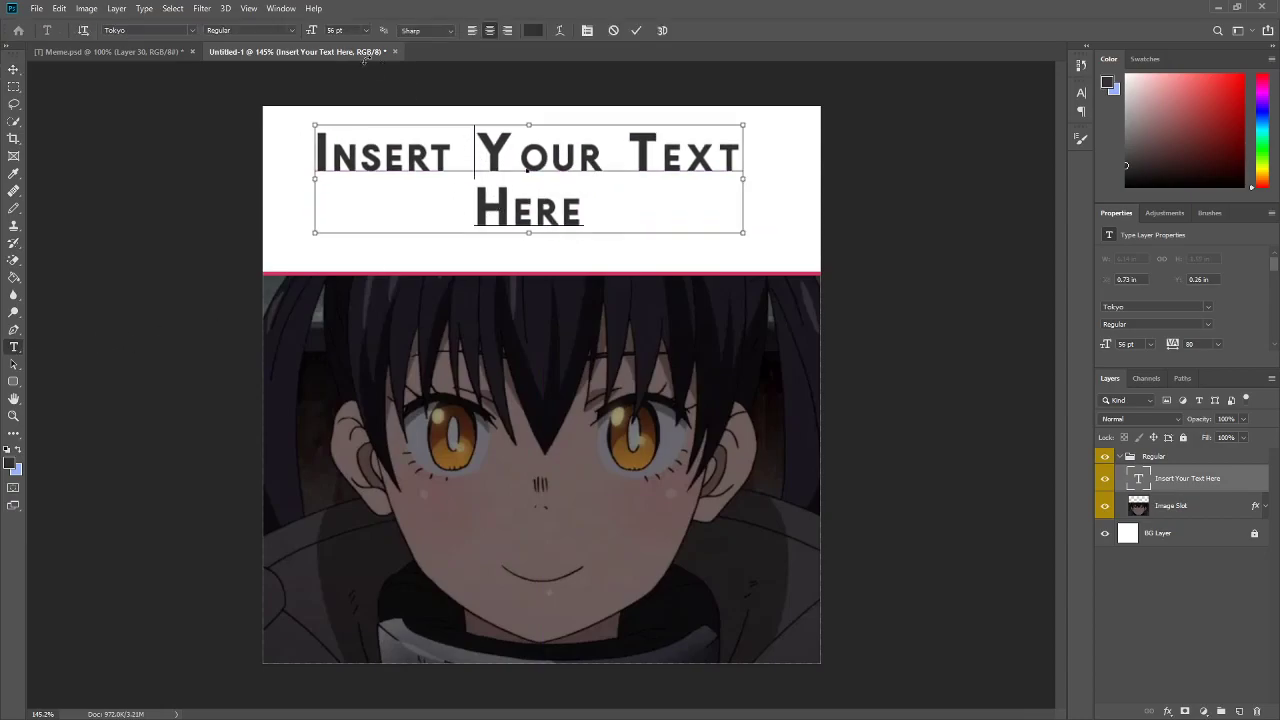
key("ctrl+a")
left_click(340, 30)
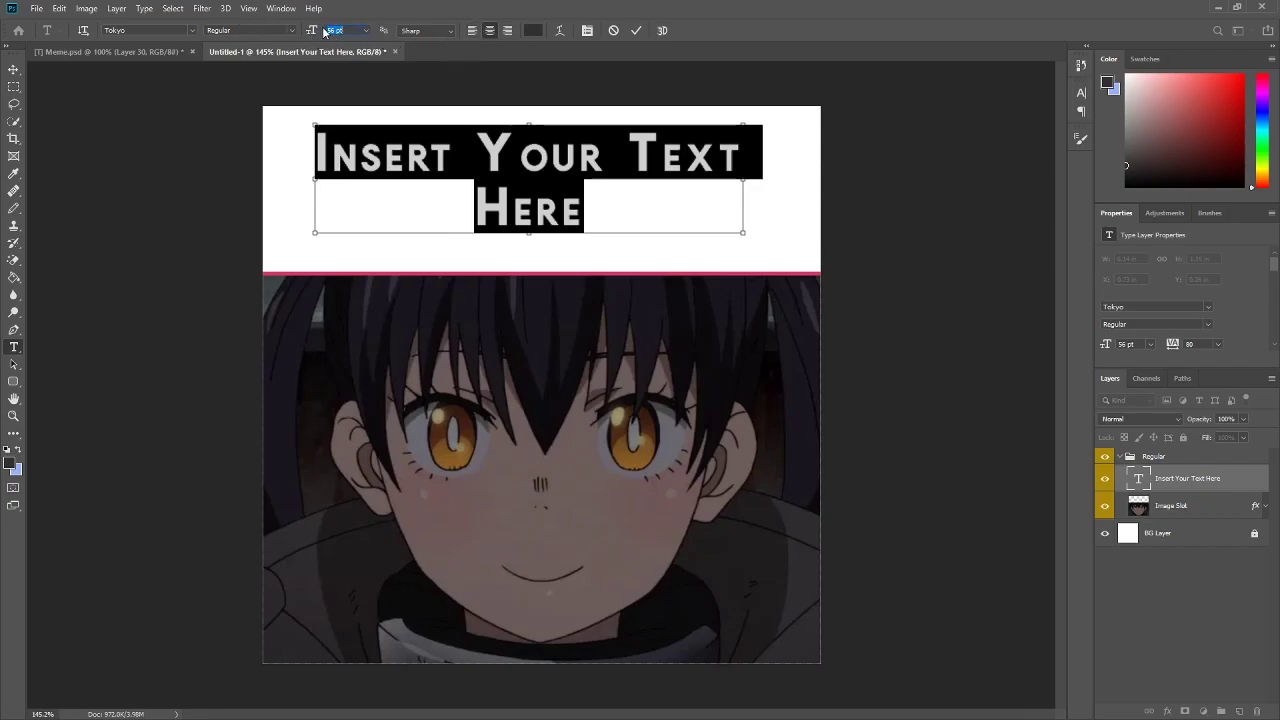
scroll(340, 30, "up", 5)
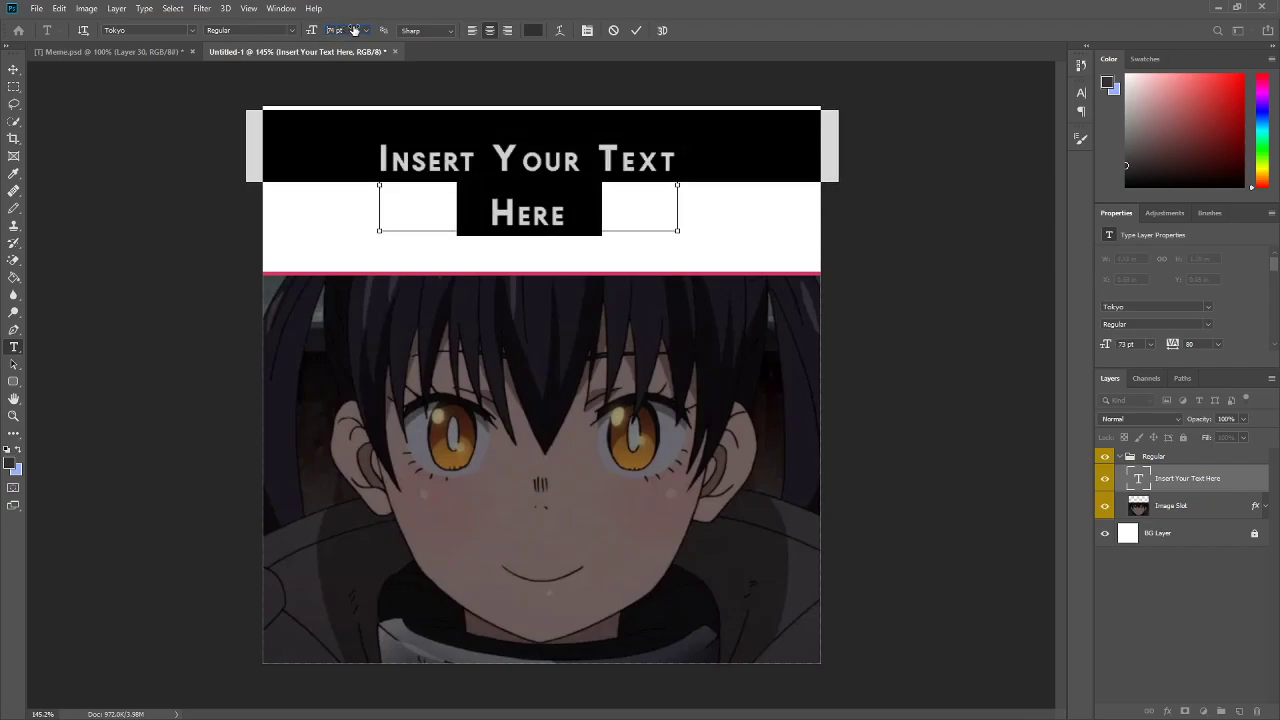
scroll(344, 31, "down", 2)
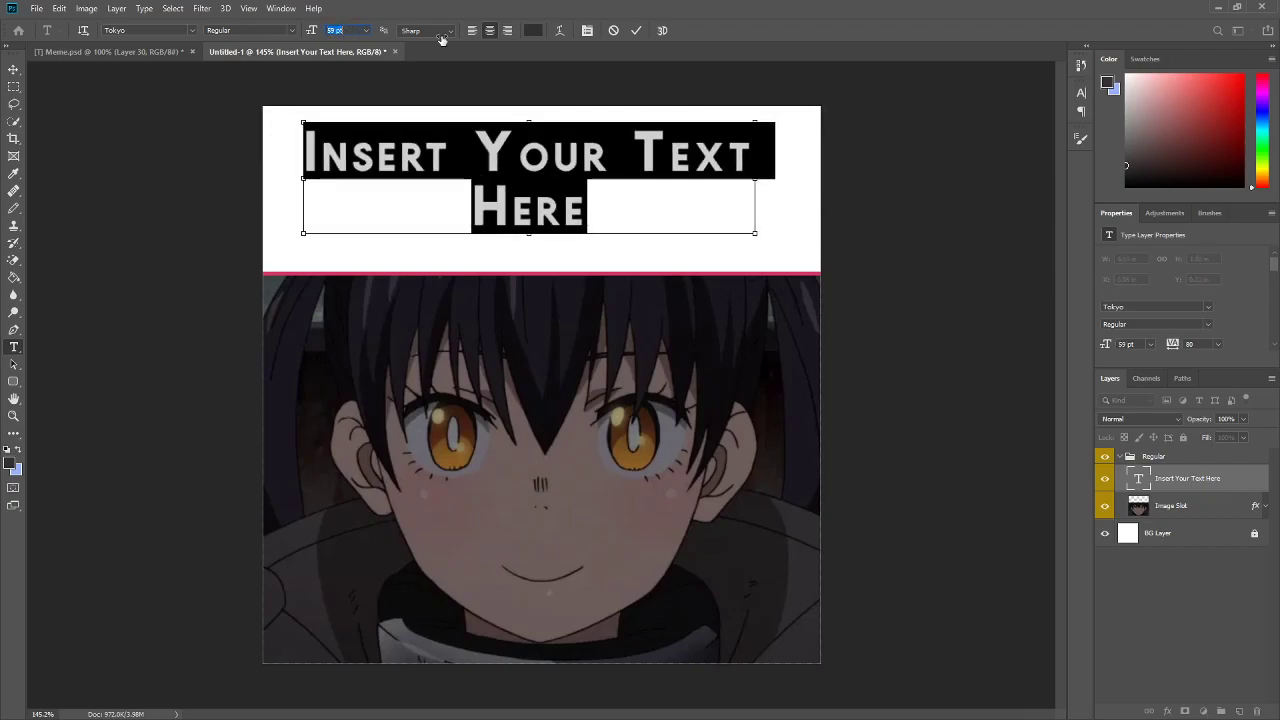
left_click(636, 30)
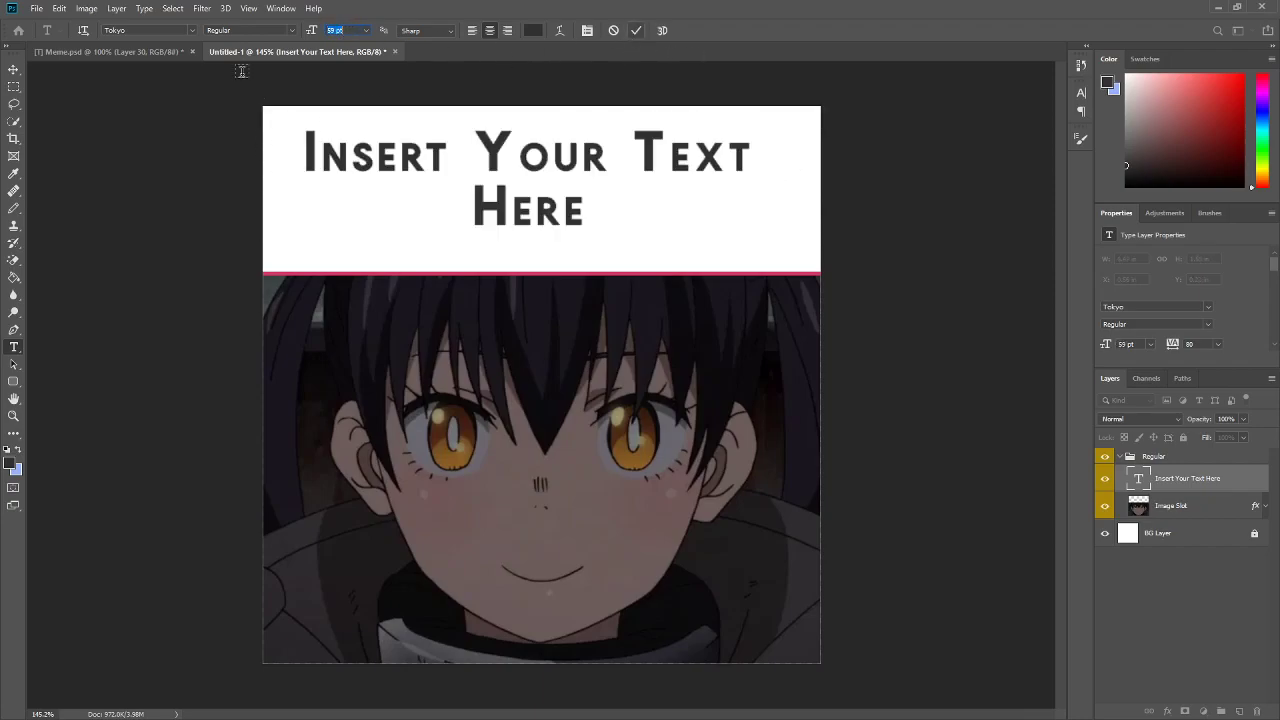
left_click(14, 69)
left_click_drag(546, 177, 538, 166)
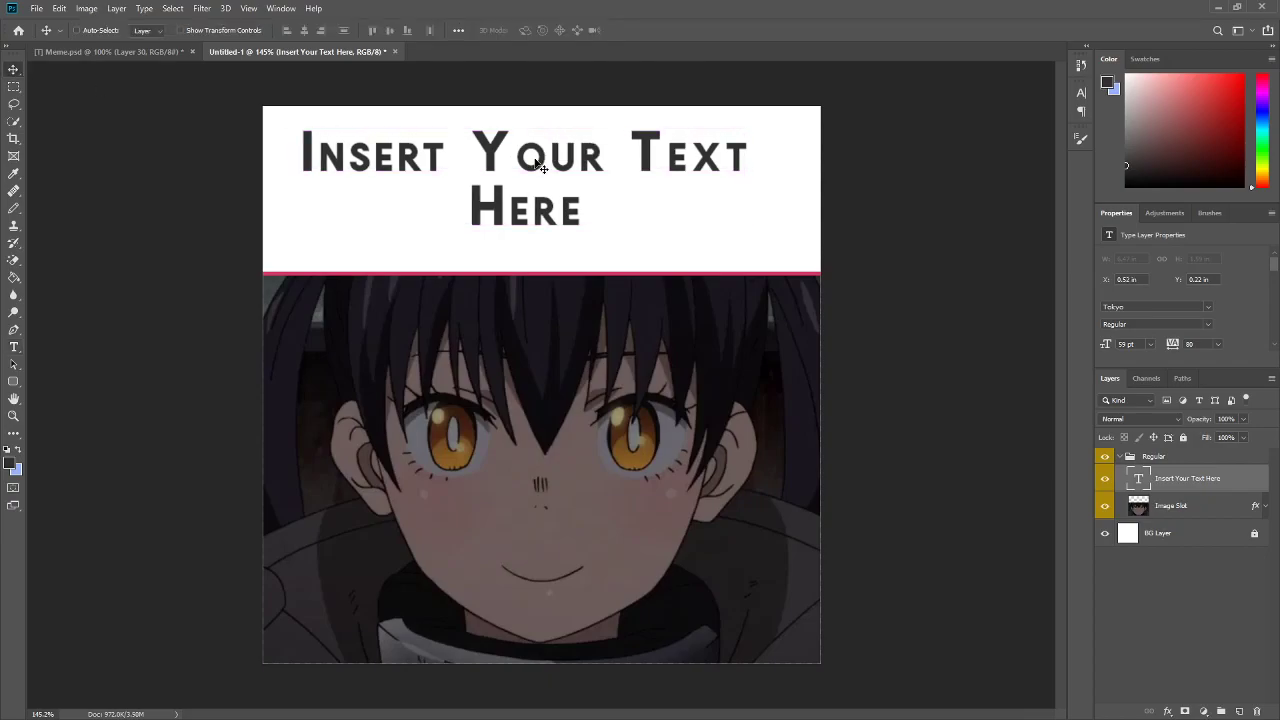
Step: Collapse and duplicate the Regular group, then hide the original group
left_click(1121, 457)
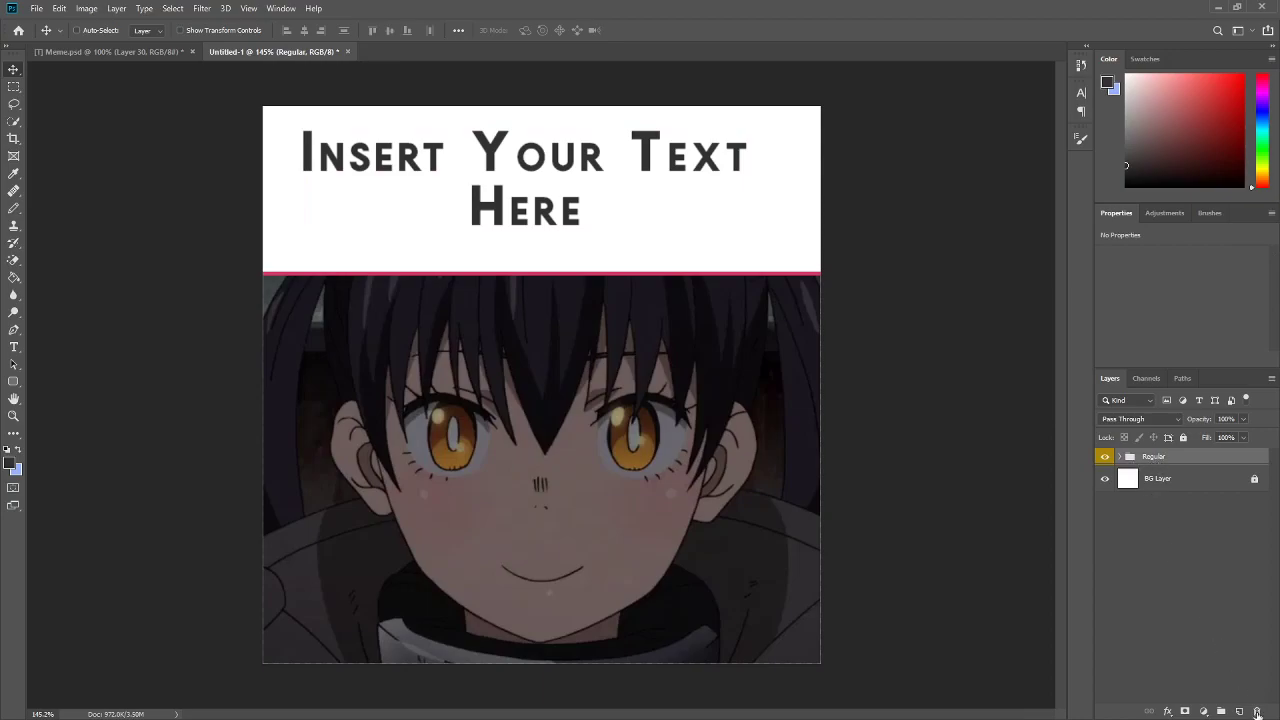
key("ctrl+j")
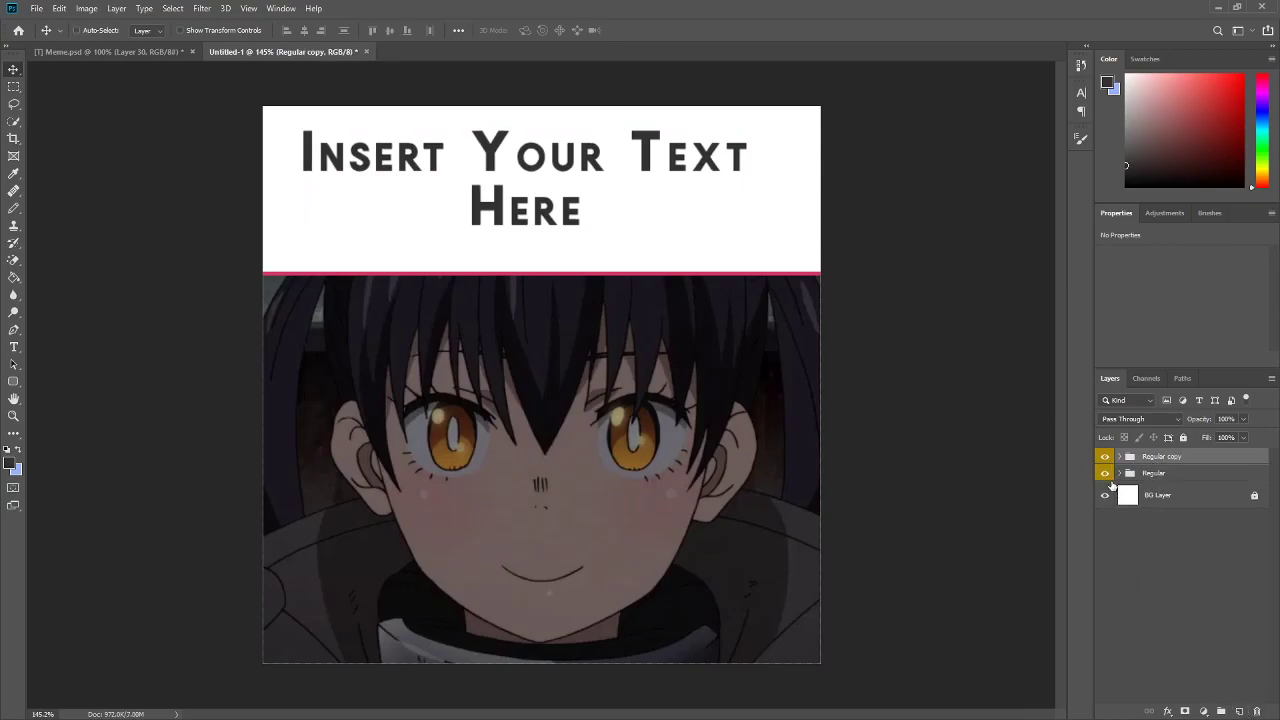
left_click(1105, 473)
Step: In Meme.psd, hide and collapse the Image Slot Regular group and examine the Image Slot Comparison 1 layout
left_click(110, 51)
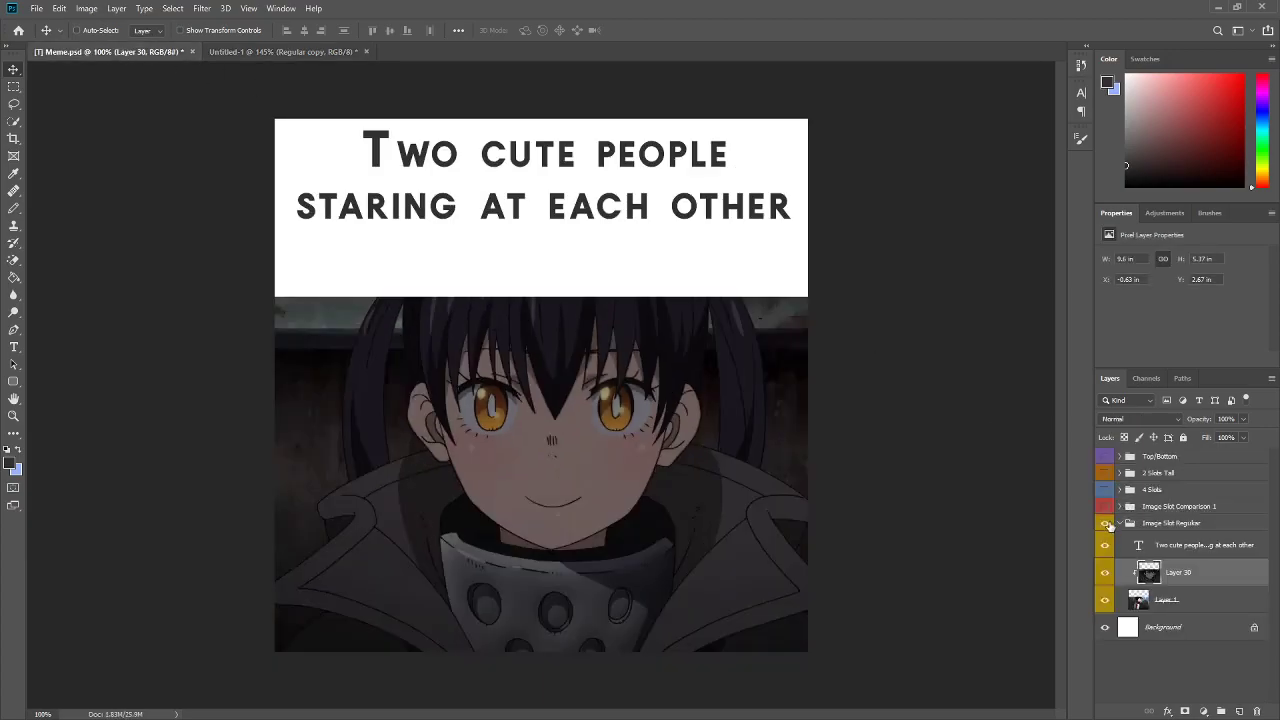
left_click(1105, 523)
left_click(1120, 523)
left_click(1105, 506)
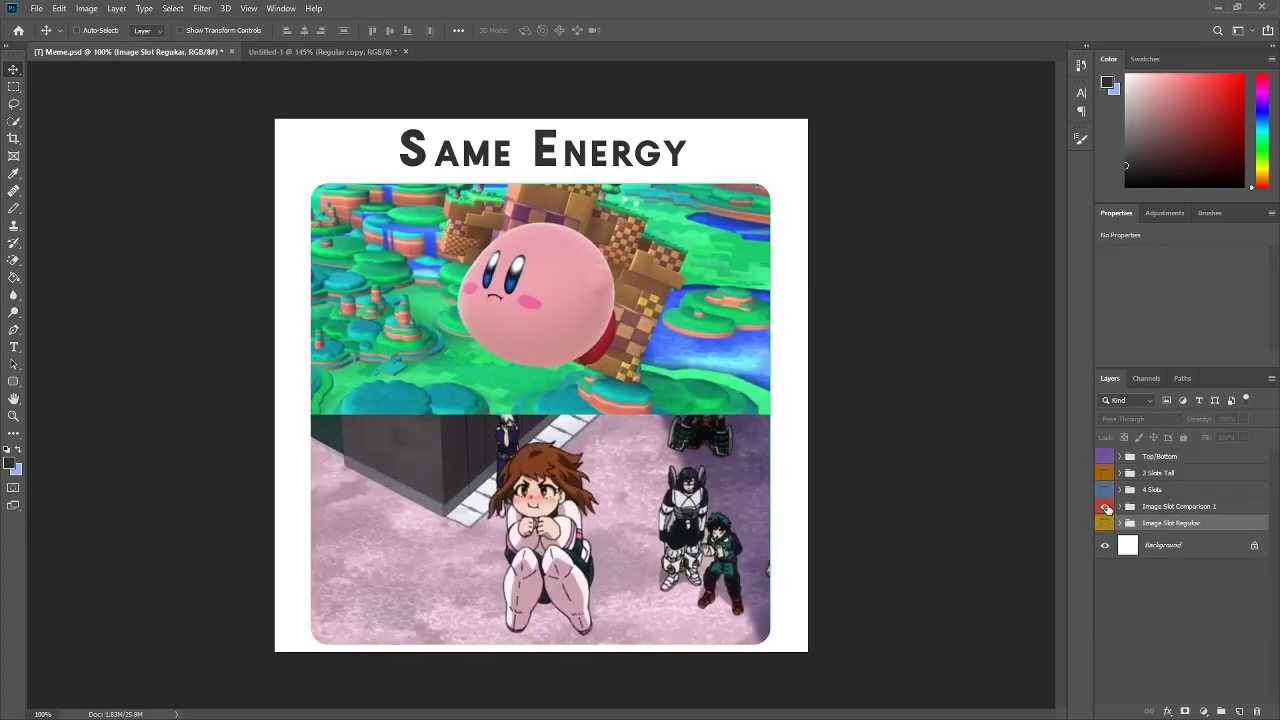
left_click(1106, 506)
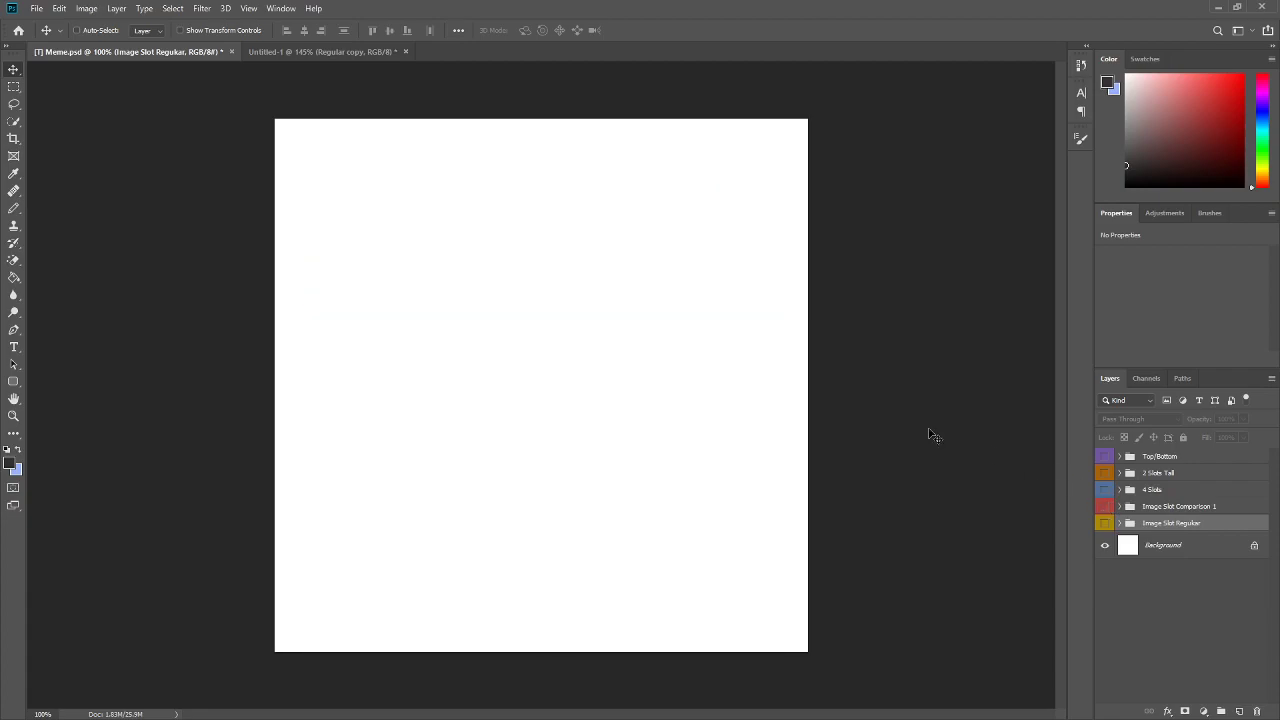
Step: Return to Untitled-1, clear the layer style from Image Slot in the duplicated group and hide that layer
left_click(307, 52)
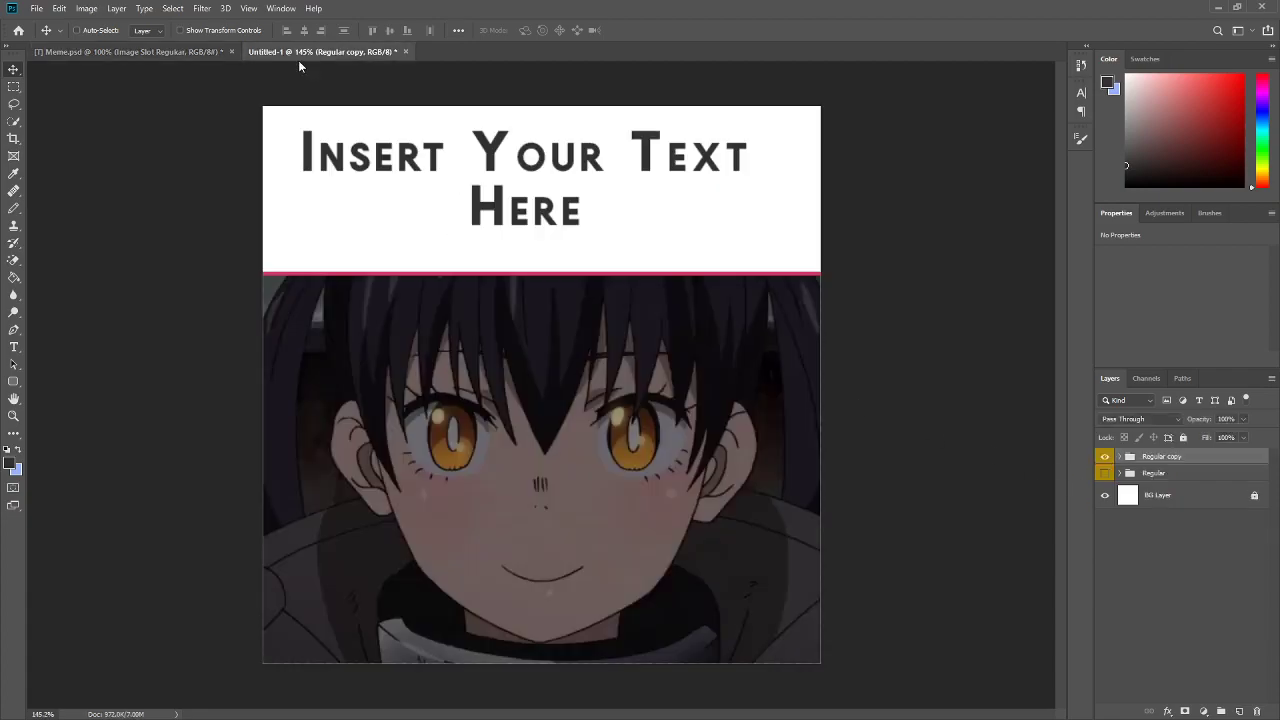
left_click(1119, 456)
right_click(1176, 505)
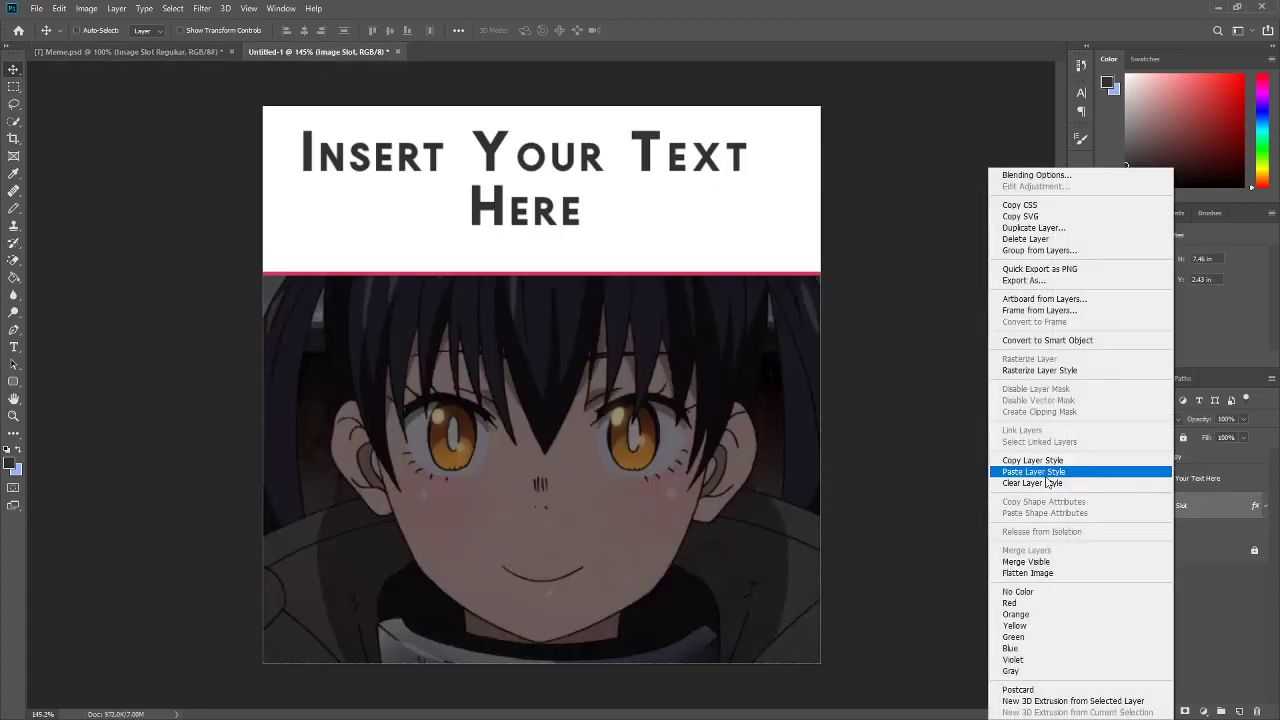
left_click(1040, 483)
left_click(1105, 505)
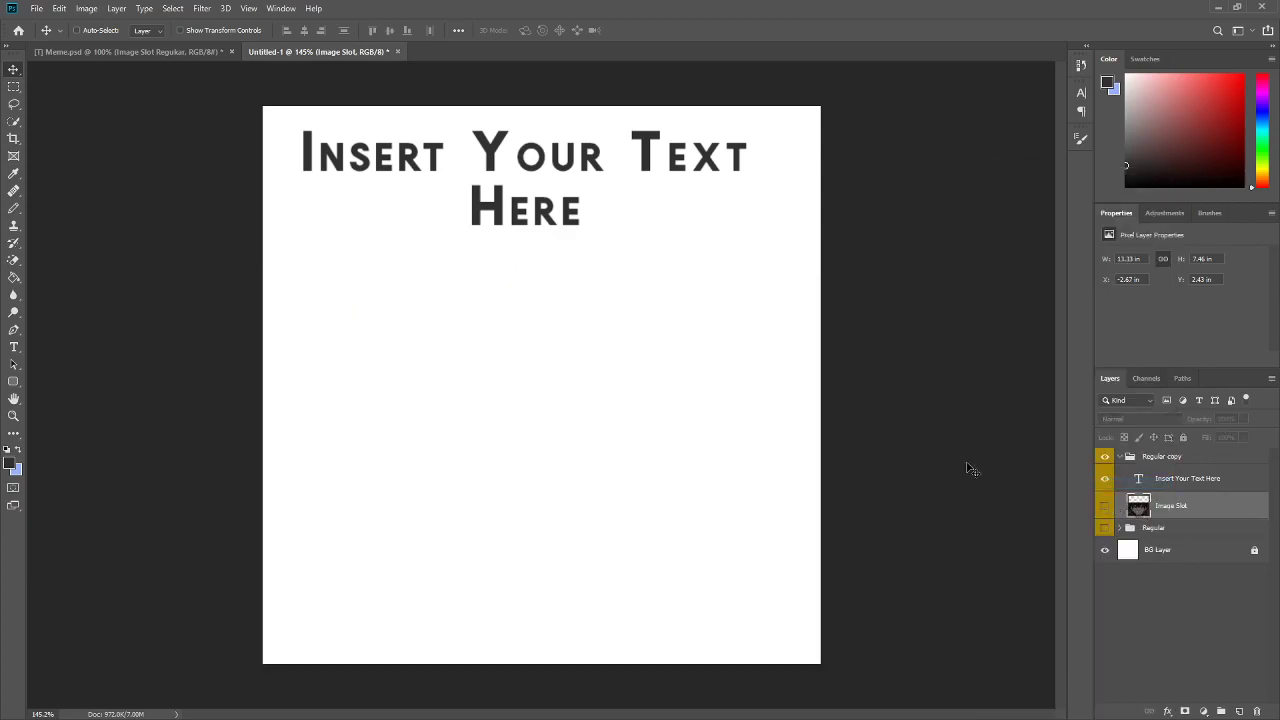
Step: Choose the Rounded Rectangle Tool and add an empty layer above Image Slot in the Regular copy group
left_click(13, 382)
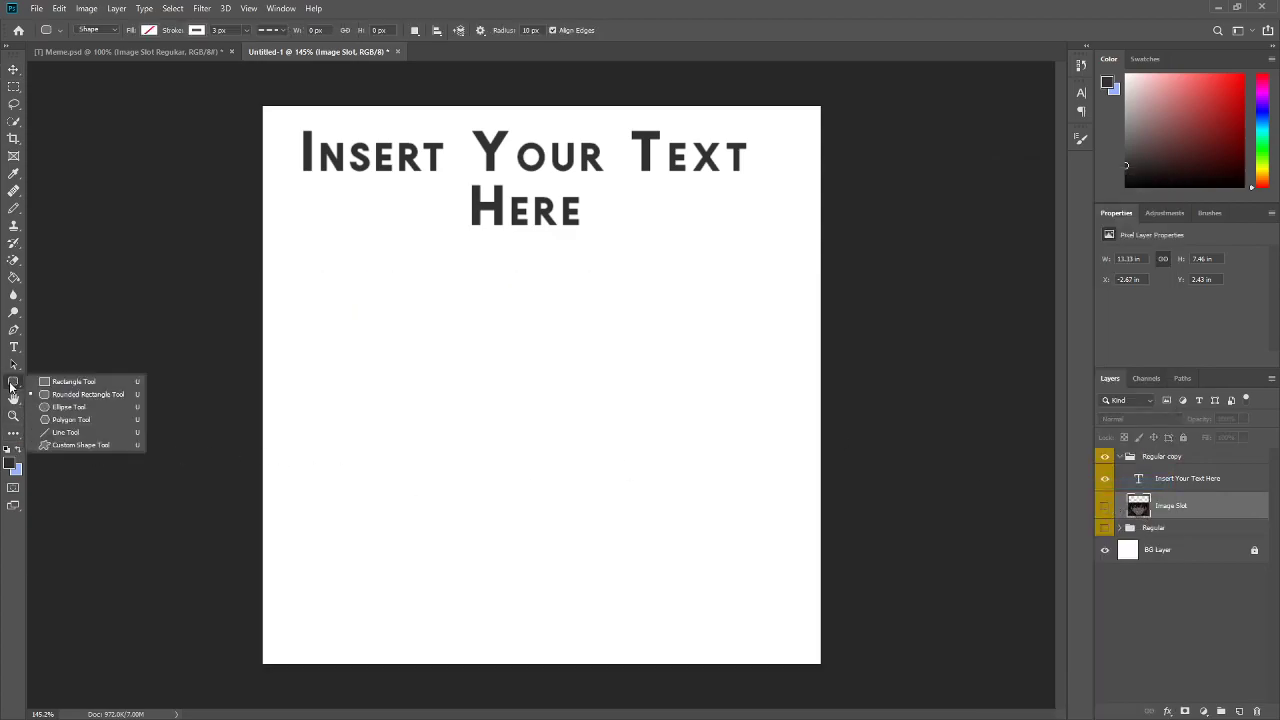
left_click(13, 384)
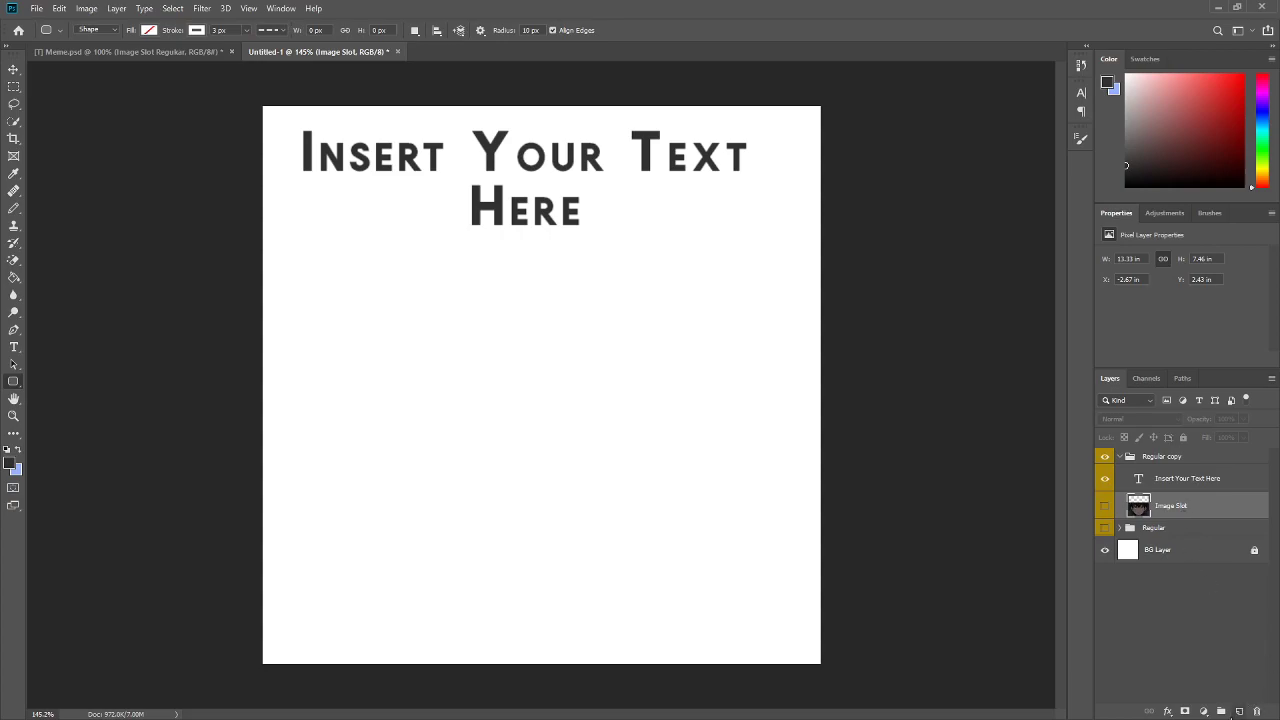
left_click(1236, 710)
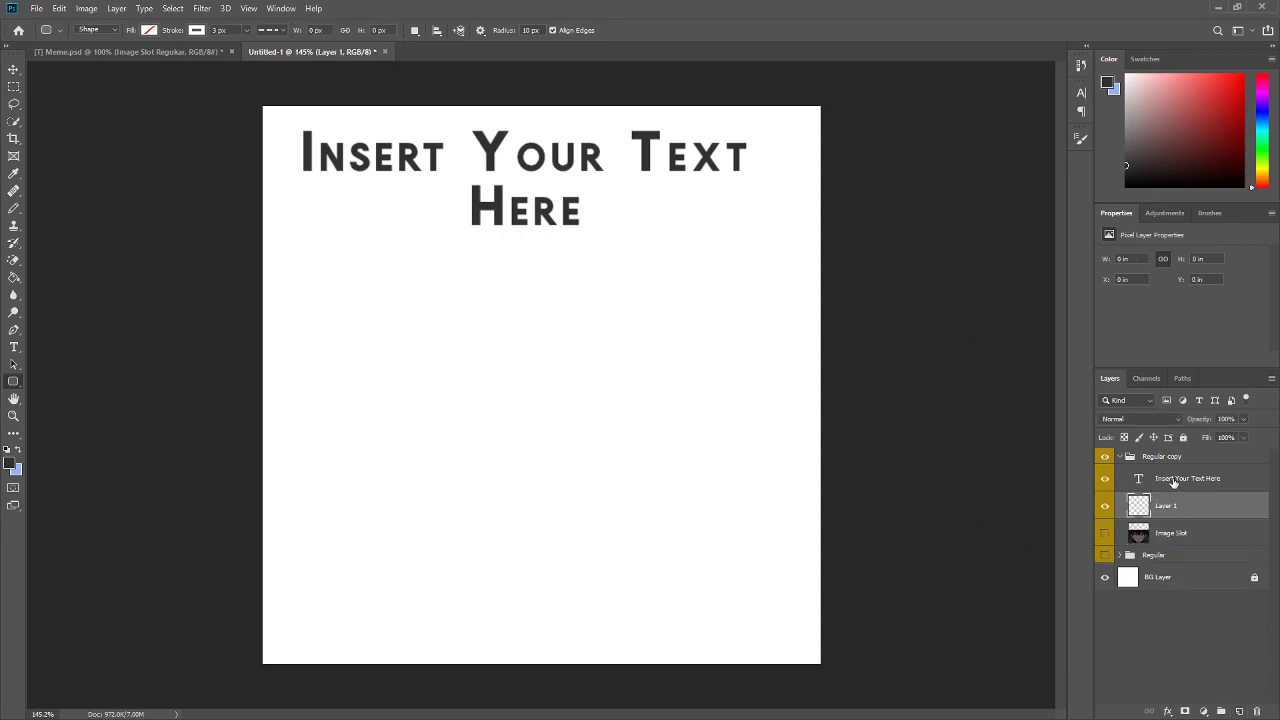
Step: Delete the word "Here" and its line from the caption so it reads "Insert Your Text"
left_click(15, 348)
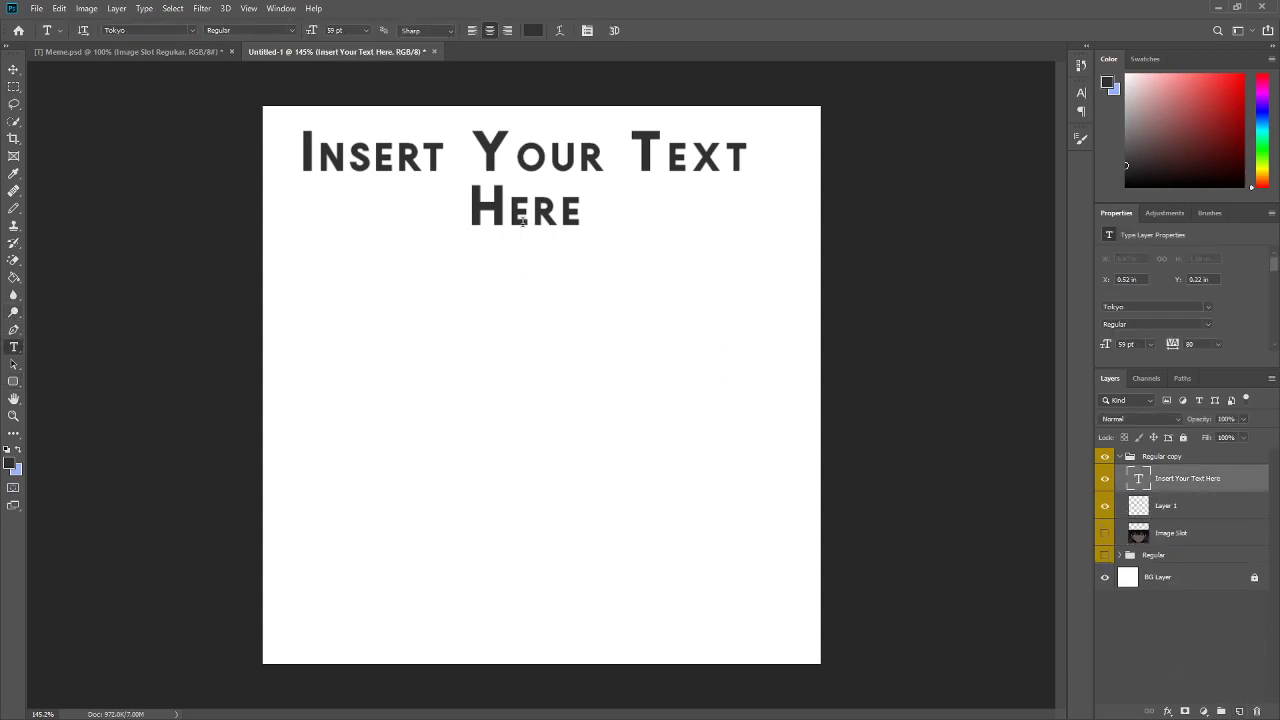
left_click_drag(474, 206, 670, 211)
key("BackSpace")
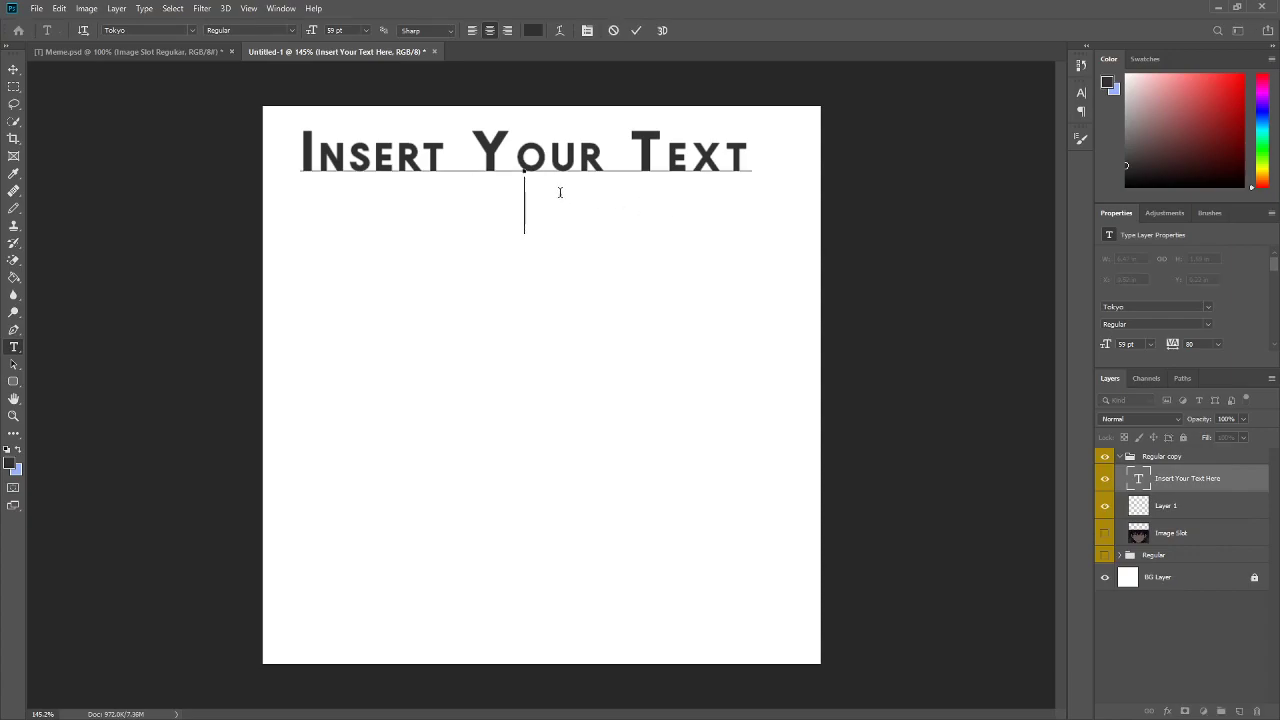
key("BackSpace")
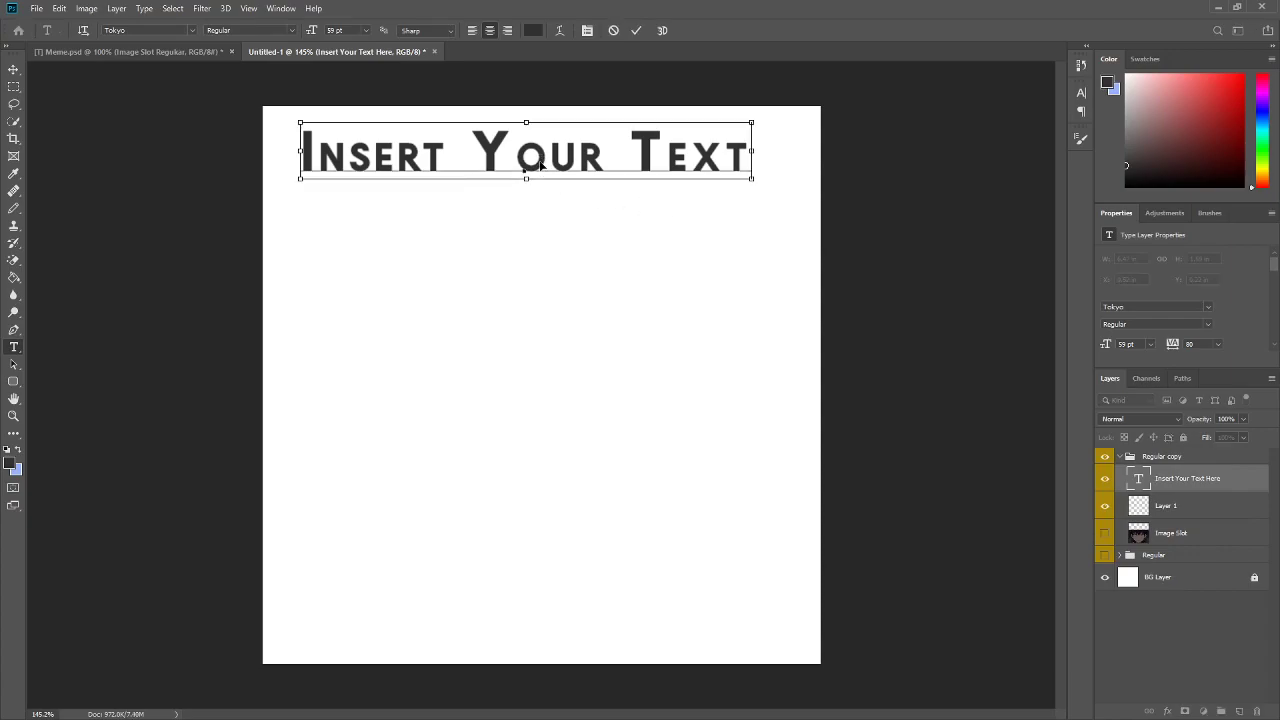
Step: Set the whole caption's font size to 50 pt and centre it horizontally near the canvas's upper edge
key("ctrl+a")
left_click(335, 31)
type("43")
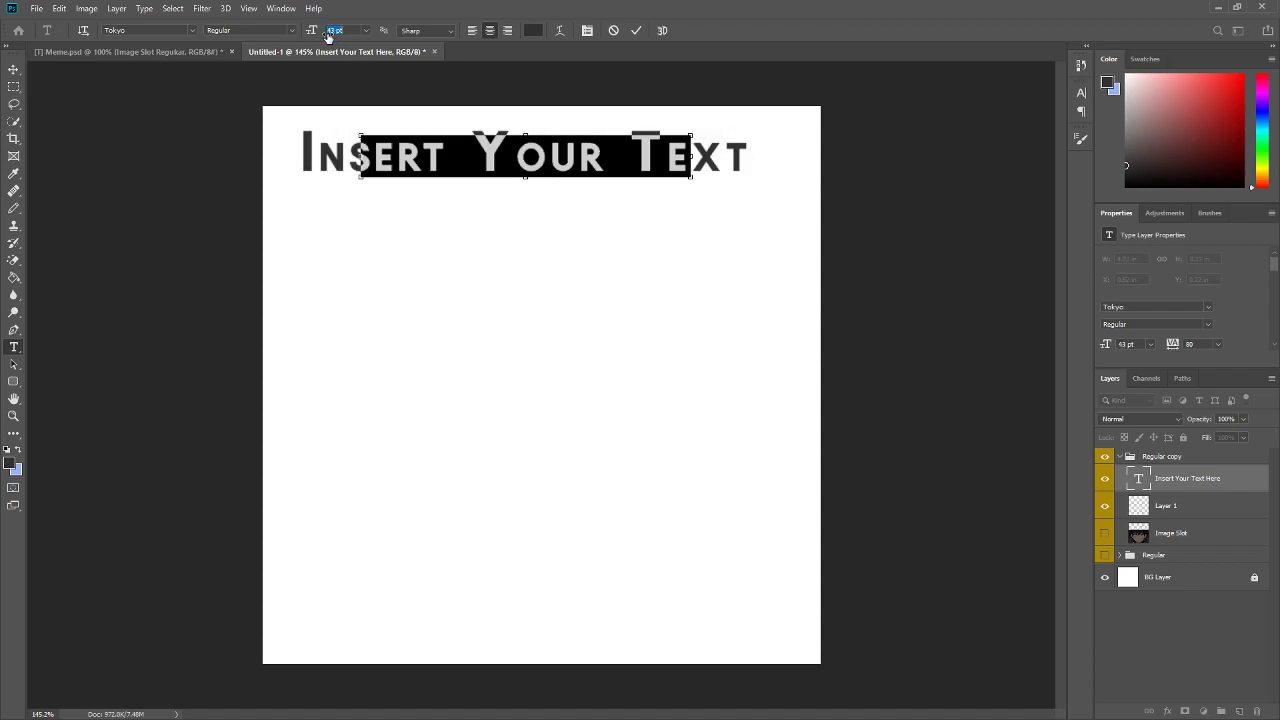
key("Return")
left_click_drag(329, 37, 333, 40)
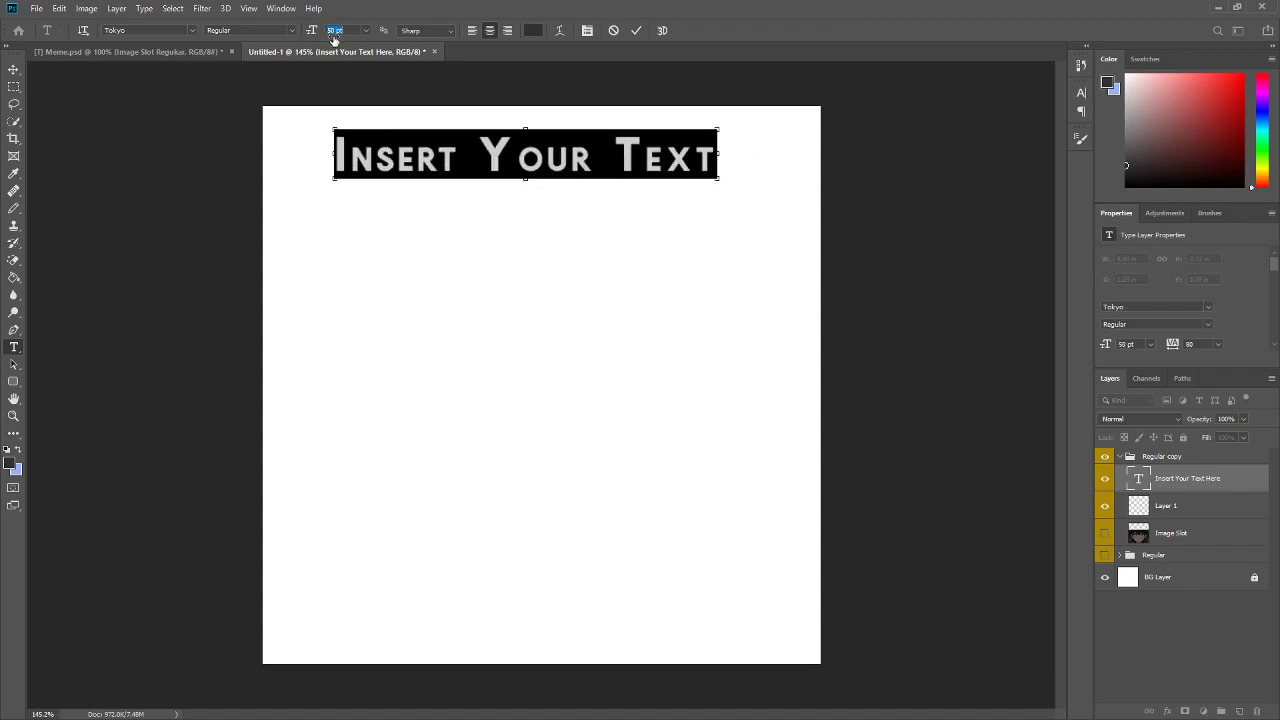
left_click(636, 31)
left_click(14, 69)
left_click_drag(480, 157, 506, 141)
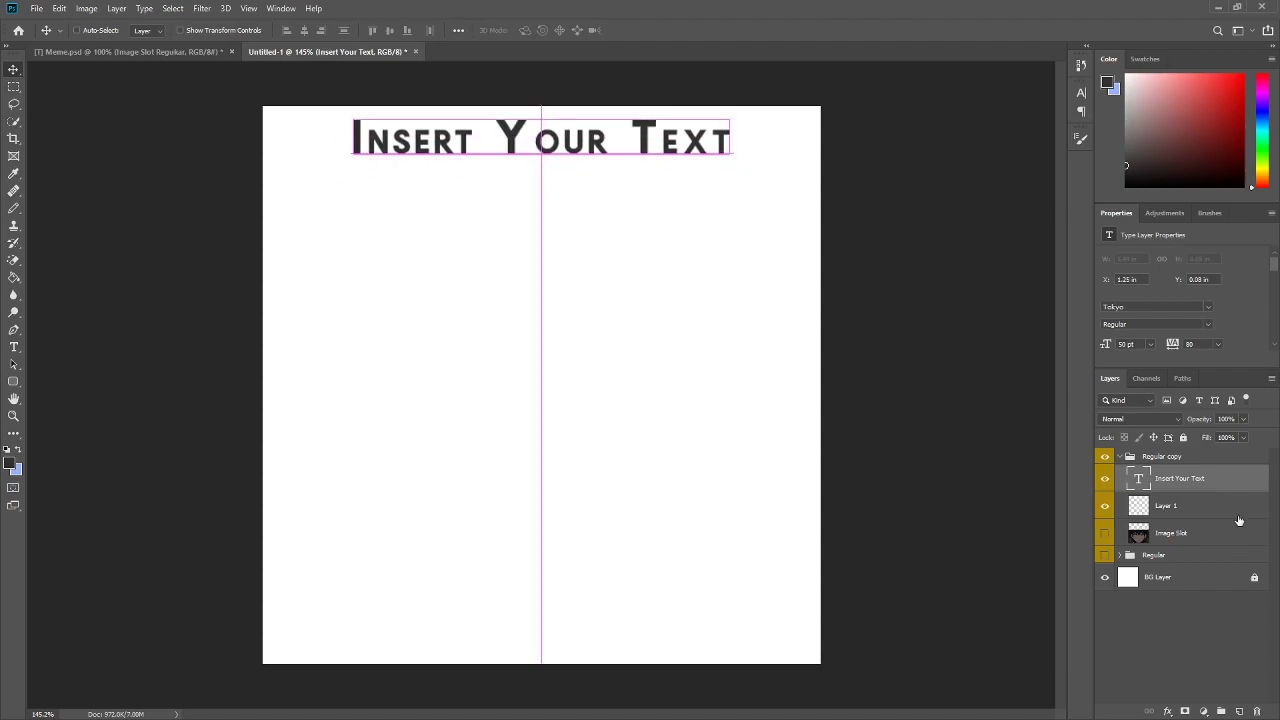
Step: Draw a rounded rectangle about 442 × 482 px below the caption on the new empty layer
left_click(1188, 512)
left_click(12, 383)
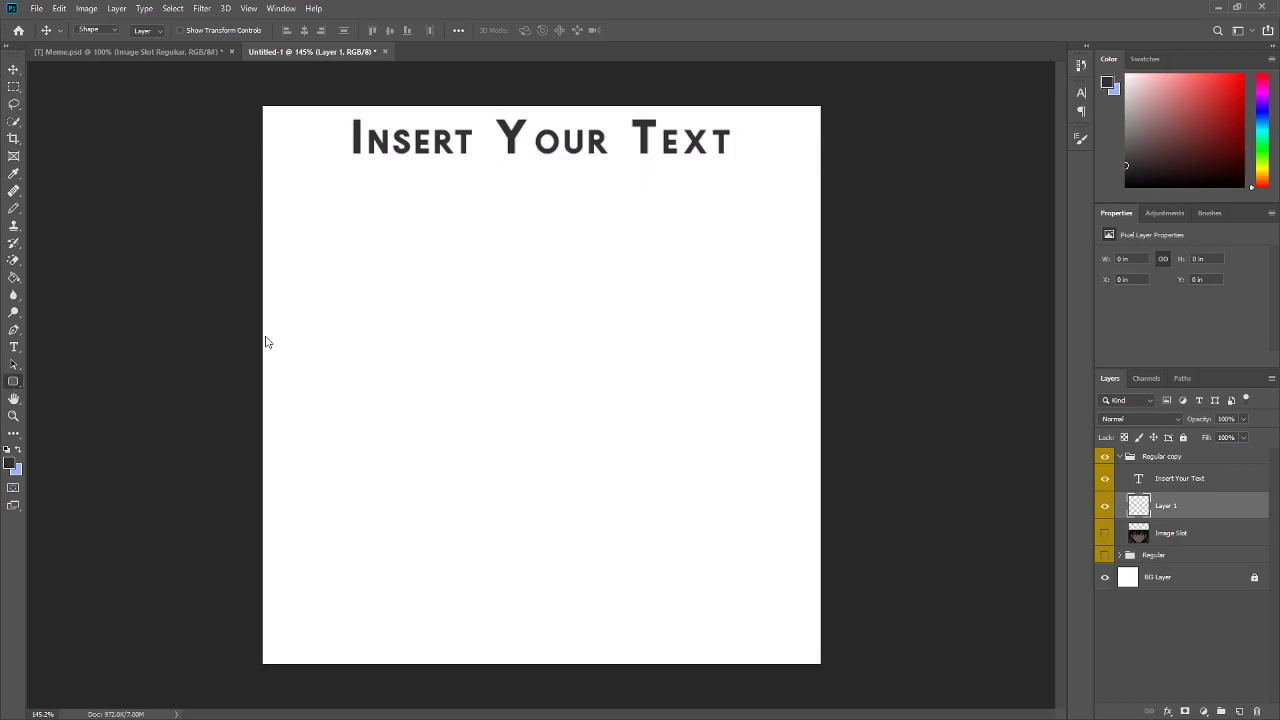
left_click_drag(322, 188, 750, 655)
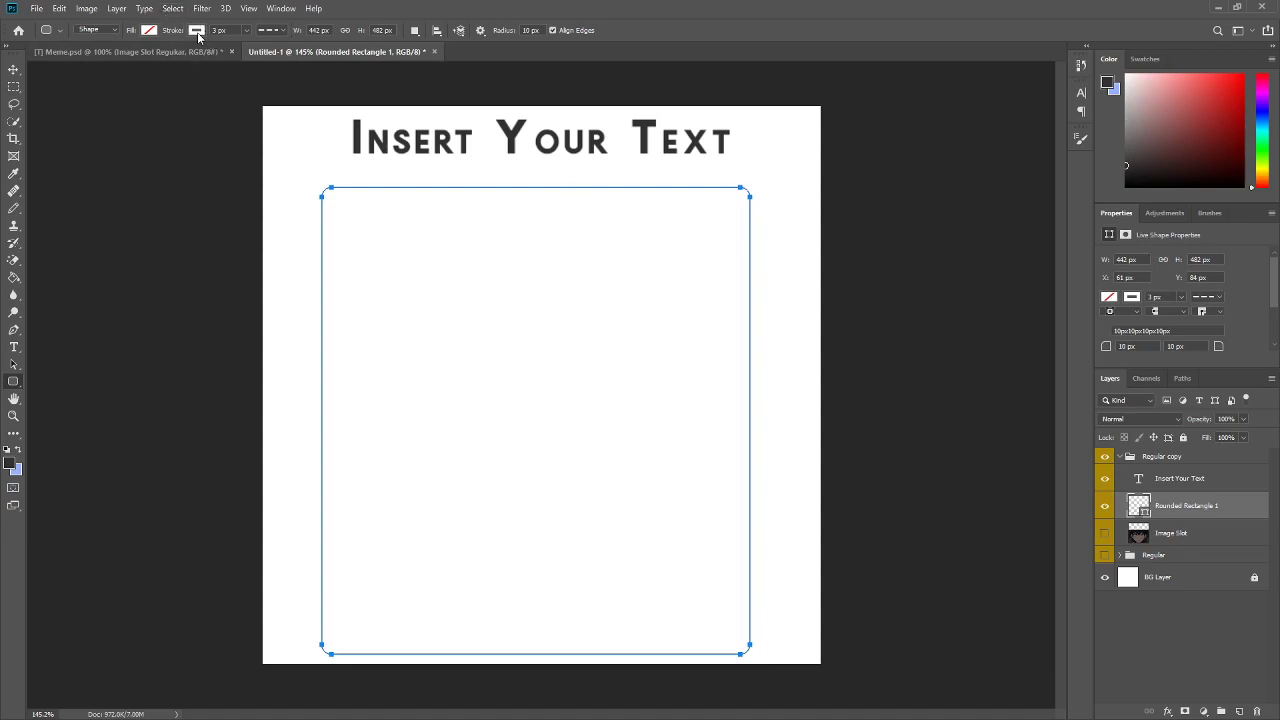
Step: Remove the rounded rectangle's stroke and fill it with the recently used dark grey
left_click(199, 32)
left_click(149, 31)
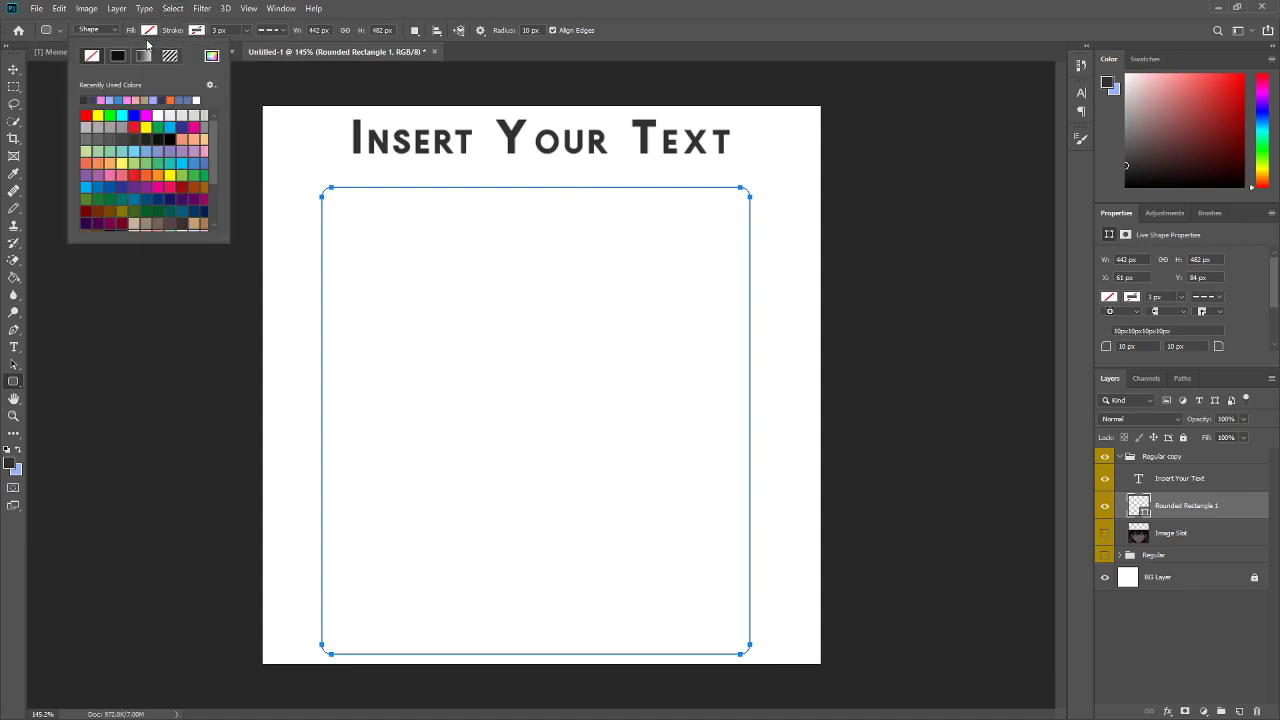
left_click(84, 99)
left_click(657, 35)
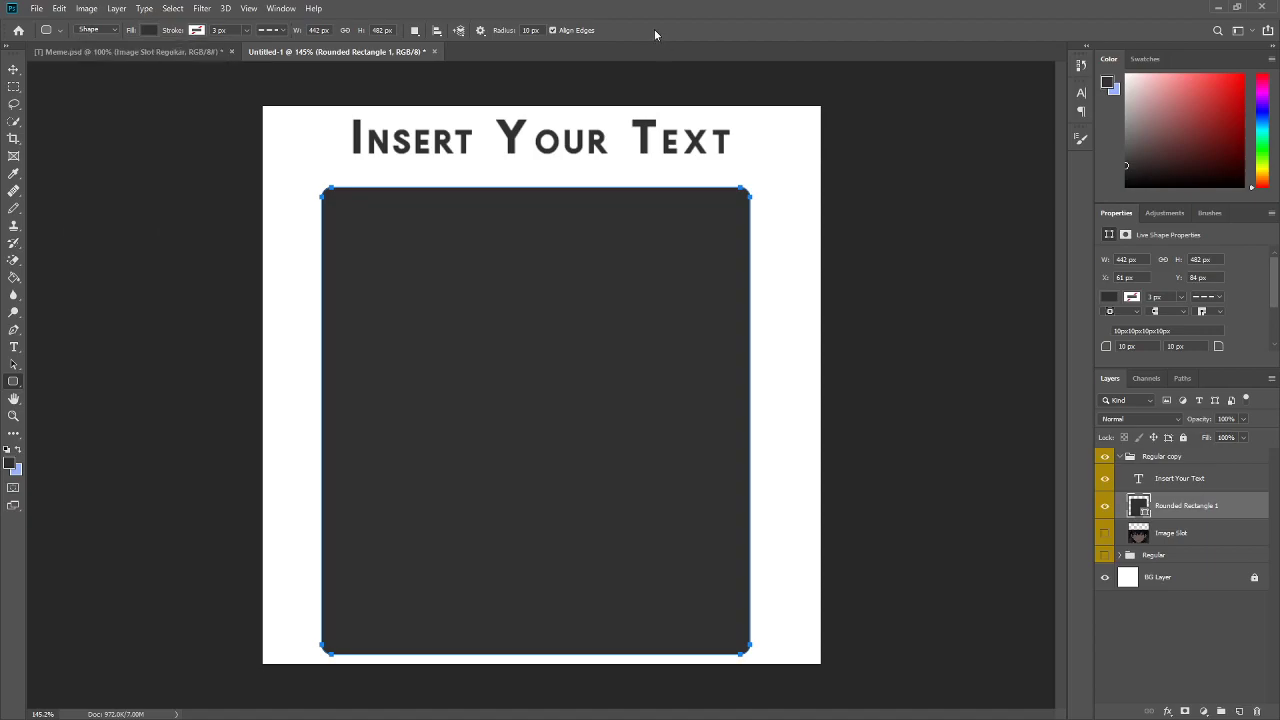
Step: Set the rectangle's corner radii to 22 px and centre it beneath the caption, checking it against the layout in Meme.psd
left_click_drag(1128, 347, 1137, 356)
left_click(14, 69)
mouse_move(545, 362)
left_mouse_down()
mouse_move(548, 351)
mouse_move(546, 366)
left_mouse_up()
left_click(119, 57)
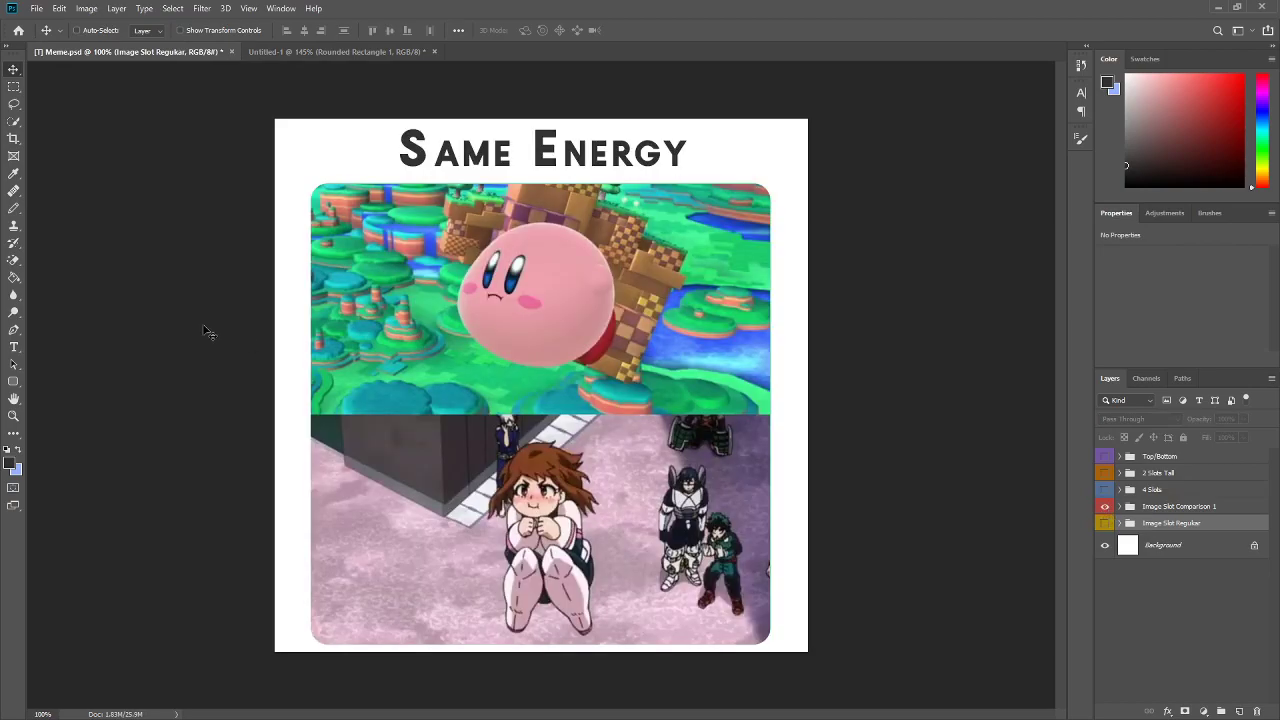
left_click(320, 51)
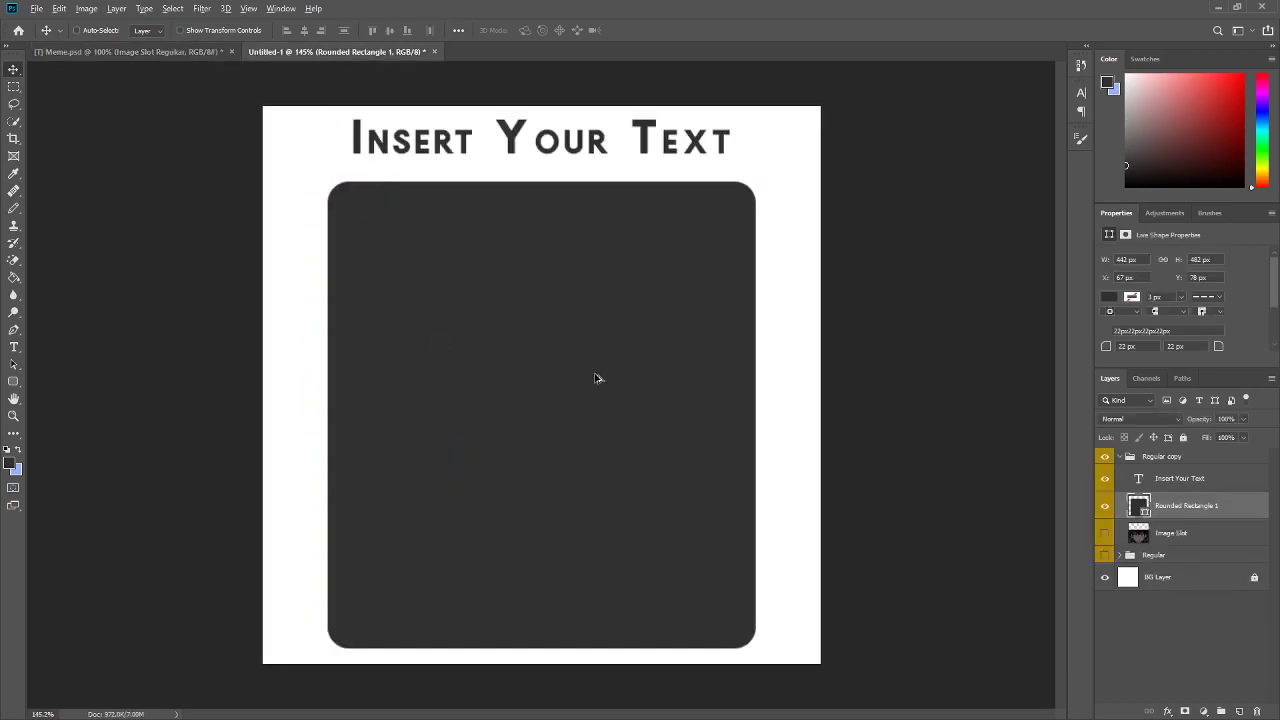
Step: Show Image Slot, place it above the rounded rectangle and clip it to that shape with a clipping mask
left_click(1106, 533)
left_click_drag(1150, 533, 1172, 510)
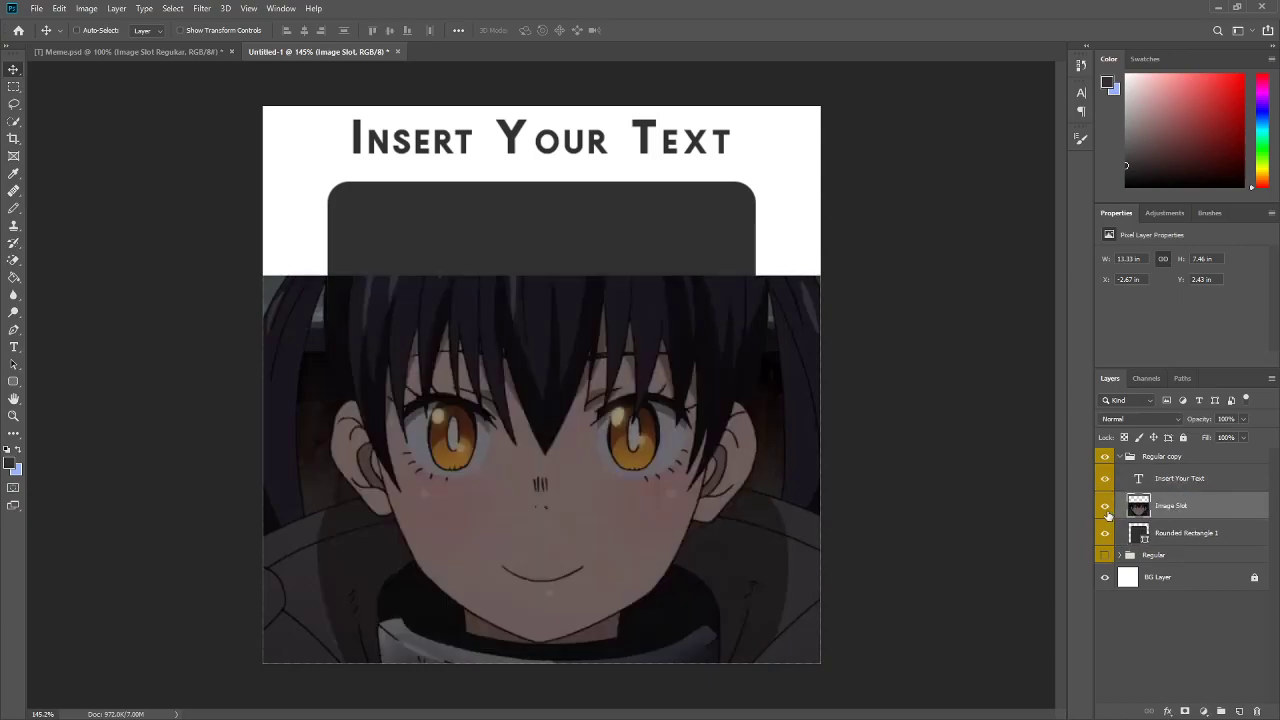
right_click(1142, 510)
left_click(1036, 414)
Step: Scale Image Slot down proportionally to about 48.6% and fit it over the upper half of the rounded rectangle
key("ctrl+t")
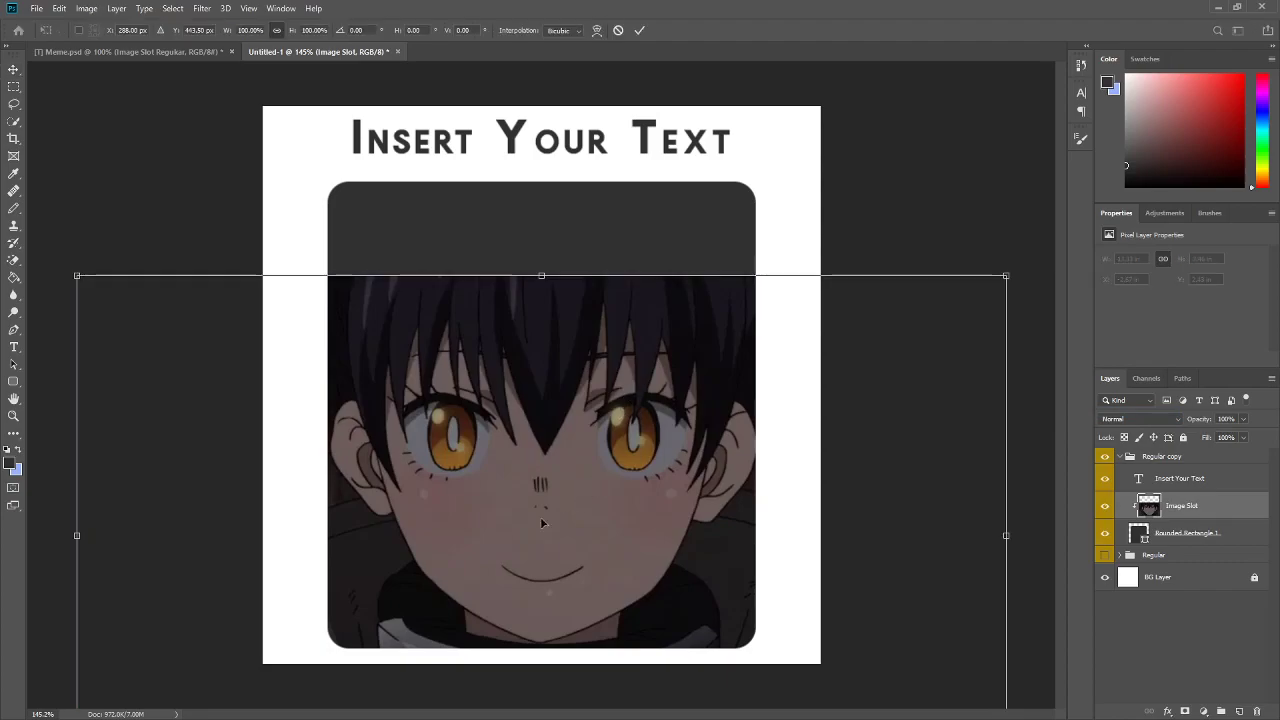
left_click_drag(528, 423, 529, 212)
scroll(569, 322, "down", 4)
left_click_drag(824, 197, 578, 345)
left_click_drag(481, 434, 591, 324)
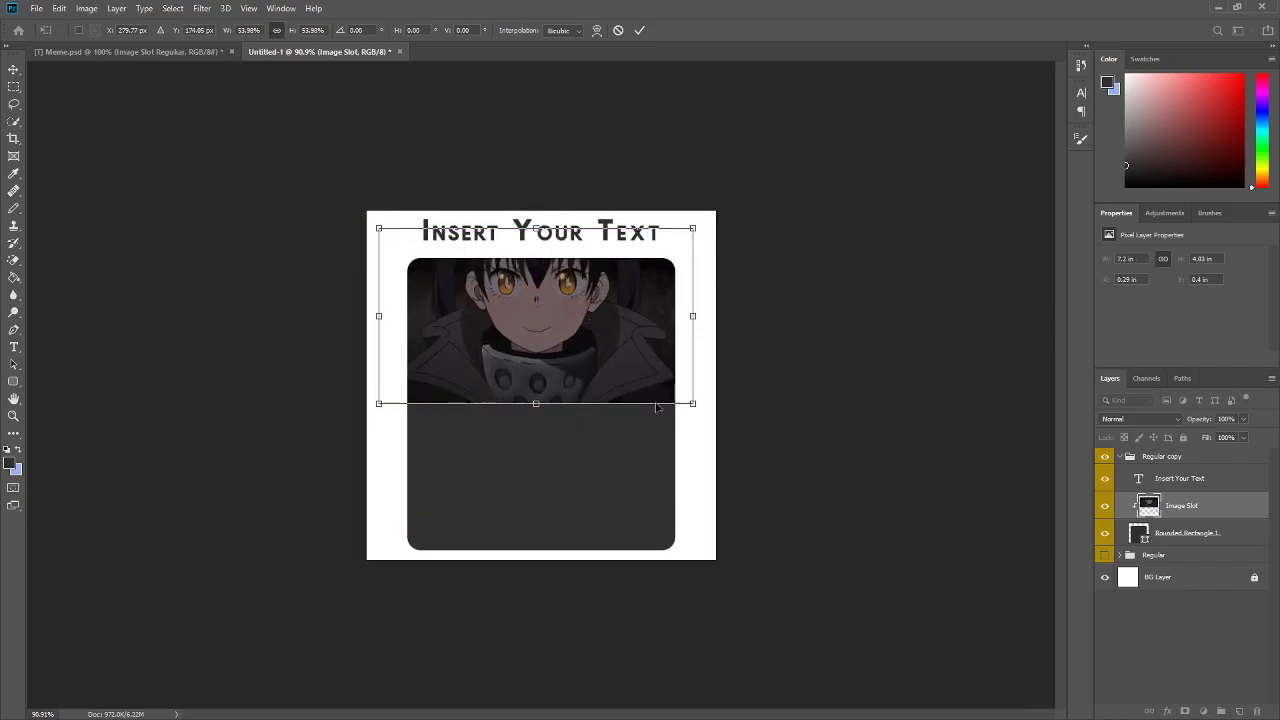
left_click_drag(695, 227, 680, 236)
left_click_drag(380, 235, 397, 246)
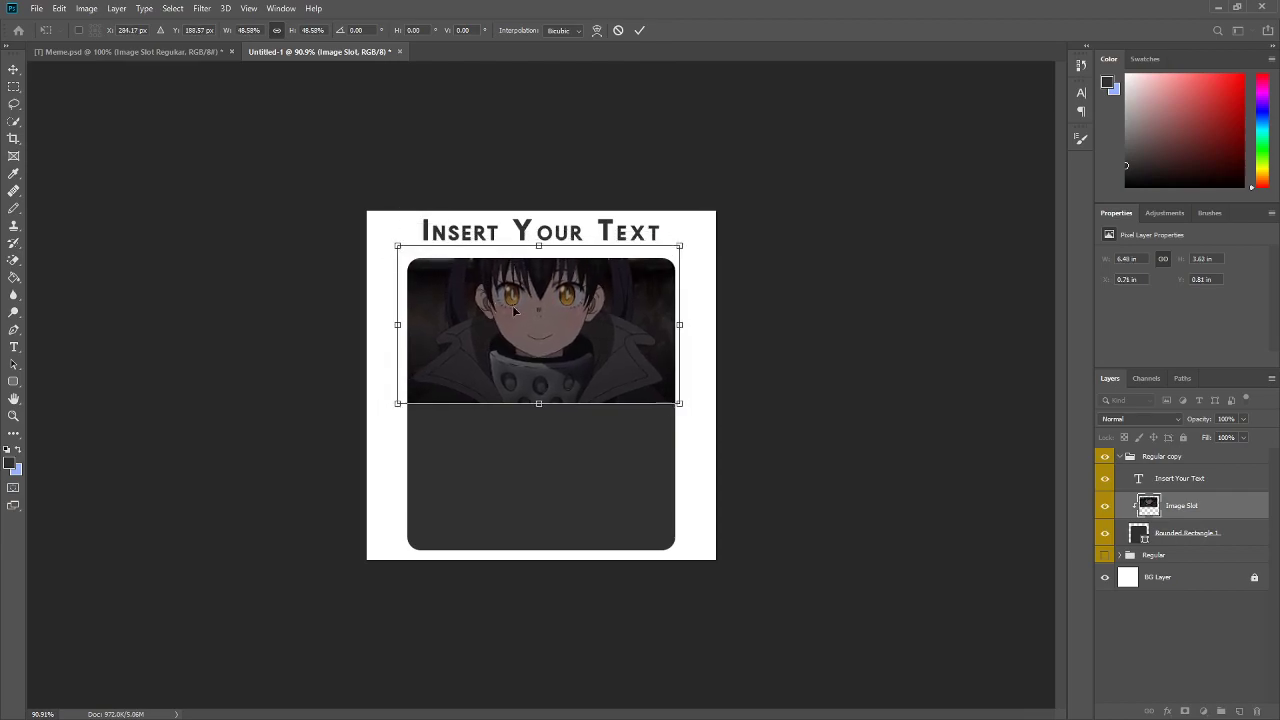
left_click(640, 30)
Step: Rasterize the Rounded Rectangle 1 layer
scroll(575, 448, "up", 2)
scroll(575, 448, "up", 2)
left_click(1180, 538)
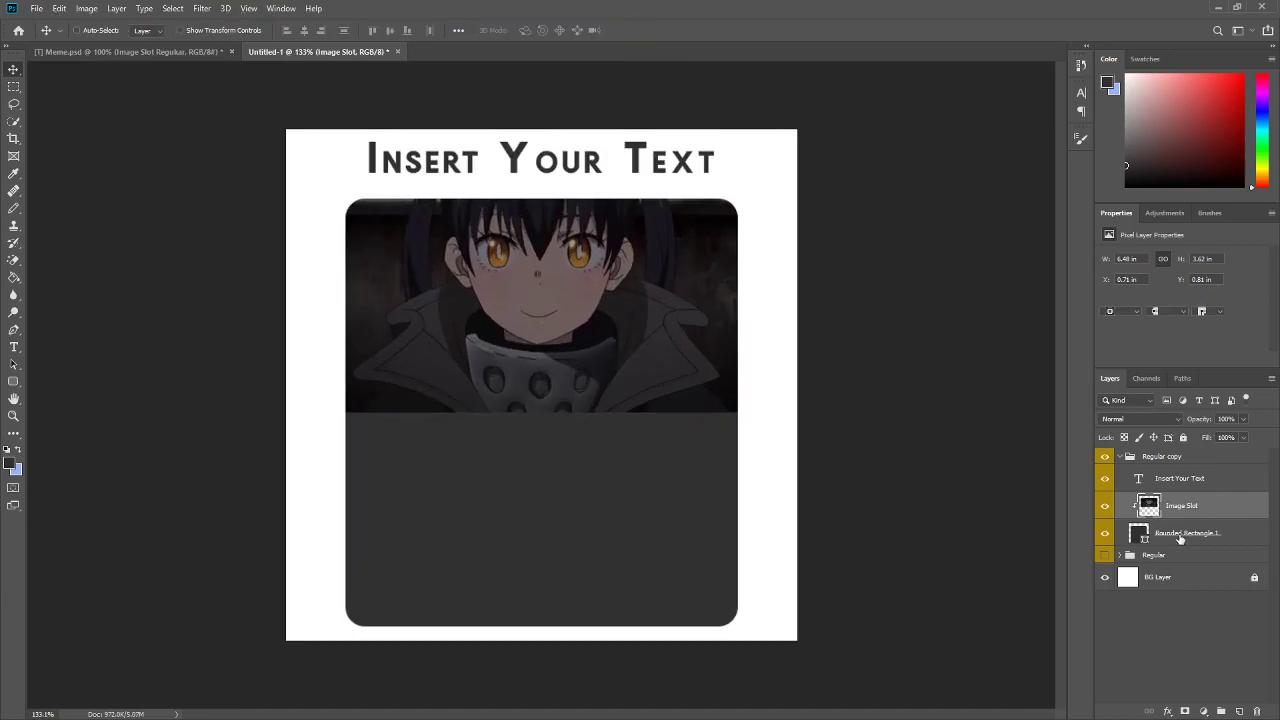
right_click(1178, 538)
left_click(1040, 359)
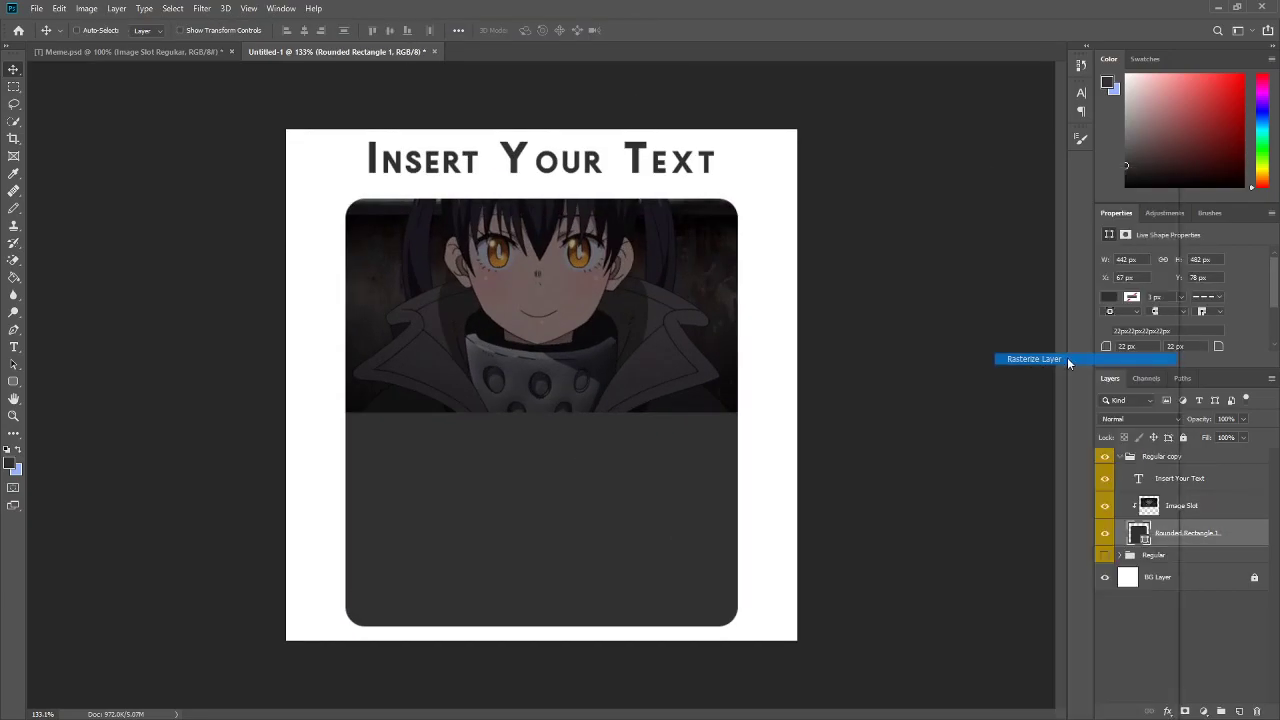
Step: Select the rectangle's upper half down to the picture's lower edge and copy it to a separate layer
left_click(14, 86)
left_click_drag(287, 150, 983, 410)
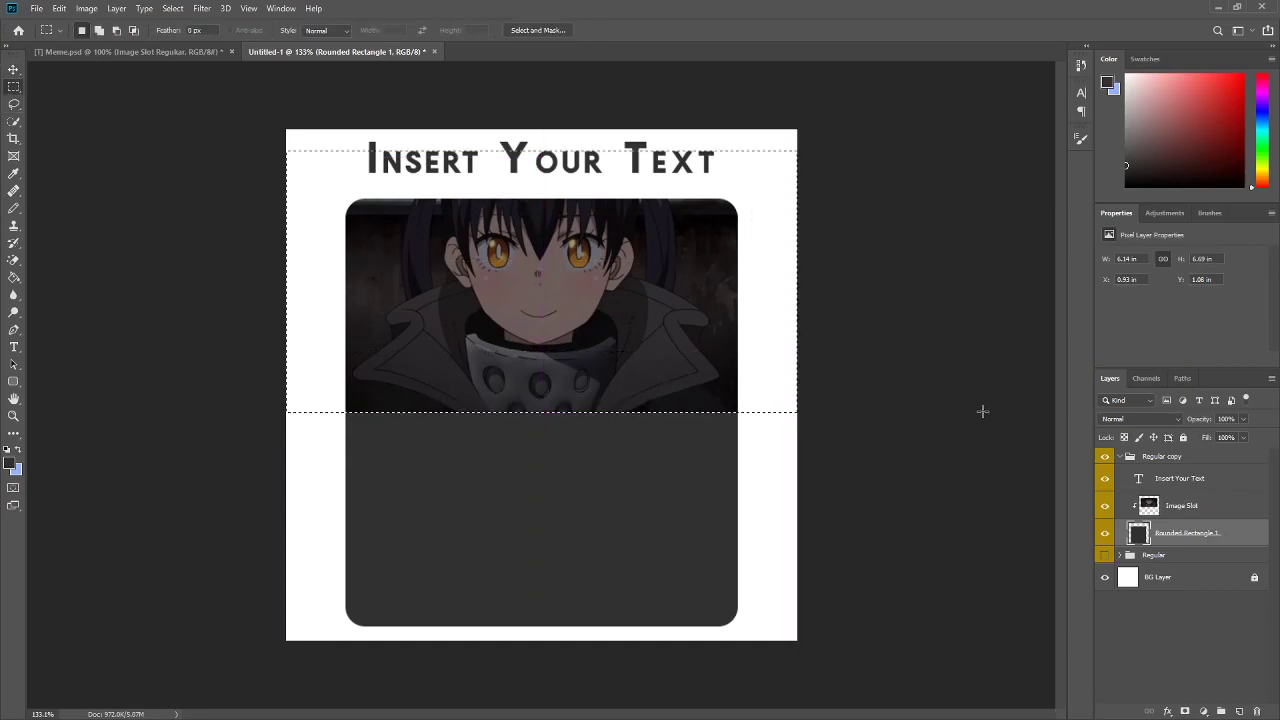
key("ctrl+j")
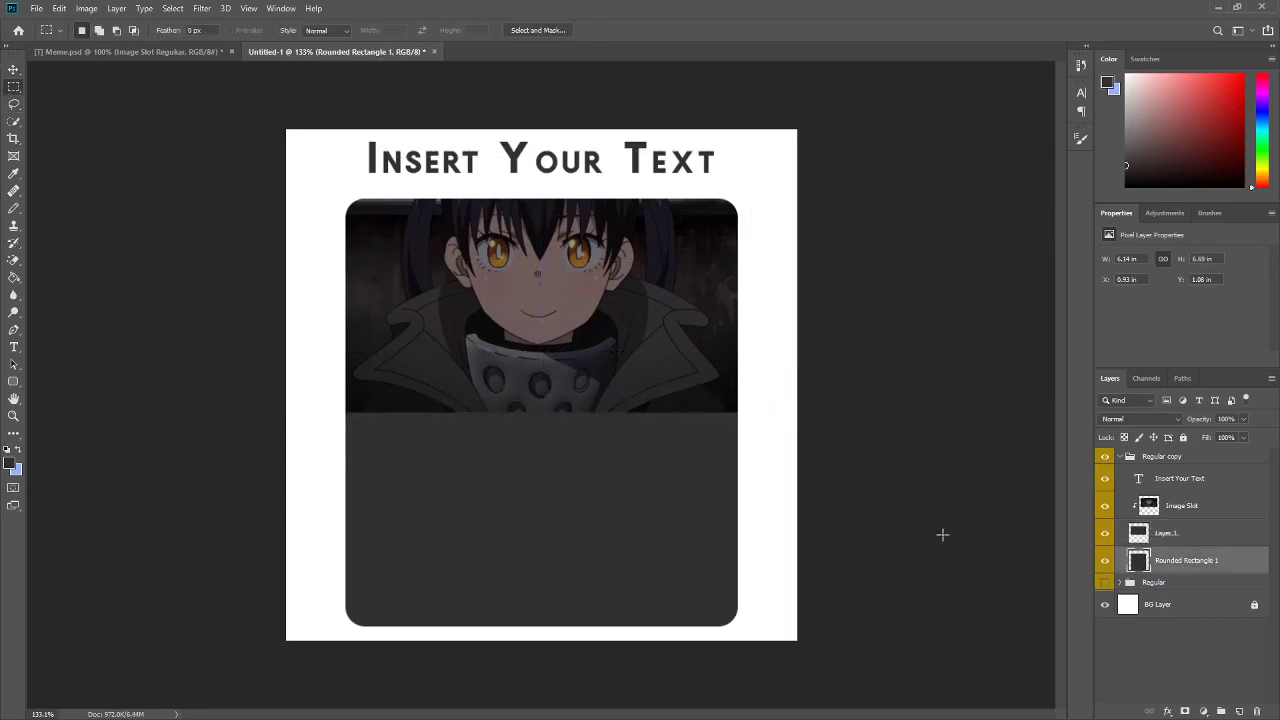
Step: Copy the rectangle's lower half to its own layer and delete the original Rounded Rectangle 1 layer
left_click_drag(226, 699, 908, 412)
key("ctrl+j")
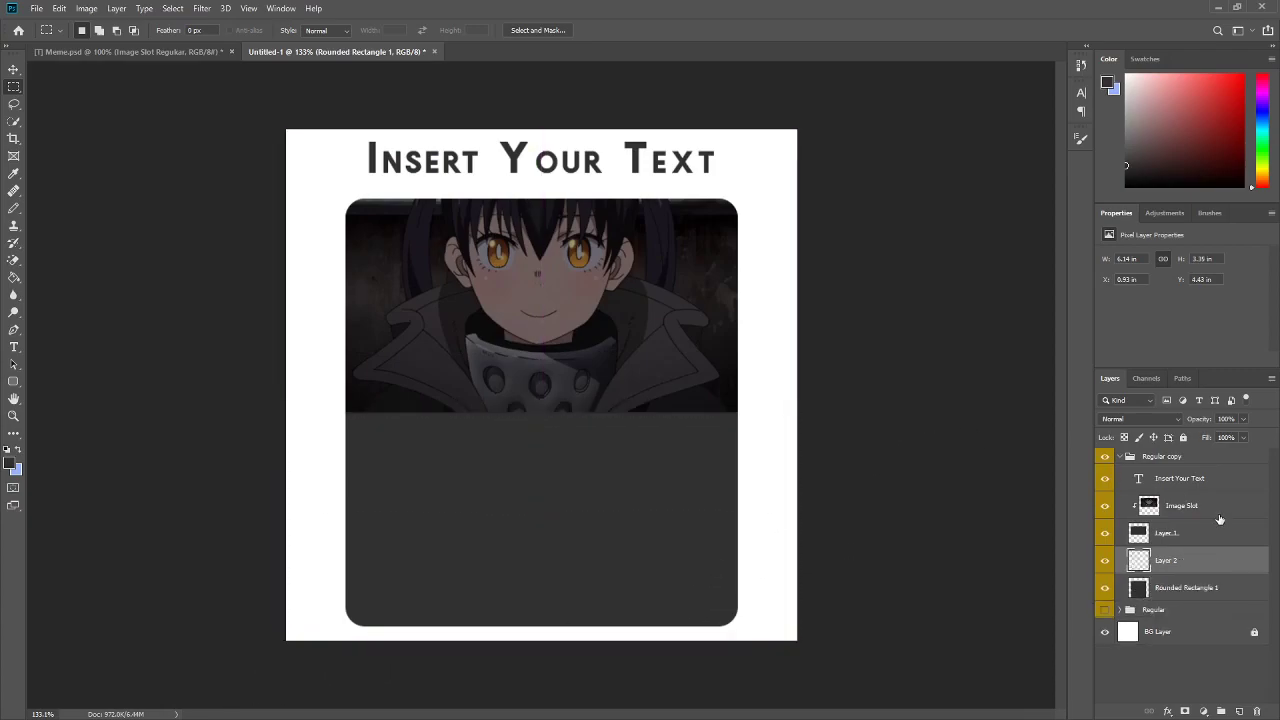
left_click(1186, 588)
key("Delete")
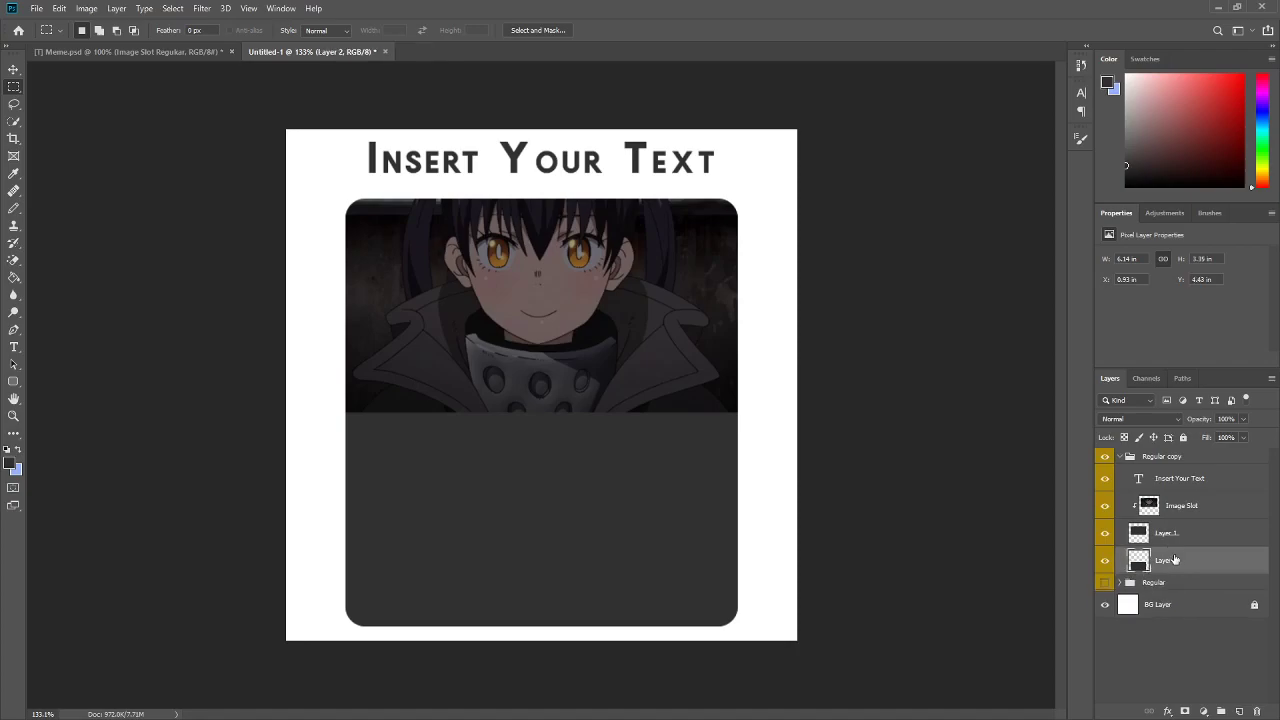
Step: Move the clipped Image Slot picture slightly down so the face sits well in the upper slot
left_click(1179, 507)
left_click(13, 69)
left_click_drag(525, 274, 527, 308)
left_click_drag(602, 324, 600, 324)
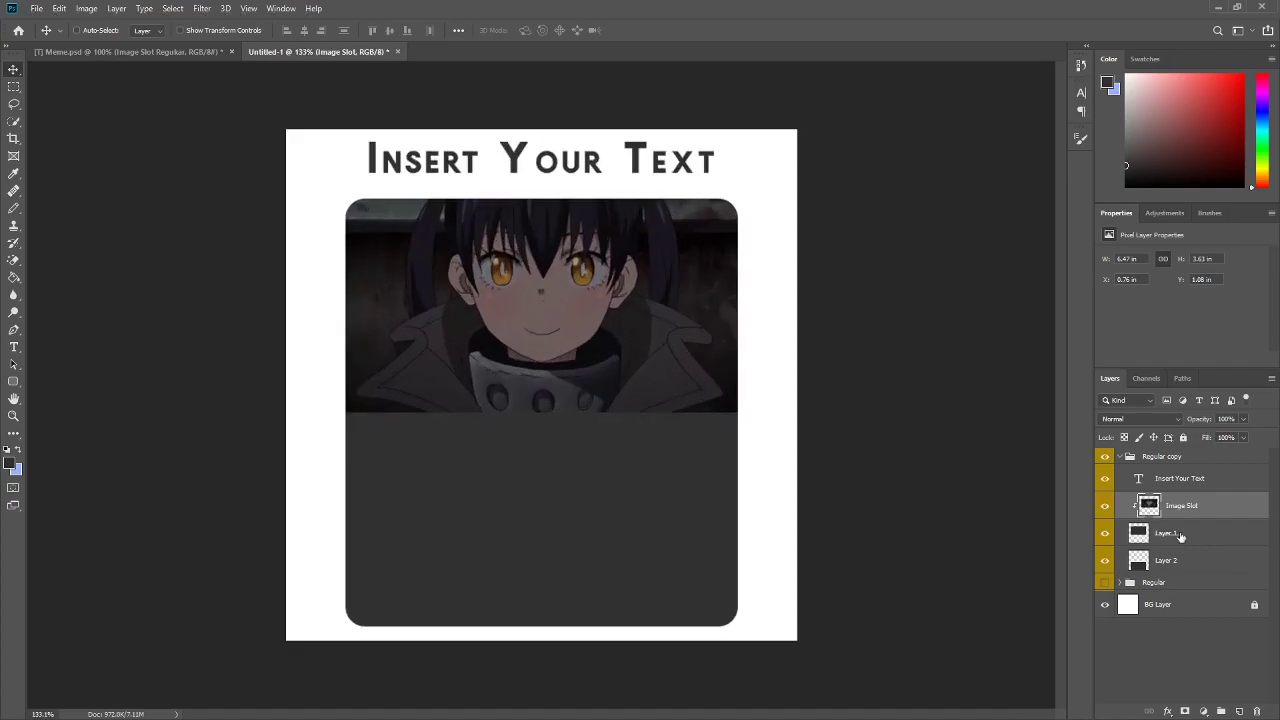
Step: Rename the upper-half shape layer Top and the lower-half shape layer Bottom
double_click(1168, 534)
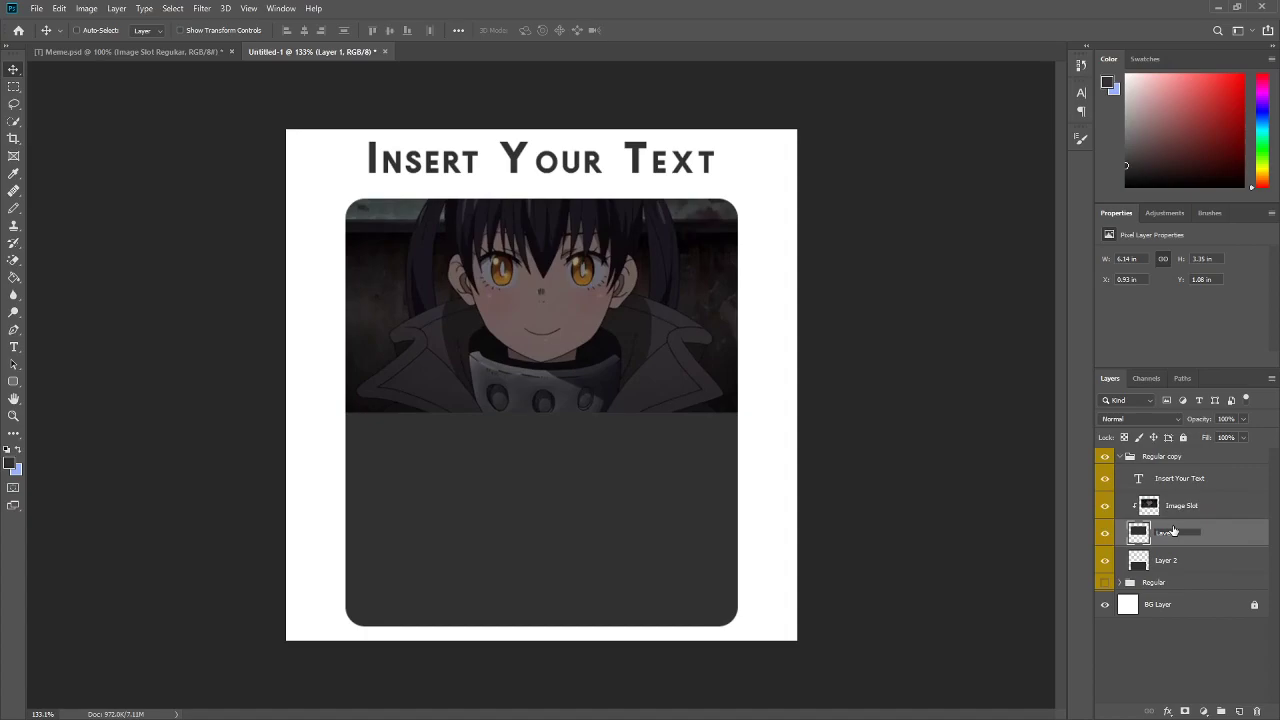
type("Top")
key("Return")
double_click(1166, 561)
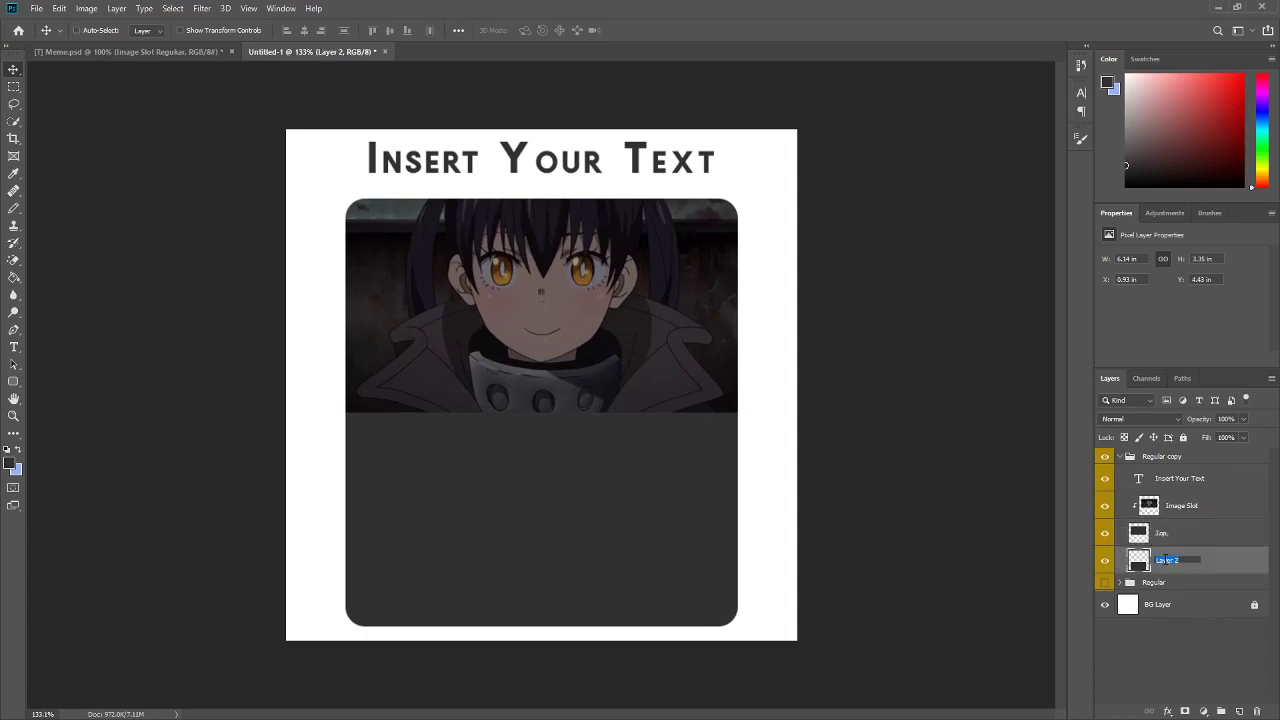
type("Bottom")
key("Return")
Step: Collapse the Regular copy group and give it the Orange colour label
left_click(1120, 457)
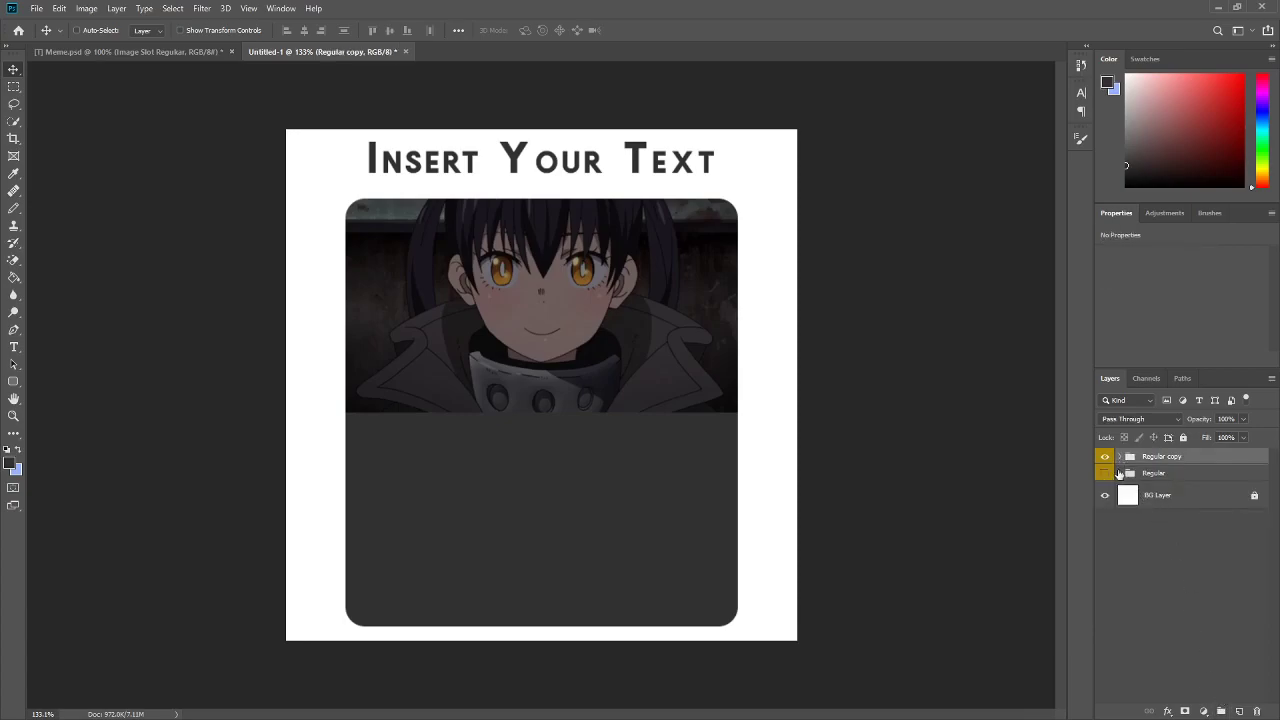
right_click(1106, 458)
left_click(1136, 518)
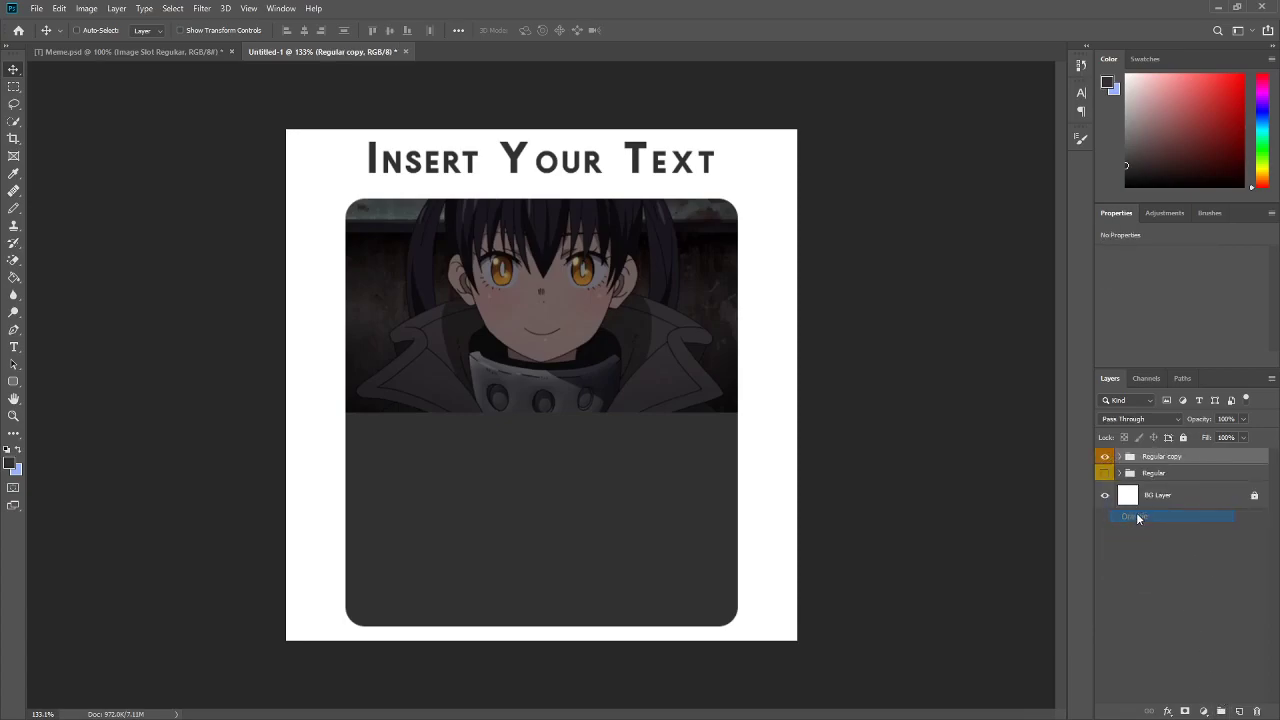
Step: In Meme.psd, hide Image Slot Comparison 1 and look through the 4 Slots and 2 Slots Tall layouts
left_click(162, 51)
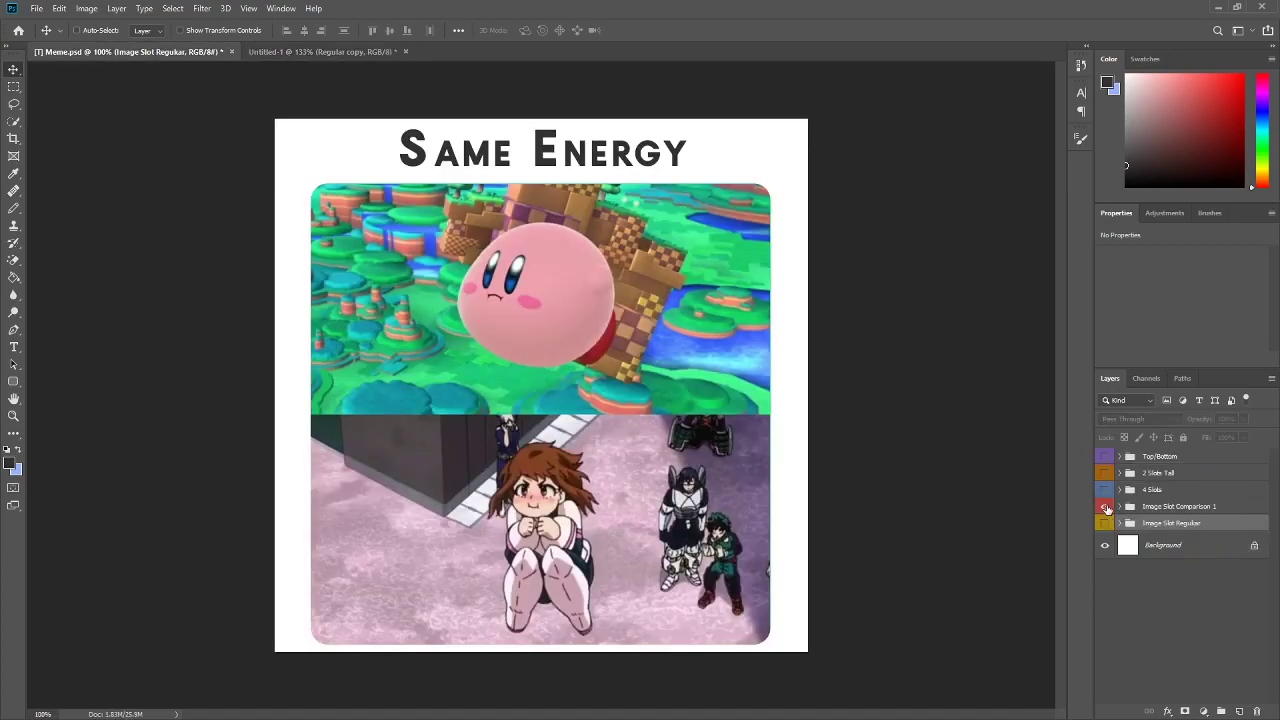
left_click(1107, 504)
left_click(1104, 490)
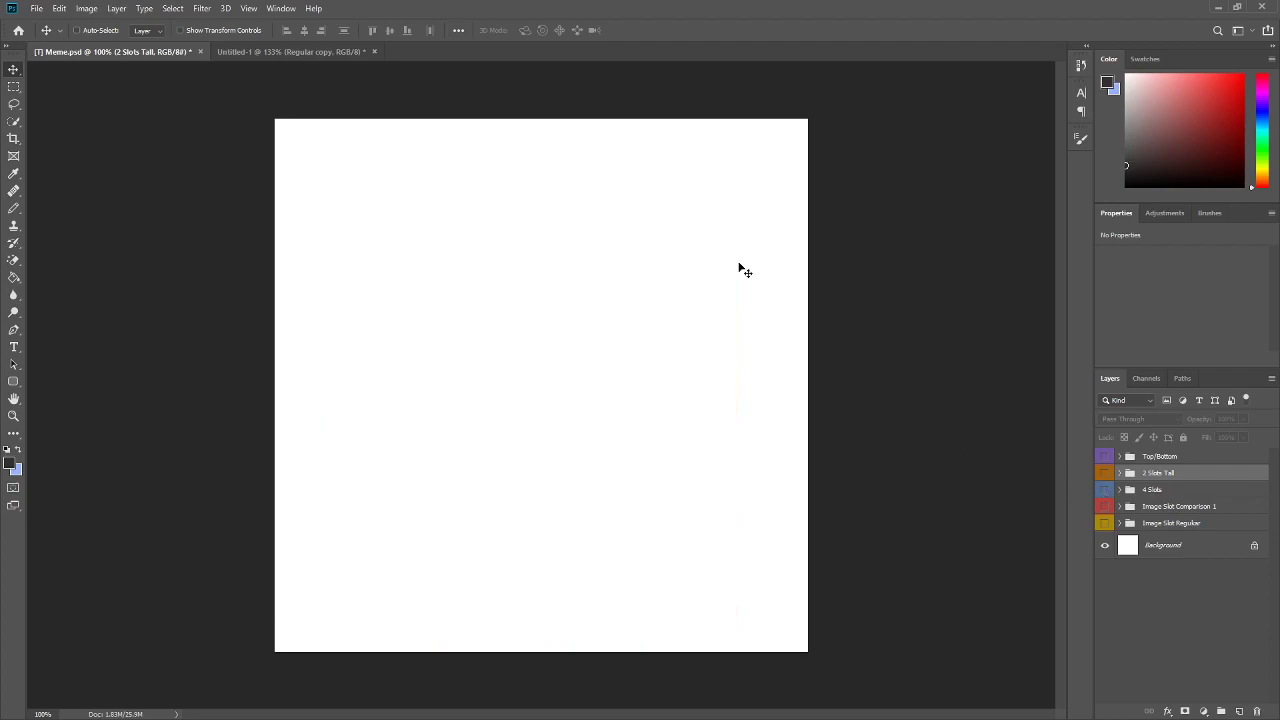
Step: Return to Untitled-1, hide the Regular copy group and duplicate it
left_click(290, 51)
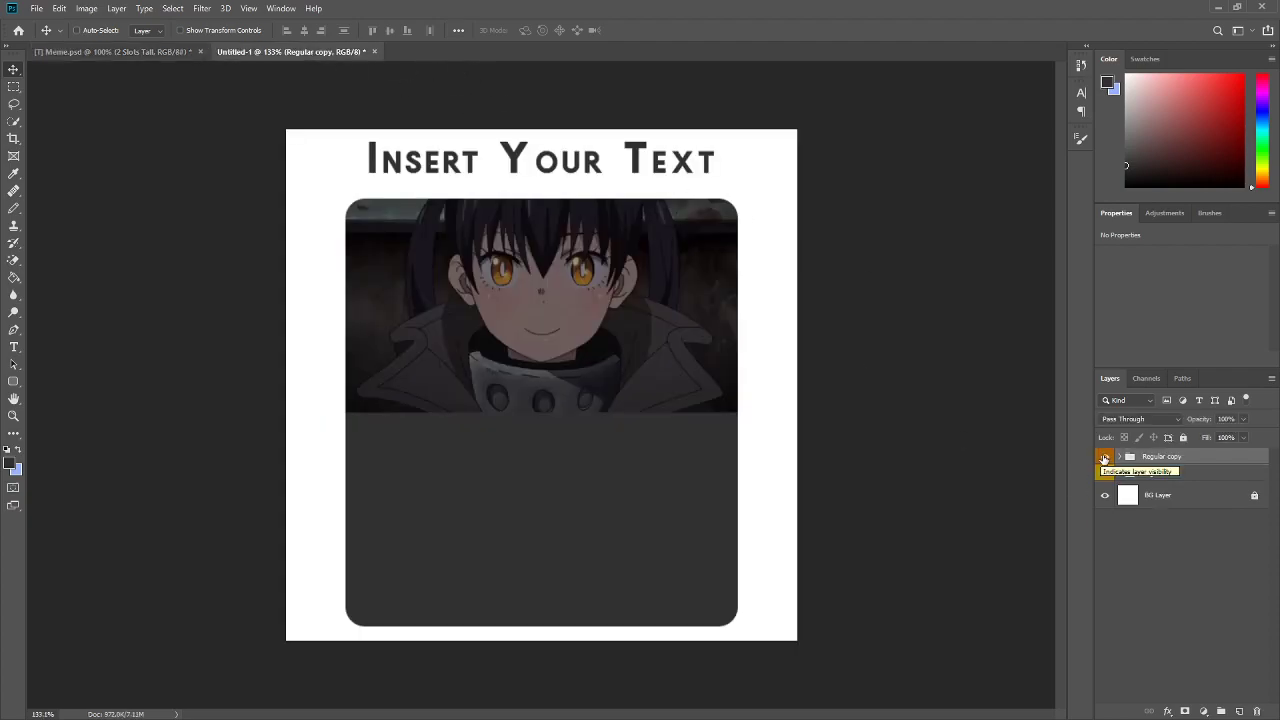
left_click(1105, 458)
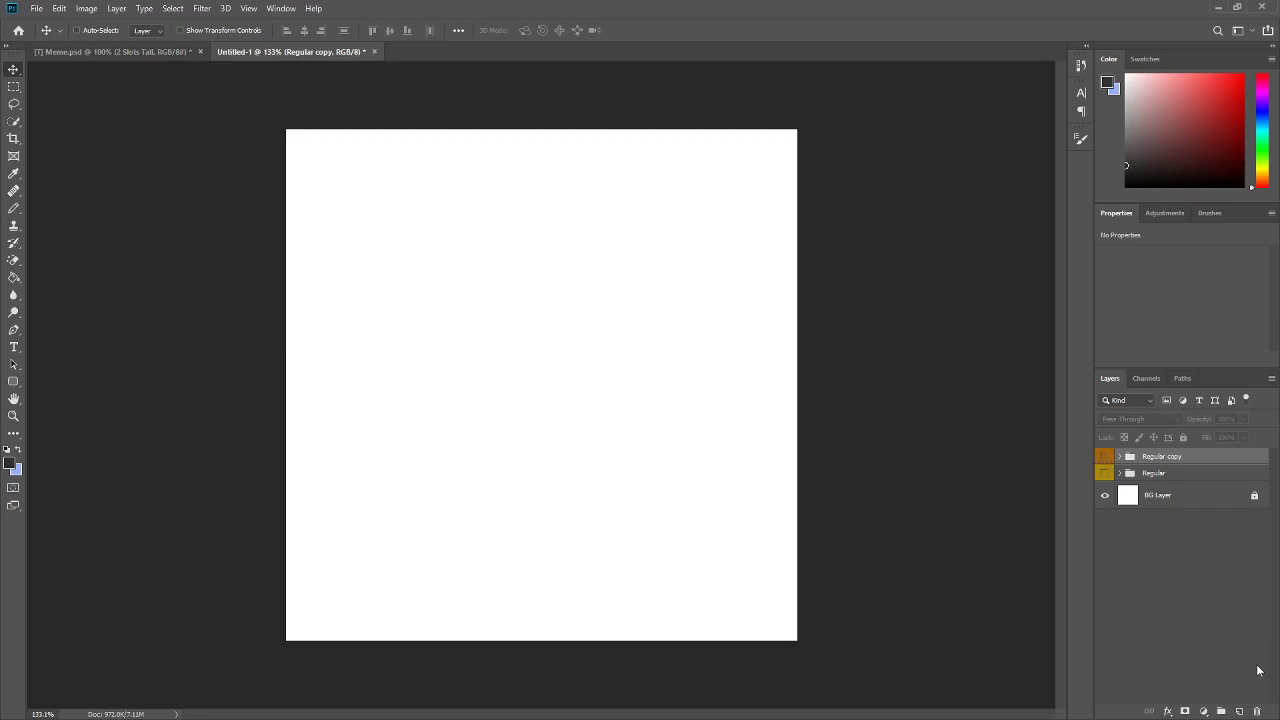
key("ctrl+j")
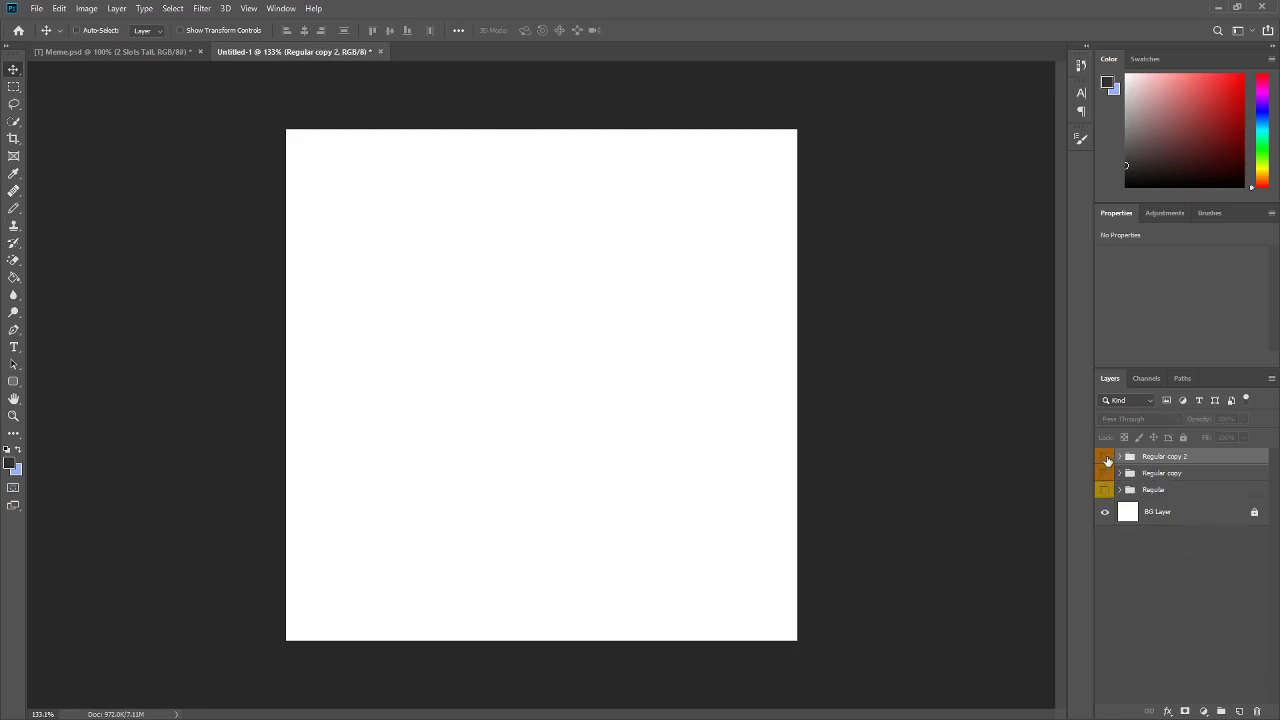
Step: Give the Regular copy 2 group the Red colour label, make it visible and expand it
right_click(1106, 458)
left_click(1136, 507)
left_click(1105, 456)
left_click(1120, 456)
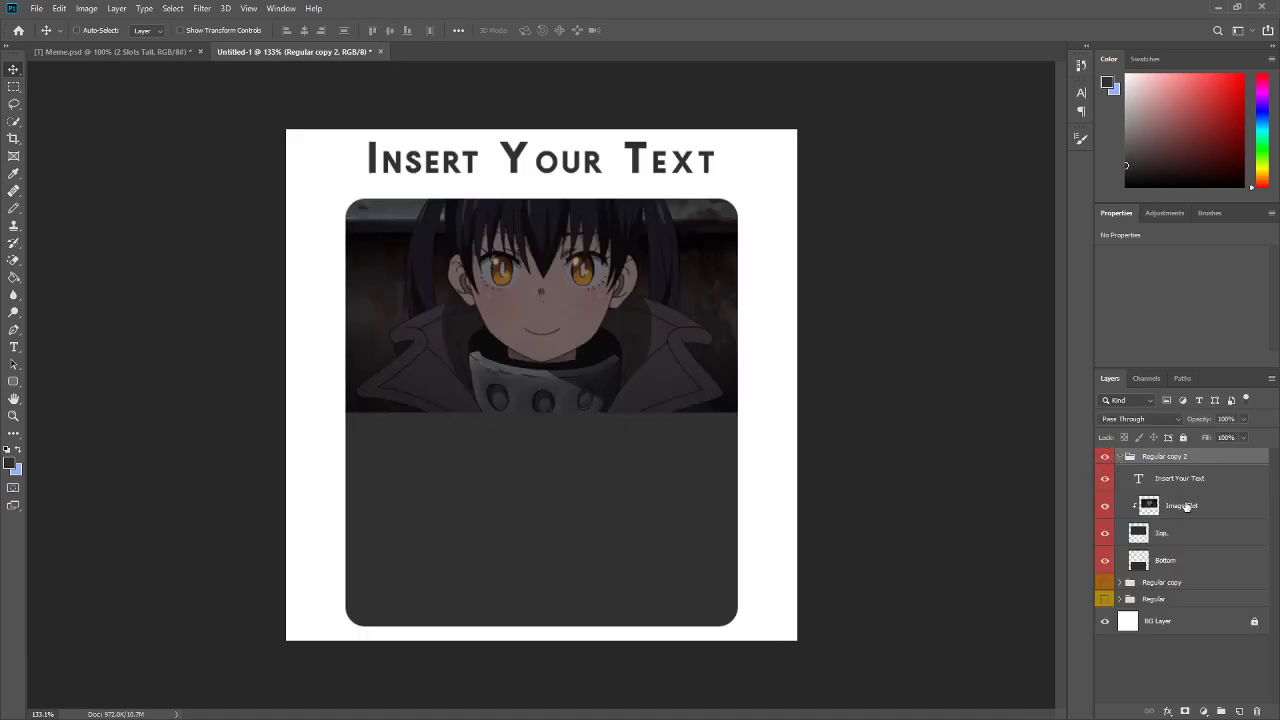
Step: Delete the Top and Bottom shape layers from the Regular copy 2 group and hide its Image Slot layer
left_click(1160, 533)
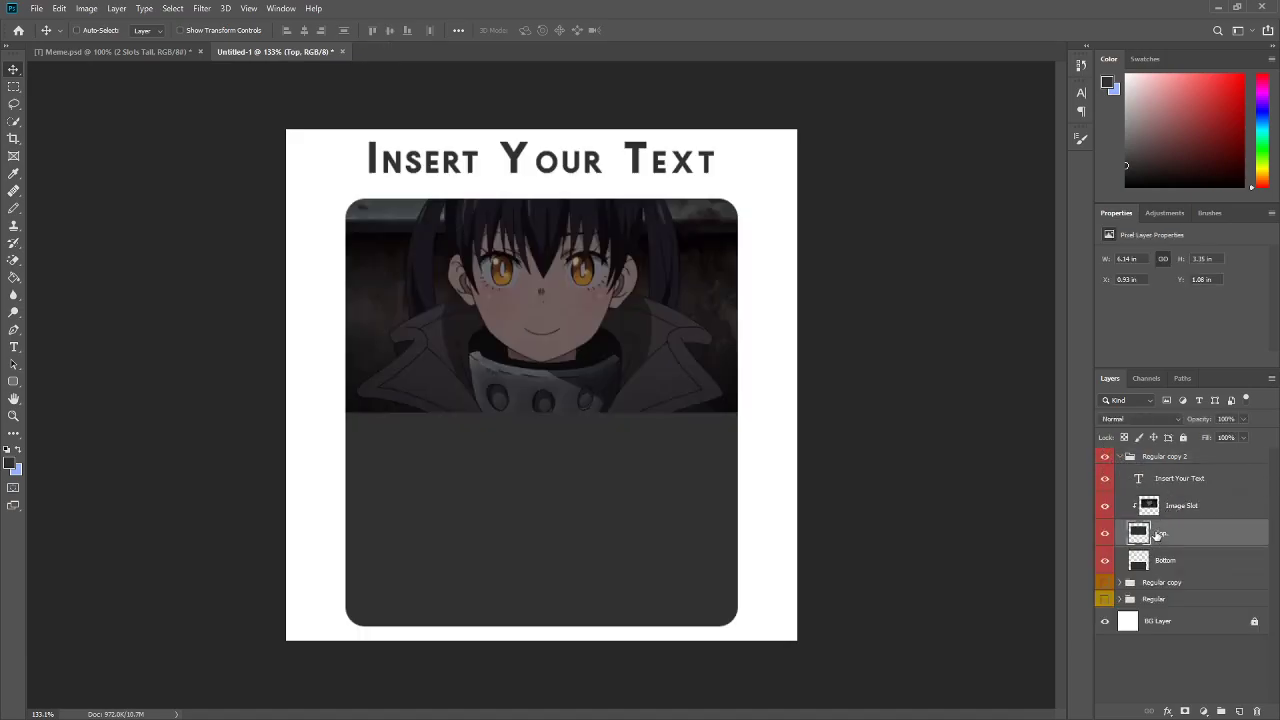
key("Delete")
key("Delete")
left_click(1105, 506)
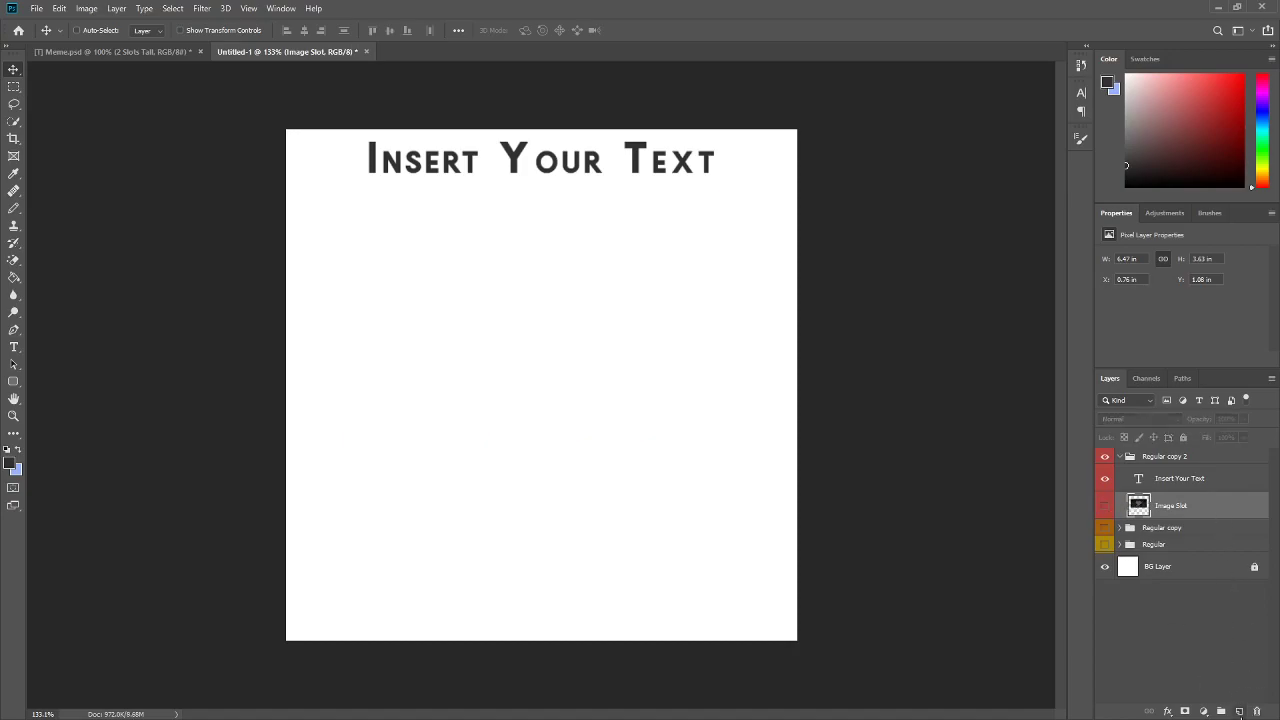
Step: Draw a rounded rectangle about 217 × 197 px in the canvas's upper-left area, with a 25 px corner radius
left_click(1239, 711)
left_click(14, 382)
left_click(17, 388)
left_click_drag(309, 251, 496, 413)
left_click_drag(1133, 349, 1145, 347)
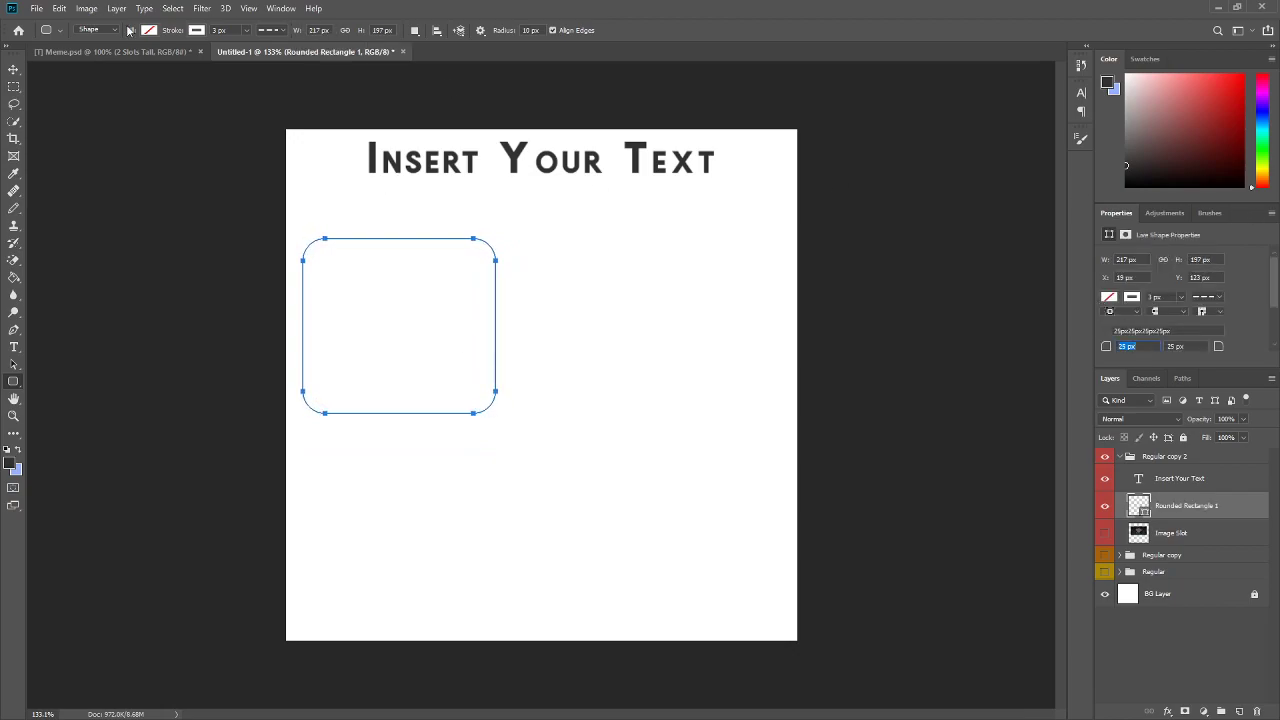
Step: Give the rounded rectangle a solid dark grey fill without a stroke and move it slightly upward
left_click(148, 32)
left_click(117, 56)
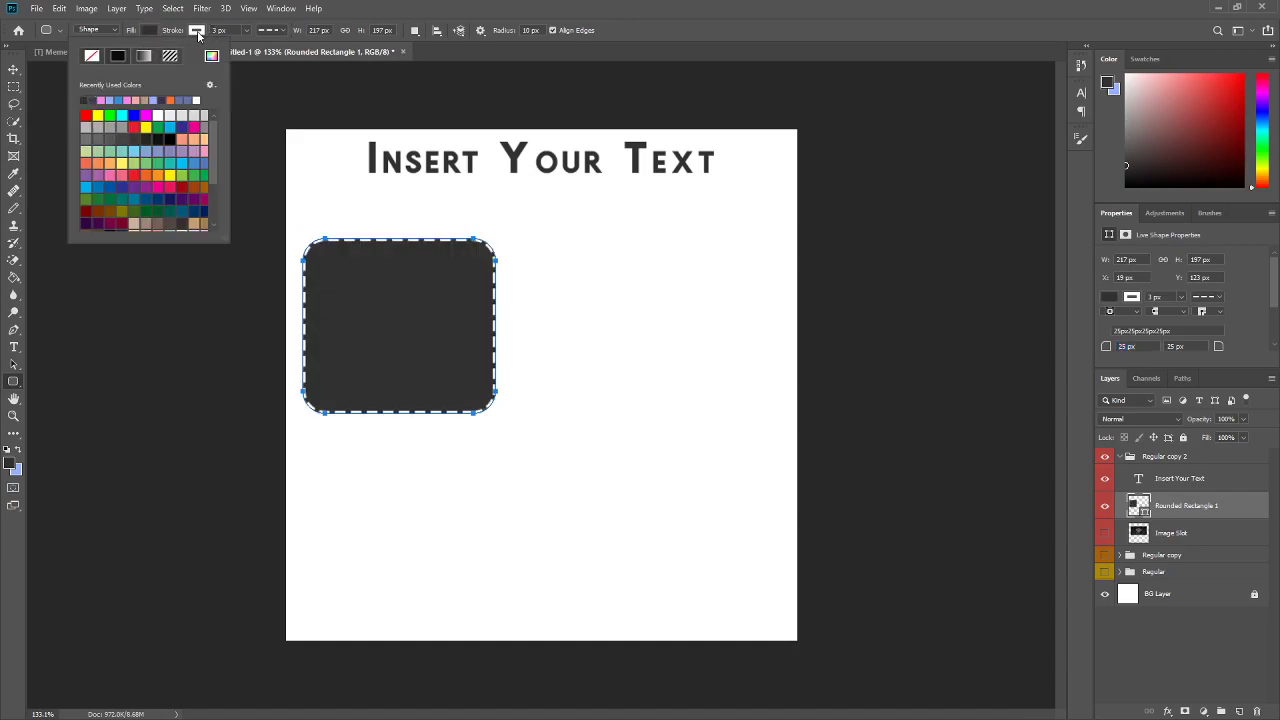
left_click(13, 68)
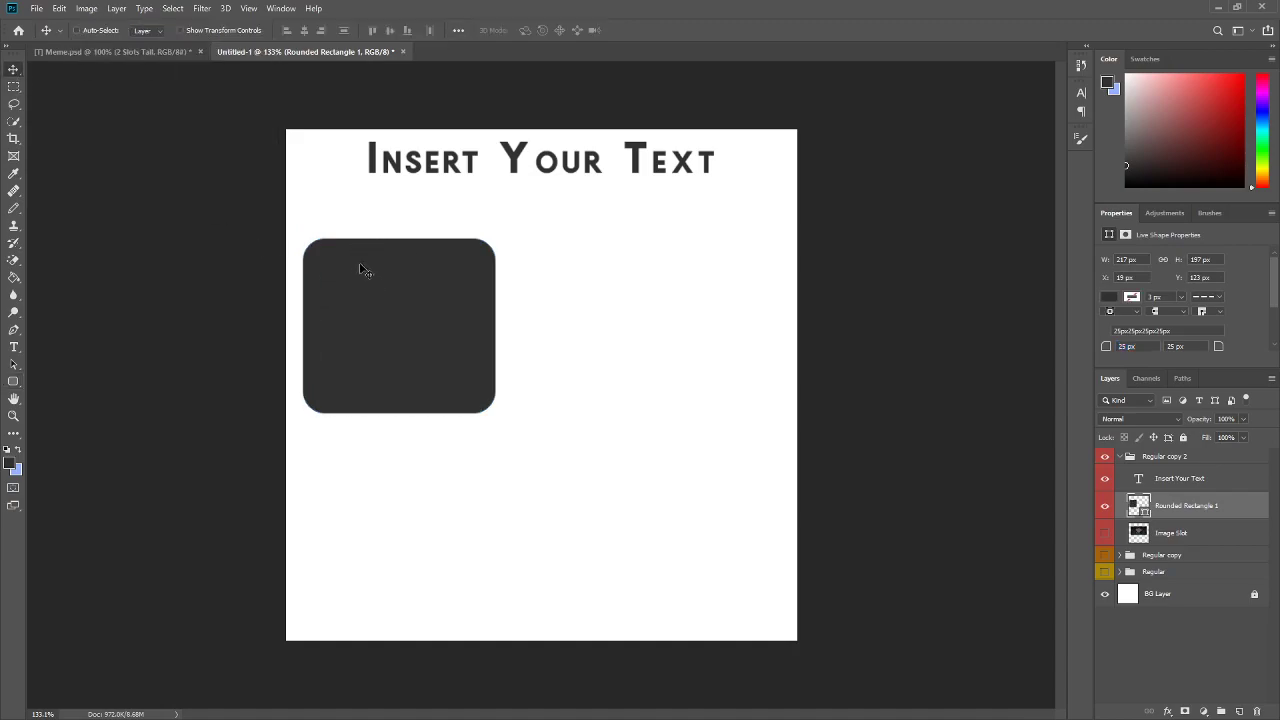
left_click_drag(393, 336, 391, 326)
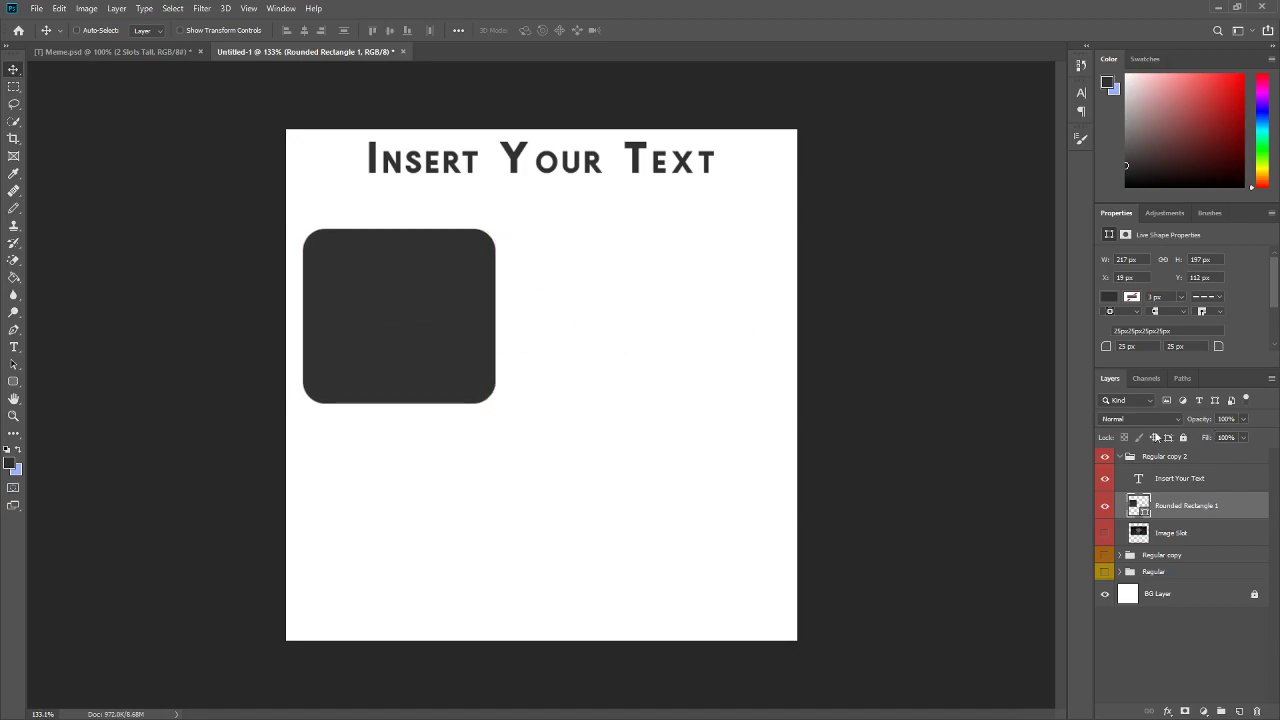
Step: Move the Image Slot layer above the rounded rectangle and clip it to that shape
left_click_drag(1157, 537, 1145, 496)
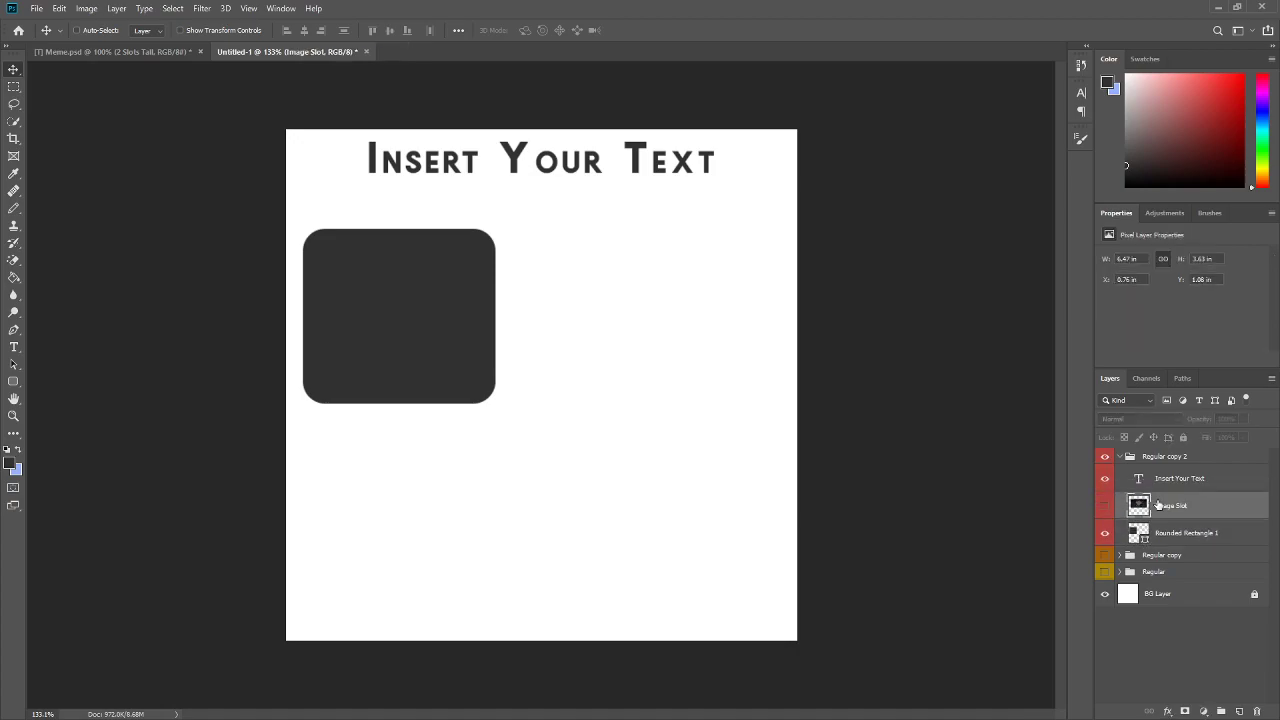
right_click(1150, 505)
left_click(1071, 412)
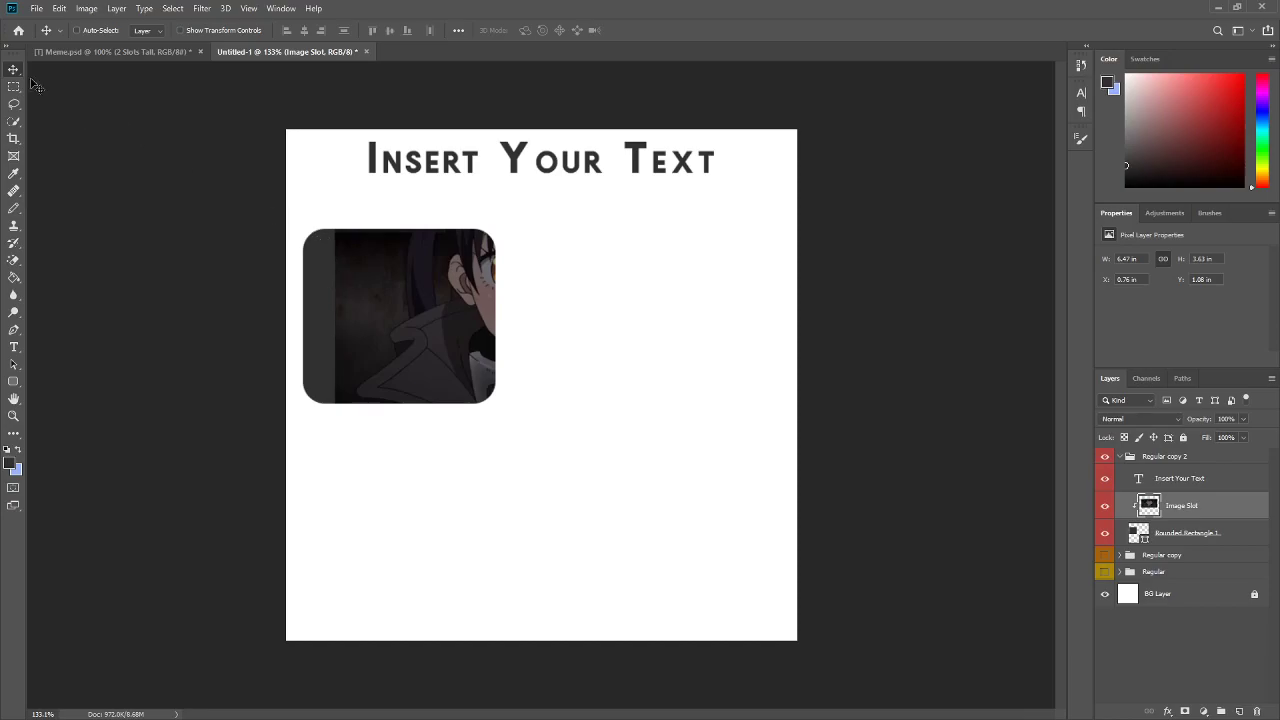
Step: Position and scale down the clipped anime image so the face sits centred in the rounded rectangle
left_click_drag(434, 360, 410, 312)
key("ctrl+t")
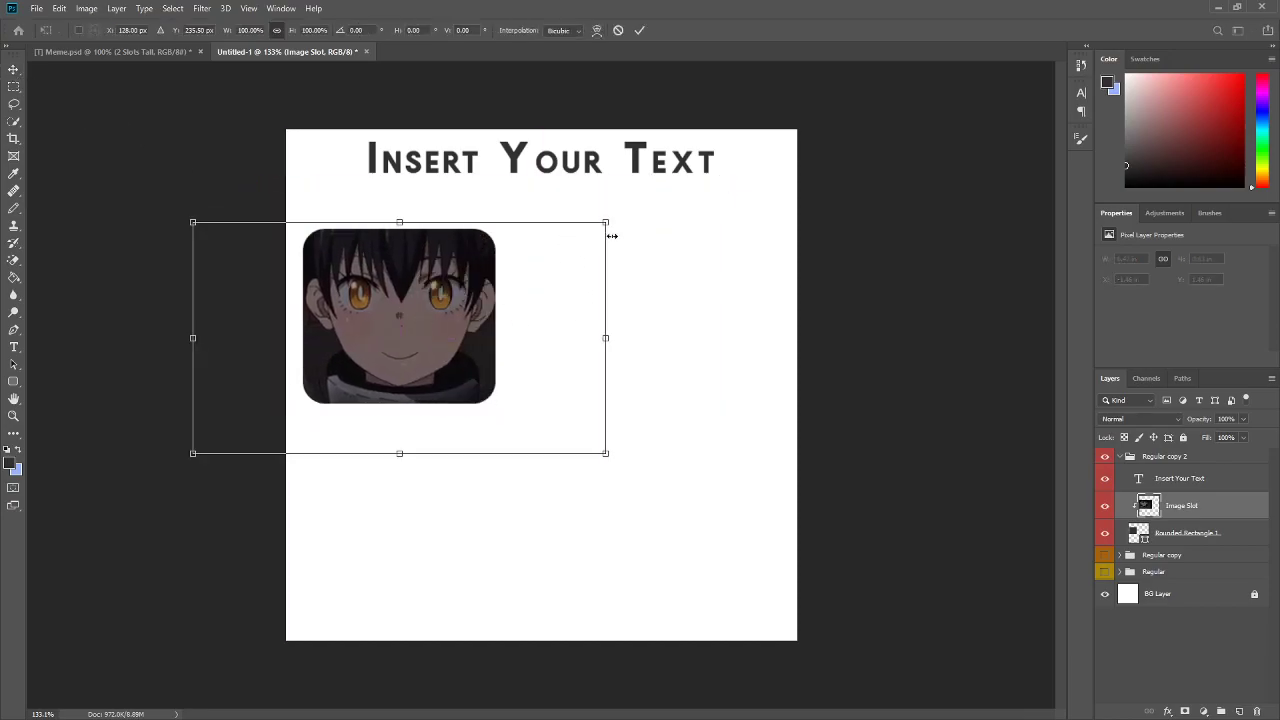
left_click_drag(604, 455, 560, 429)
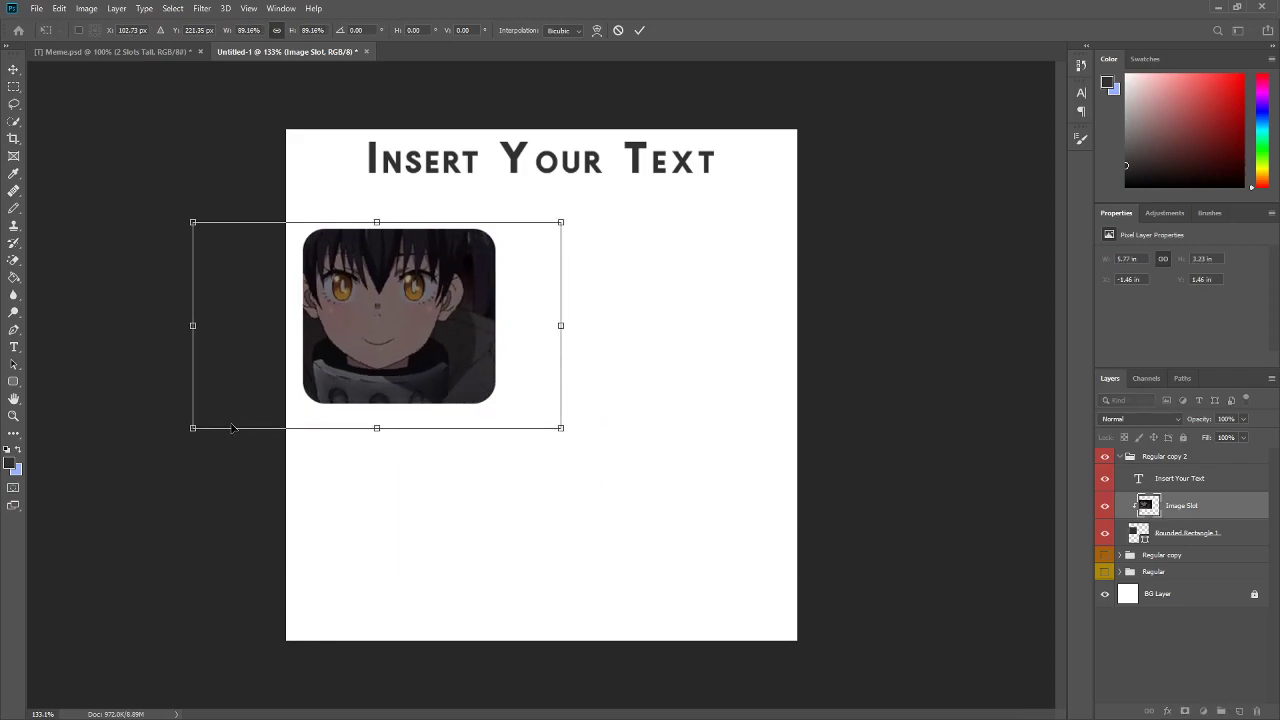
left_click_drag(192, 429, 233, 408)
left_click_drag(478, 309, 478, 316)
left_click(640, 30)
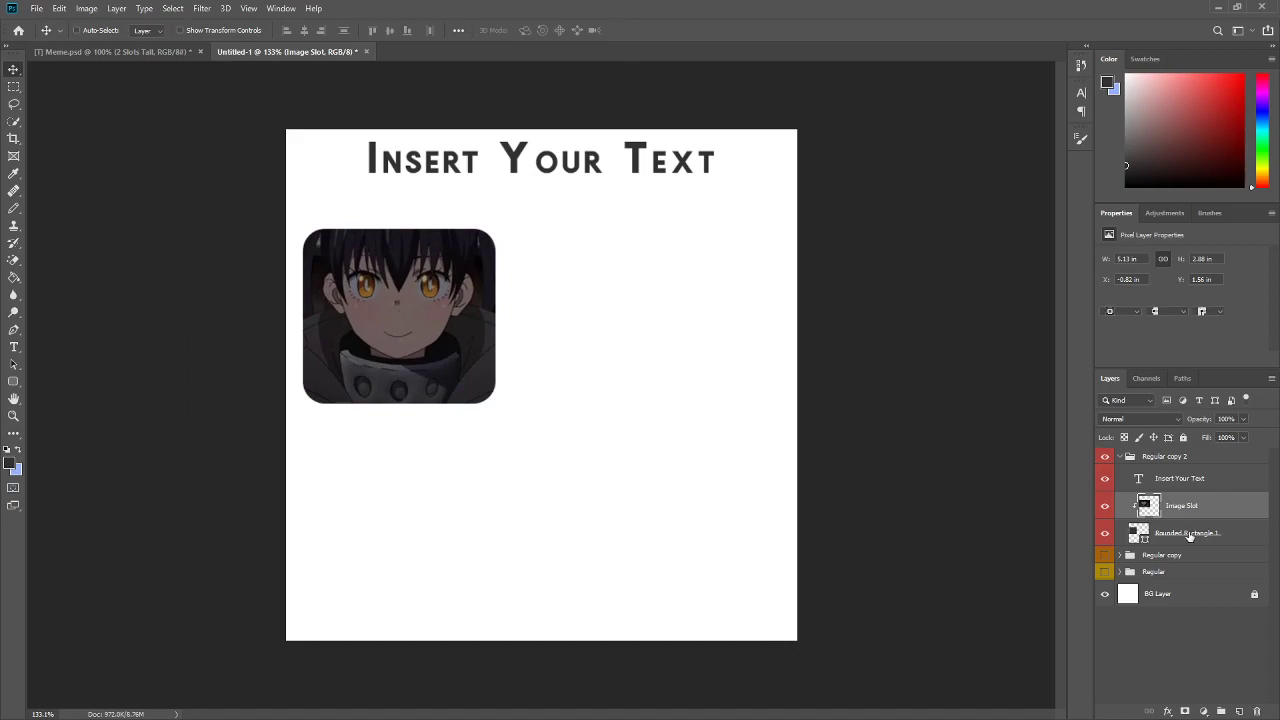
Step: Rename the rounded rectangle layer Drop Section
double_click(1200, 532)
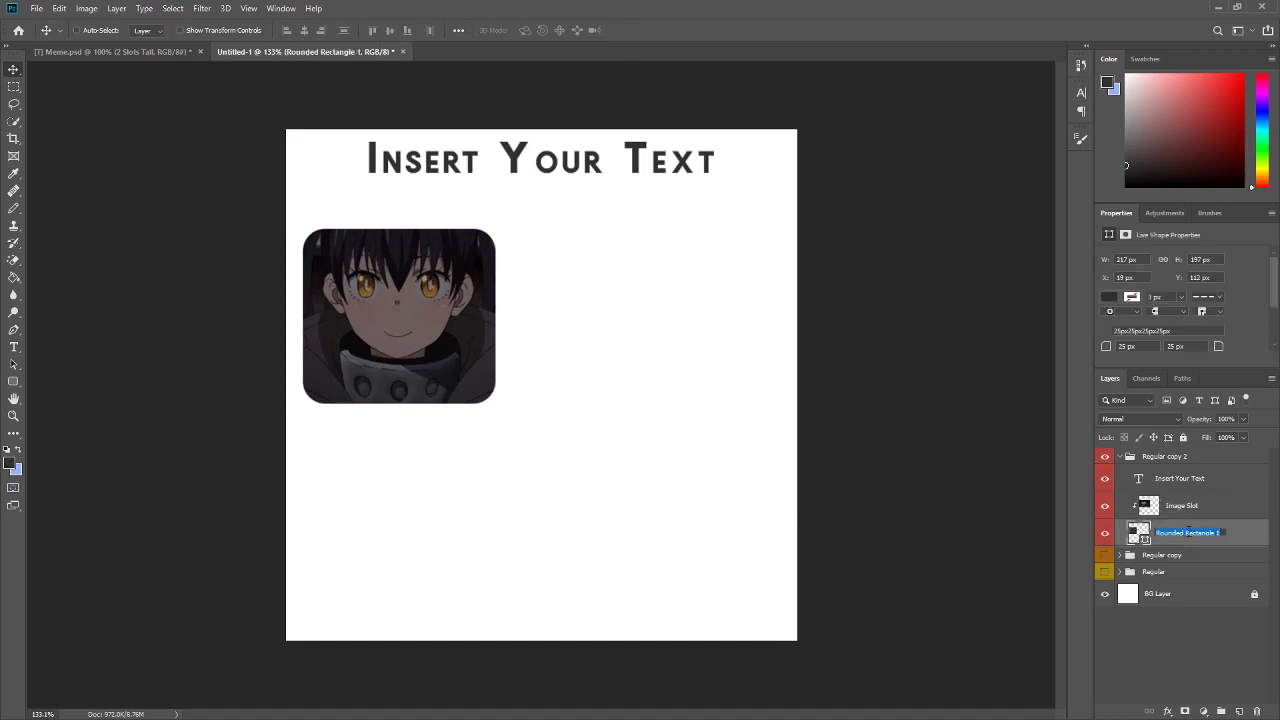
type("Drop Section")
key("Return")
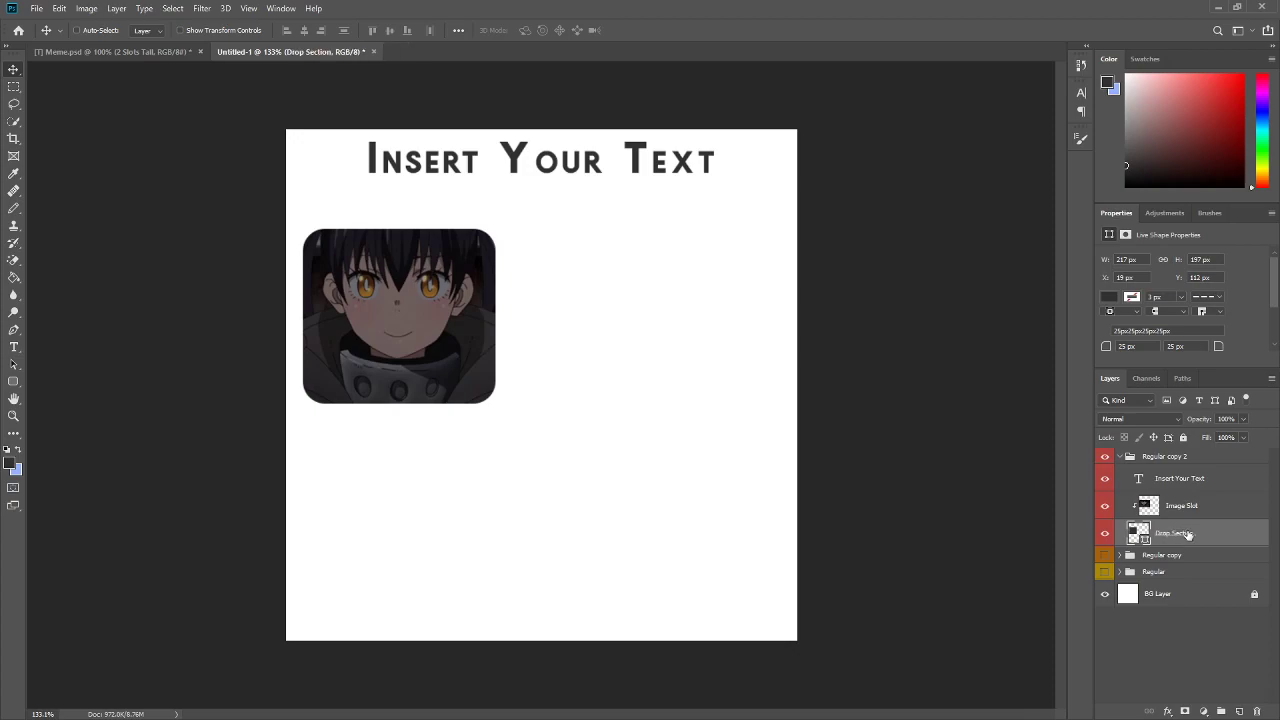
Step: Duplicate the Image Slot and Drop Section pair to the right, and copy both slots below to form a 2 × 2 grid
left_click(1192, 510, "shift")
key("ctrl+j")
left_click_drag(388, 320, 658, 343)
left_click(1177, 597, "ctrl")
left_click(1180, 573, "ctrl")
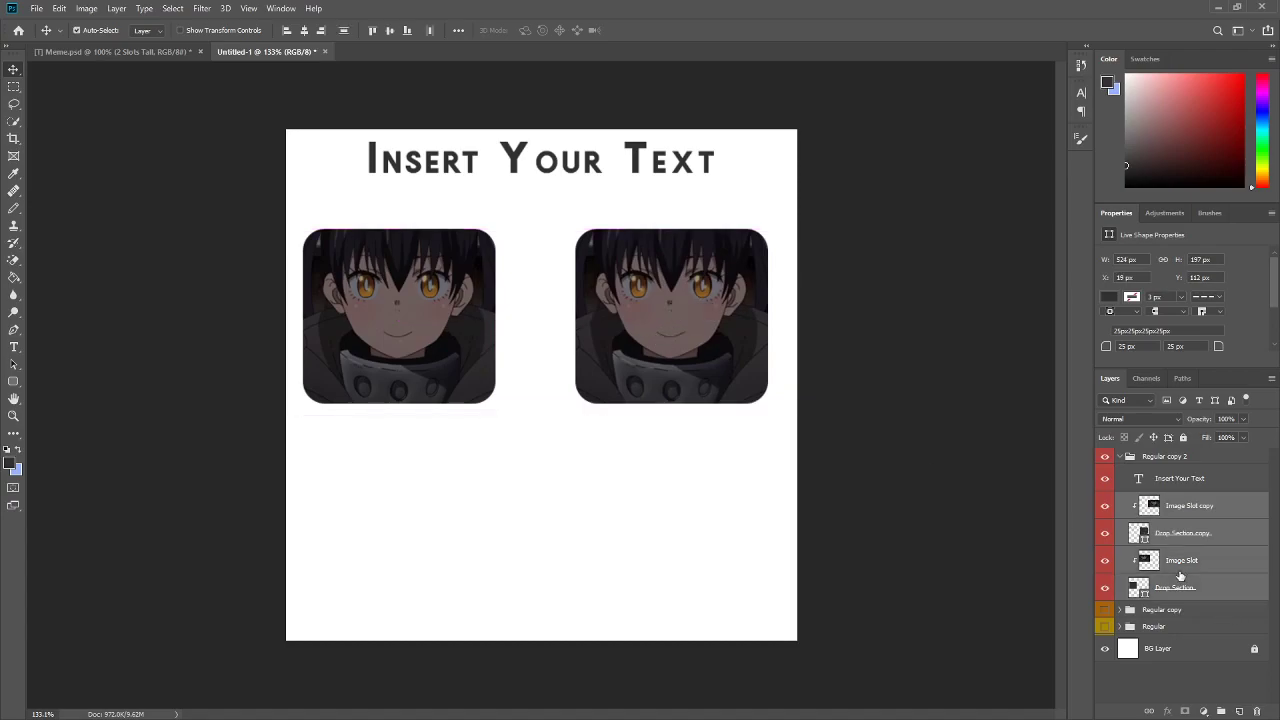
key("ctrl+j")
left_click_drag(379, 316, 362, 528)
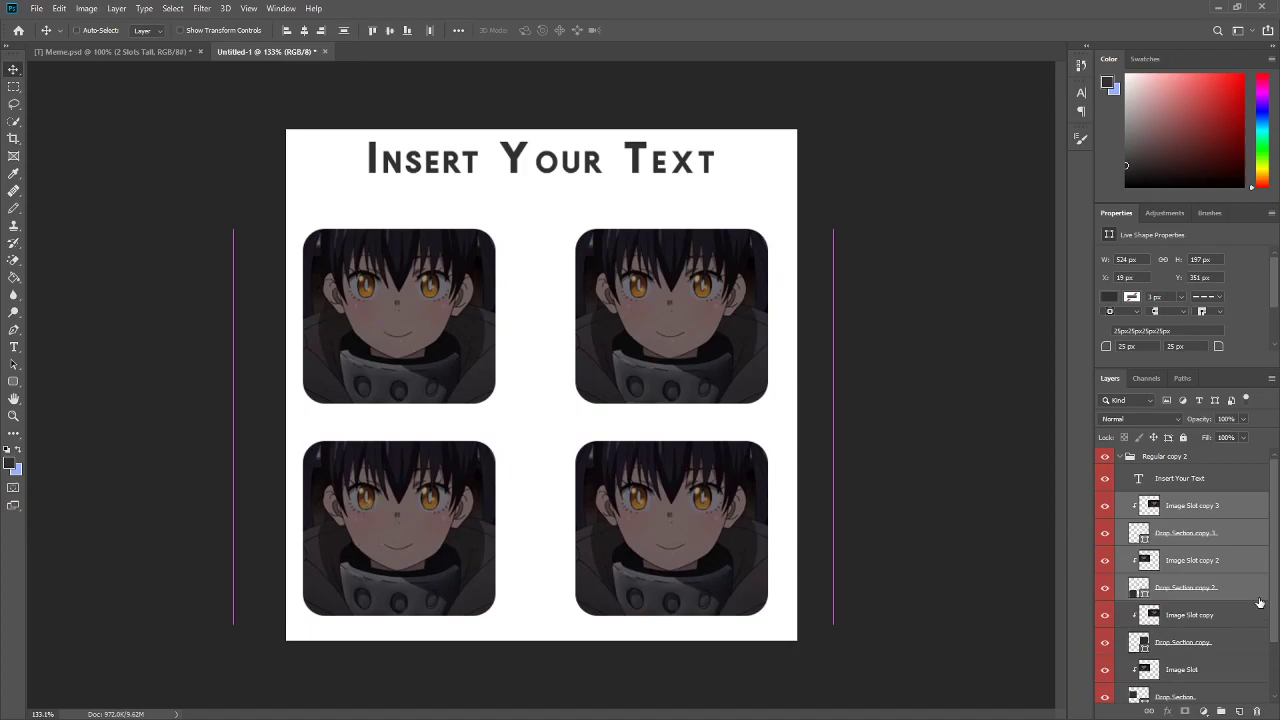
Step: Move all four image slots slightly down the canvas, and lower the Insert Your Text title above them
left_click(1189, 513)
scroll(1203, 565, "down", 1)
left_click(1185, 632, "shift")
left_click_drag(630, 305, 635, 326)
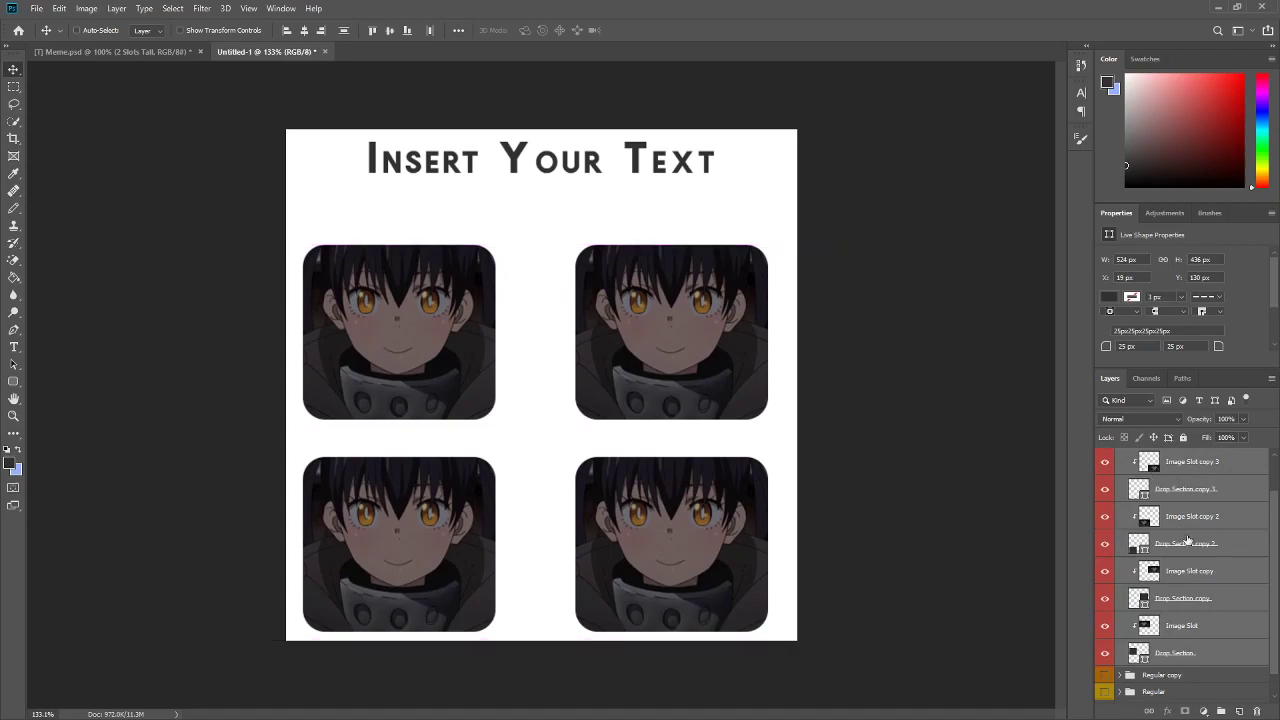
left_click(578, 160, "ctrl")
mouse_move(578, 160)
left_mouse_down()
mouse_move(578, 191)
mouse_move(578, 180)
left_mouse_up()
key("ctrl+0")
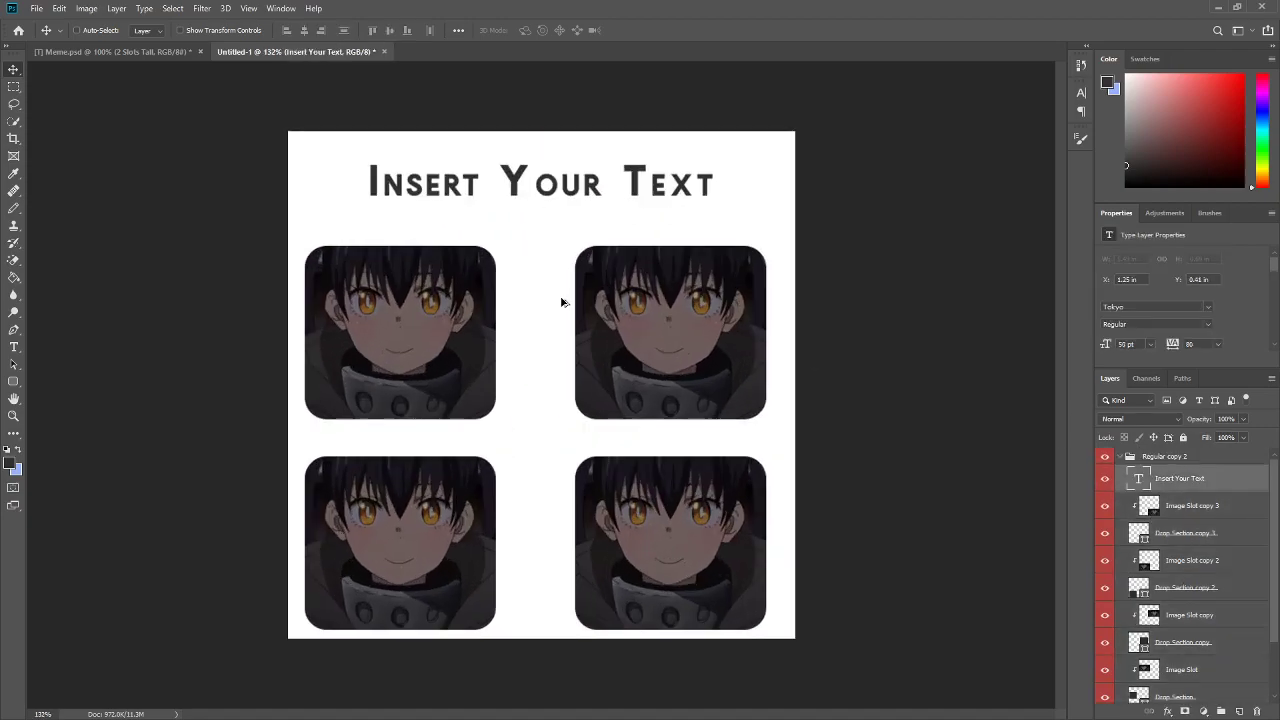
Step: Group the lower-right slot's image and shape layers and name the group Bootom Right
left_click(1182, 517)
left_click(1182, 540, "shift")
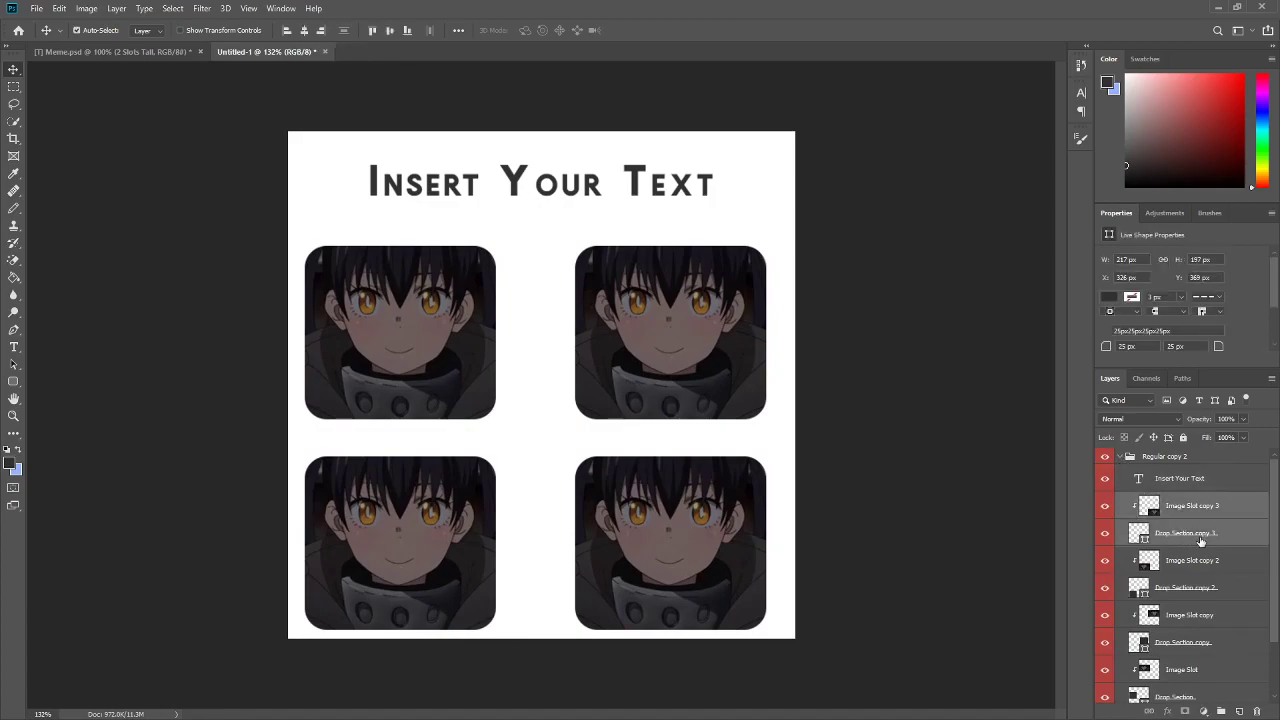
key("ctrl+g")
left_click(1105, 500)
left_click(1105, 500)
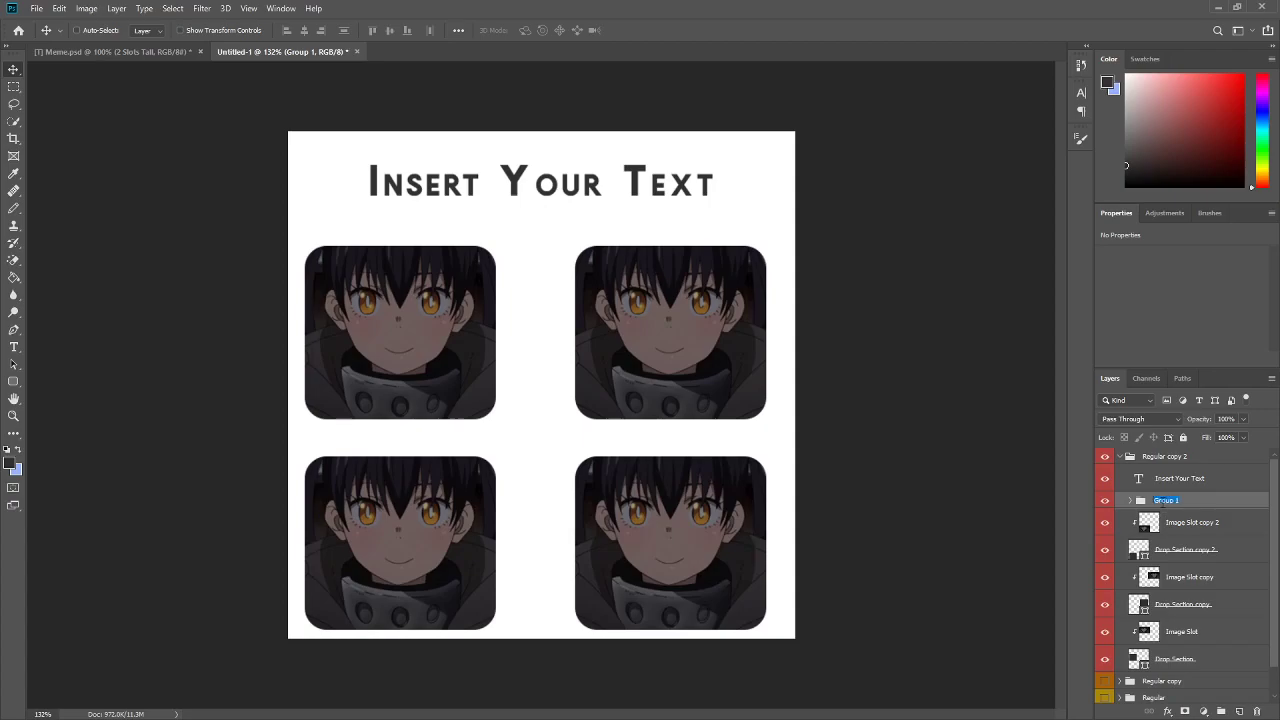
type("Bootom Right")
key("Return")
Step: Group the lower-left slot's image and shape layers and name the group Bottom Left
left_click(1190, 526)
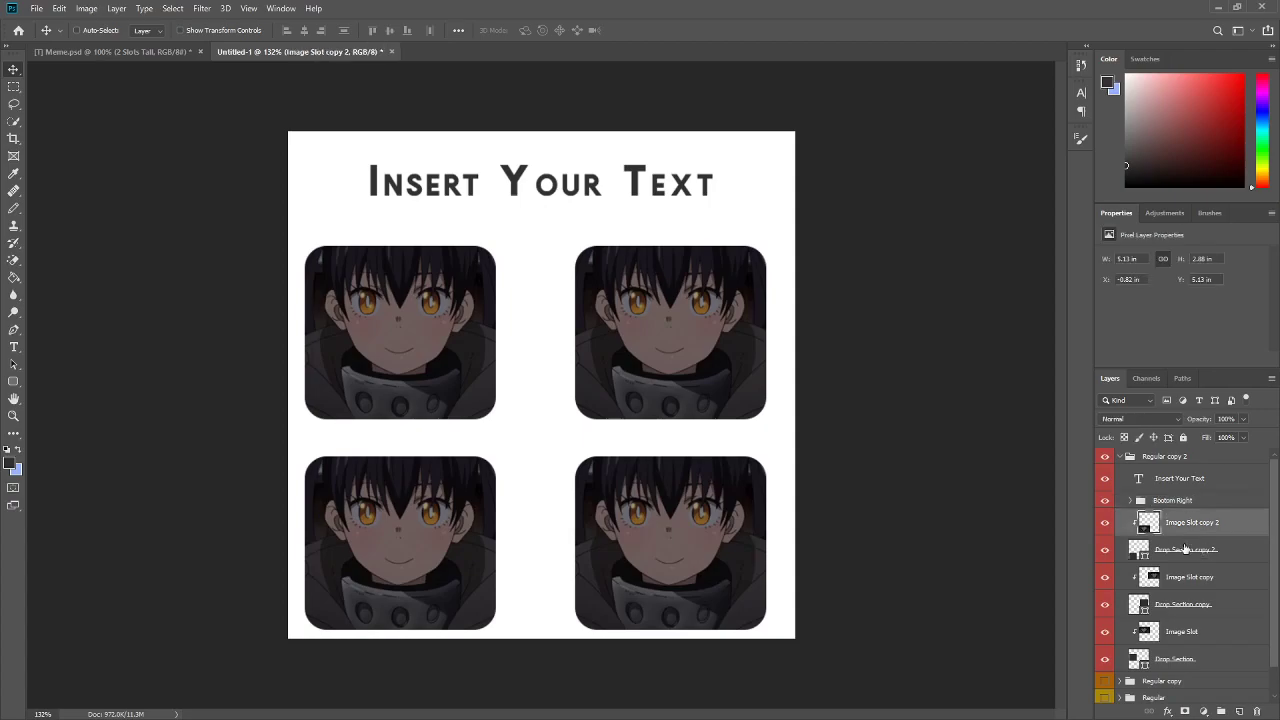
left_click(1185, 549, "shift")
key("ctrl+g")
double_click(1165, 517)
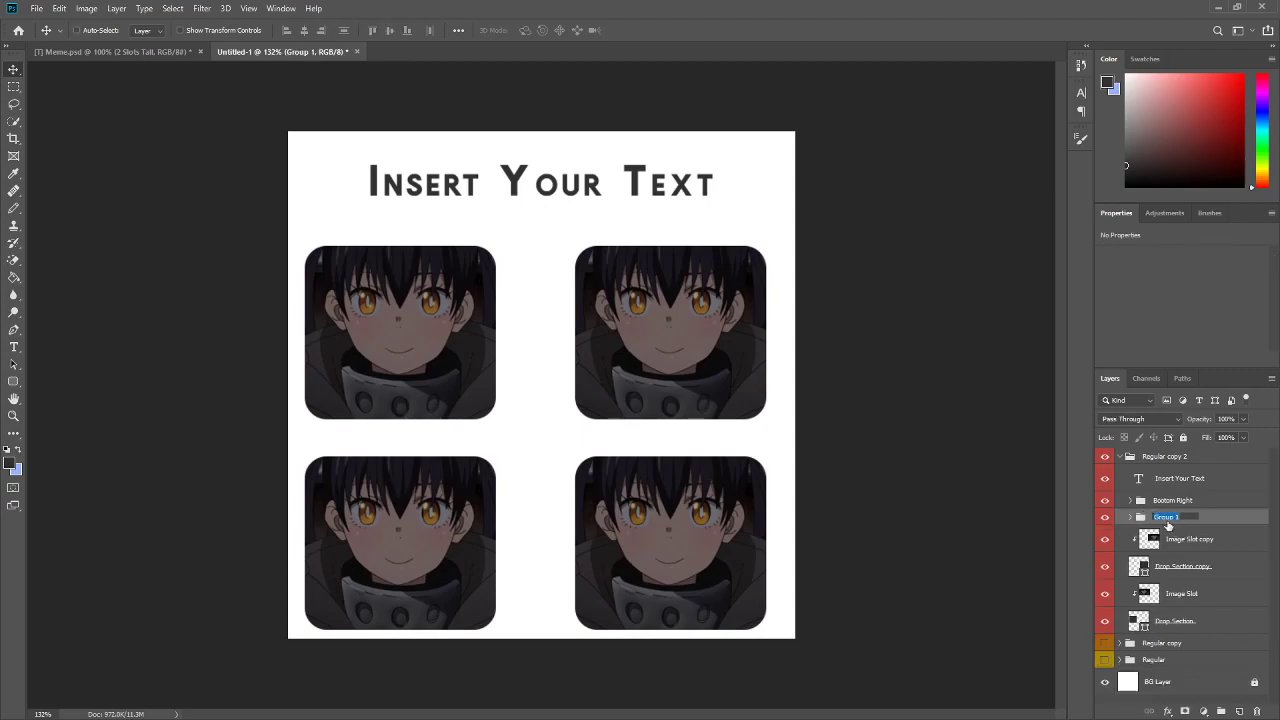
type("Bottom Left")
key("Return")
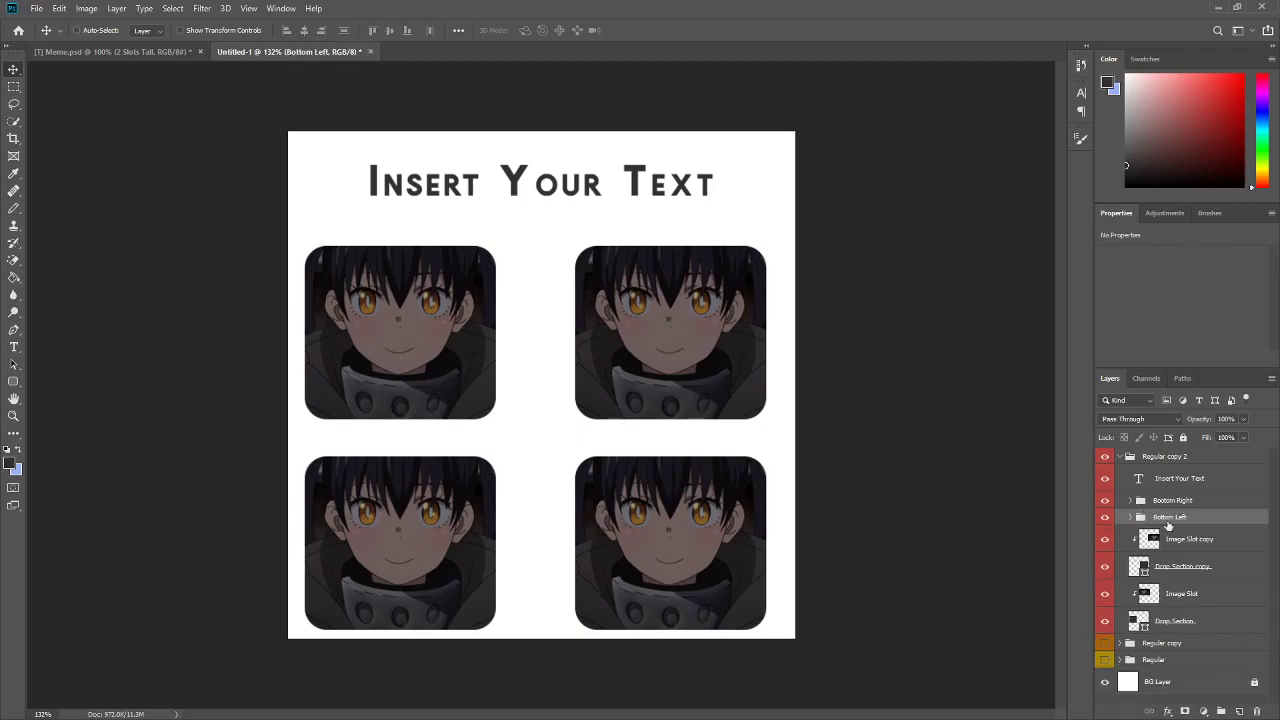
Step: Group the upper-right slot's image and shape layers and name the group Top Right
left_click(1186, 540)
left_click(1181, 577, "shift")
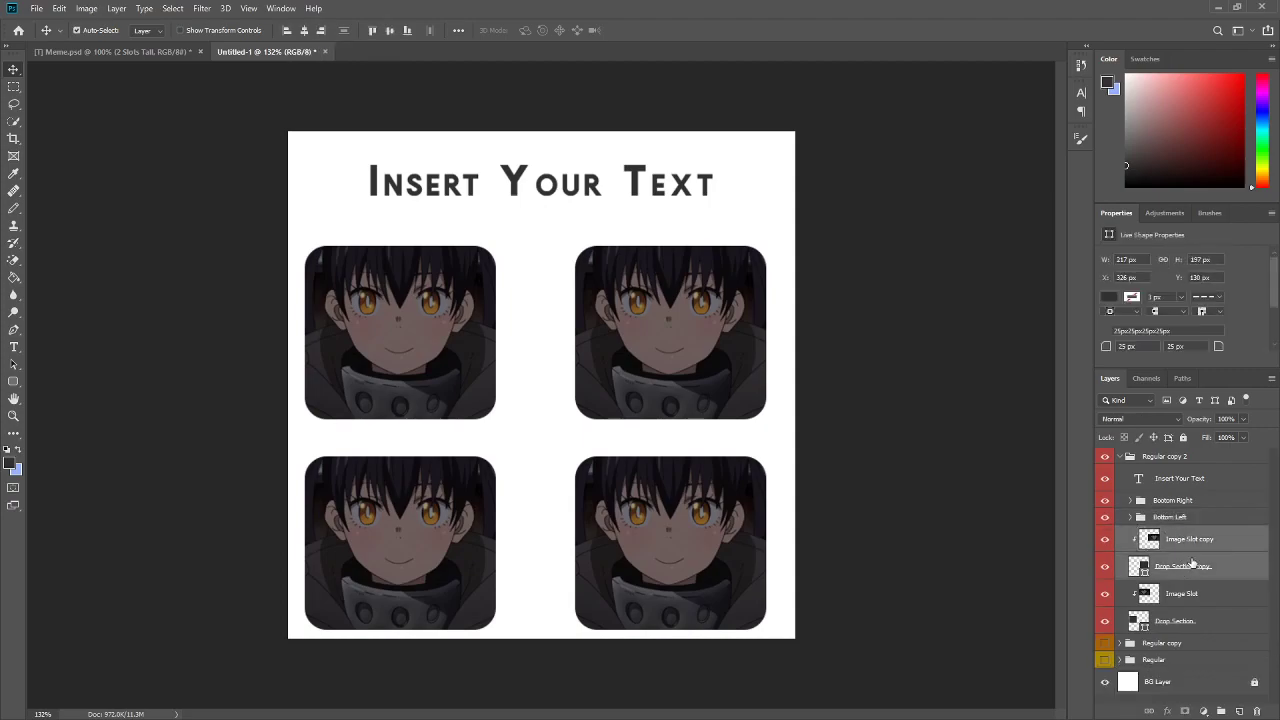
key("ctrl+g")
double_click(1176, 533)
type("B")
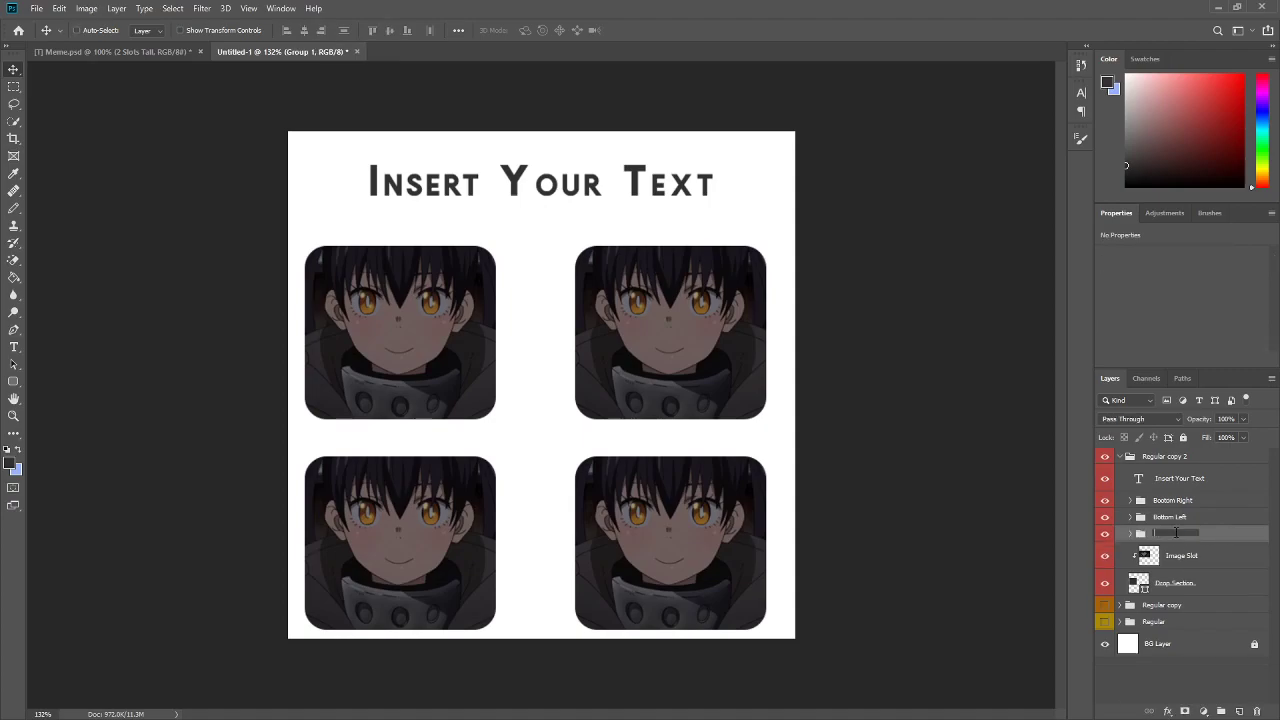
type("Top Right")
key("Return")
Step: Group the remaining Image Slot and Drop Section layers and name the group Top Left
left_click(1197, 567)
left_click(1181, 583, "shift")
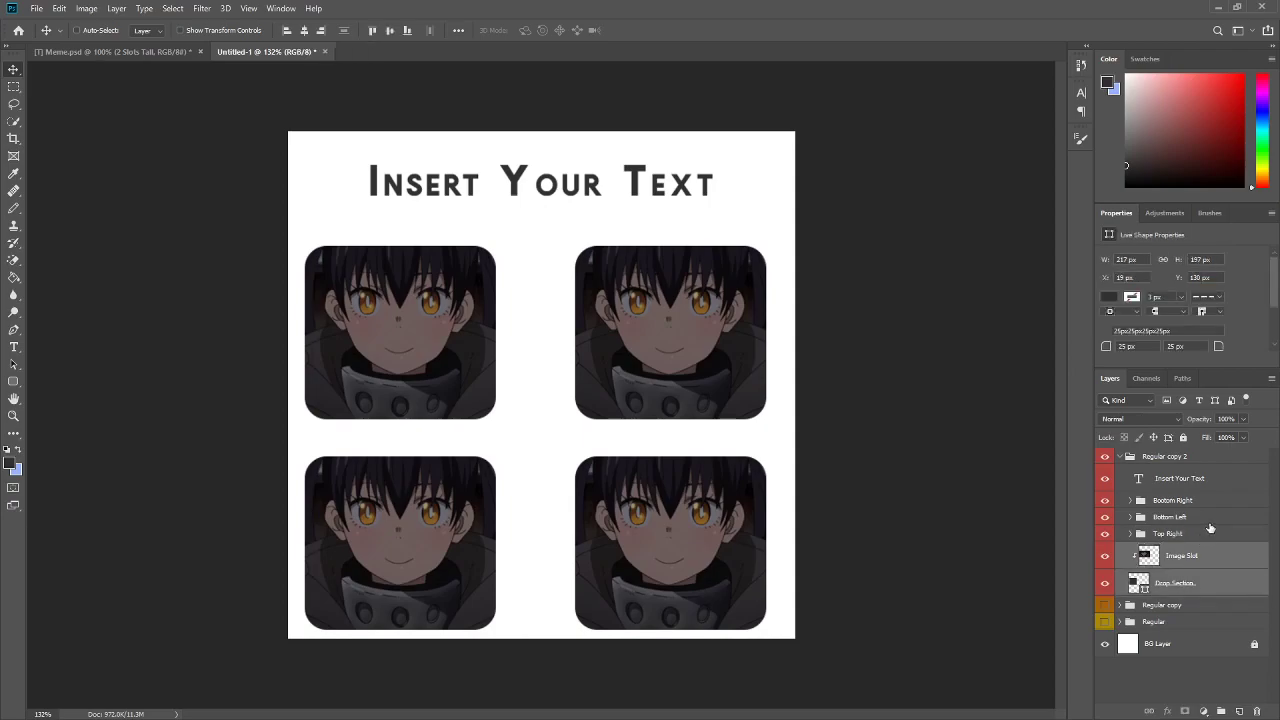
key("ctrl+g")
double_click(1175, 551)
type("Top Left")
key("Return")
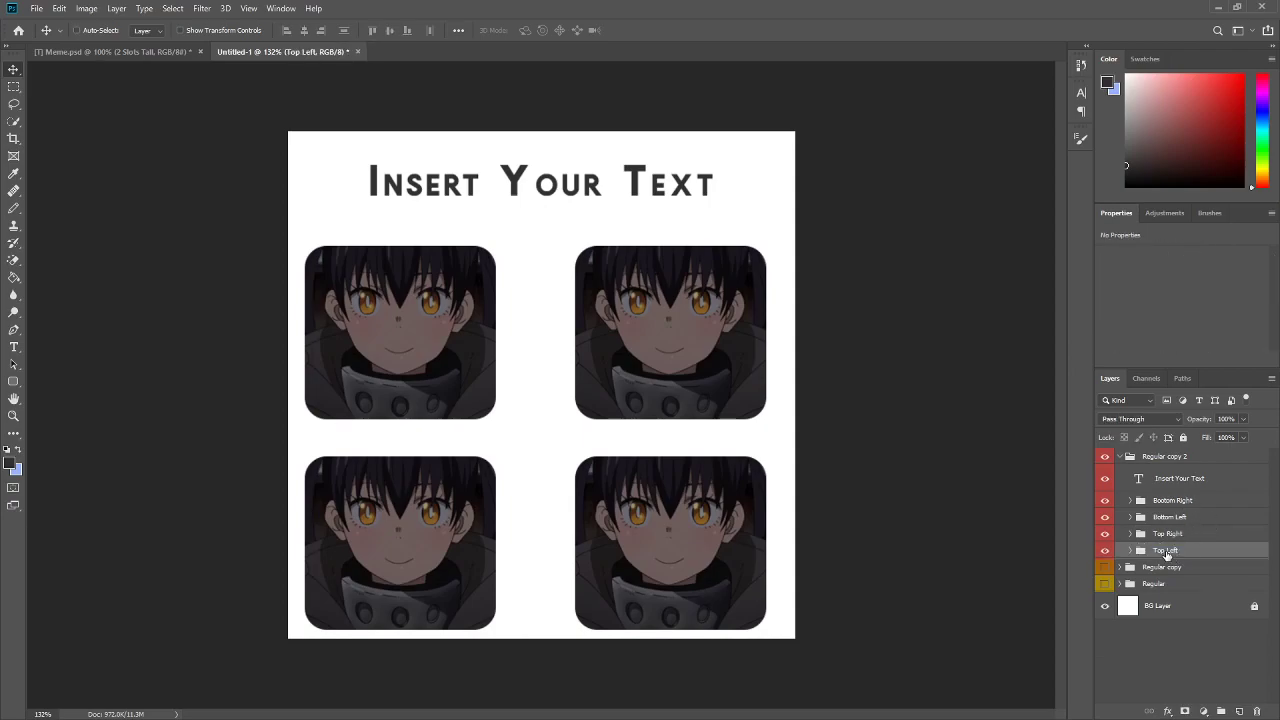
Step: Collapse the Regular copy 2 group and rename it 4 Slot Comparison
left_click(1119, 457)
double_click(1156, 457)
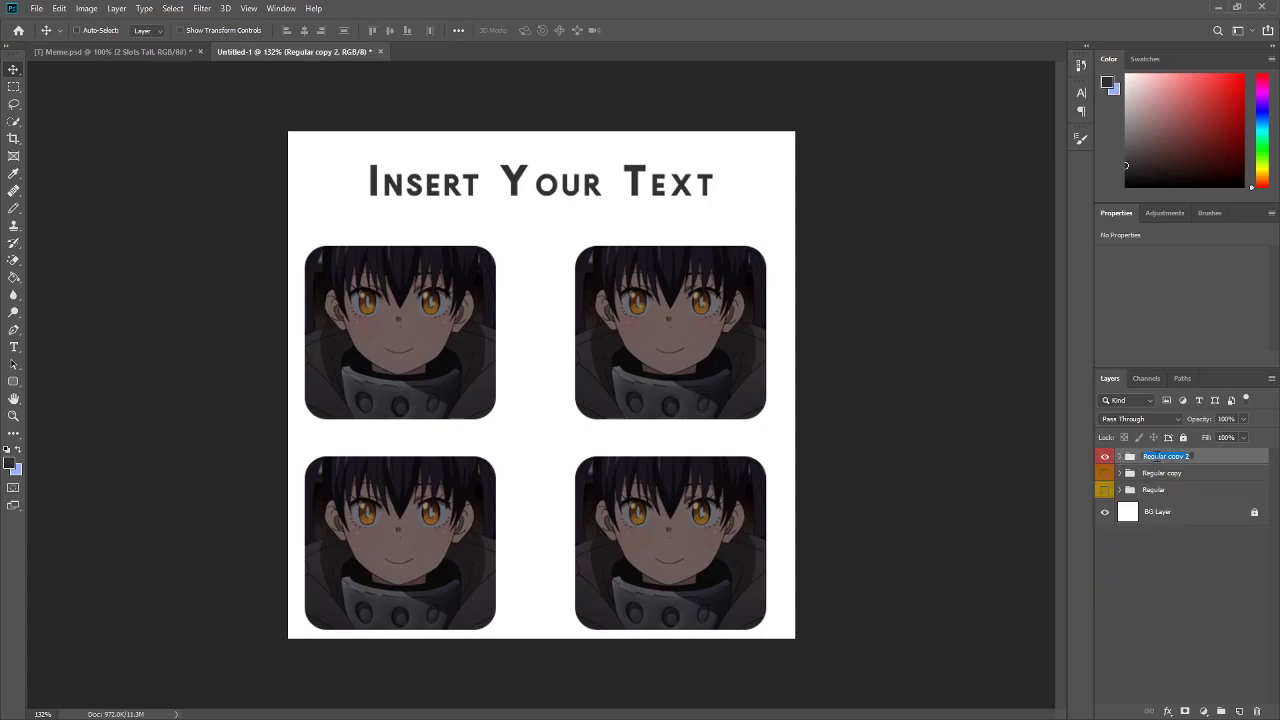
type("T")
key("Return")
Step: Switch to Meme.psd and toggle the visibility of the 2 Slots Tall layout to review it
left_click(110, 51)
left_click(1105, 473)
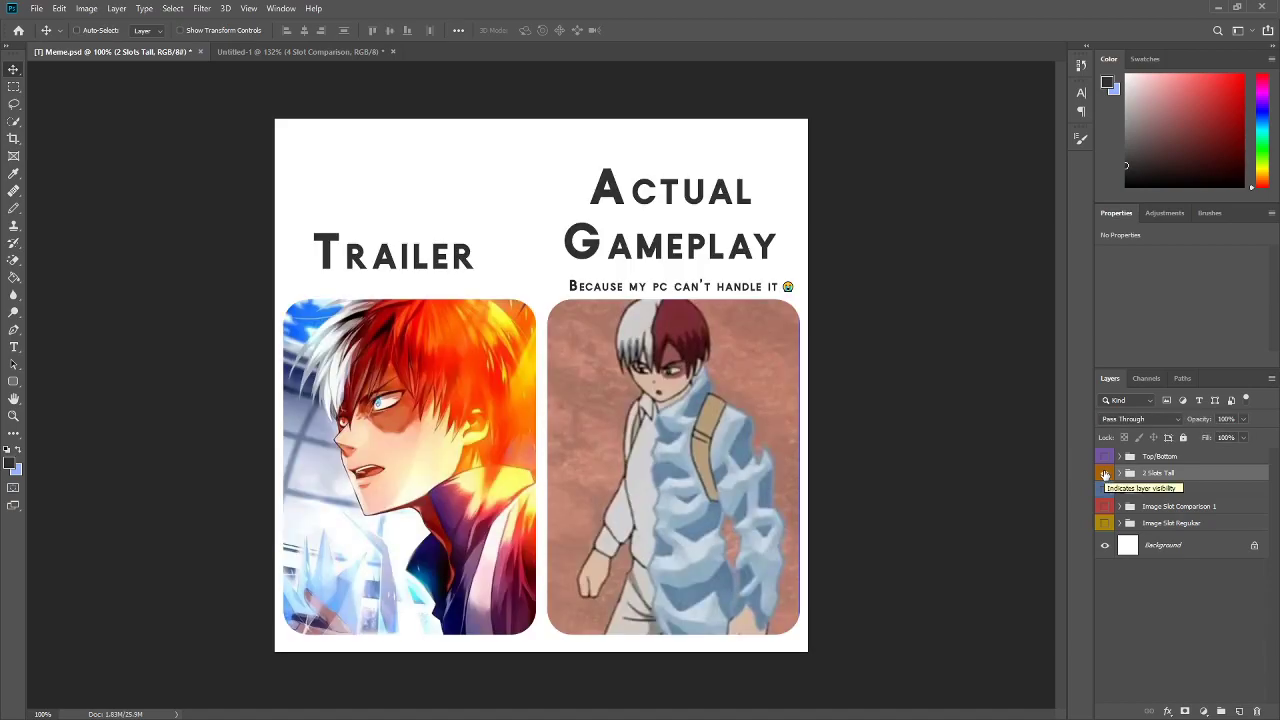
left_click(1105, 473)
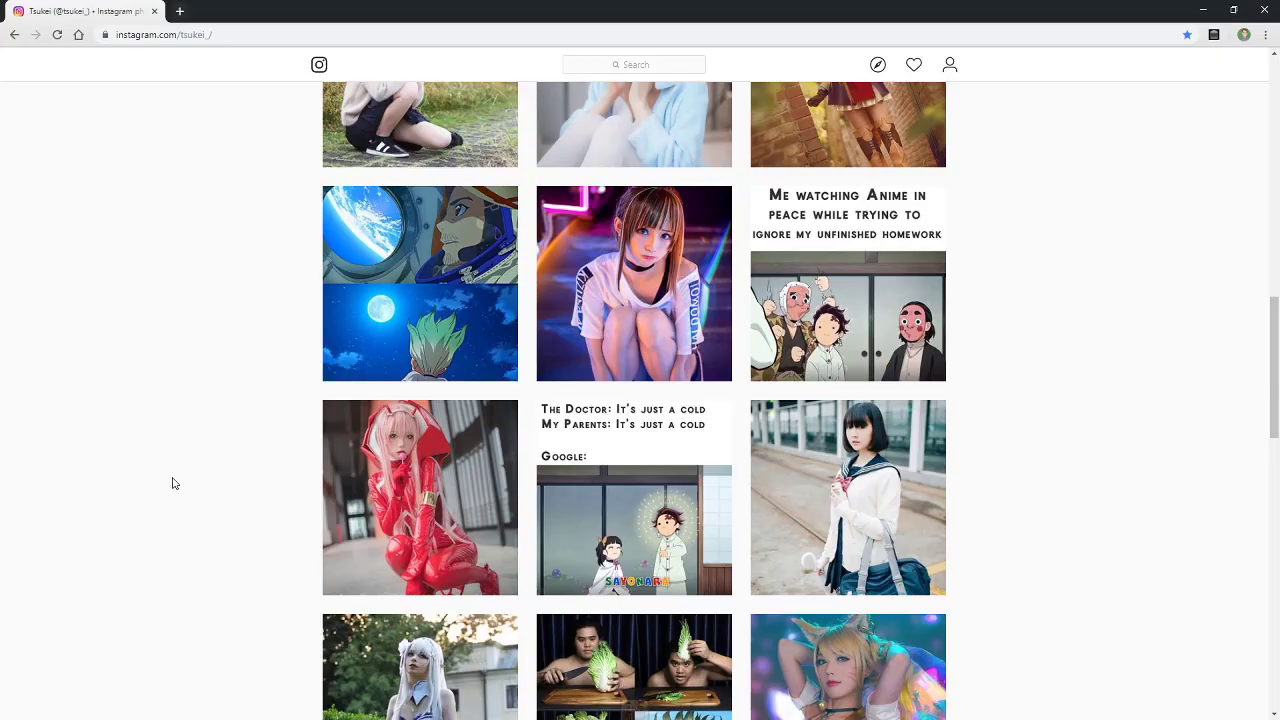
Step: Browse the Instagram profile in the browser for meme layouts, and view the "Who would win?" post as a two-slot example
scroll(172, 483, "down", 3)
scroll(170, 485, "up", 3)
scroll(165, 520, "down", 4)
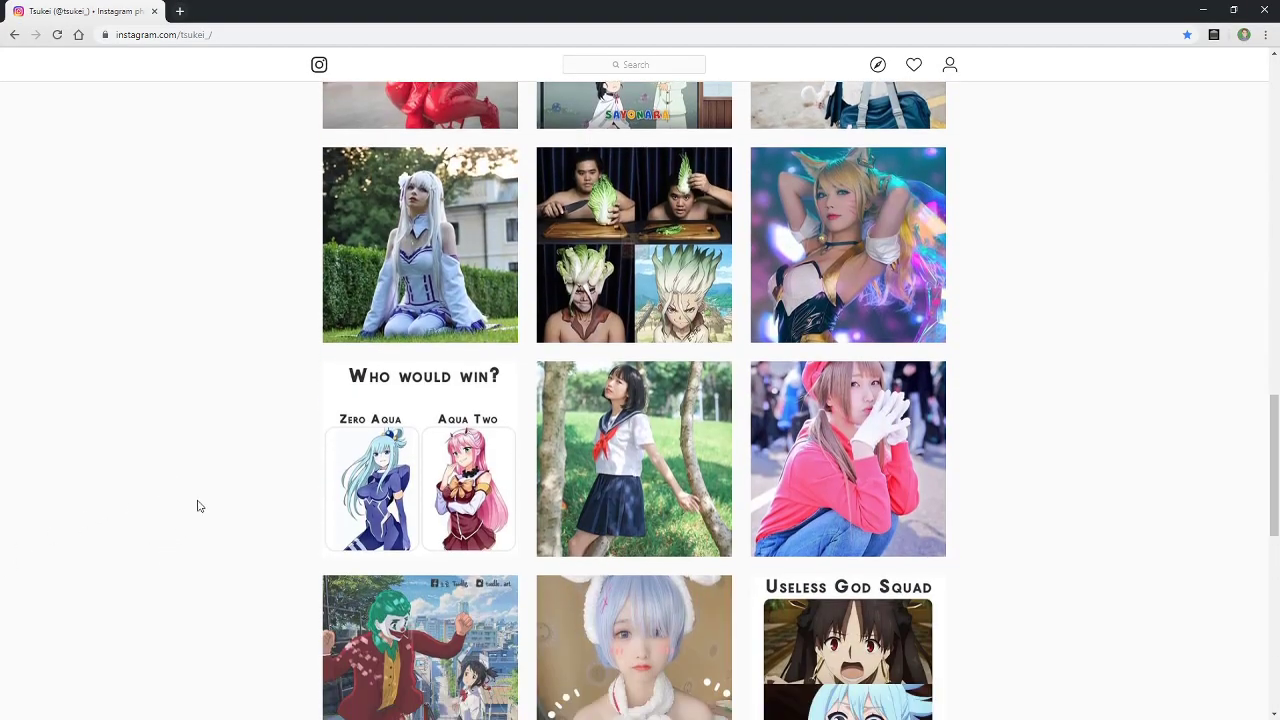
left_click(370, 432)
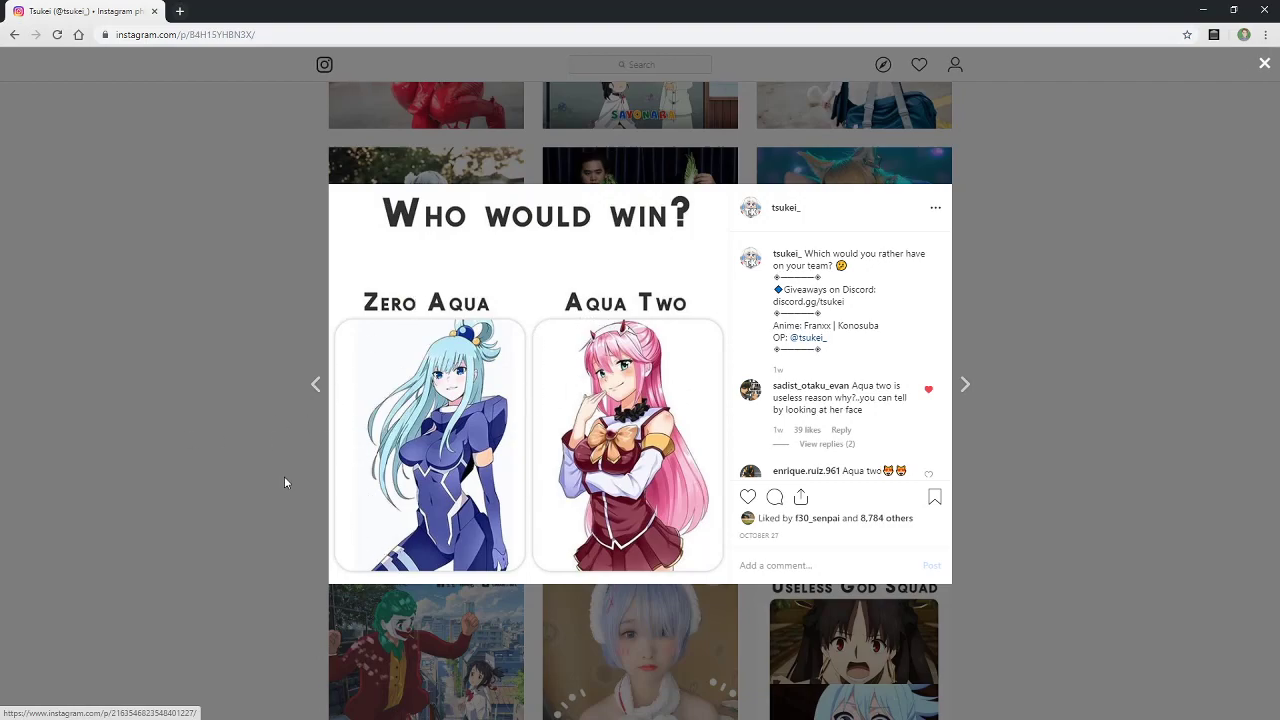
left_click(157, 352)
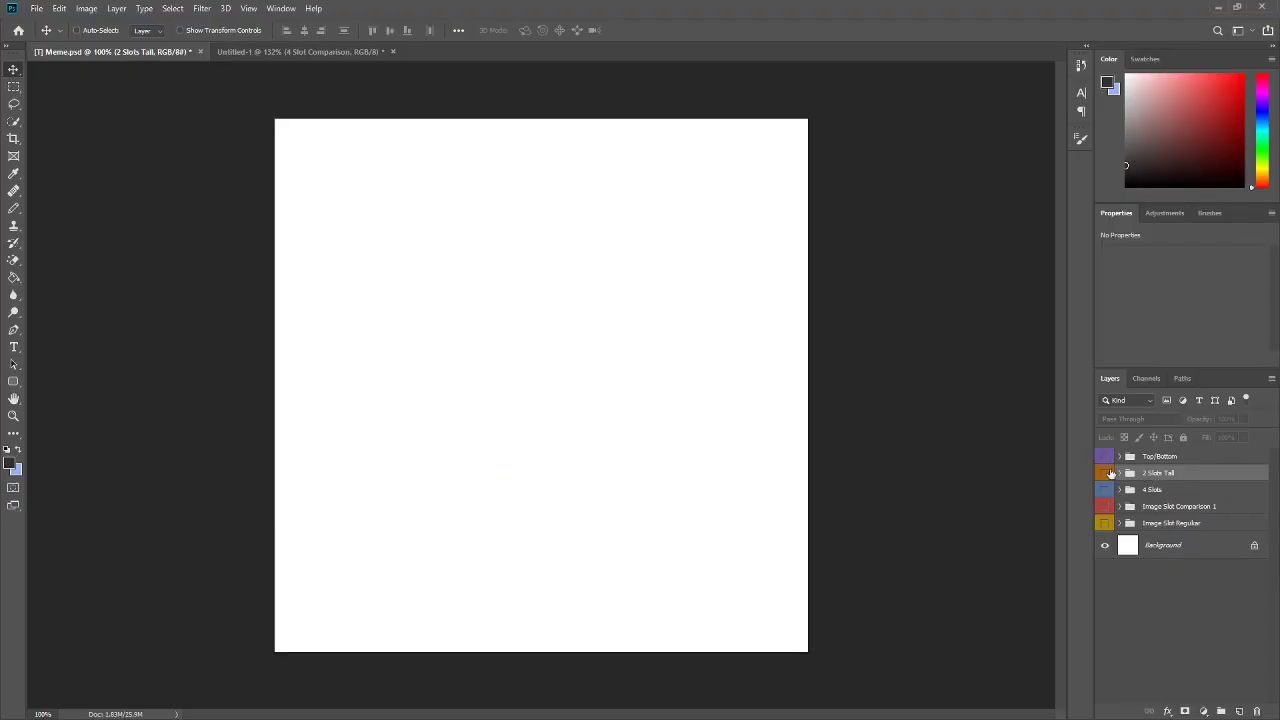
Step: Show the 2 Slots Tall layout in Meme.psd again for reference and return to Untitled-1
left_click(1105, 473)
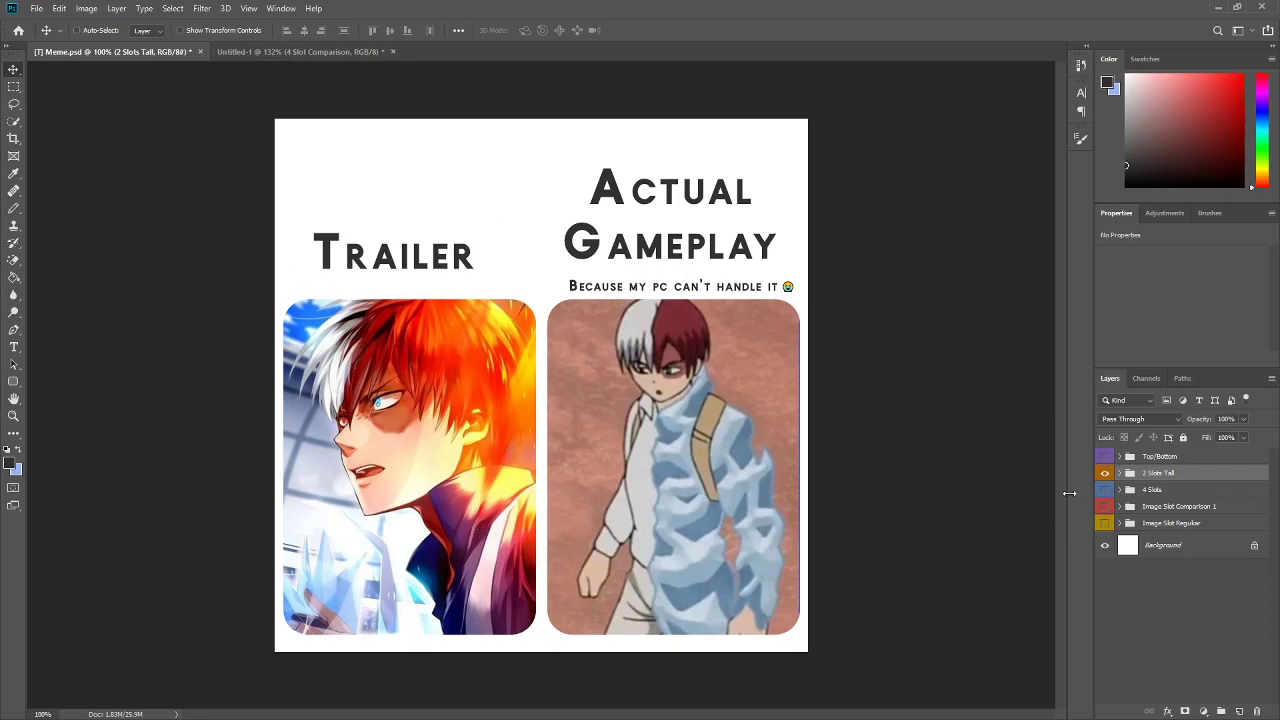
left_click(288, 52)
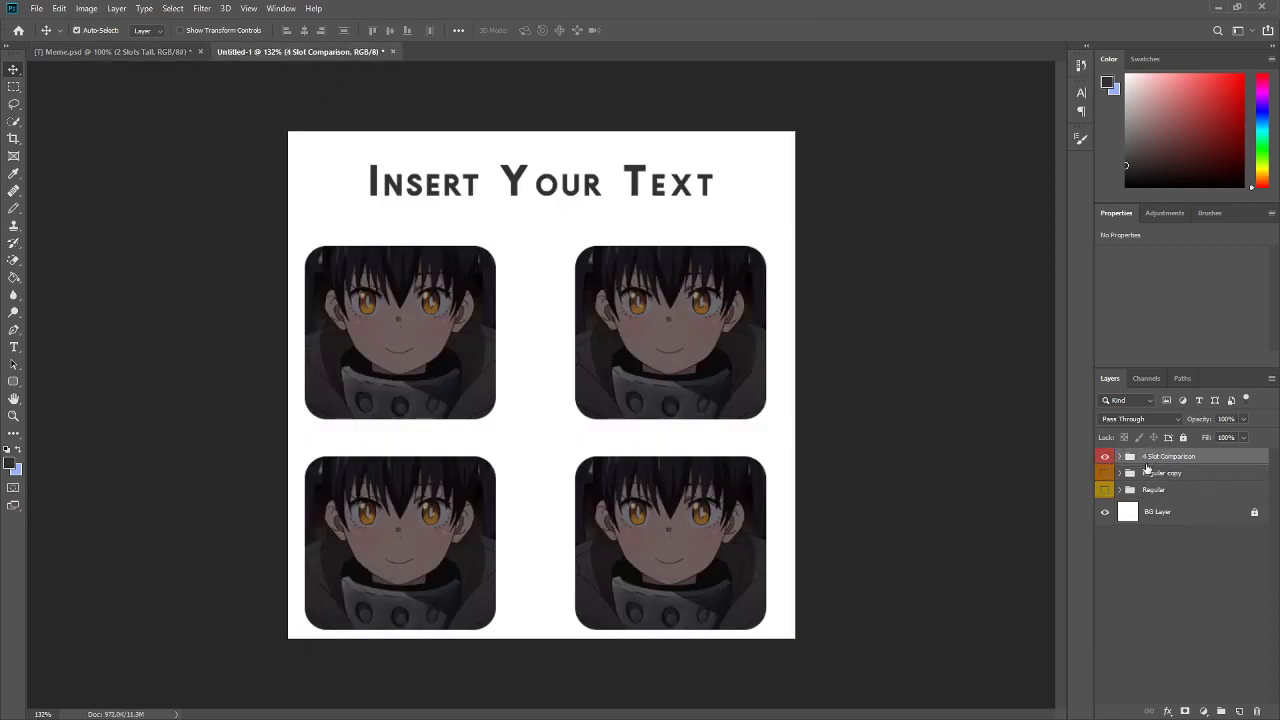
Step: Duplicate the Regular copy group to the top of the layer stack, hide 4 Slot Comparison, and rename the duplicate 2 Slot Tall
left_click(1169, 476)
key("ctrl+j")
left_click_drag(1162, 476, 1153, 449)
left_click(1106, 474)
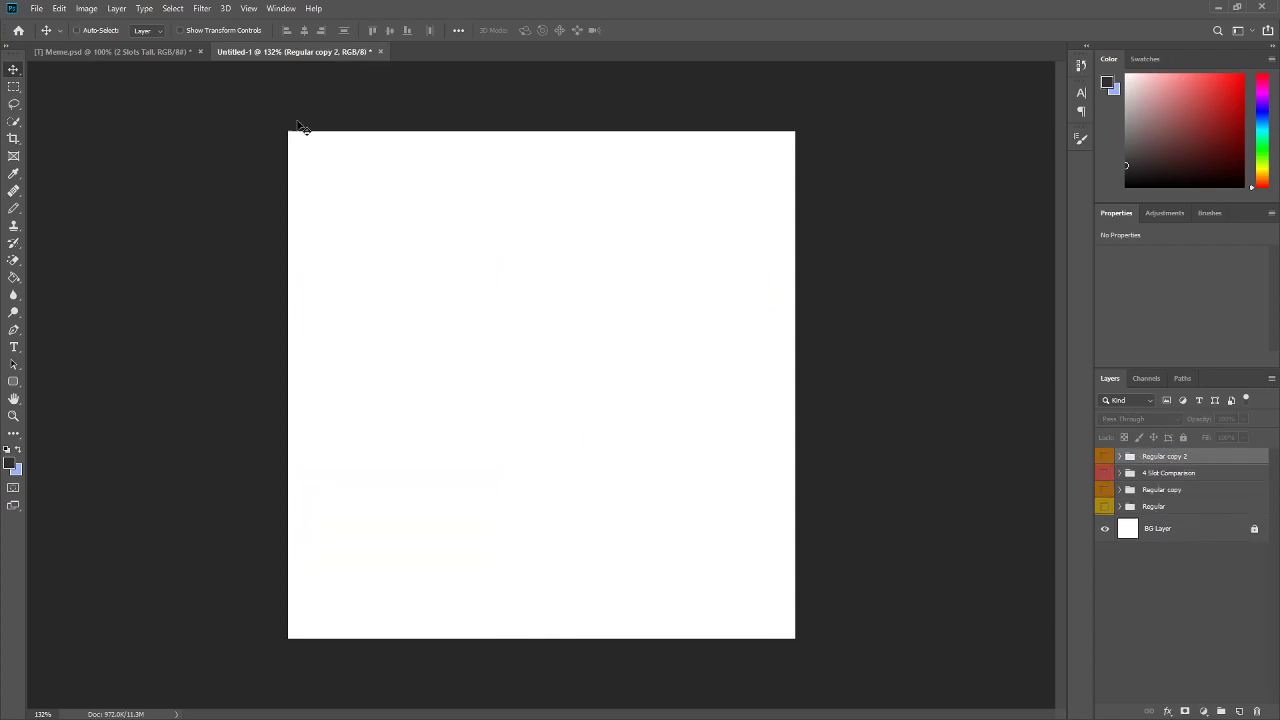
left_click(156, 53)
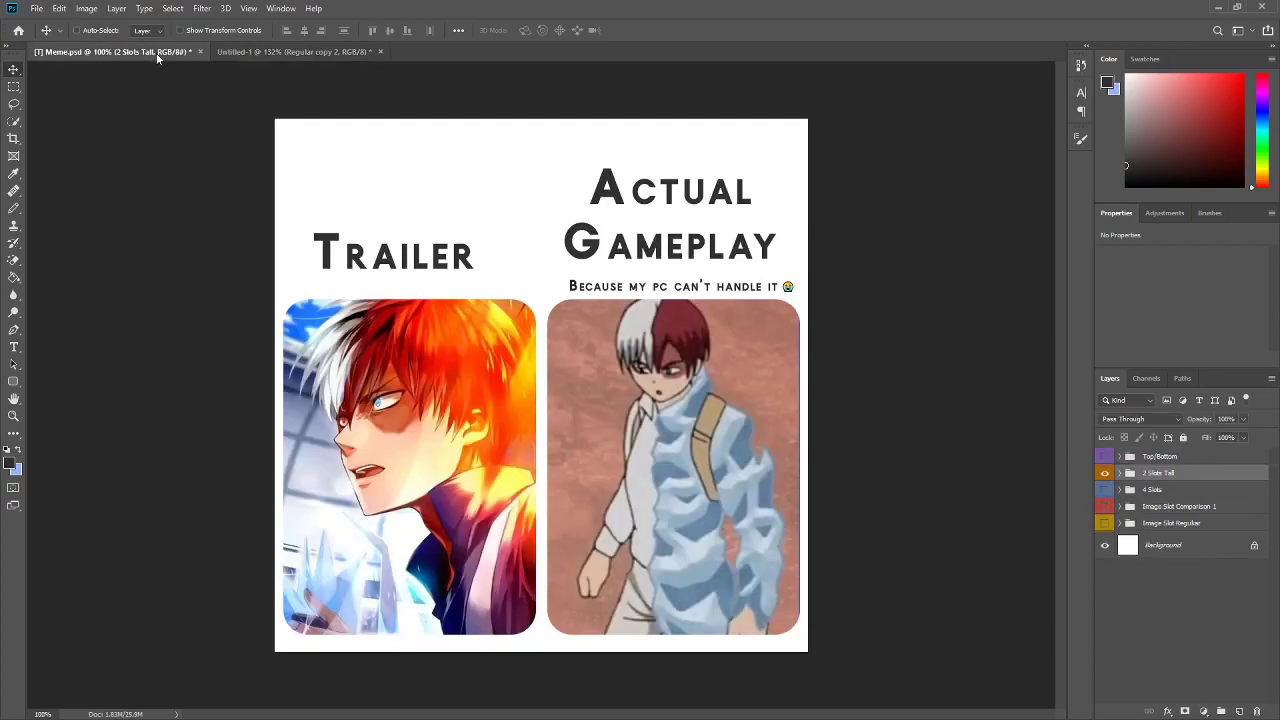
left_click(232, 52)
double_click(1160, 456)
type("2 Slot Tall")
key("Return")
Step: Preview the other layout groups and clear the layer style from the Image Slot layer in Regular, leaving that group collapsed and hidden
left_click(1105, 473)
left_click(1105, 473)
left_click(1104, 490)
left_click(1104, 490)
left_click(1105, 506)
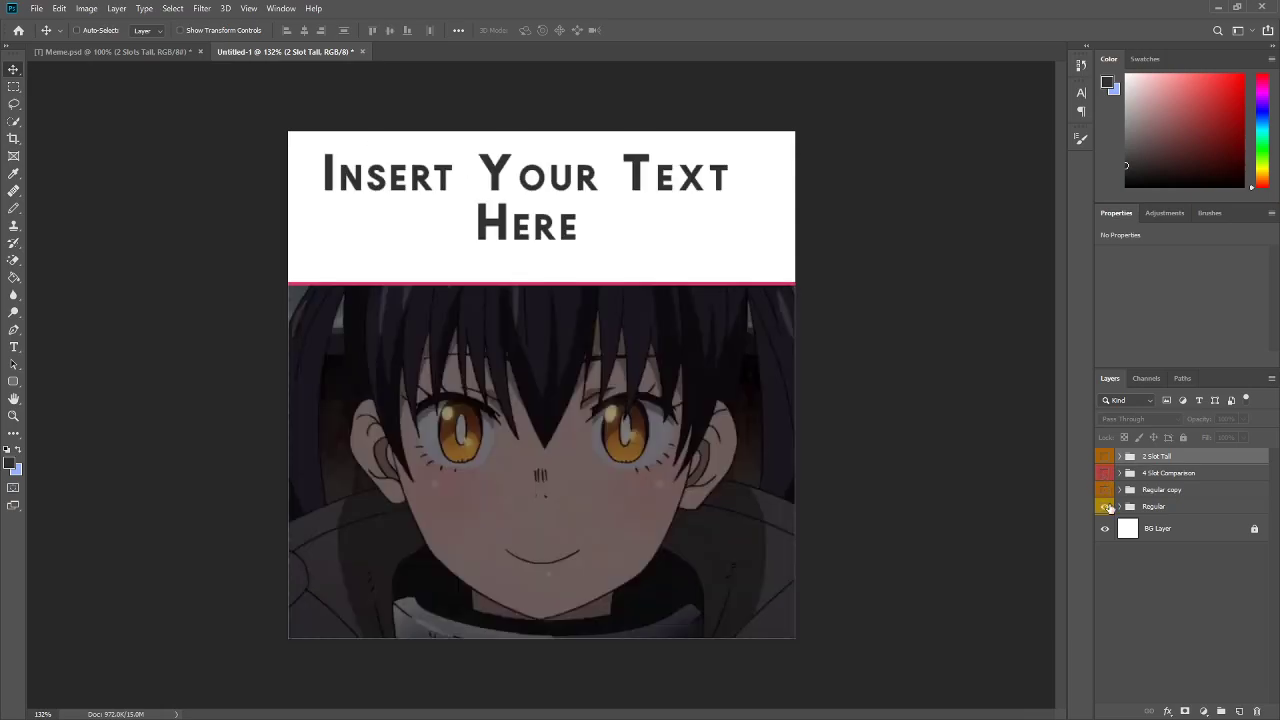
left_click(1121, 507)
right_click(1186, 556)
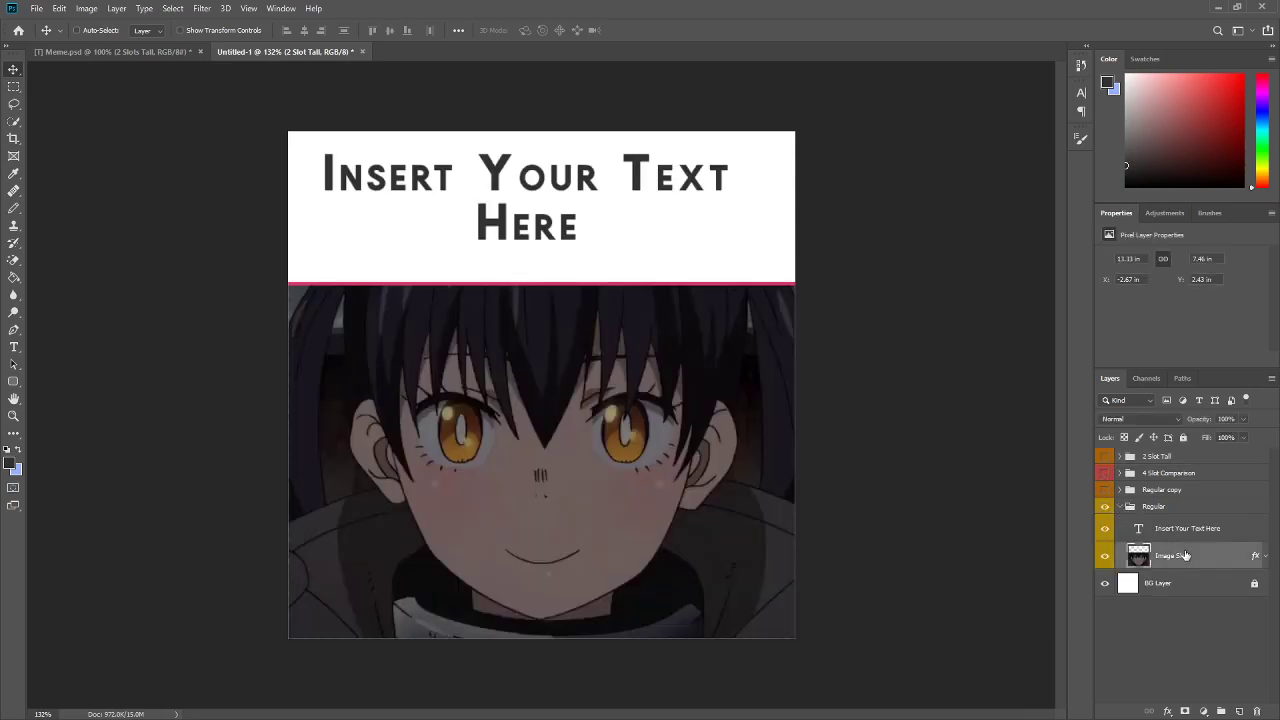
left_click(1074, 483)
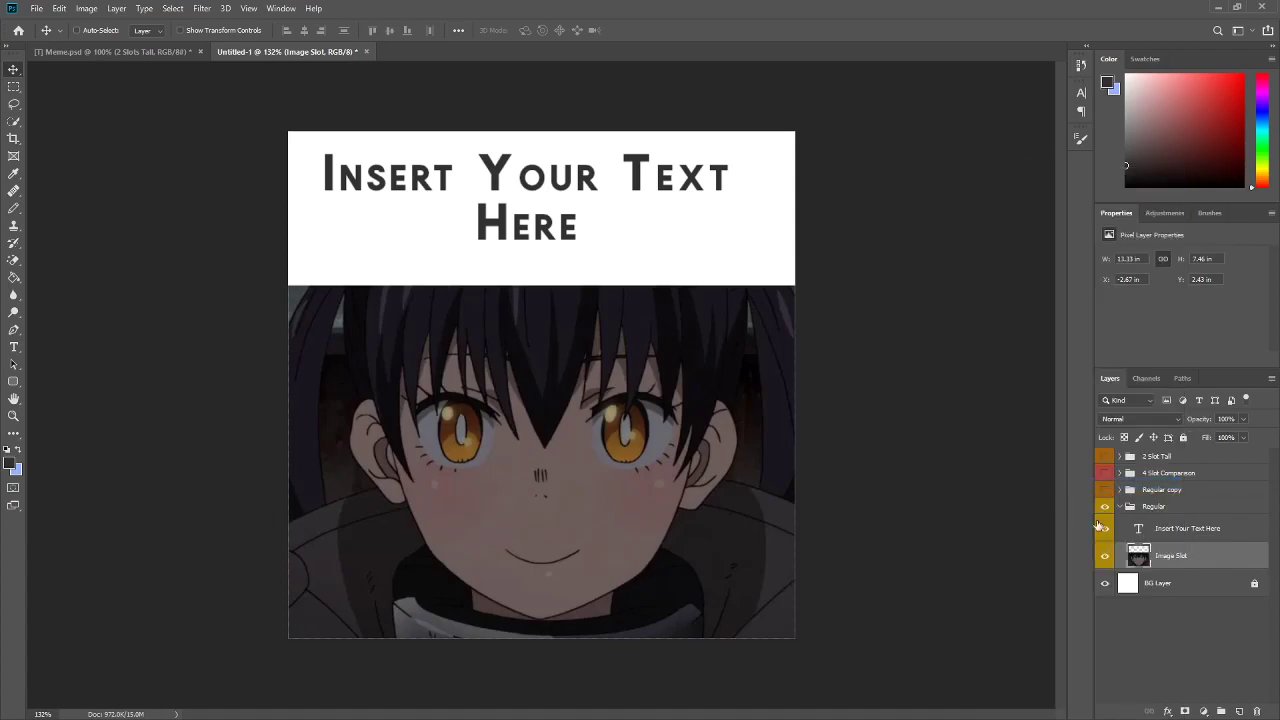
left_click(1121, 507)
left_click(1105, 506)
Step: Show the 2 Slot Tall group and select its title text layer to check it
left_click(1105, 456)
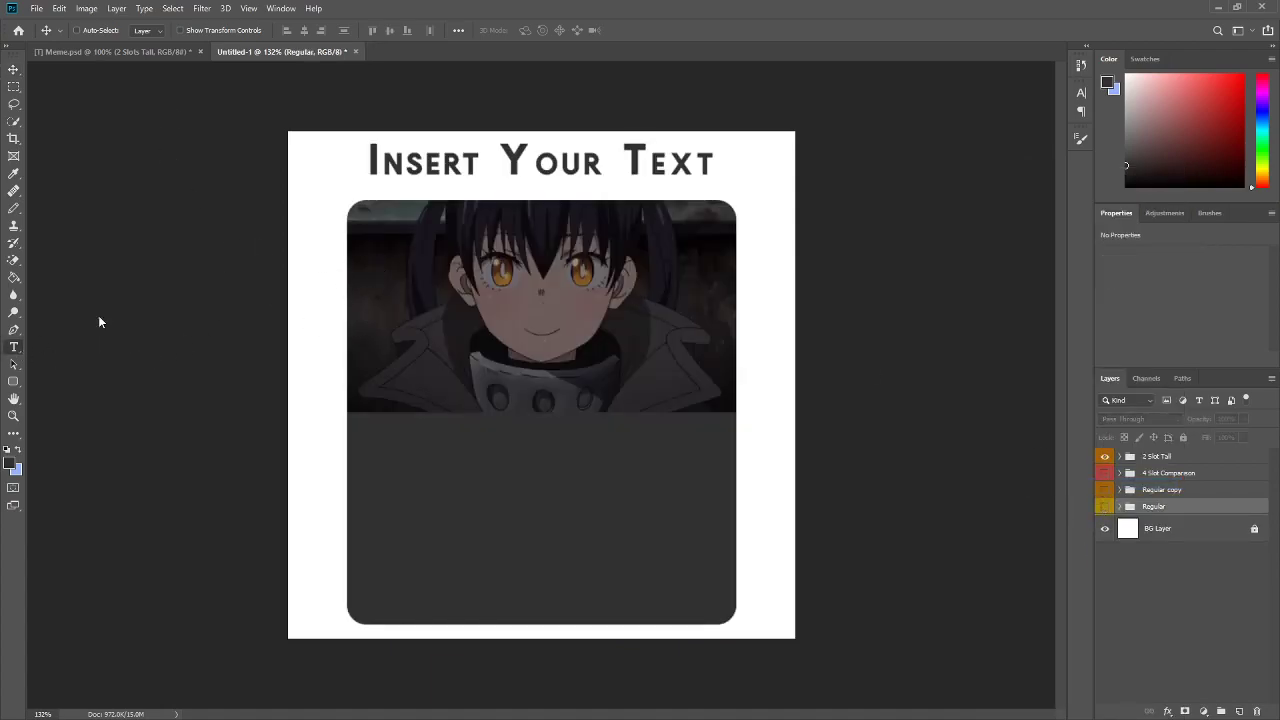
left_click(14, 347)
left_click(425, 160)
left_click(613, 30)
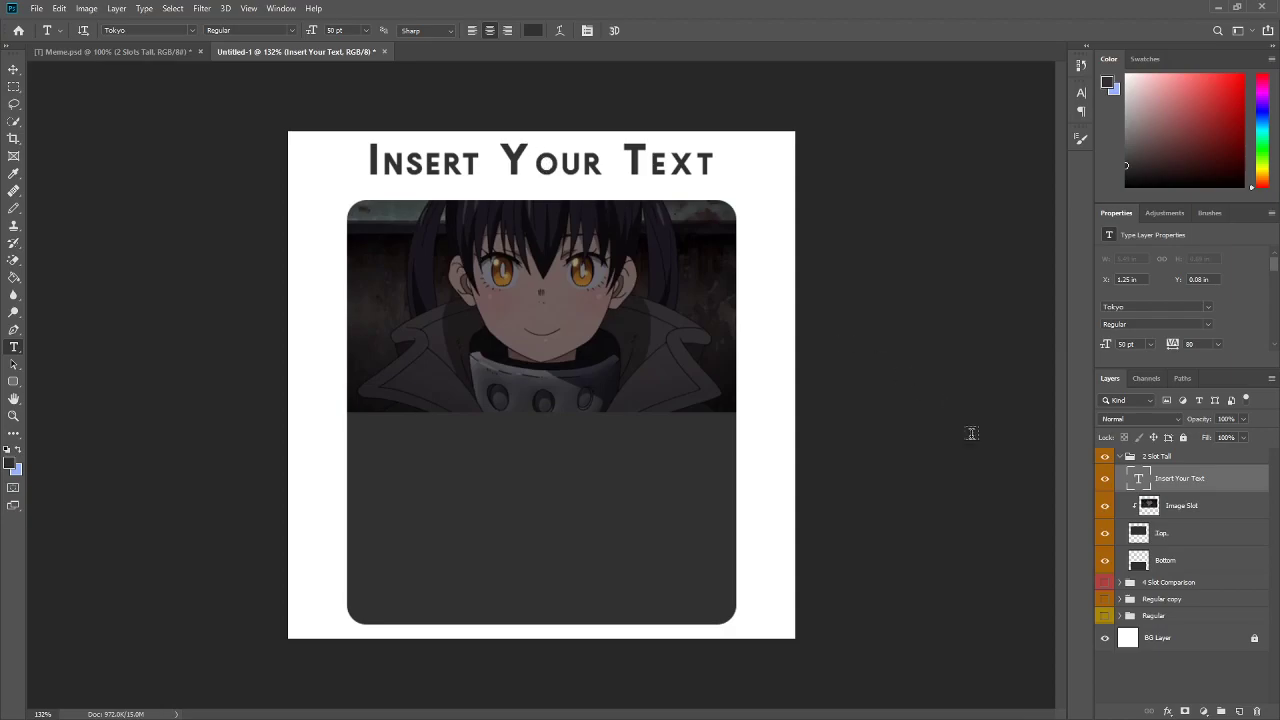
left_click(1107, 479)
left_click(1107, 479)
Step: Delete the Top and Bottom layers from the 2 Slot Tall group and hide its Image Slot layer
left_click(1182, 507)
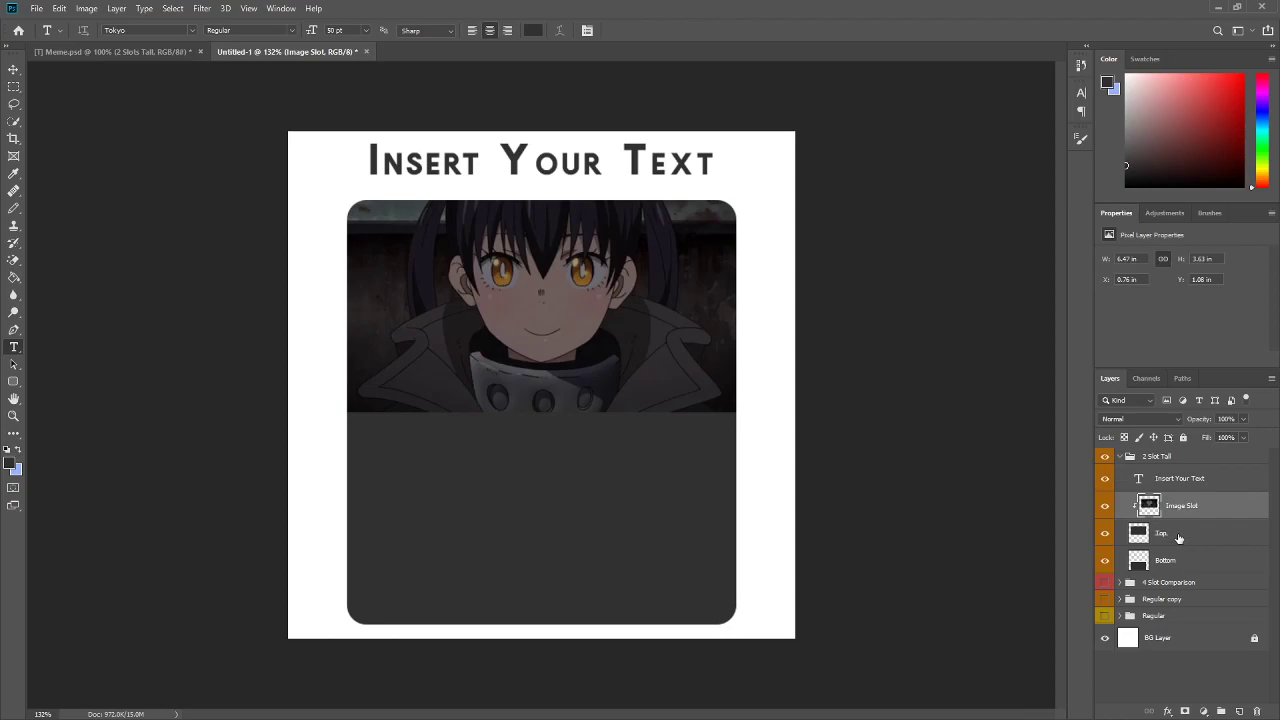
left_click(1167, 557)
key("Delete")
key("Delete")
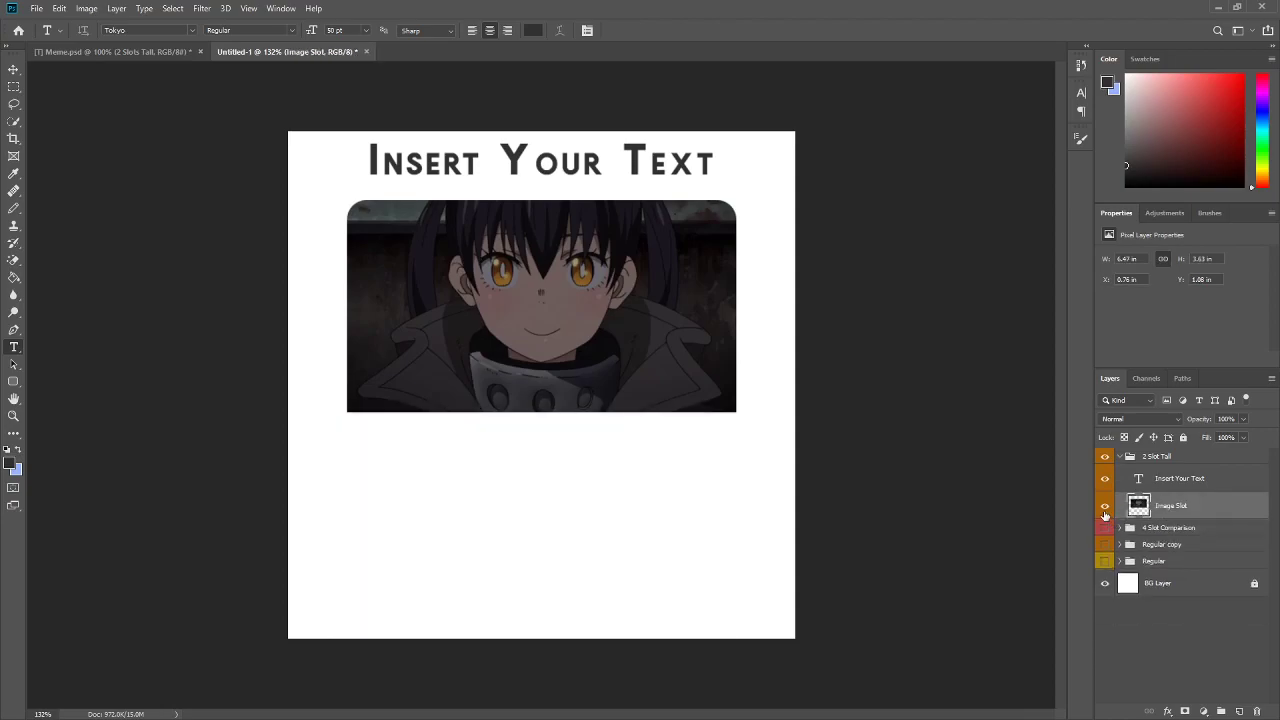
left_click(1105, 508)
Step: On a new layer, draw a rounded rectangle about 224 × 329 px in the lower left, with dark grey fill and no stroke
left_click(1240, 711)
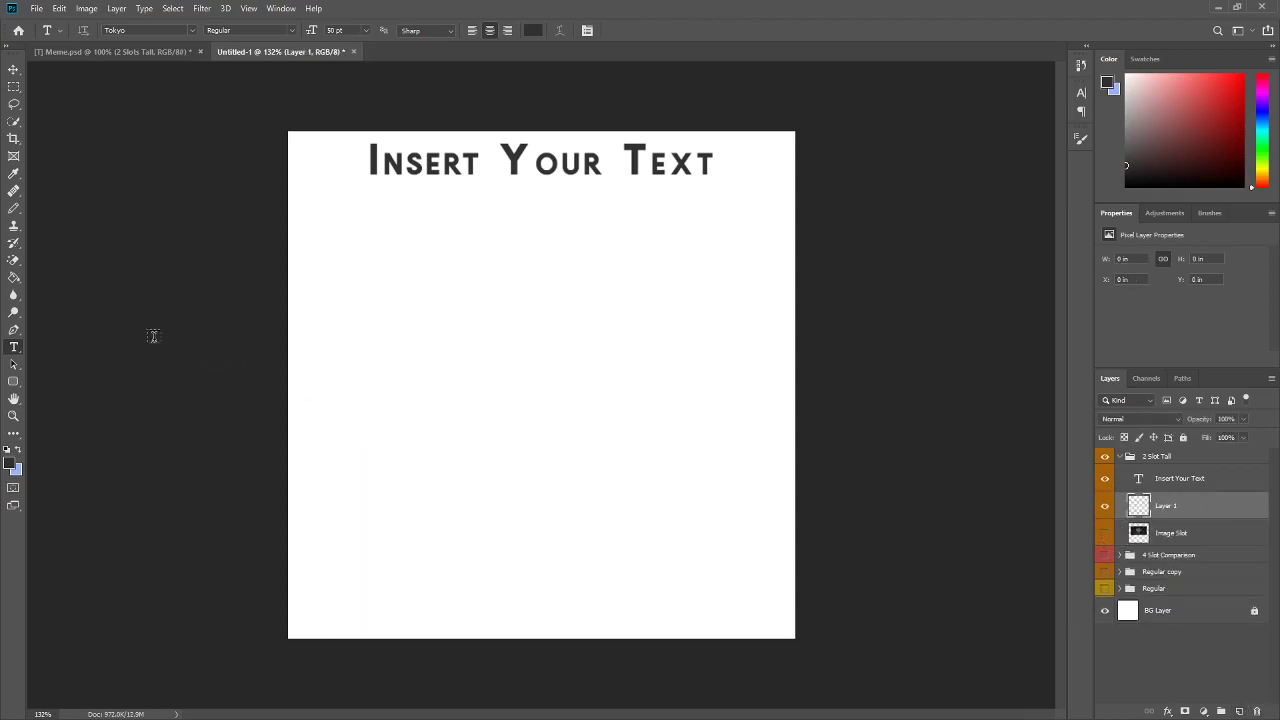
left_click(13, 381)
left_click_drag(306, 336, 503, 626)
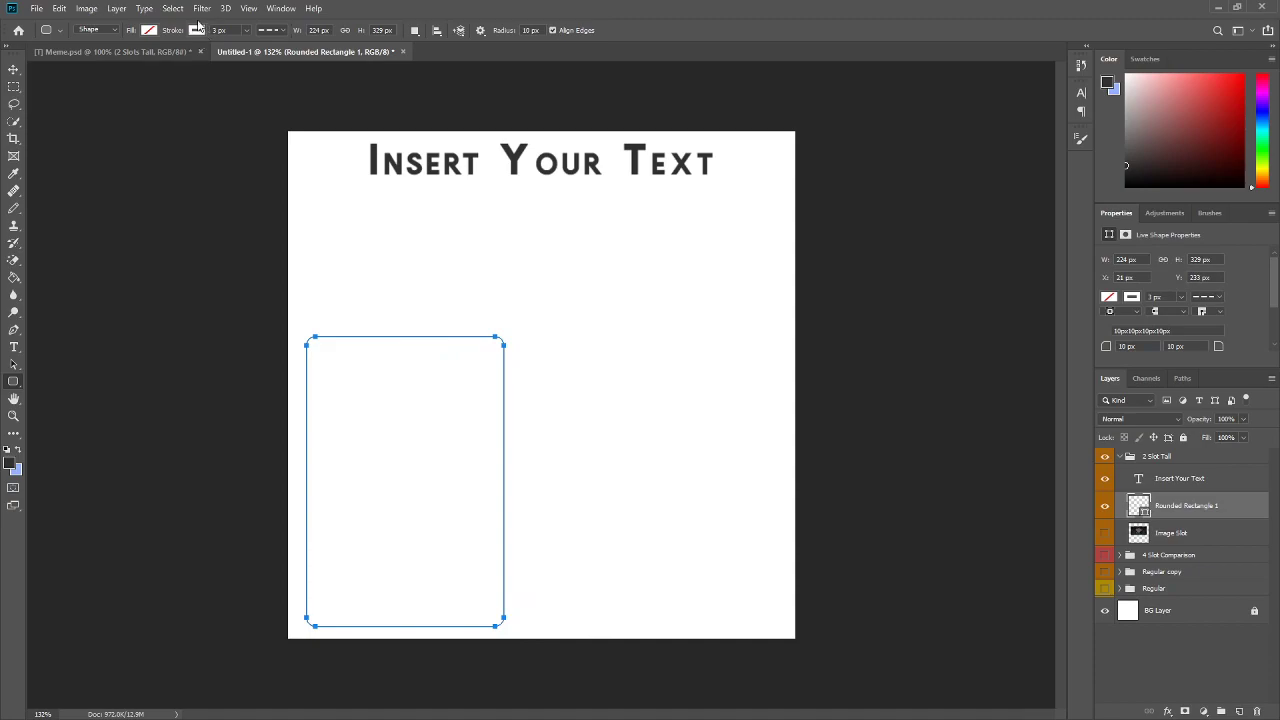
left_click(198, 29)
left_click(149, 30)
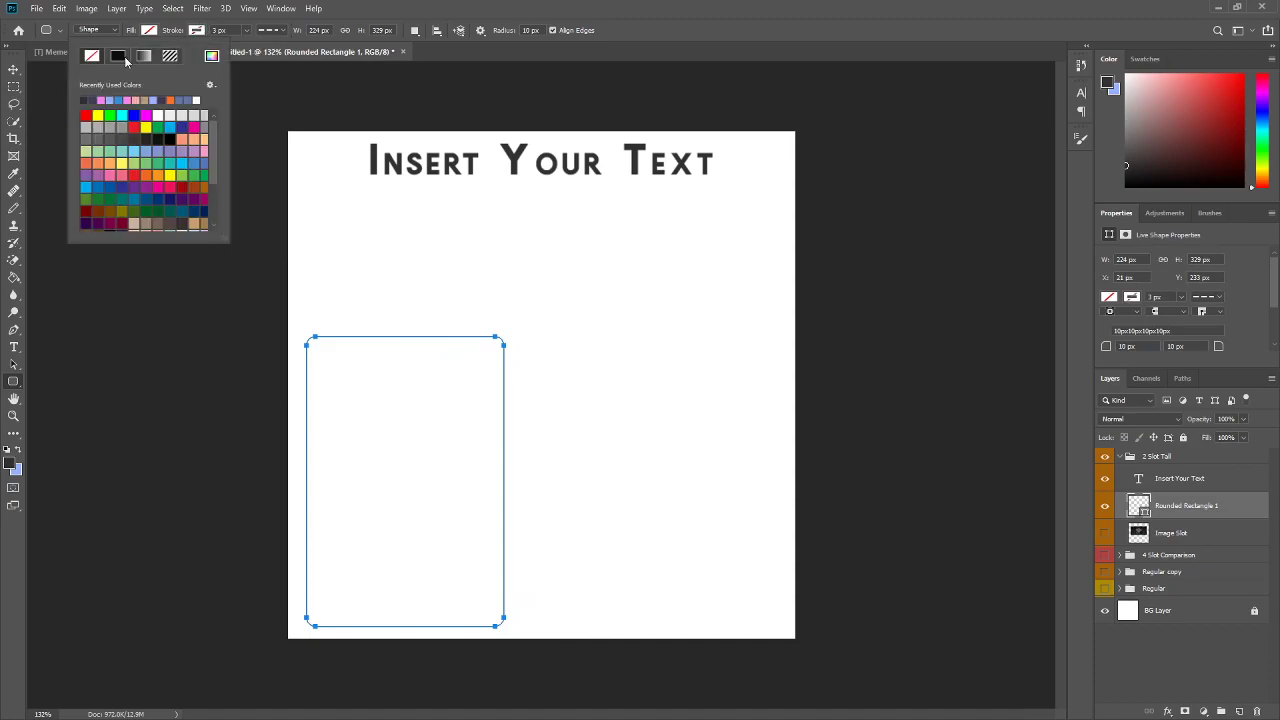
left_click(85, 99)
Step: Transform the rounded rectangle to about 232 × 382 px by extending its upper and right edges
left_click(14, 71)
key("v")
key("ctrl+t")
left_click_drag(405, 335, 407, 282)
left_click_drag(507, 457, 514, 457)
left_click(640, 30)
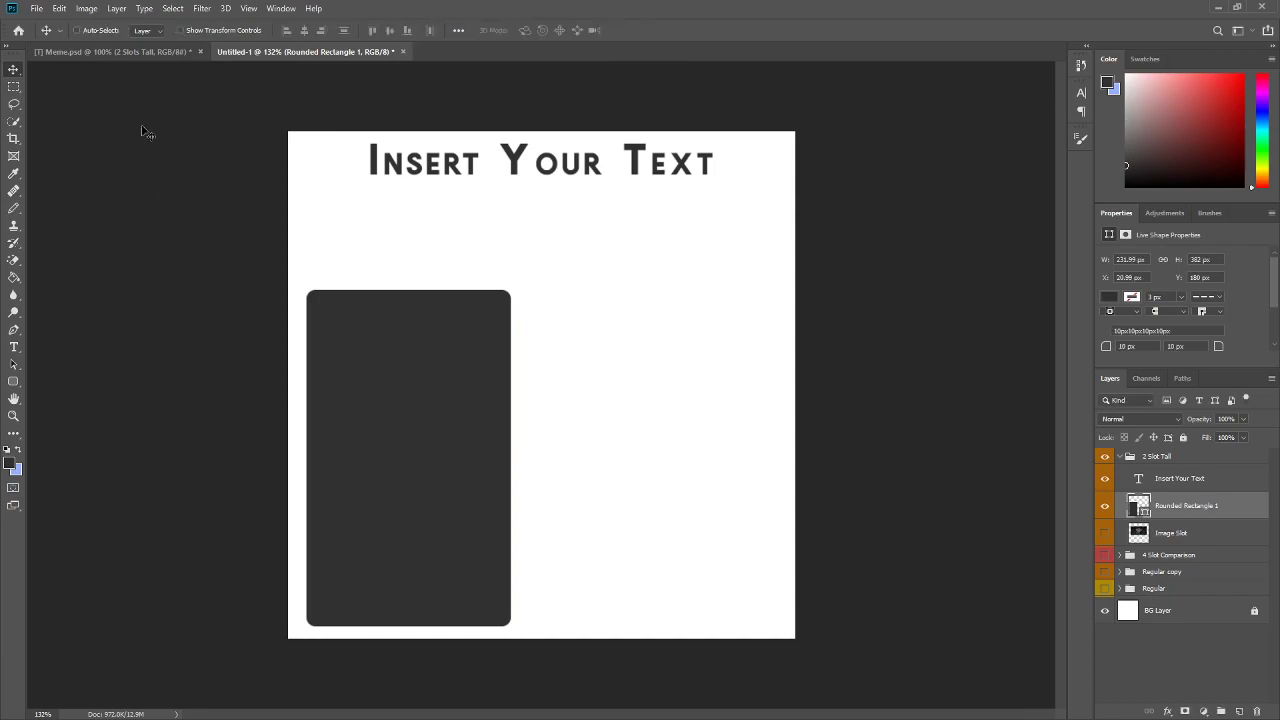
left_click(416, 529)
left_click_drag(408, 458, 680, 466)
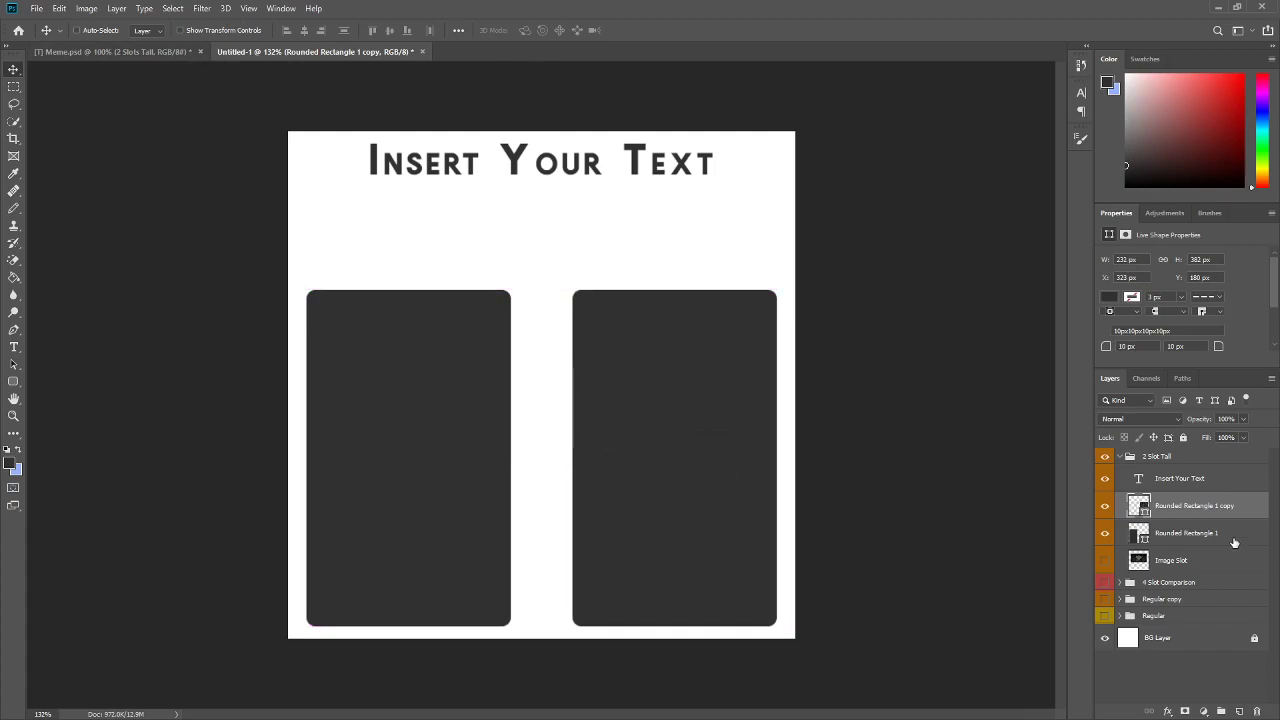
key("Delete")
Step: Widen the rounded rectangle to about 248 px by extending its right edge
key("ctrl+t")
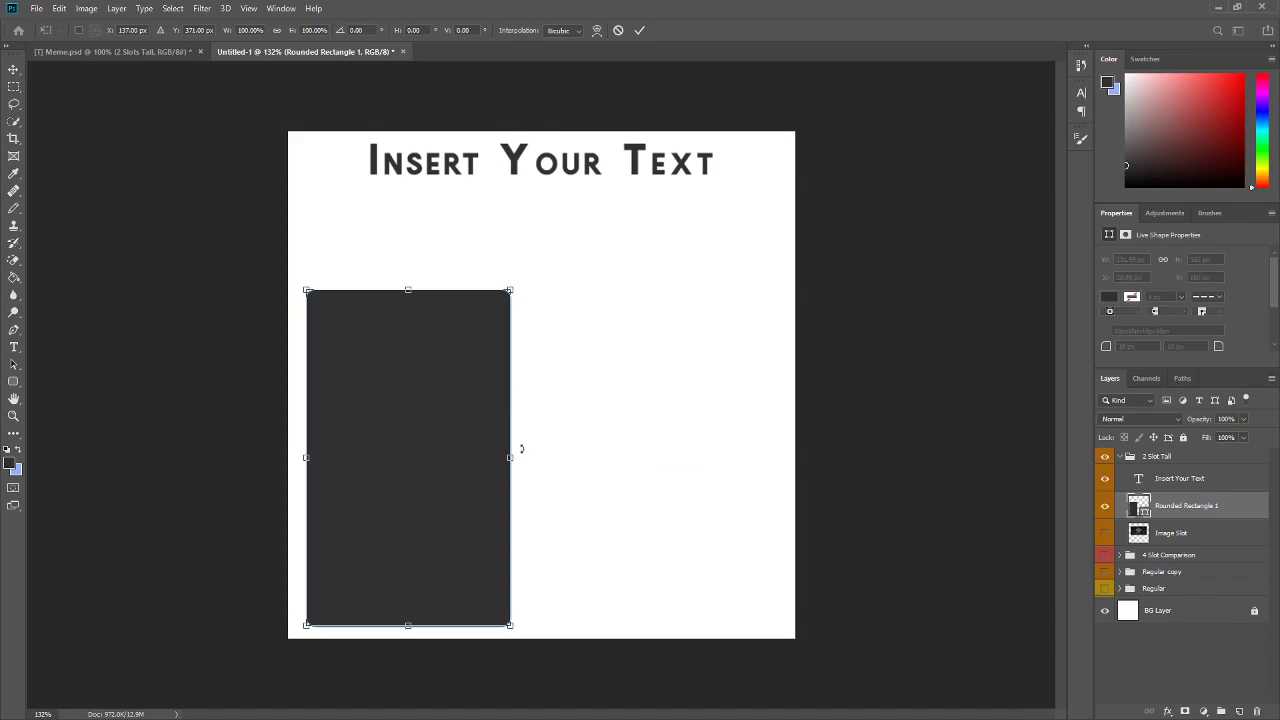
left_click_drag(520, 461, 534, 461)
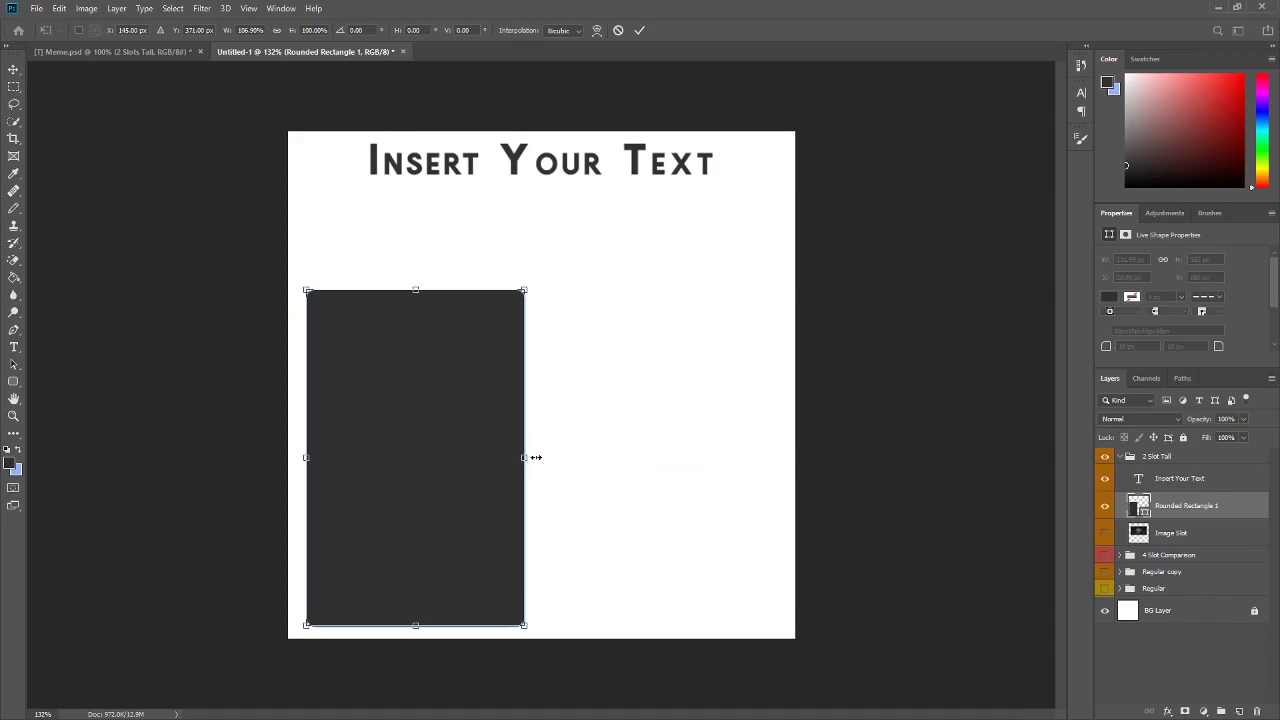
left_click(641, 31)
Step: Move the rounded rectangle to about X 14, Y 179 px and place a copy level with it at about X 315 px
left_click_drag(408, 516, 407, 521)
left_click_drag(403, 522, 398, 520)
left_click_drag(399, 519, 401, 515)
key("ctrl")
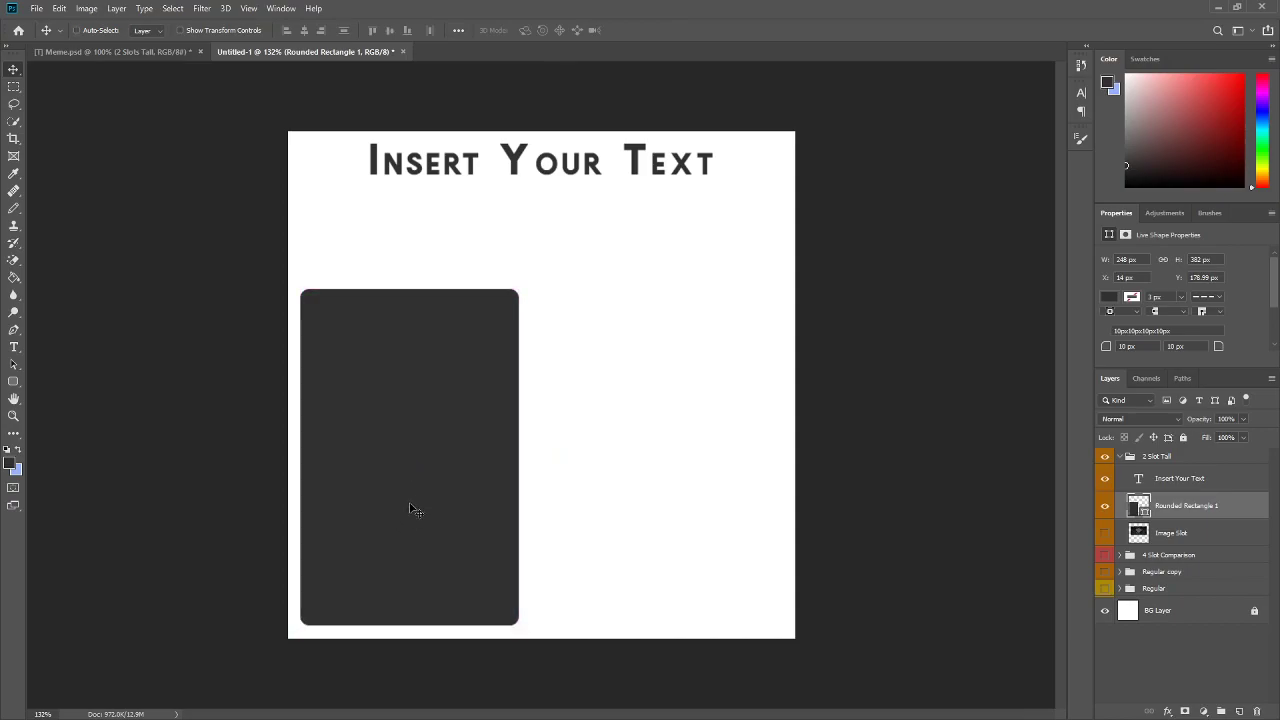
left_click_drag(416, 490, 699, 471)
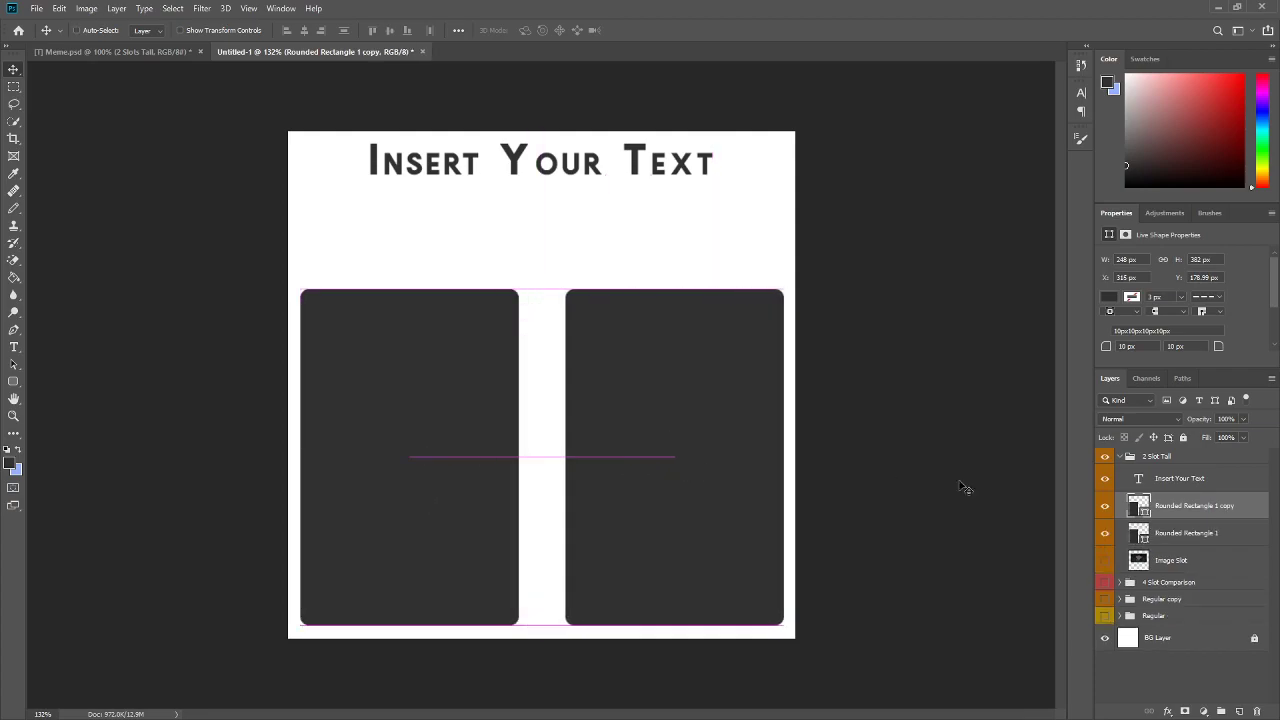
Step: Move the title text down and to the right, and set its font size to 41 pt
left_click(1180, 479)
left_click_drag(597, 156, 643, 215)
left_click(13, 347)
left_click(563, 214)
key("ctrl+a")
left_click(338, 31)
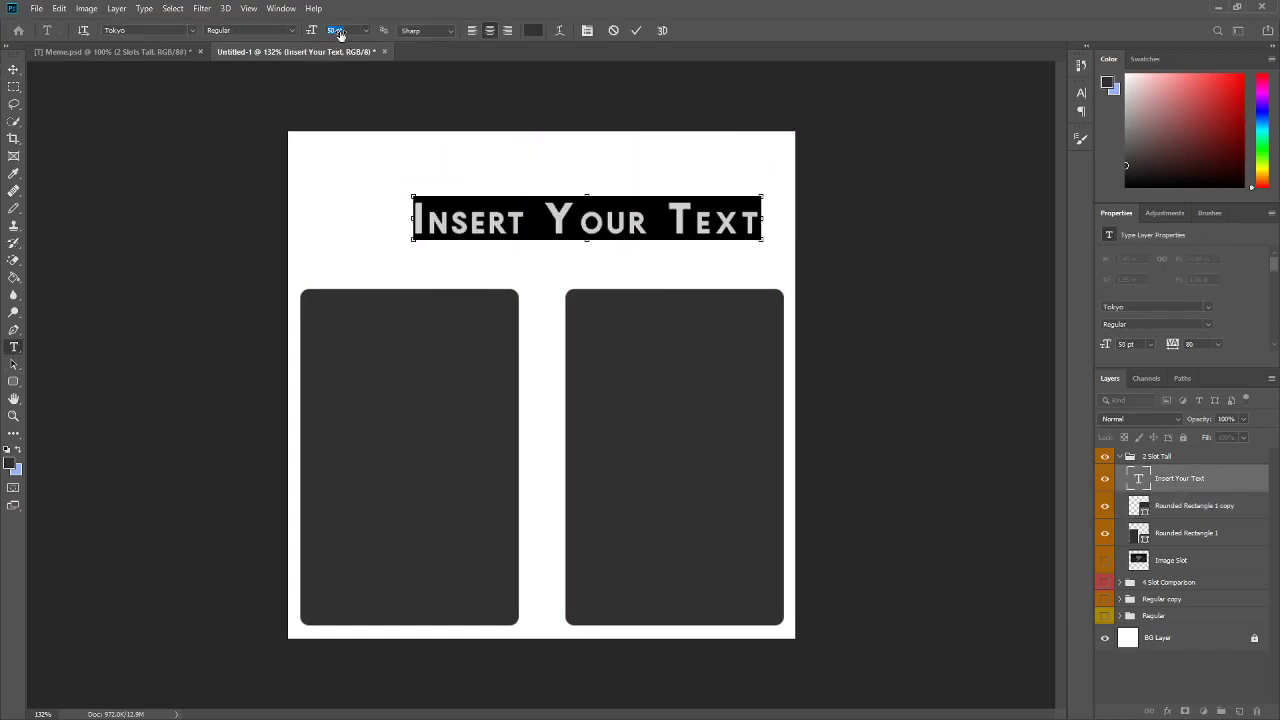
type("41")
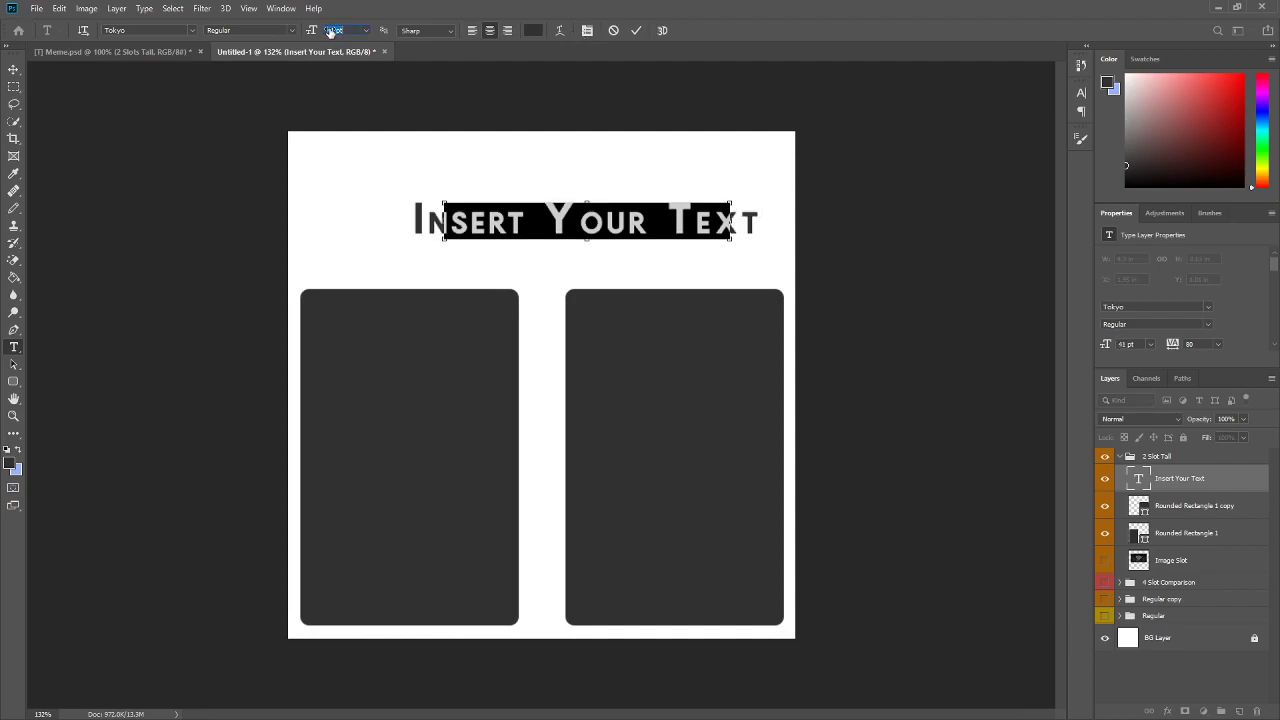
key("Return")
Step: Break the title into two lines before "Text" and place a copy of it above the left slot
left_click(657, 223)
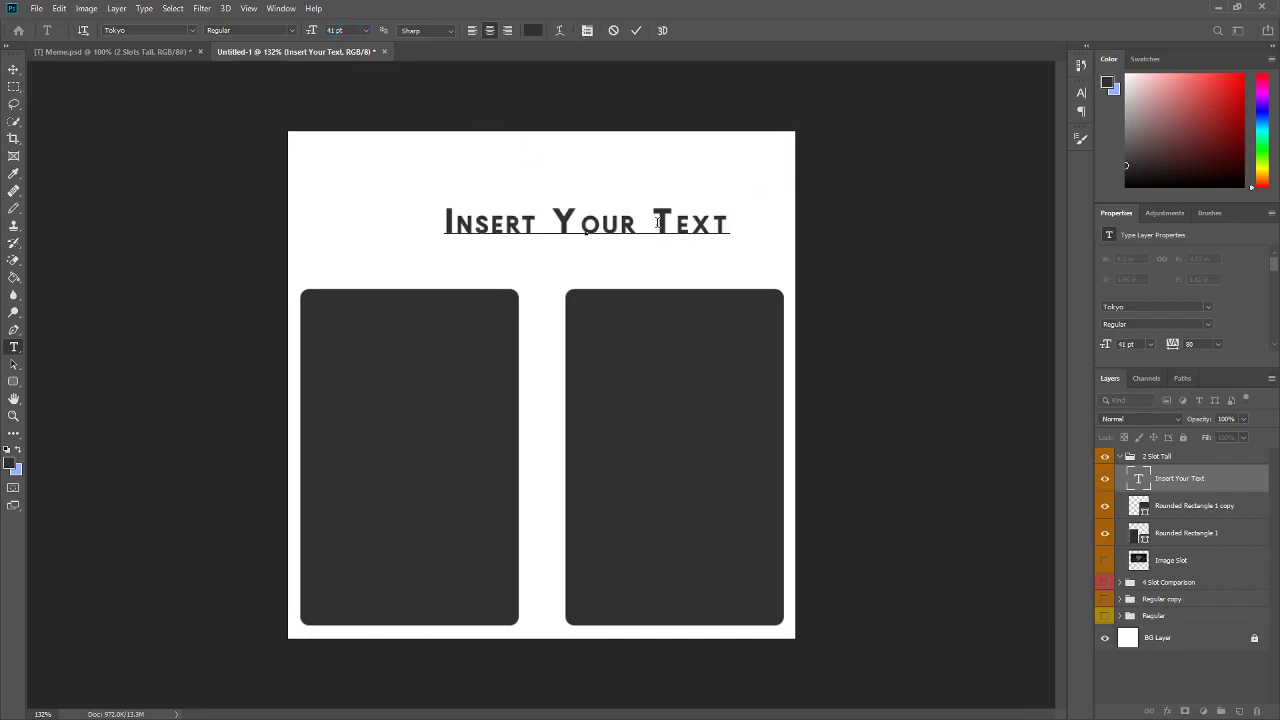
key("Return")
left_click(636, 30)
left_click(14, 69)
left_click_drag(571, 231, 414, 232)
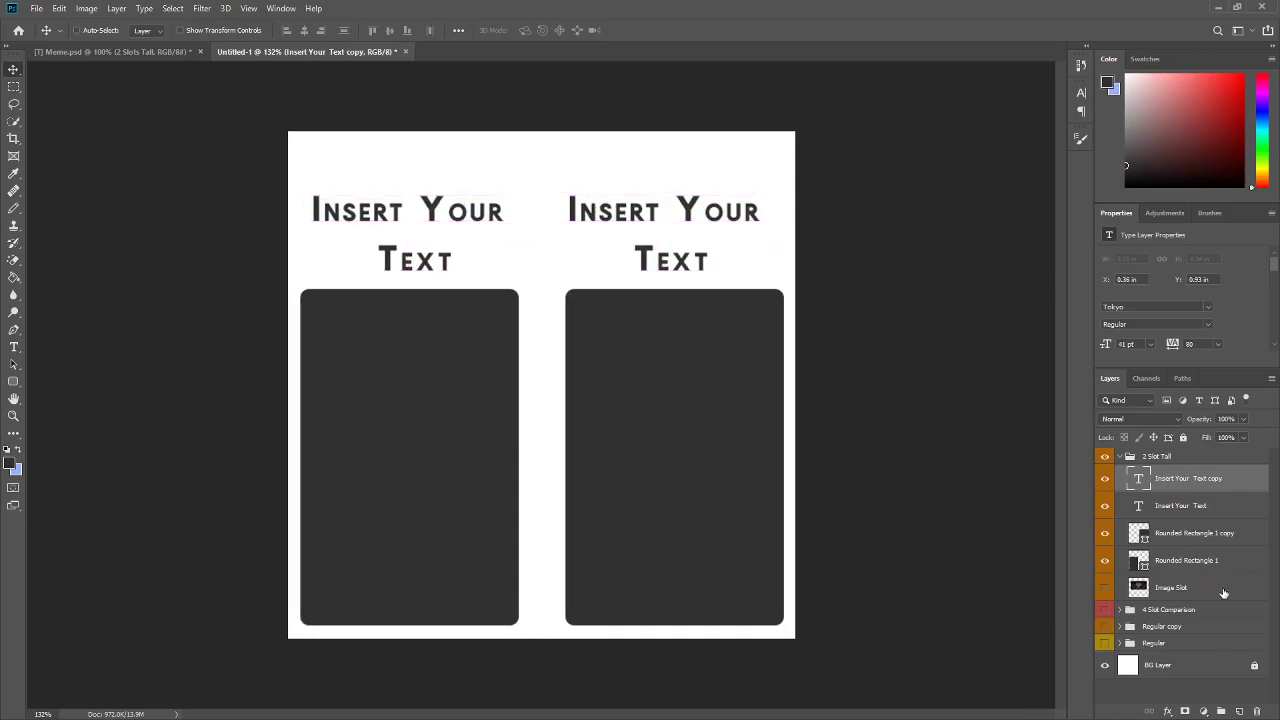
Step: Show the Image Slot layer and clip it to the left rounded rectangle directly beneath it
left_click_drag(1168, 590, 1157, 549)
left_click(1104, 561)
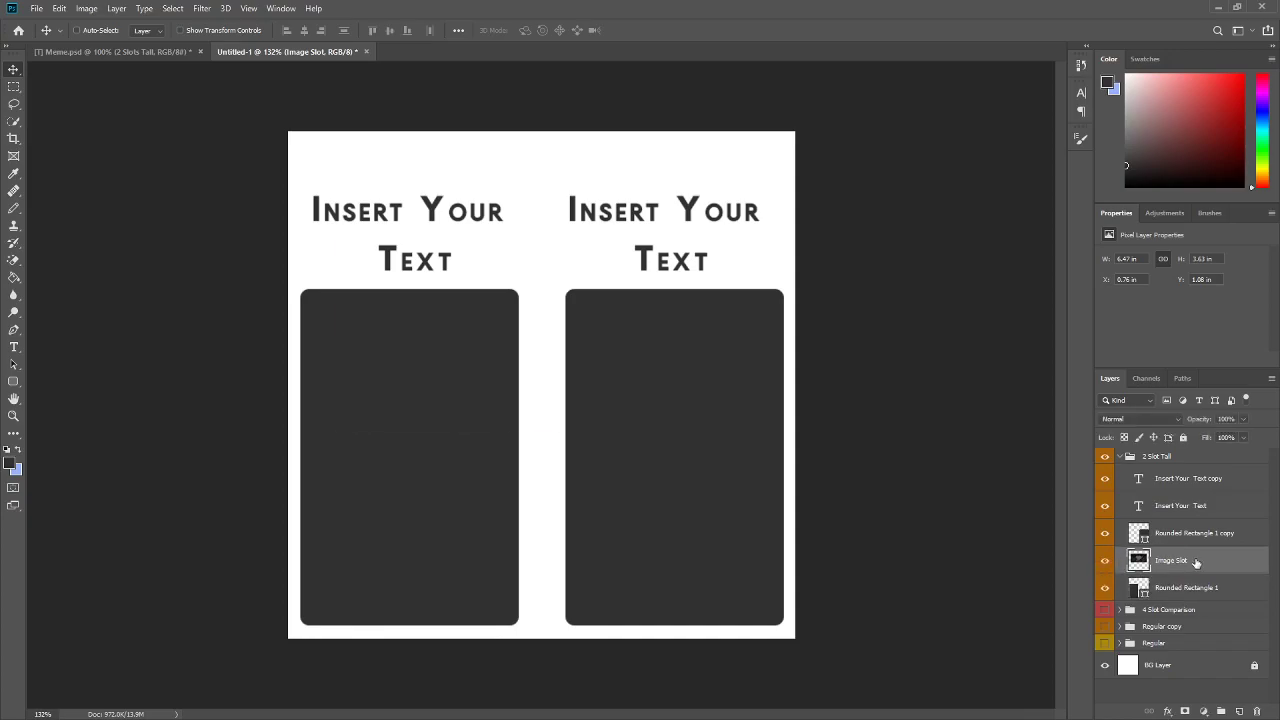
right_click(1194, 562)
left_click(1160, 249)
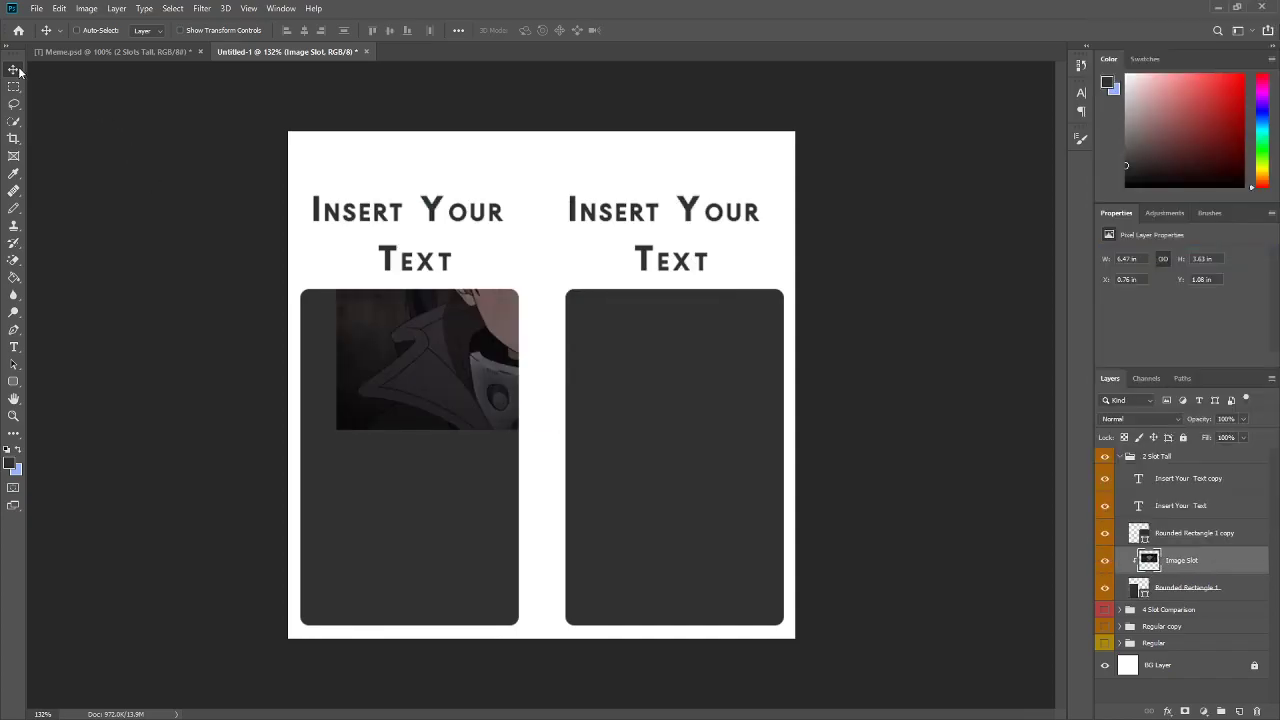
Step: Rotate the clipped image -90° and position it to fill the left slot
left_click_drag(605, 412, 543, 520)
key("ctrl+t")
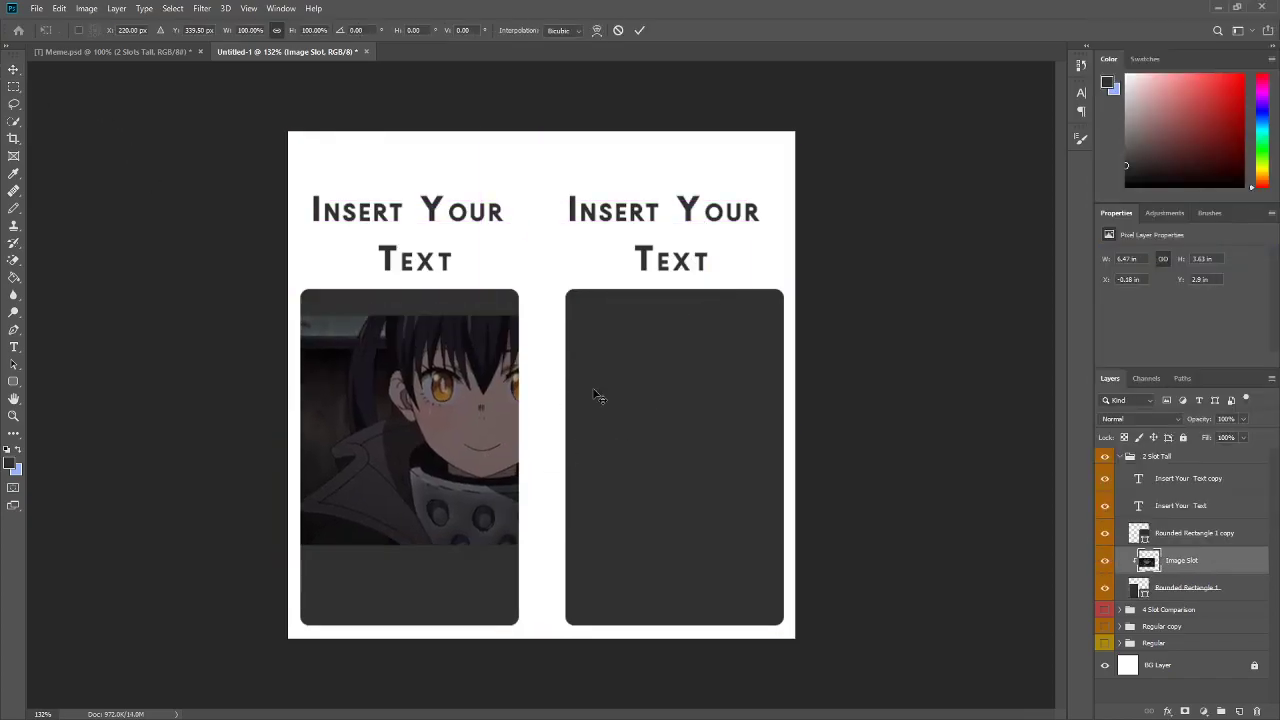
left_click_drag(710, 258, 340, 230)
left_click_drag(561, 560, 484, 562)
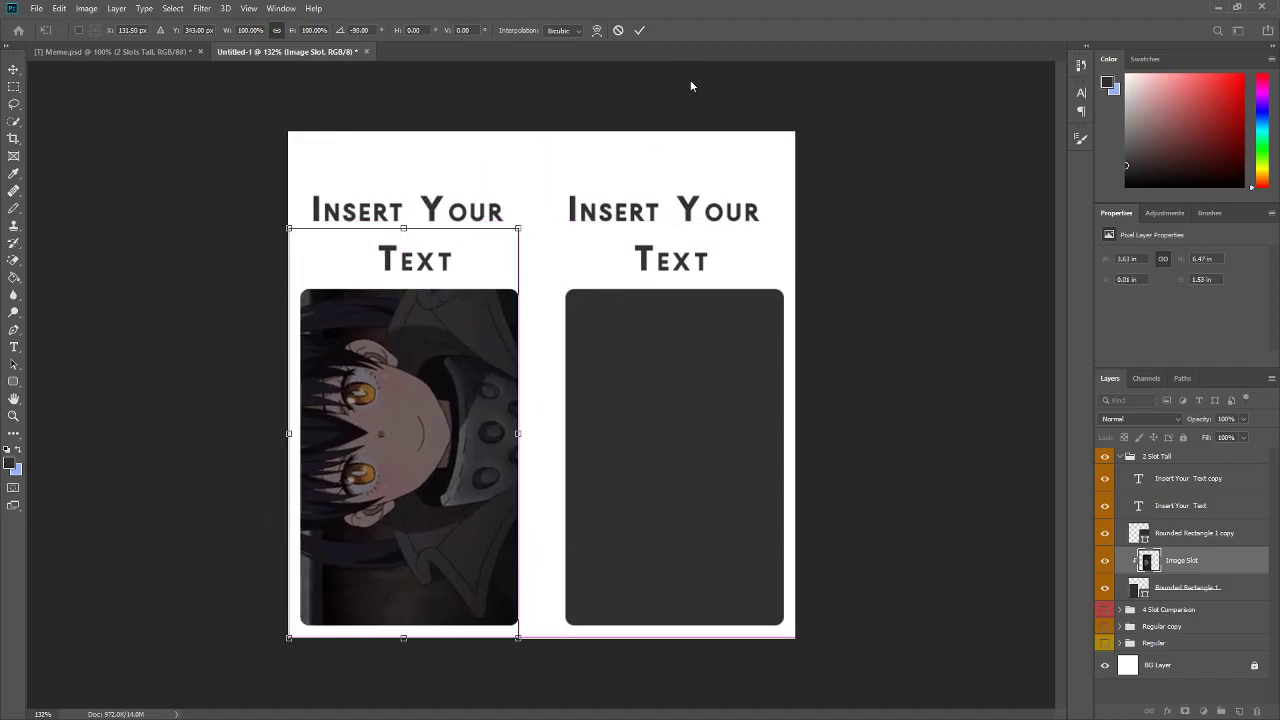
left_click(646, 37)
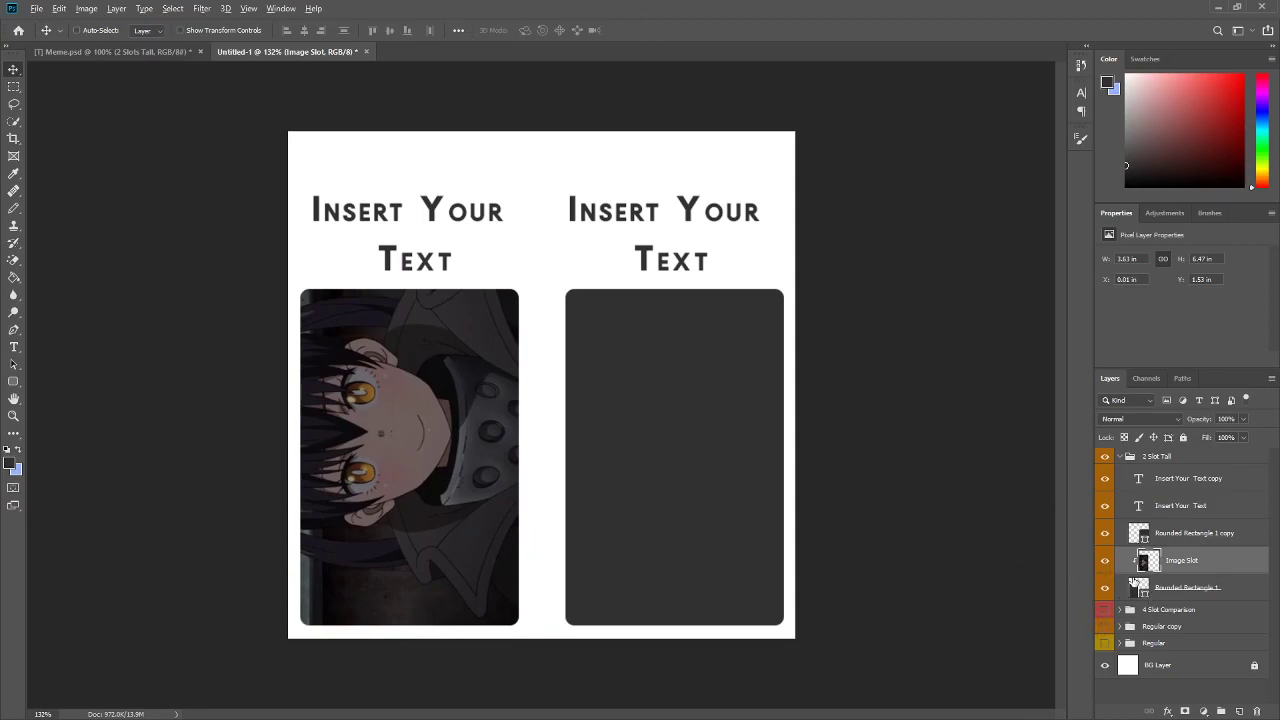
Step: Release and reapply the clipping mask between Image Slot and the left rectangle to demonstrate it
left_click(1121, 570, "alt")
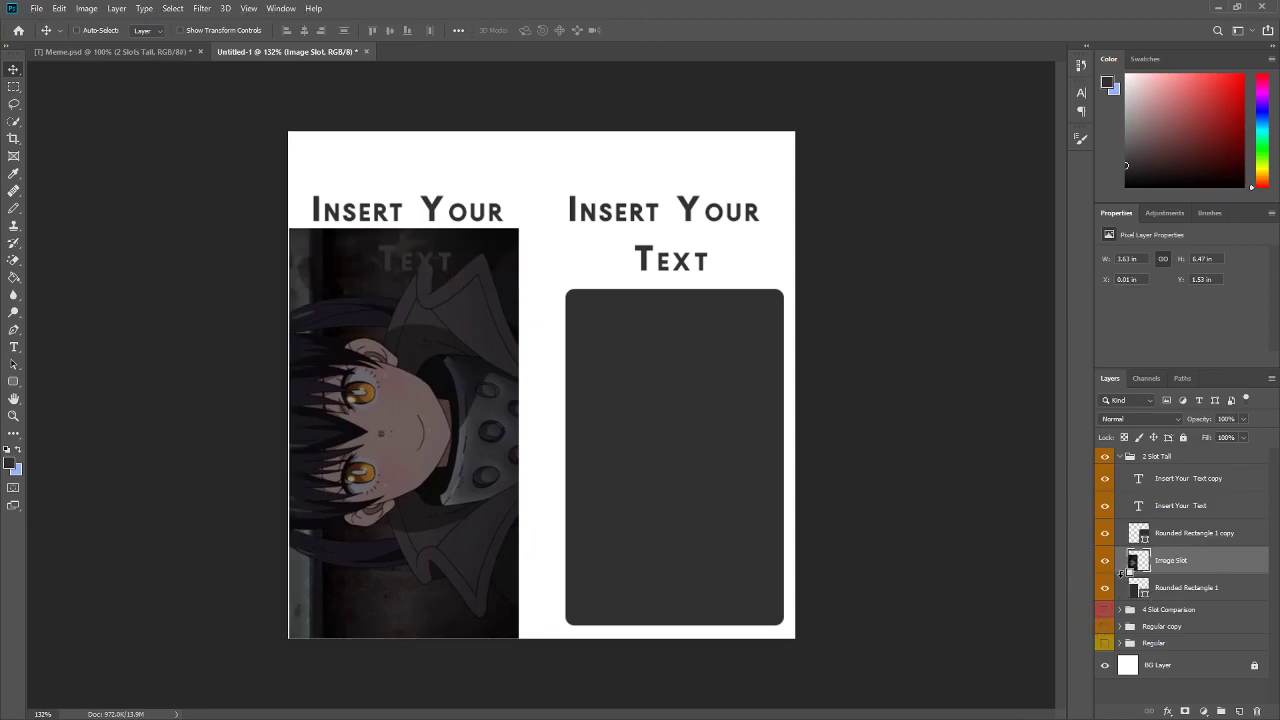
left_click(1121, 569, "alt")
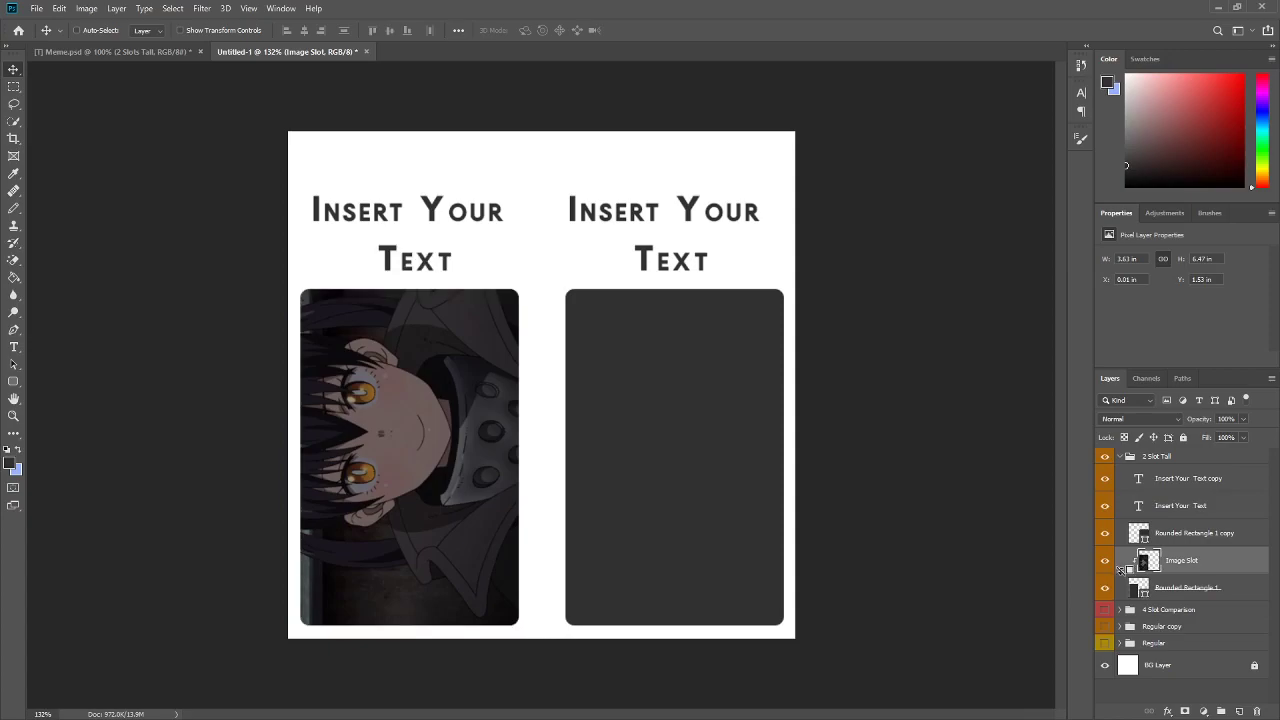
left_click(1121, 569, "alt")
left_click(1121, 569, "alt")
right_click(1183, 570)
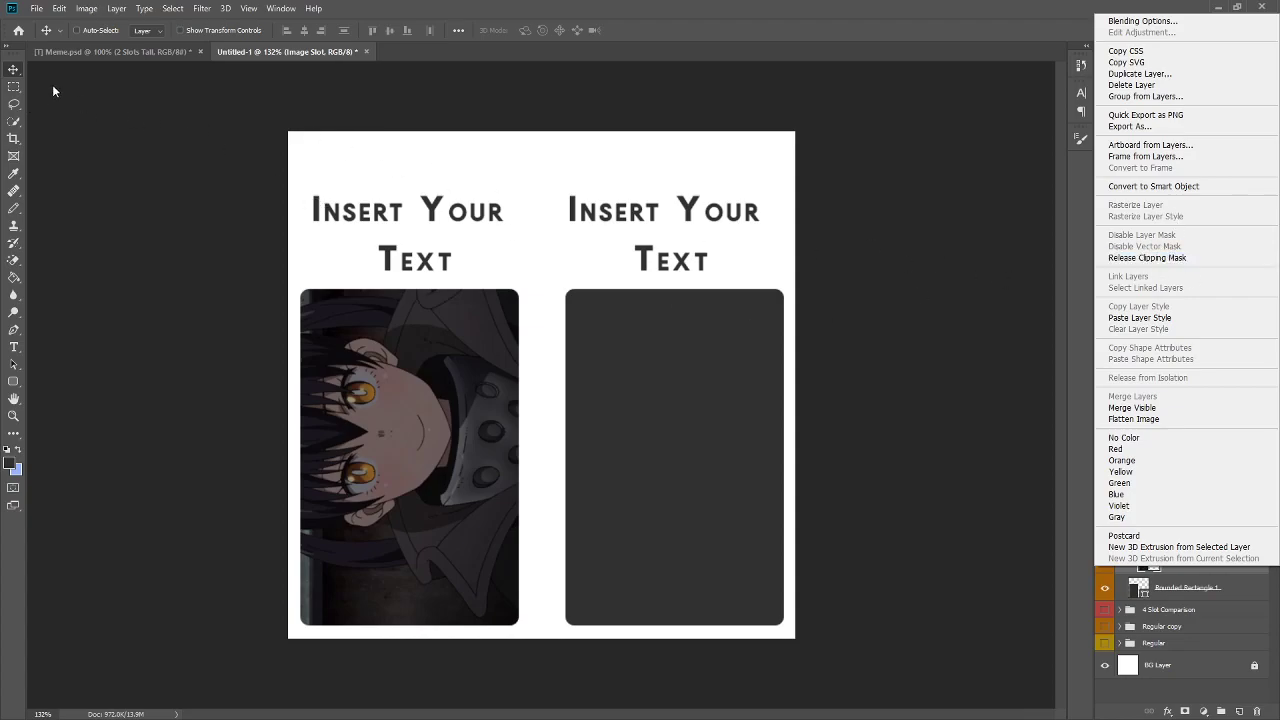
left_click(20, 70)
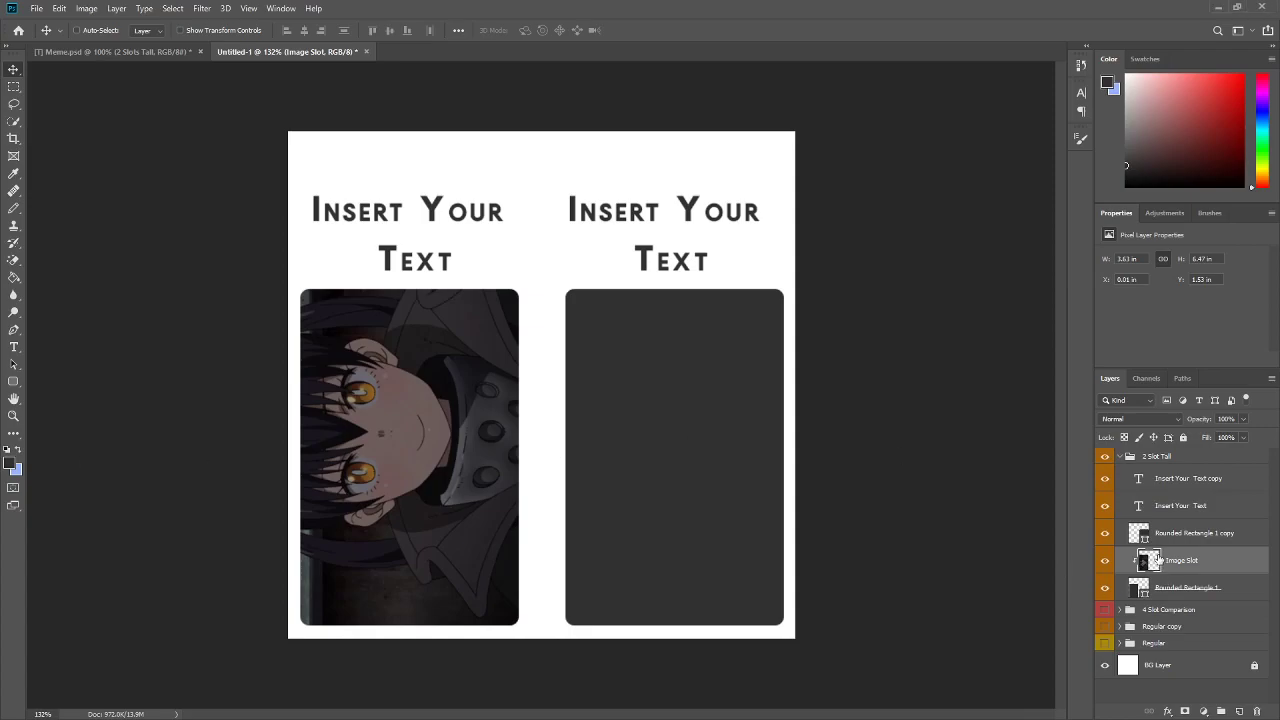
Step: Rename the two rounded rectangle layers Right and Left to match their slots
left_click(1188, 535)
double_click(1175, 534)
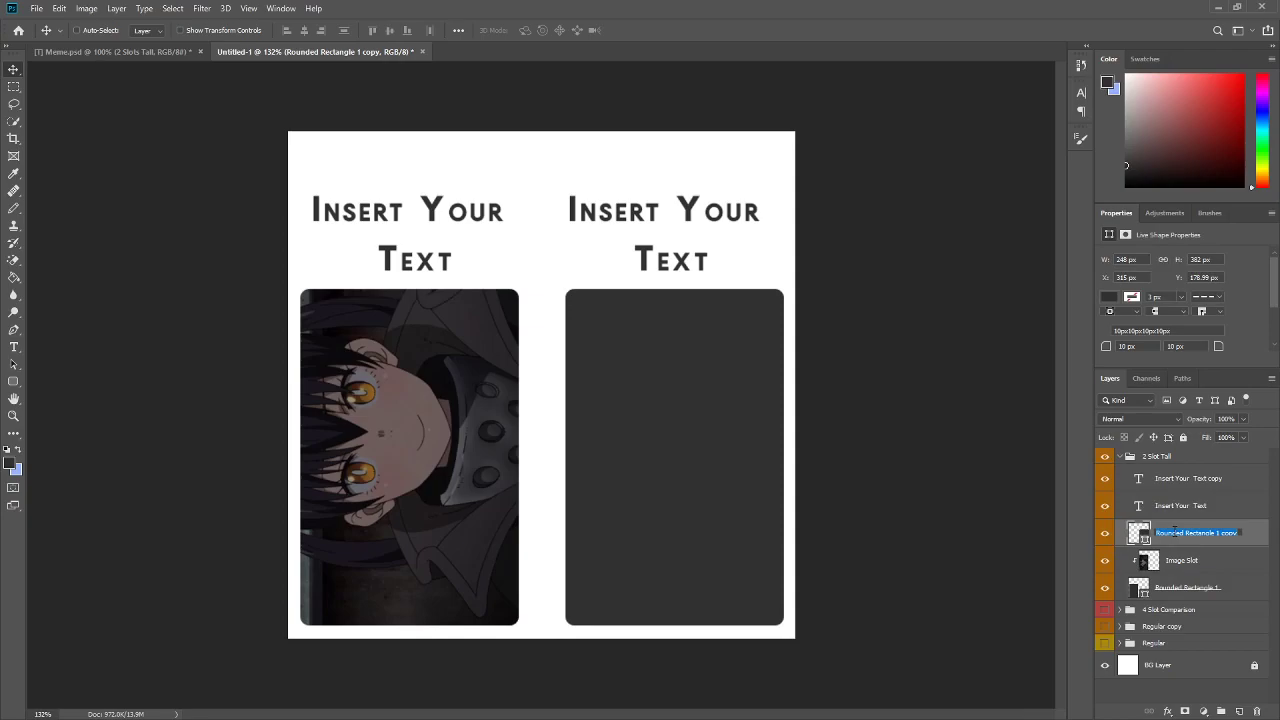
key("Return")
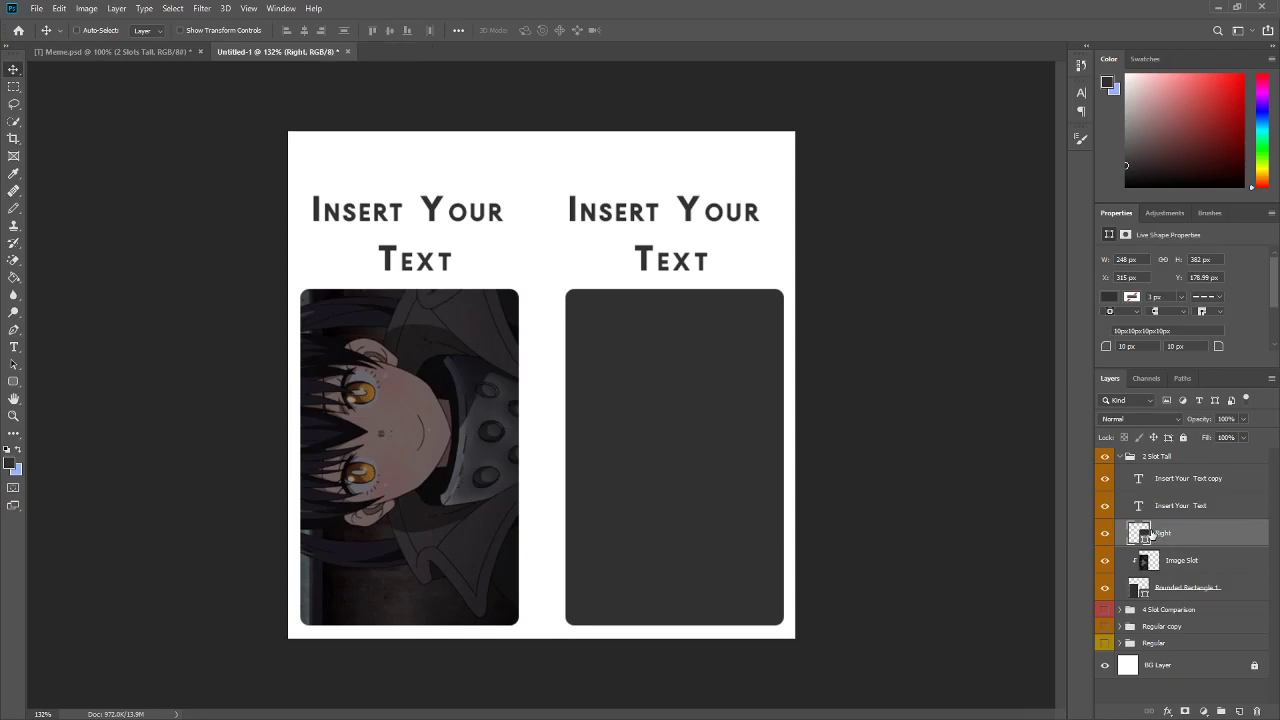
double_click(1185, 588)
type("Left")
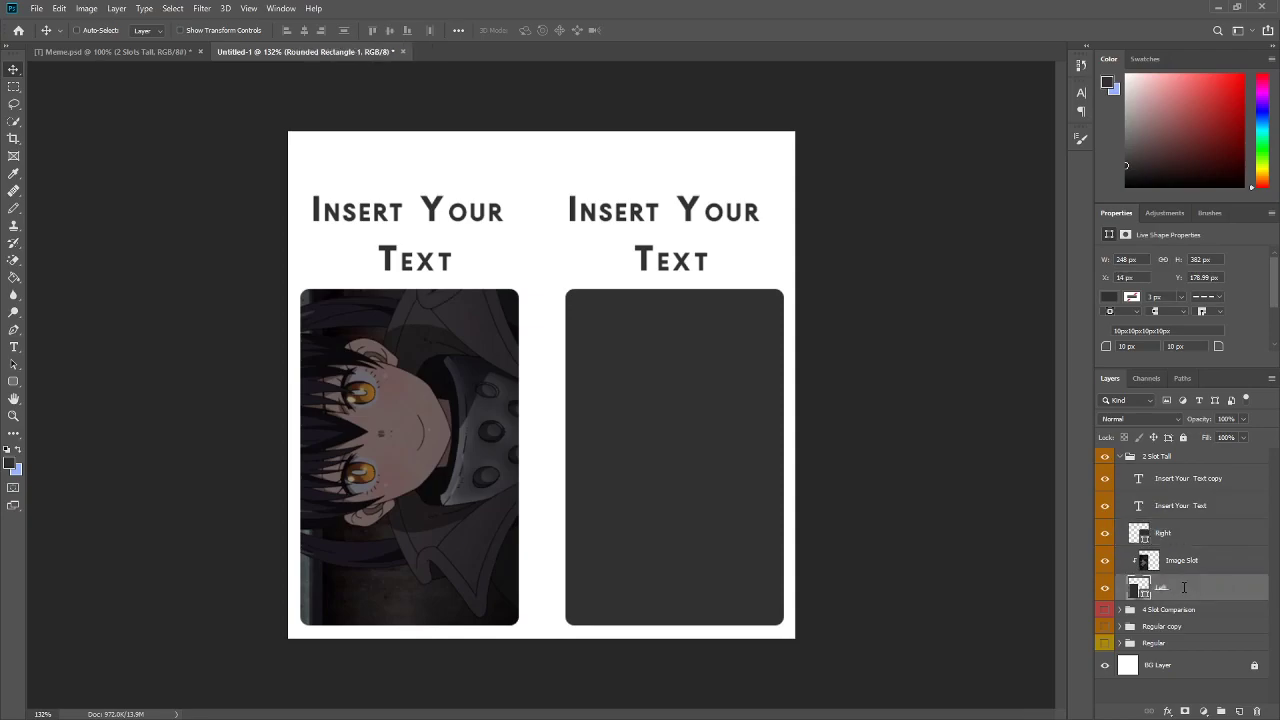
key("Return")
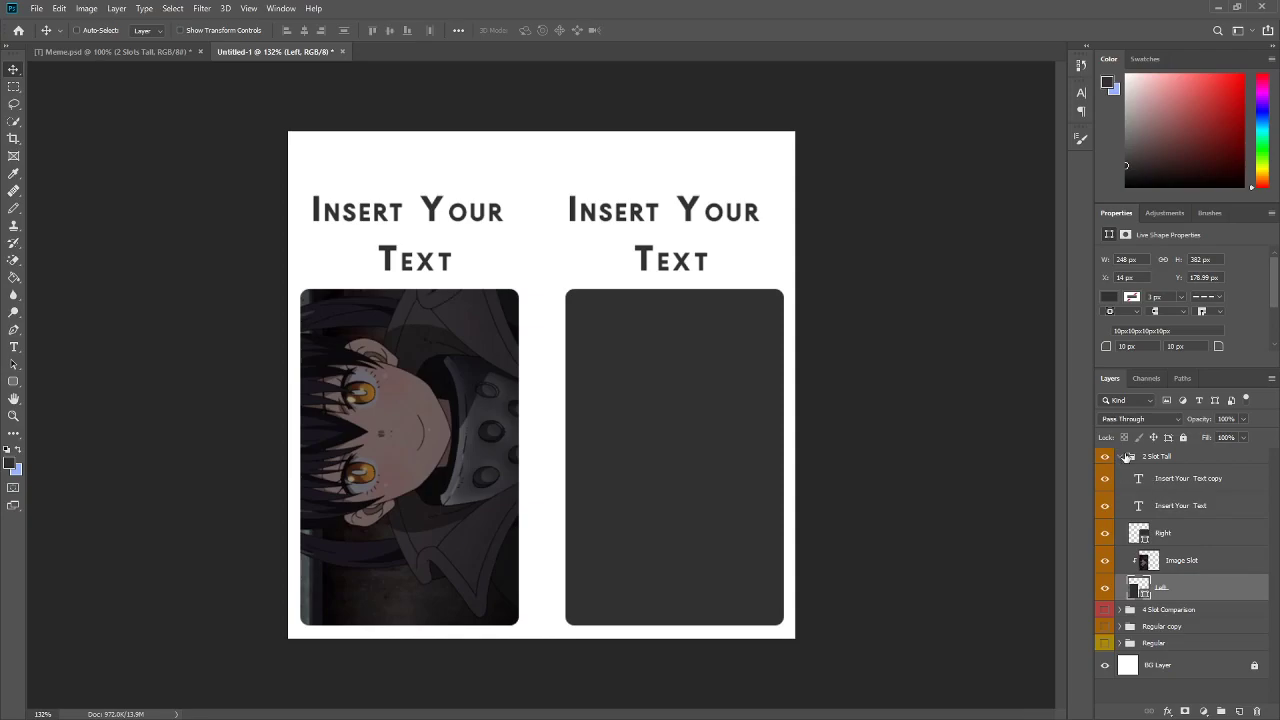
Step: Collapse the 2 Slot Tall group, hide 2 Slots Tall in Meme.psd and preview the Top/Bottom layout there
left_click(1127, 456)
left_click(1120, 457)
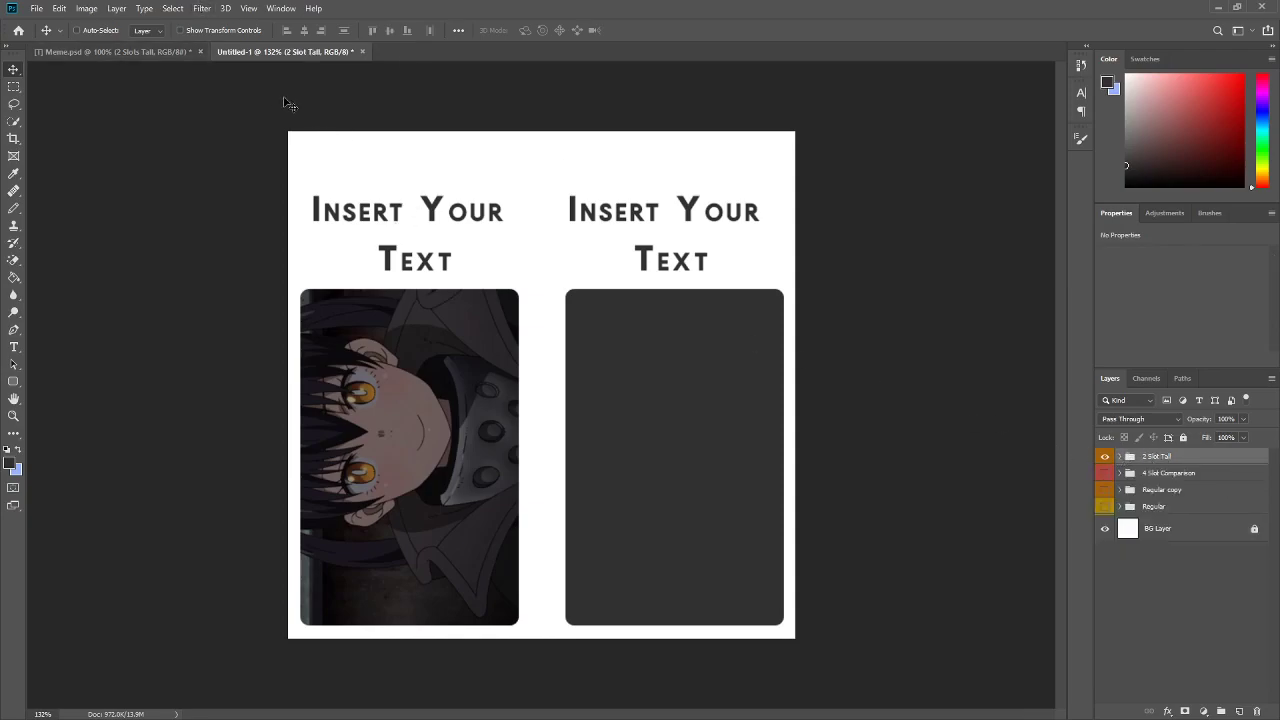
key("ctrl+Tab")
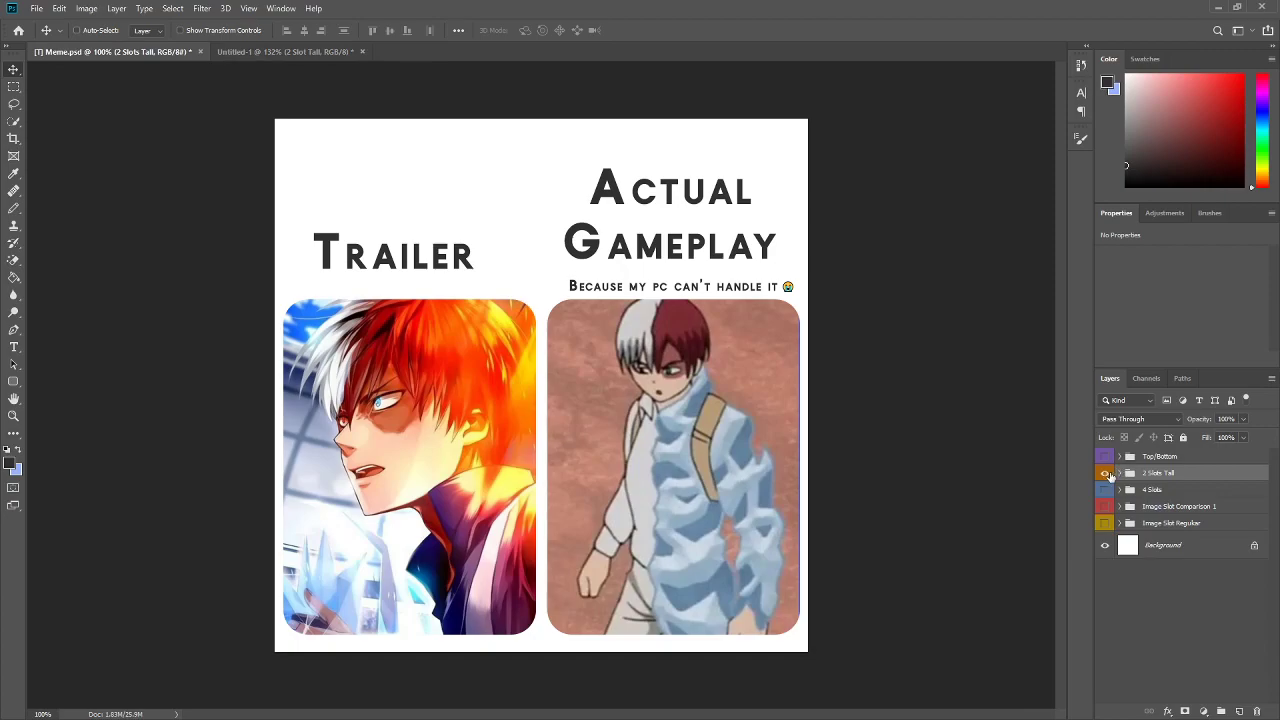
left_click(1106, 474)
left_click(1106, 457)
left_click(1105, 458)
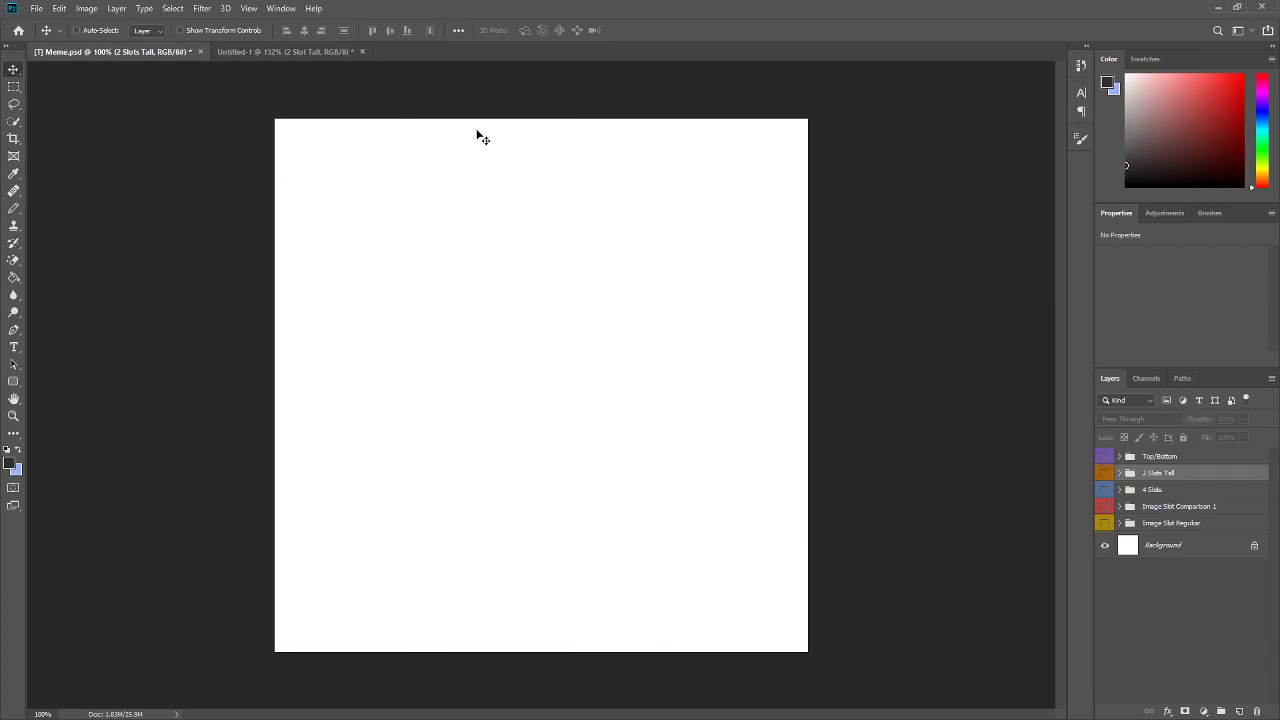
Step: Return to the untitled template, label the 2 Slot Tall group green and hide it
left_click(291, 56)
right_click(1106, 456)
left_click(1125, 533)
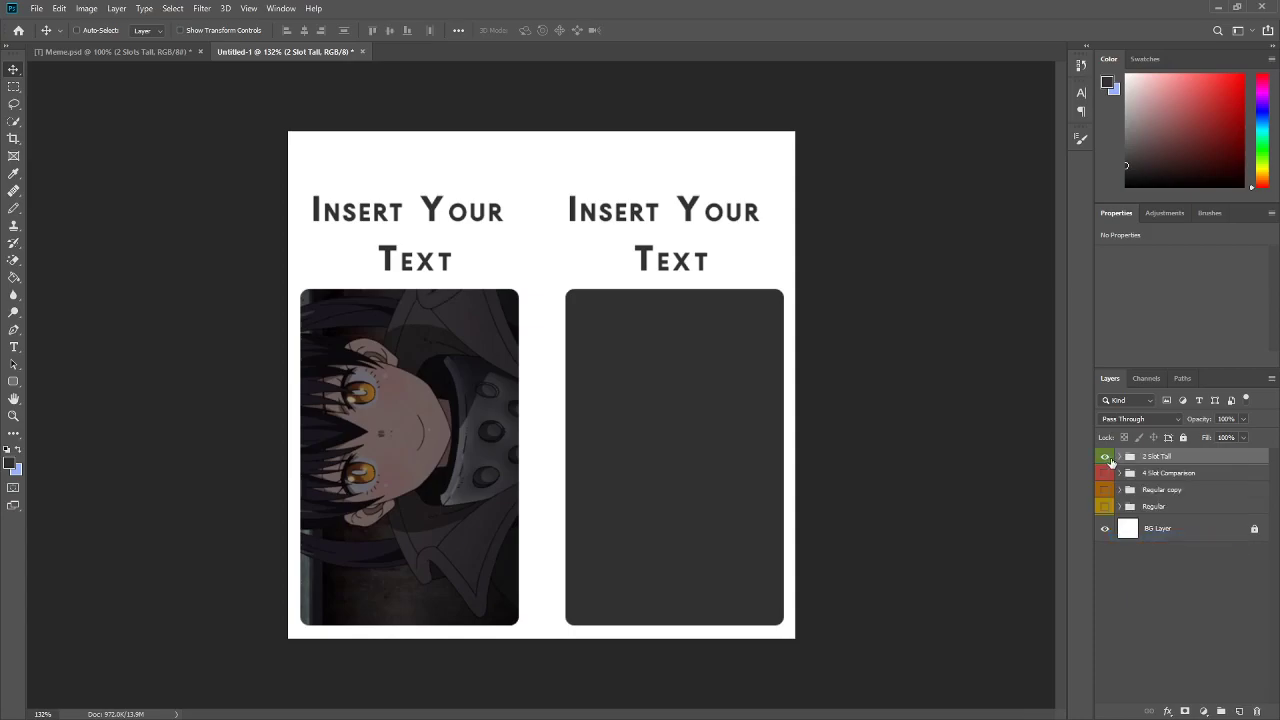
left_click(1106, 459)
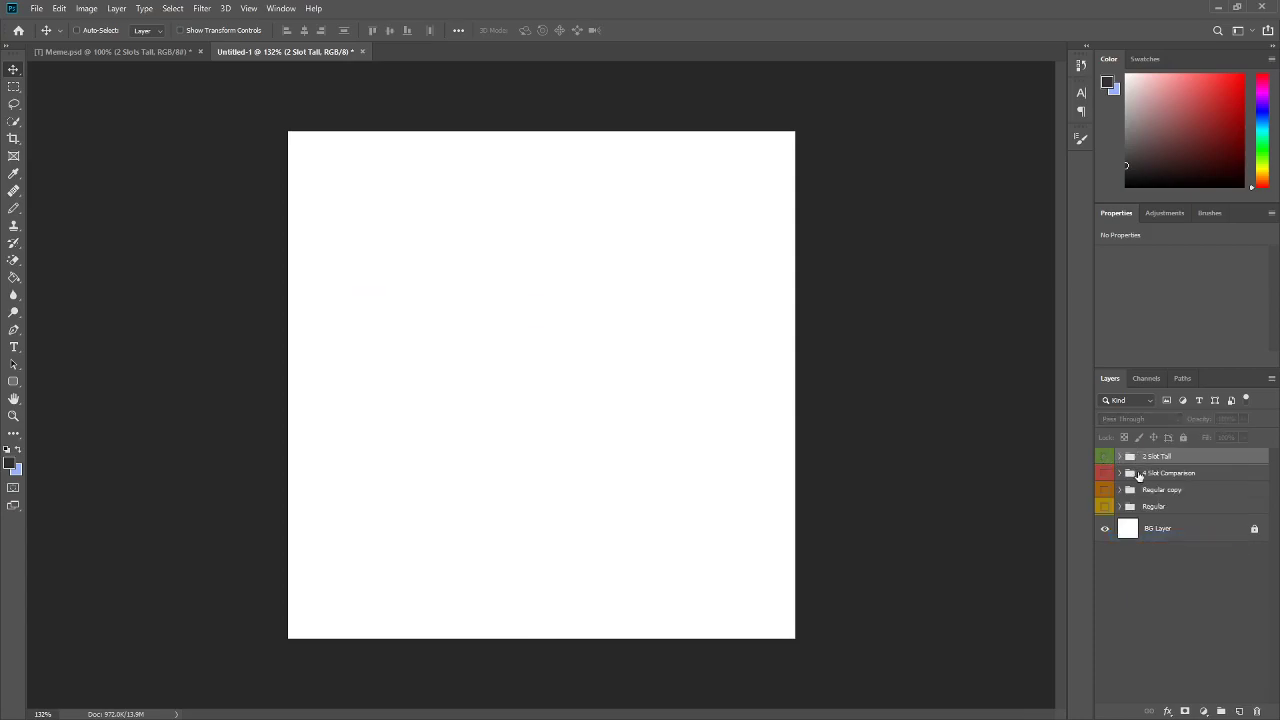
Step: Duplicate the 2 Slot Tall group and give the copy a blue colour label
left_click(1140, 474)
left_click(1157, 459)
key("ctrl+j")
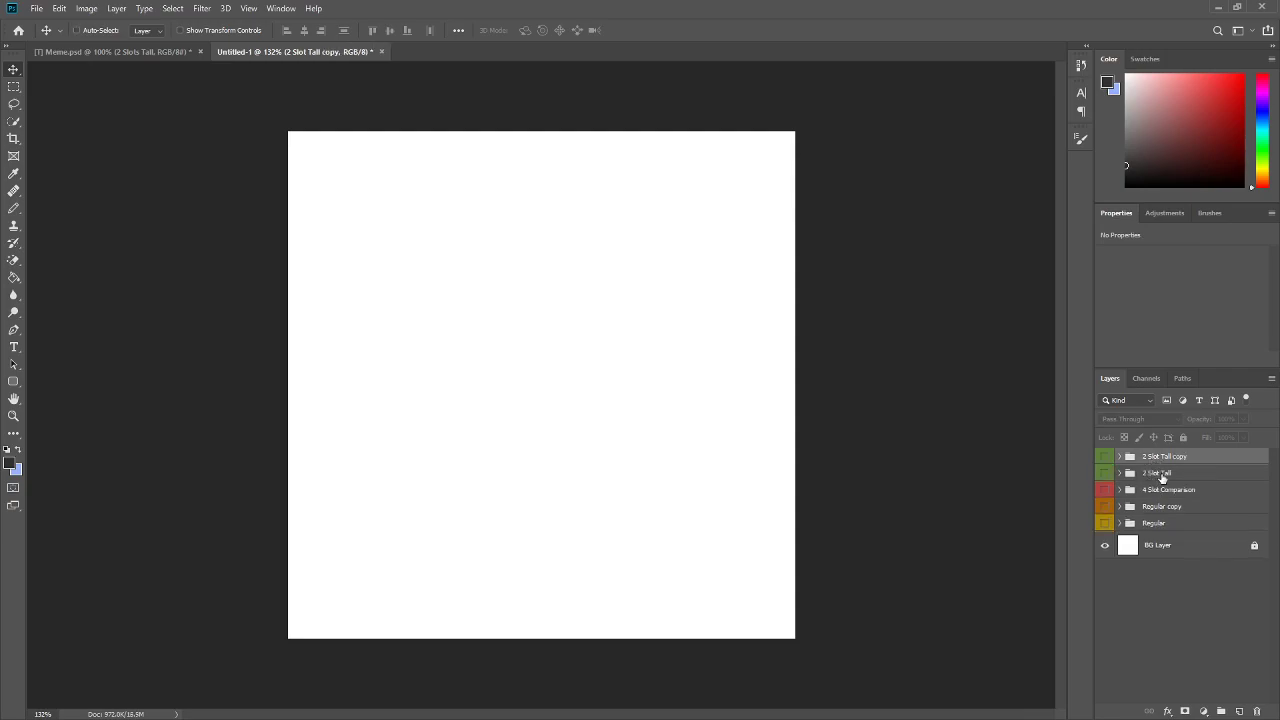
right_click(1103, 462)
left_click(1130, 551)
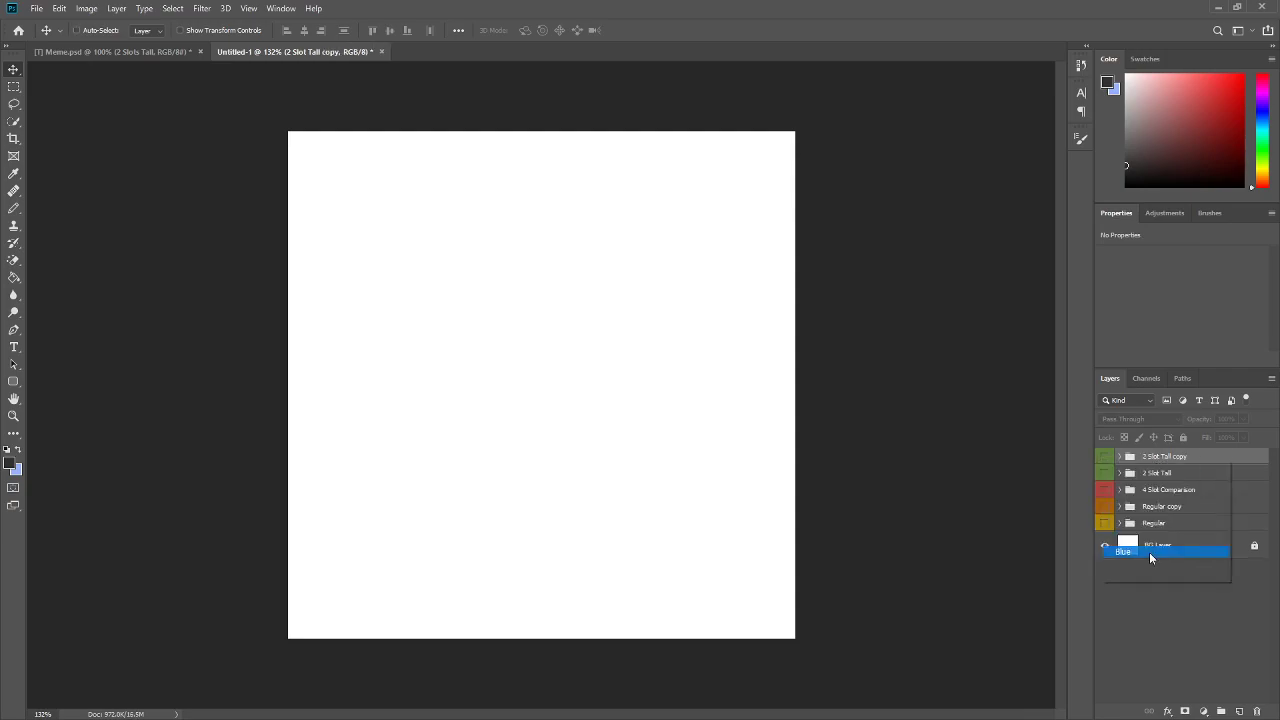
Step: Rename the blue group copy Top/Bottom, then make it visible and expand its layers
left_click(168, 53)
left_click(313, 53)
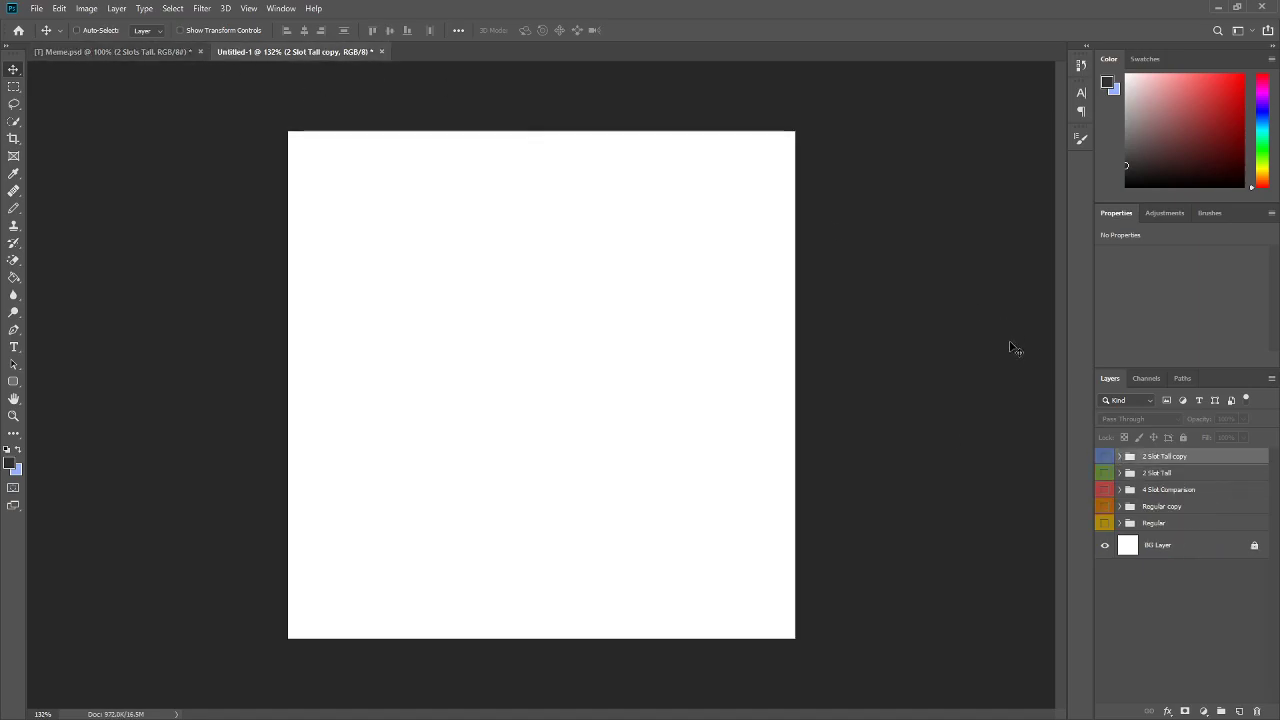
double_click(1165, 457)
type("Top/Bottom")
key("Return")
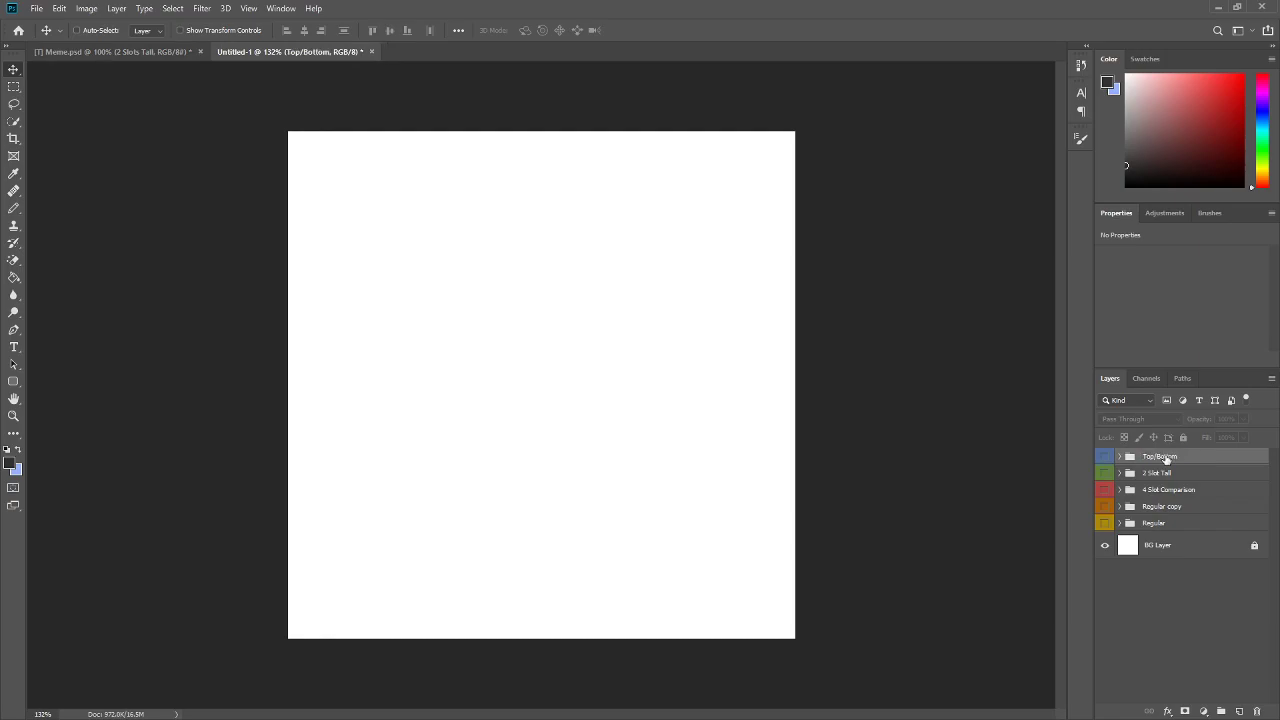
left_click(1105, 456)
left_click(1119, 456)
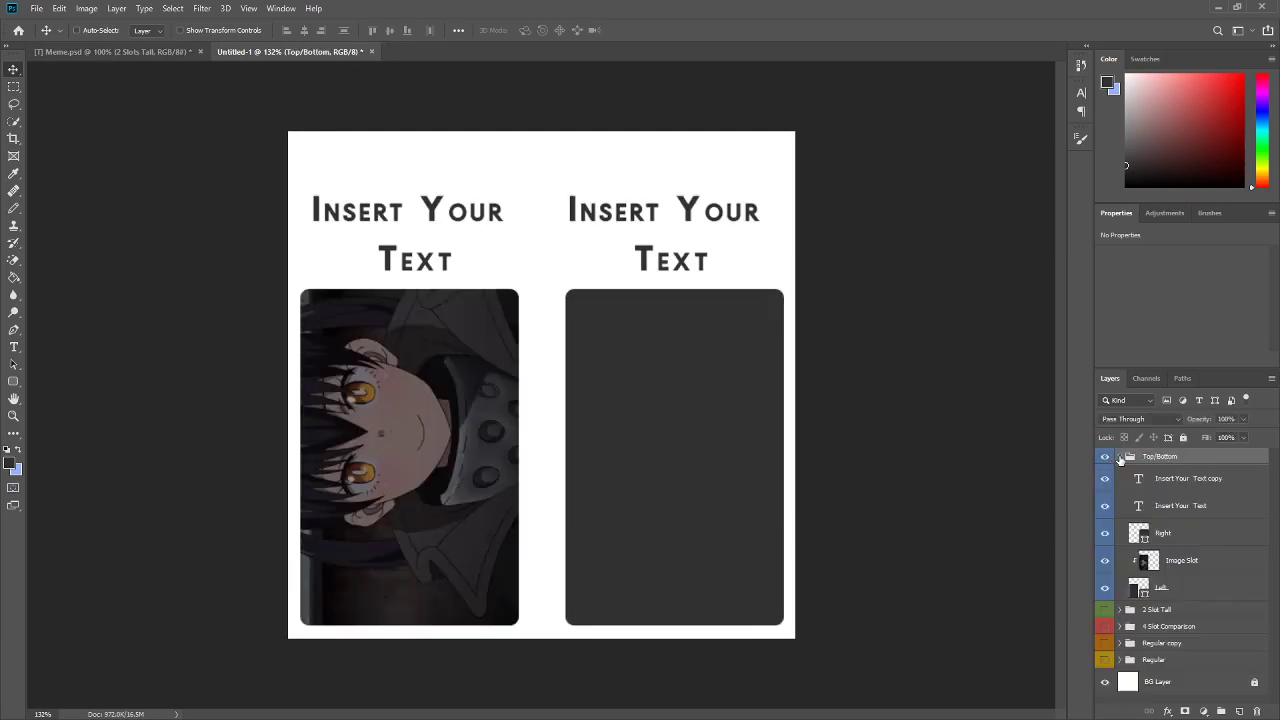
double_click(1142, 457)
left_click(1165, 456)
double_click(1178, 479)
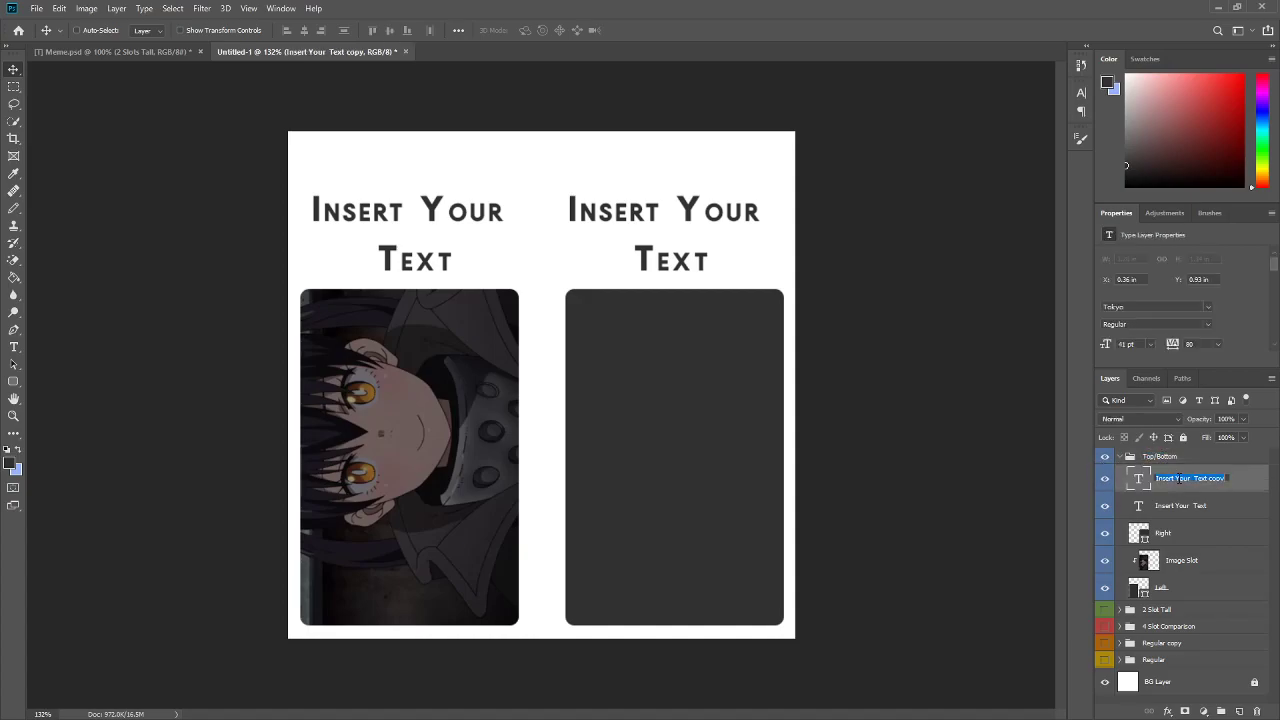
left_click(1173, 508)
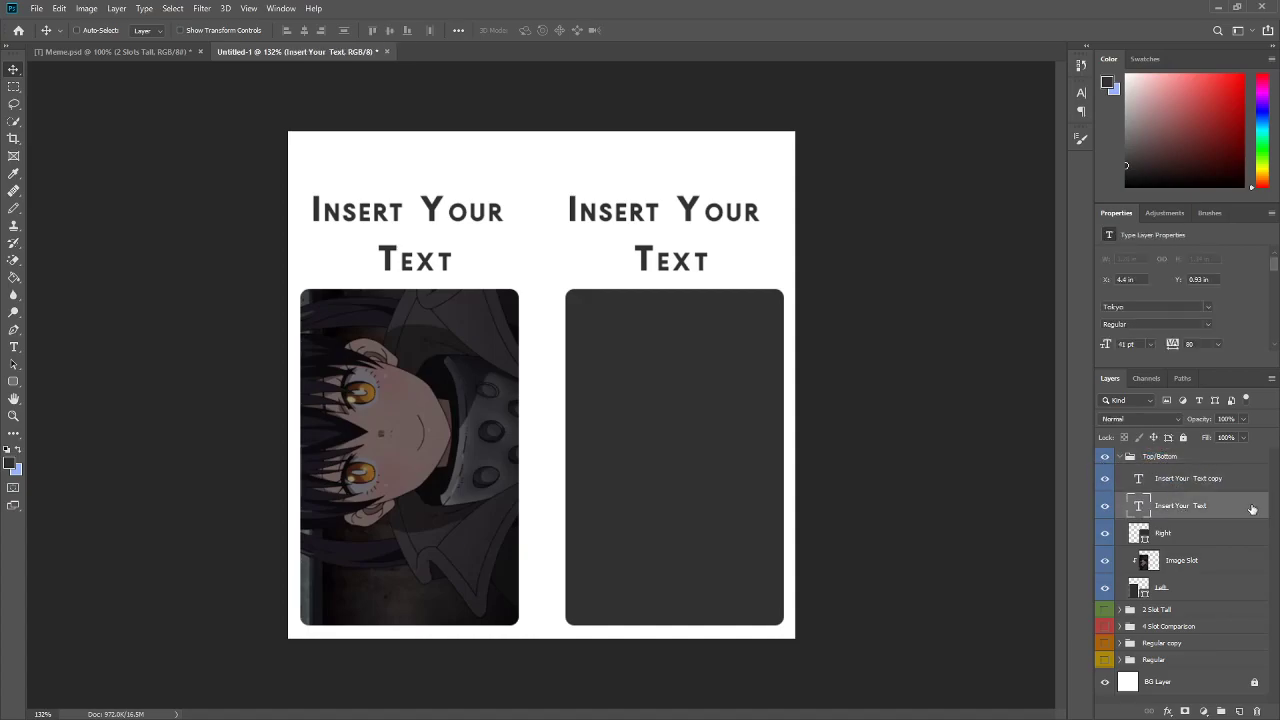
double_click(1249, 509)
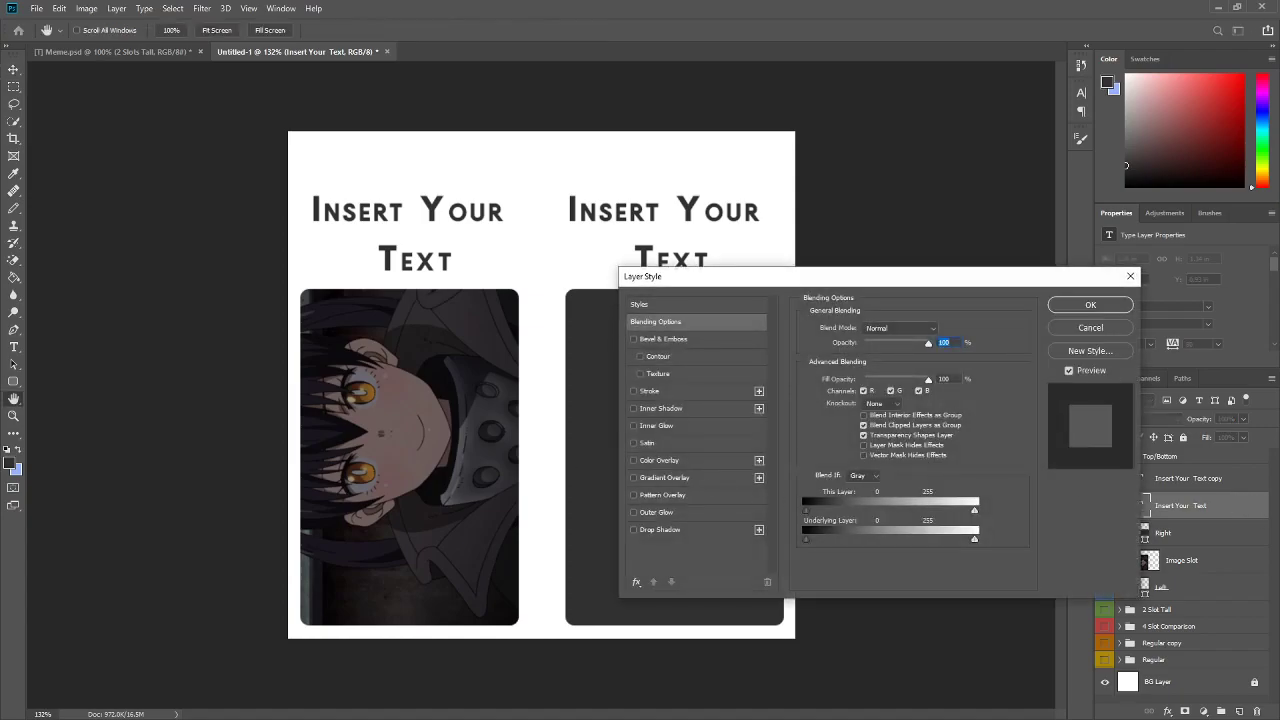
left_click_drag(899, 285, 749, 224)
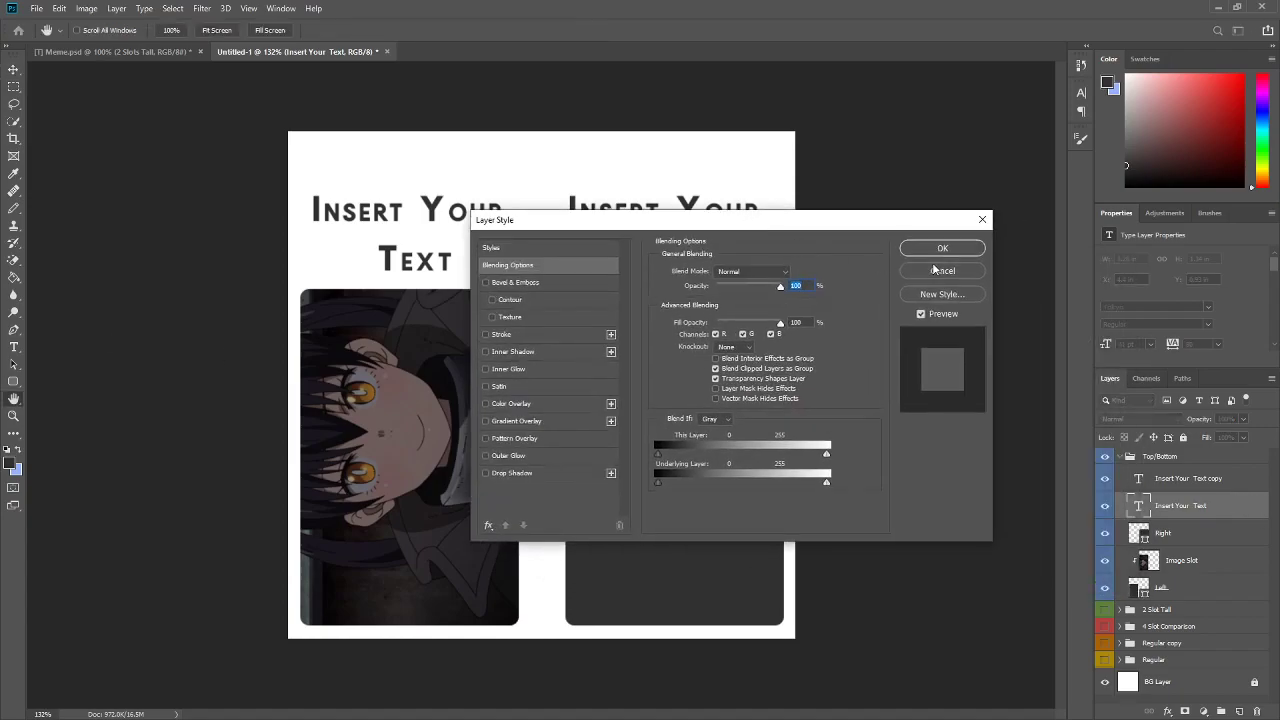
left_click(945, 268)
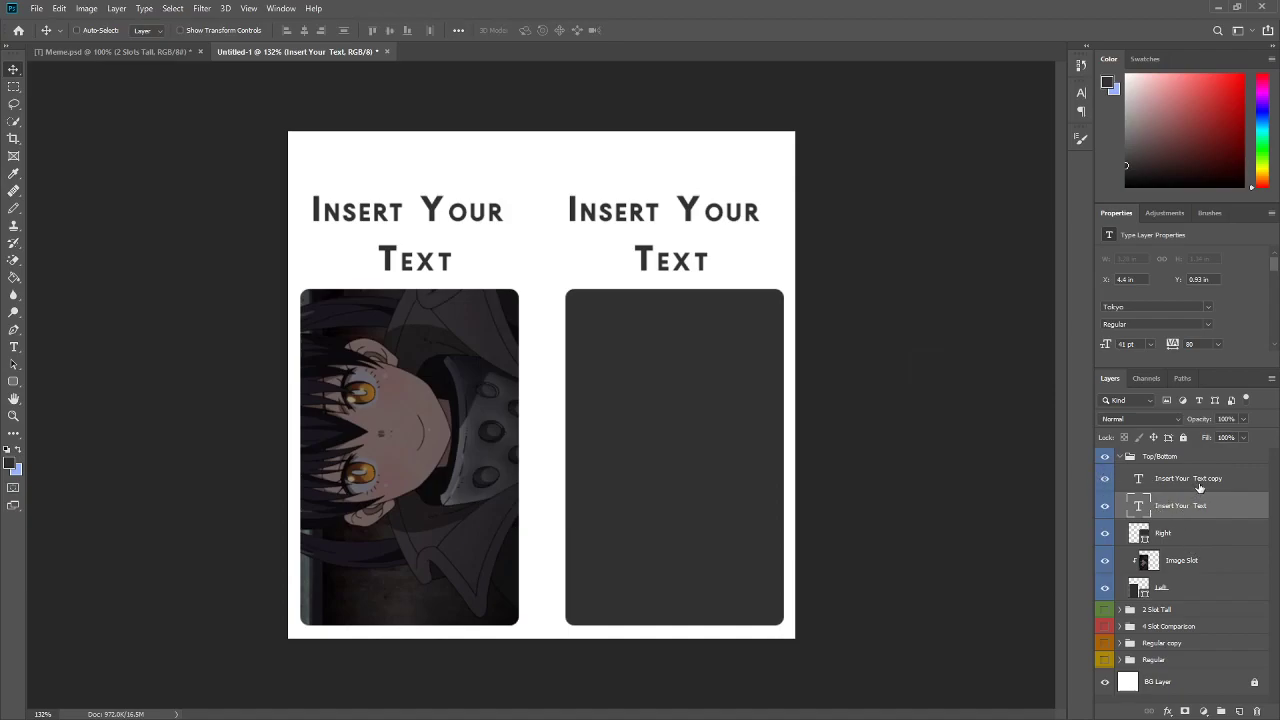
Step: Move the left text to the canvas's lower right and shift the other text slightly right and down
left_click(1200, 487)
left_click_drag(686, 220, 946, 538)
left_click_drag(714, 240, 729, 248)
Step: Hide the Image Slot layer, then move and reshape the Left rectangle into a 297 × 260 px slot at the canvas's upper left
left_click(1120, 568)
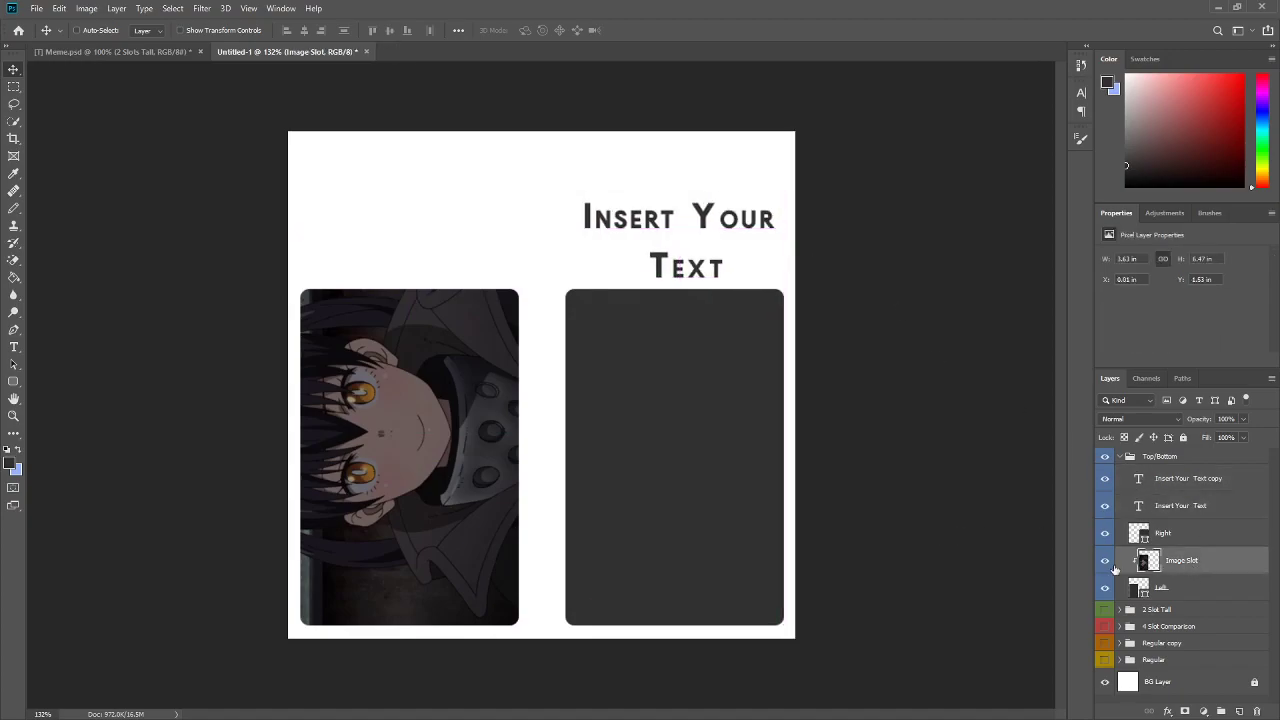
left_click(1104, 565)
left_click(1162, 588)
key("ctrl+t")
left_click_drag(479, 425, 483, 292)
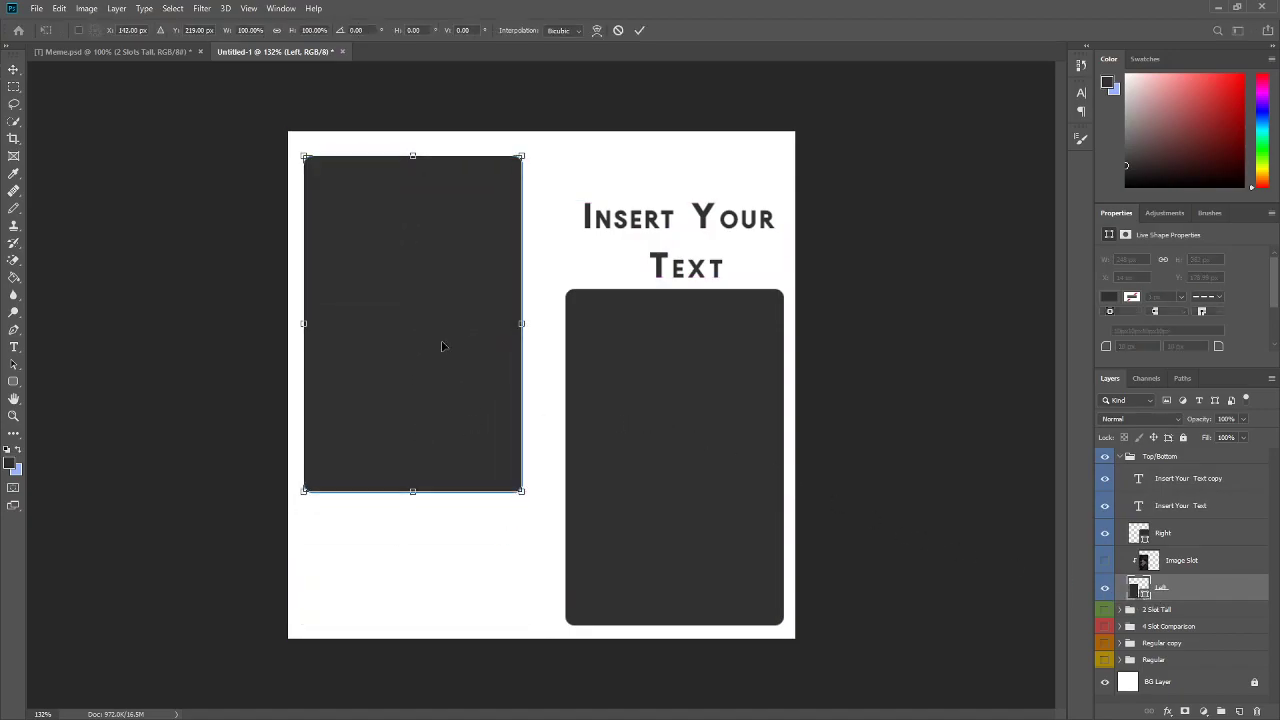
left_click_drag(517, 500, 561, 429)
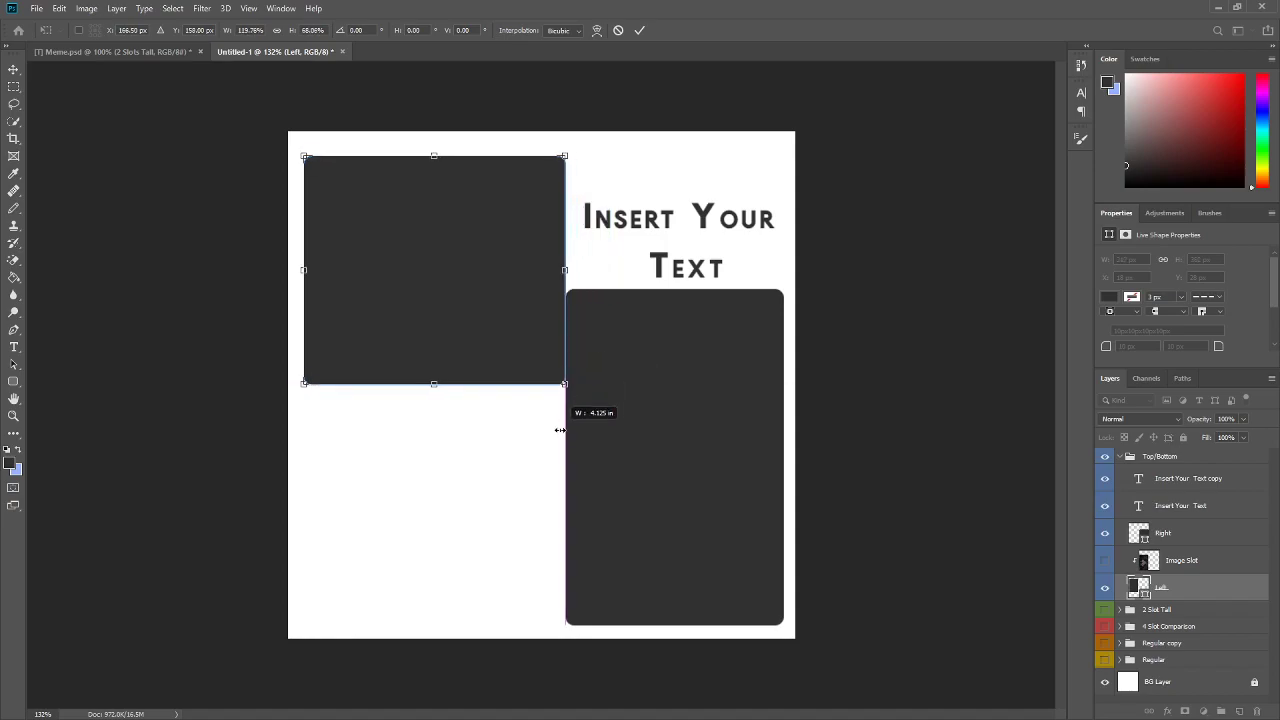
left_click(639, 30)
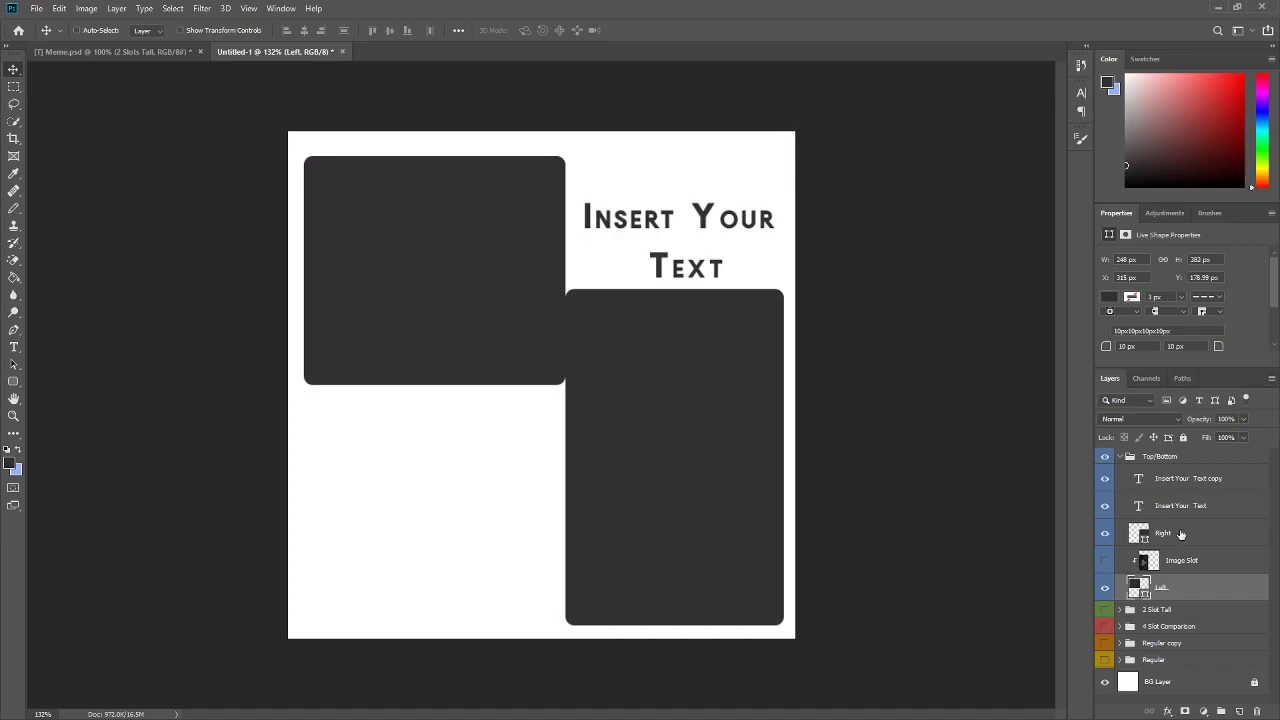
Step: Delete the Right rectangle layer and set the Left rectangle's corner radius to 26 px
left_click(1180, 535)
key("Delete")
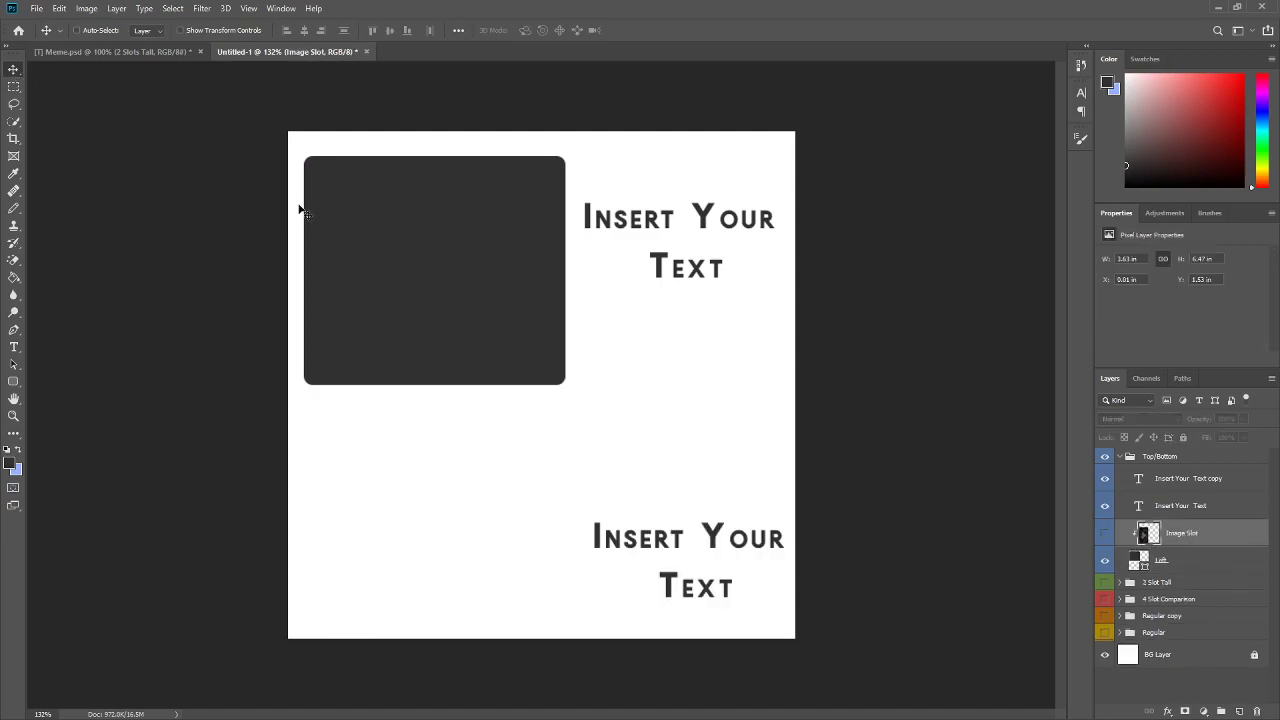
left_click(1204, 564)
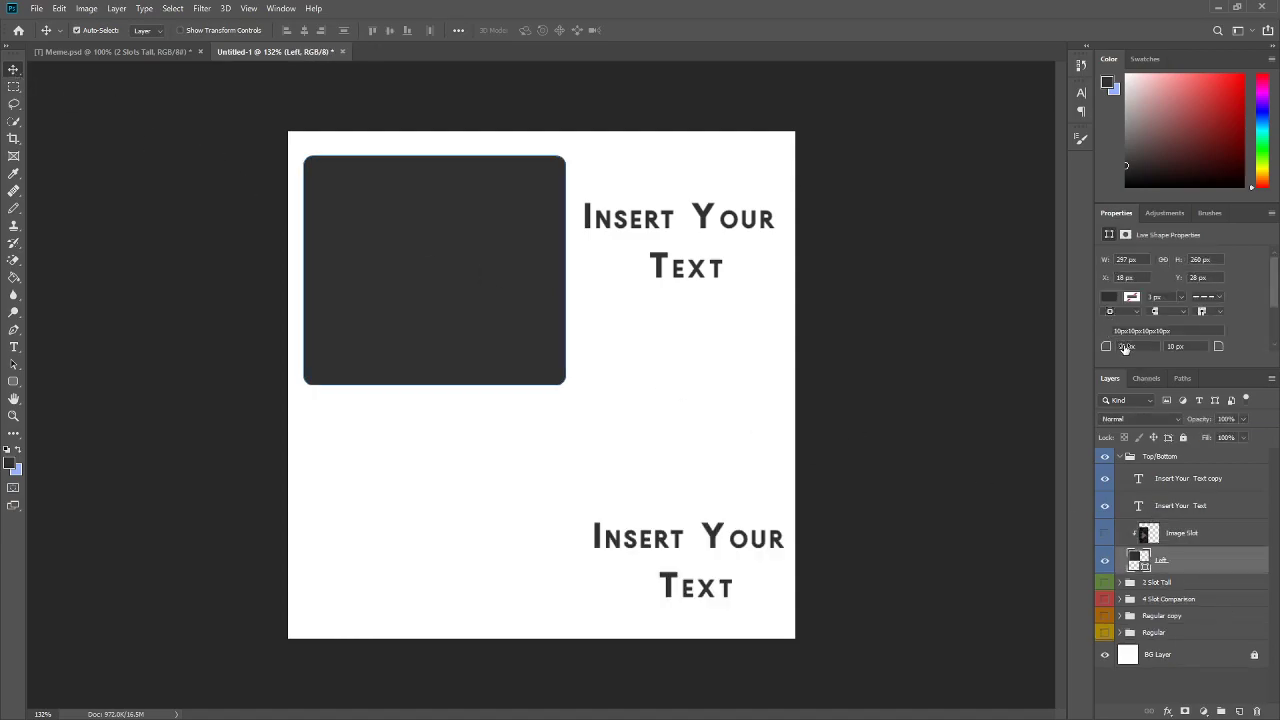
left_click_drag(1127, 347, 1143, 347)
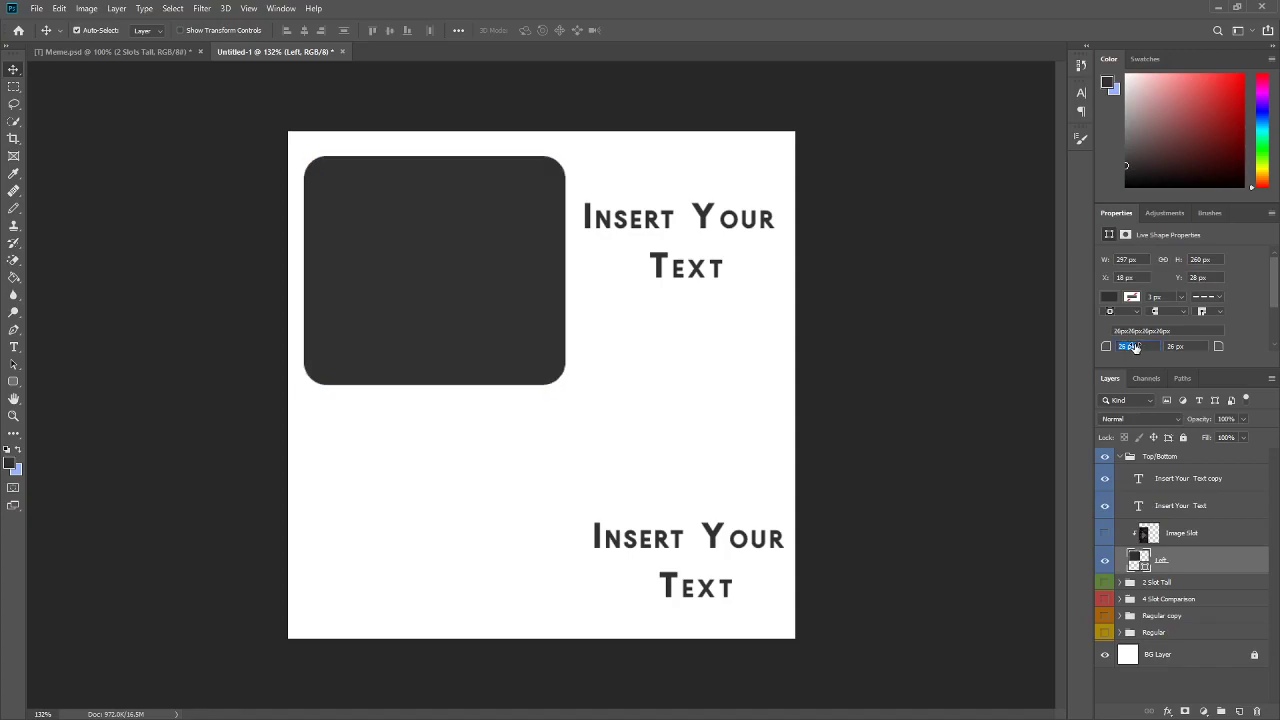
Step: Enlarge the upper rectangle to about 305 × 273 px, extending it toward its upper right
key("ctrl+t")
left_click_drag(562, 268, 557, 268)
mouse_move(560, 157)
left_mouse_down()
mouse_move(582, 141)
mouse_move(572, 145)
left_mouse_up()
key("Return")
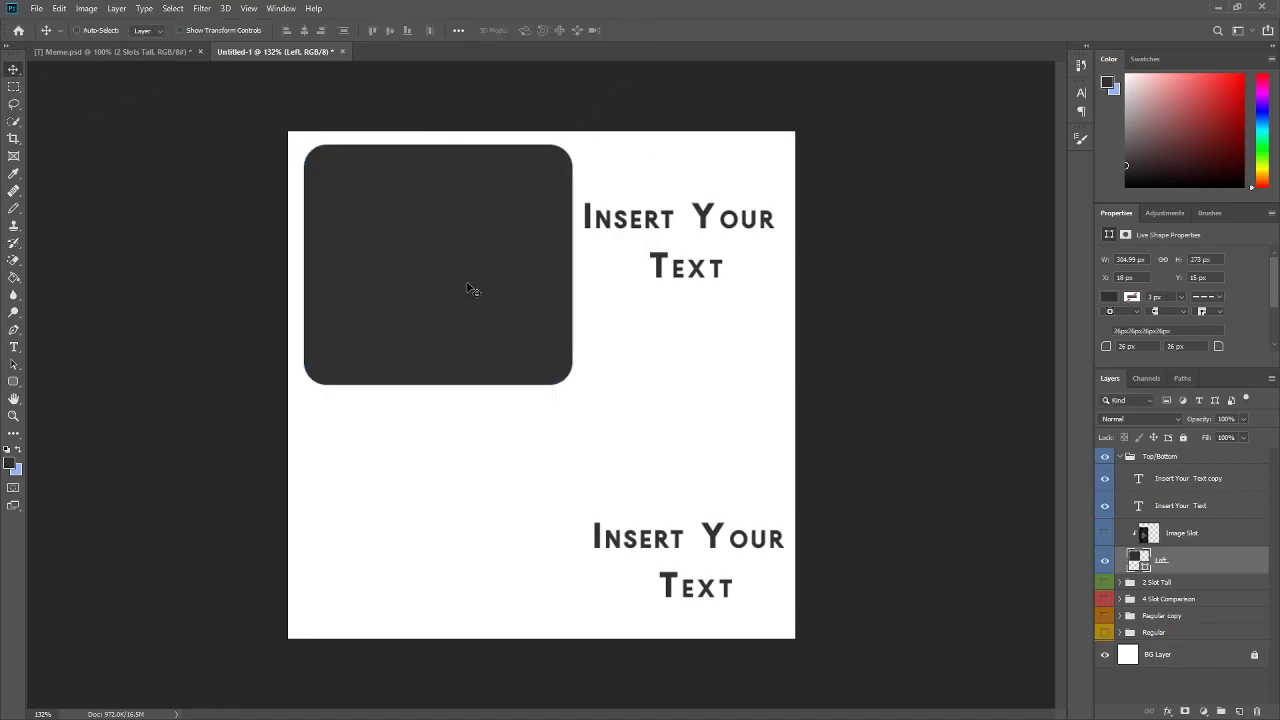
Step: Rename the Left rectangle layer Top
double_click(1162, 561)
type("Top")
key("Return")
Step: Duplicate the Top rectangle and move the copy, together with Image Slot, straight down below the original
key("ctrl+j")
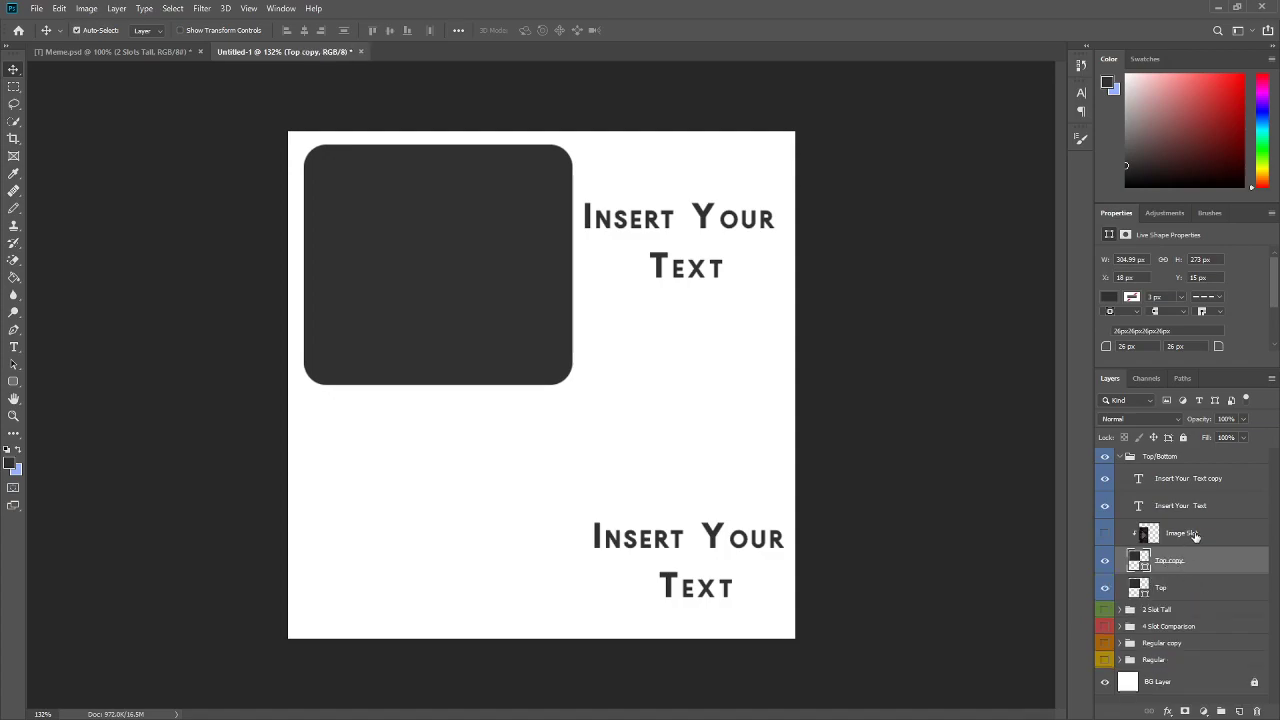
left_click(1194, 538, "ctrl")
left_click_drag(462, 320, 457, 564)
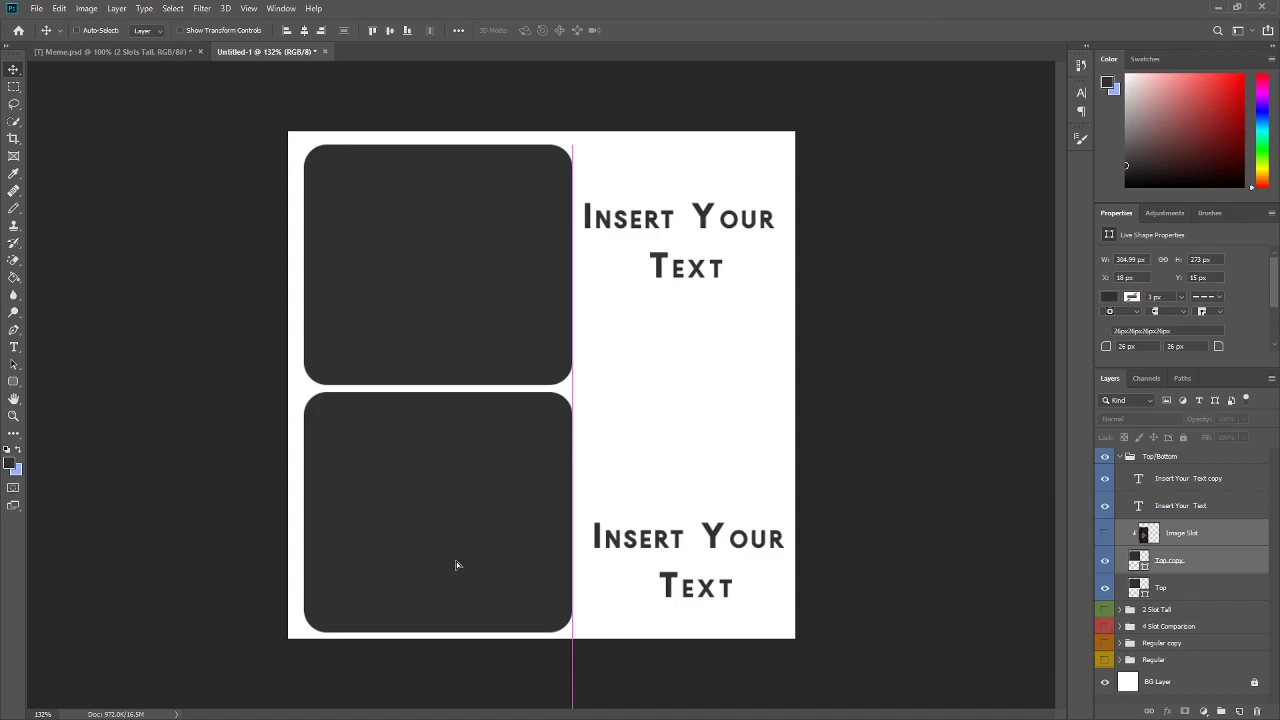
Step: Rename the duplicated lower rectangle layer Bottom
left_click(13, 347)
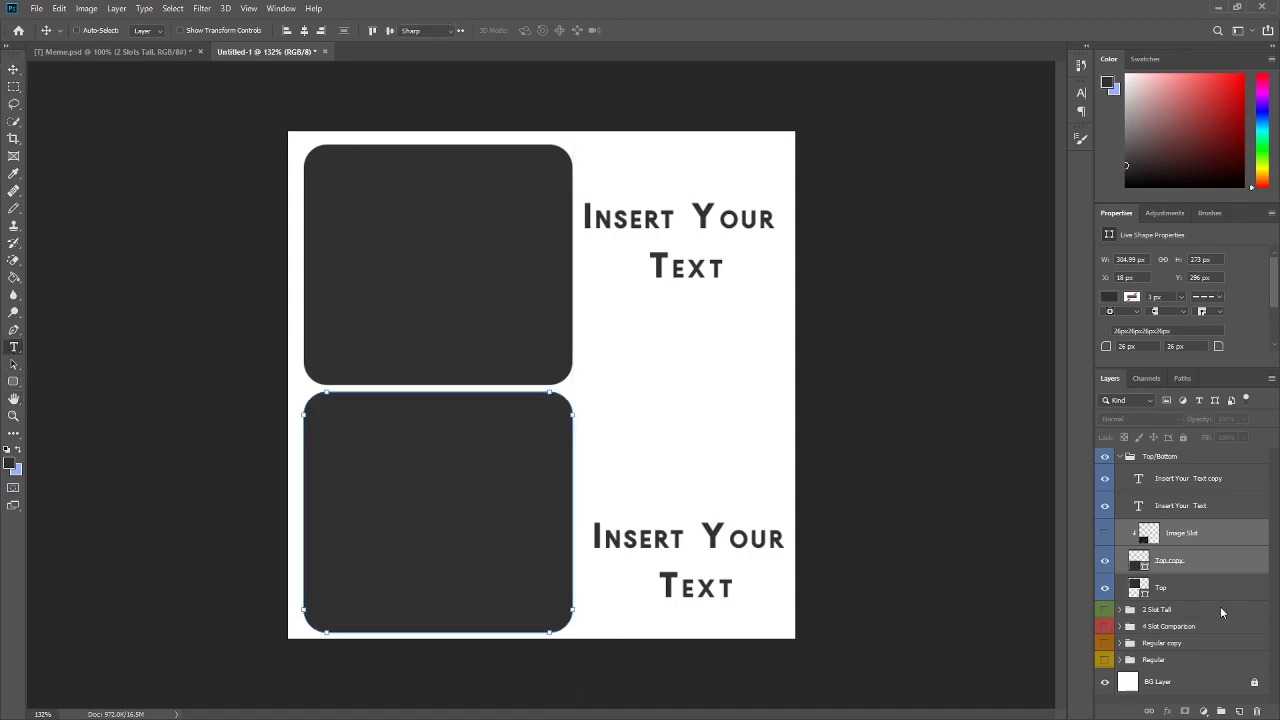
double_click(1170, 561)
type("Bottom")
key("Return")
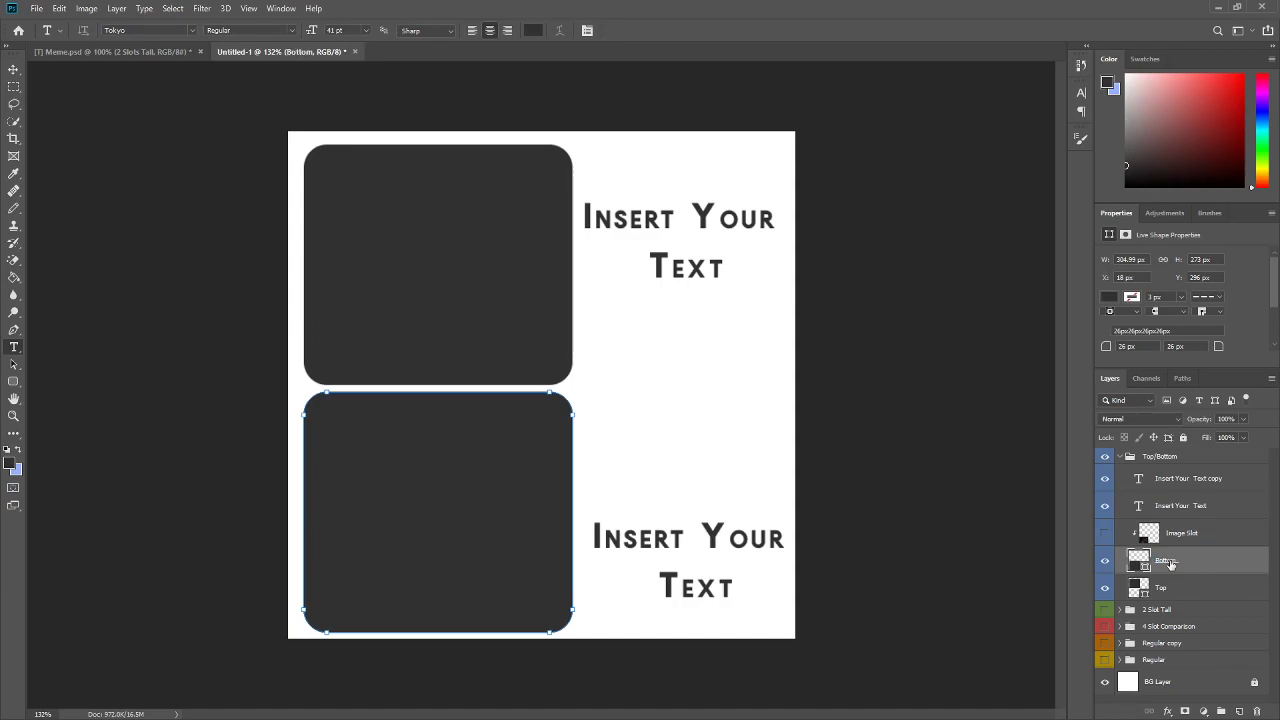
Step: Move the Top rectangle up to Y 7 px to widen the gap between the two slots
left_click(1158, 586)
left_click(14, 71)
scroll(343, 155, "up", 7)
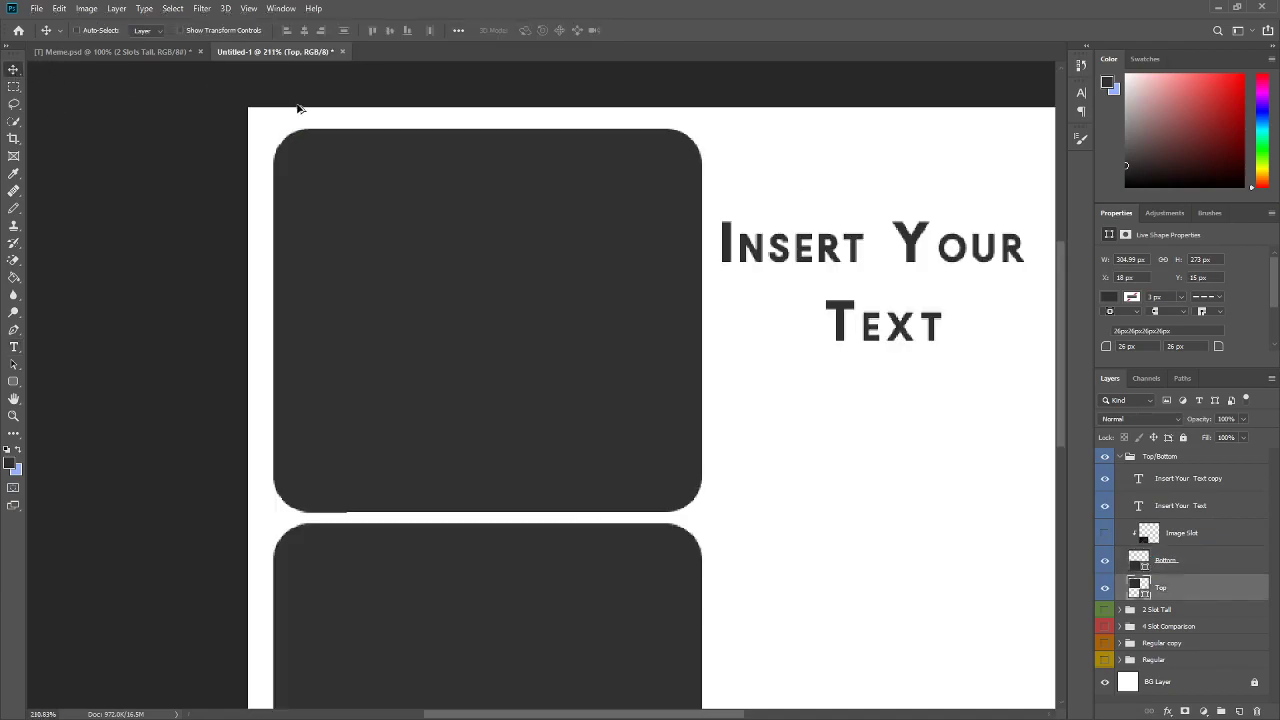
left_click_drag(364, 249, 364, 234)
scroll(436, 289, "down", 7)
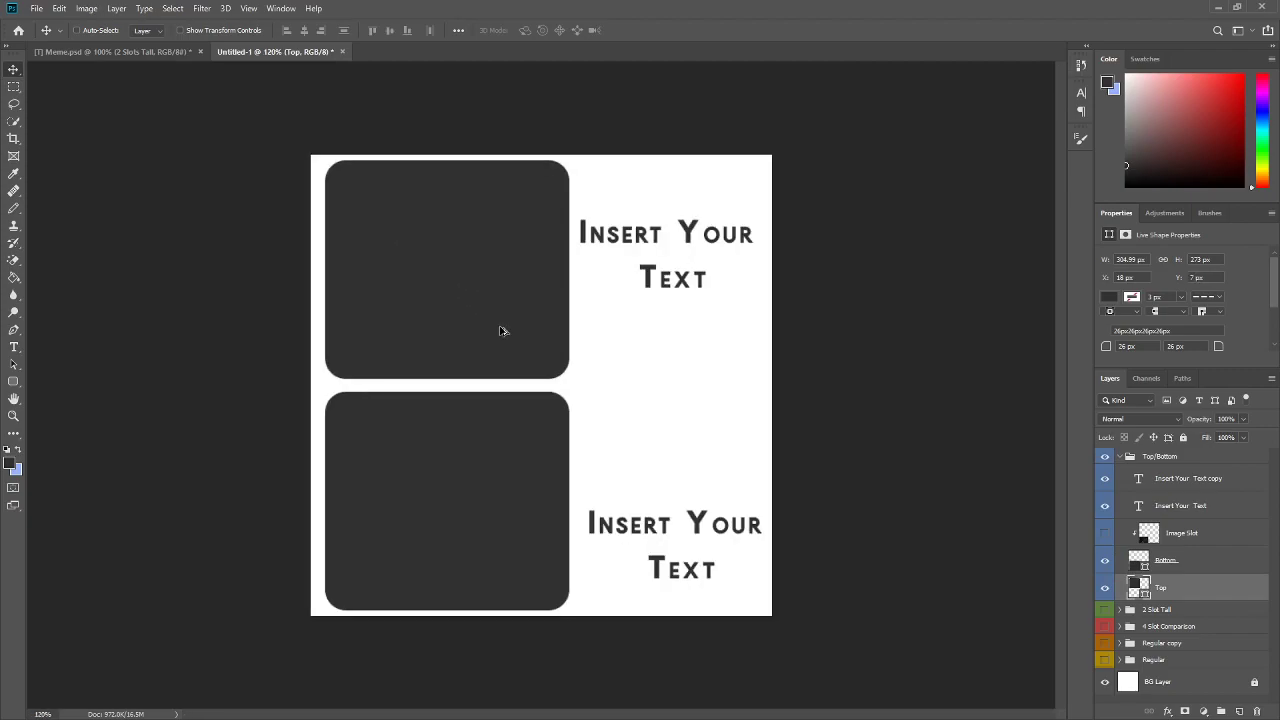
Step: Align the upper text horizontally with the lower one, move the lower text up beside its slot, and collapse the Top/Bottom group
scroll(440, 286, "down", 1)
left_click(1196, 508)
left_click_drag(685, 255, 693, 245)
left_click(1213, 464)
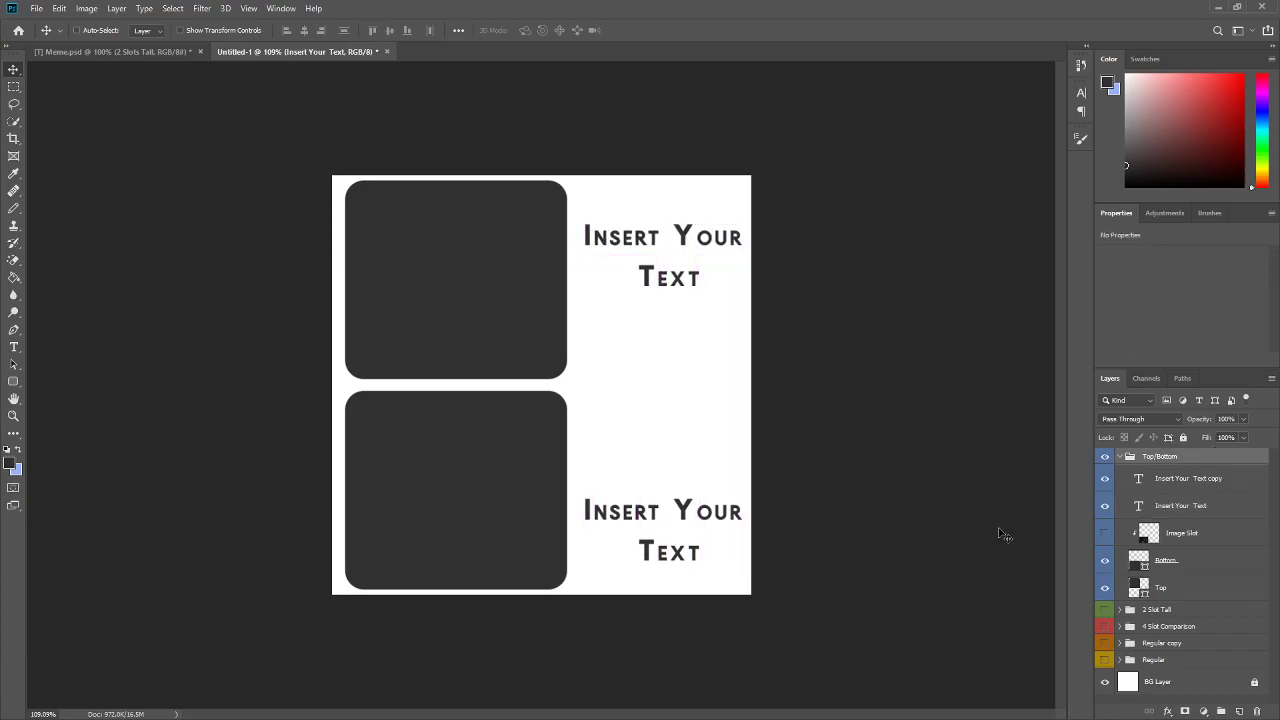
left_click(1192, 485)
left_click_drag(672, 532, 669, 510)
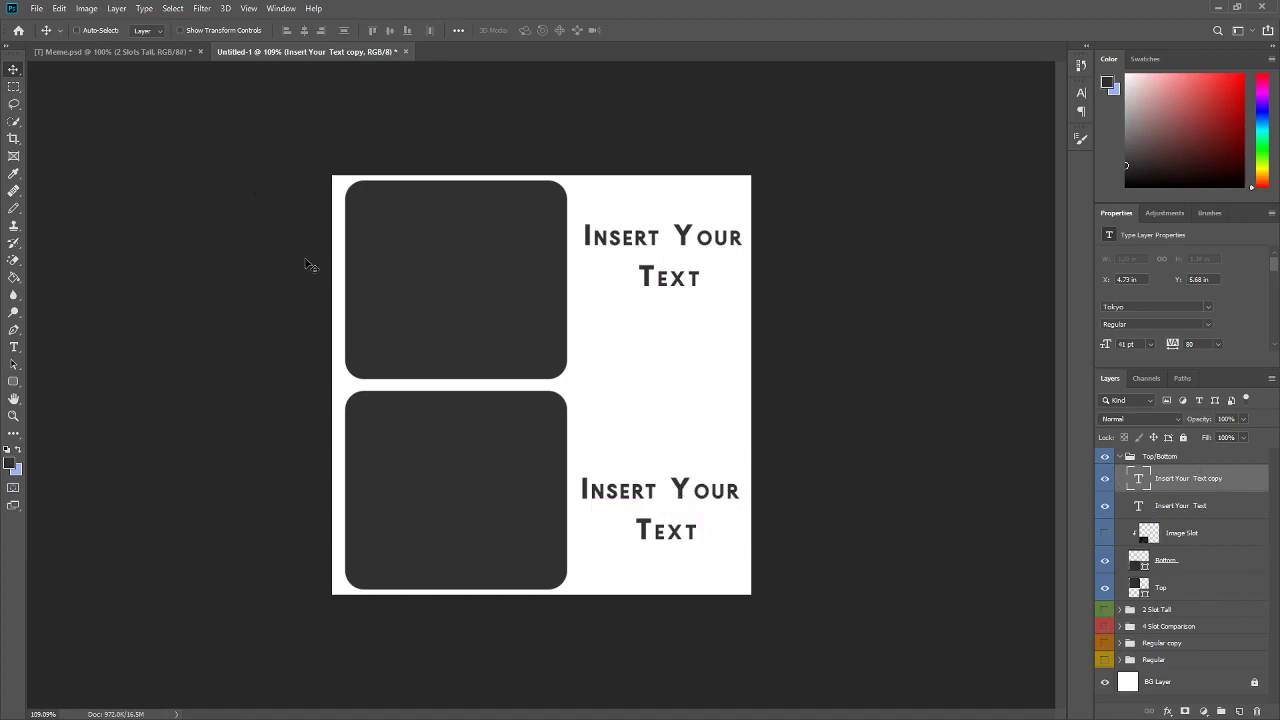
left_click(1121, 457)
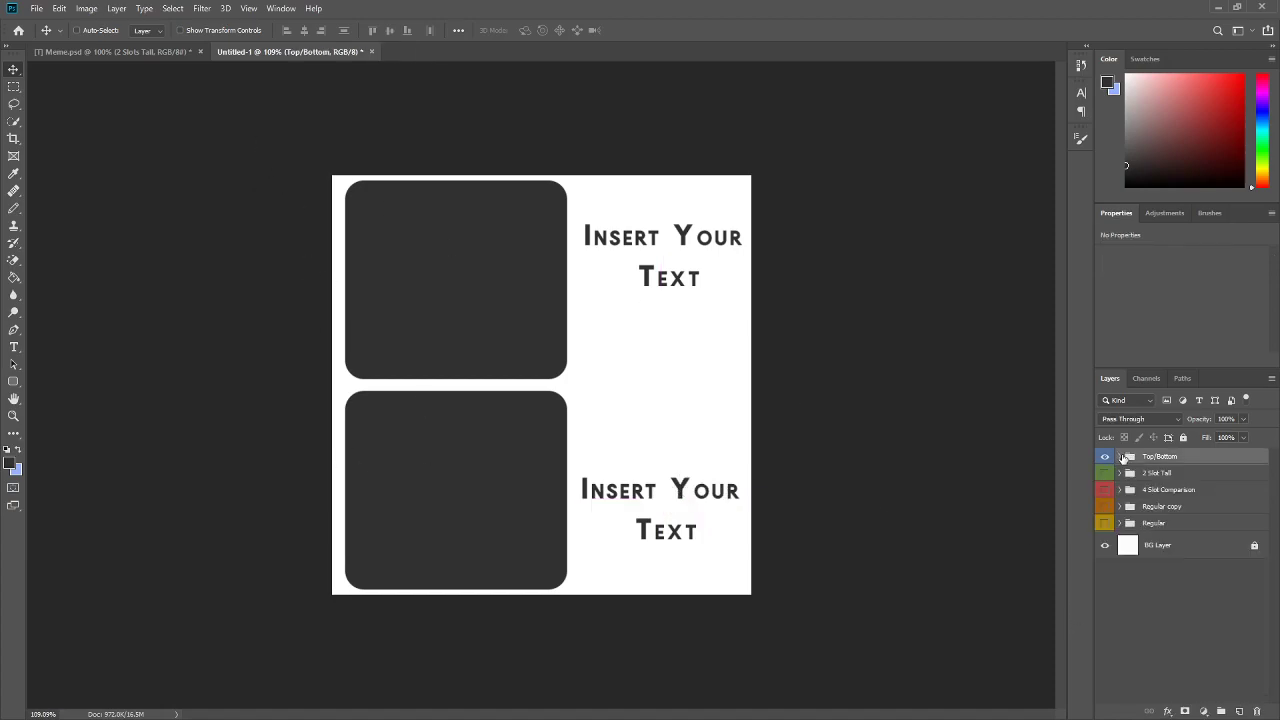
Step: Check the Top/Bottom group's colour label options in Meme.psd, then return to the untitled template
left_click(112, 51)
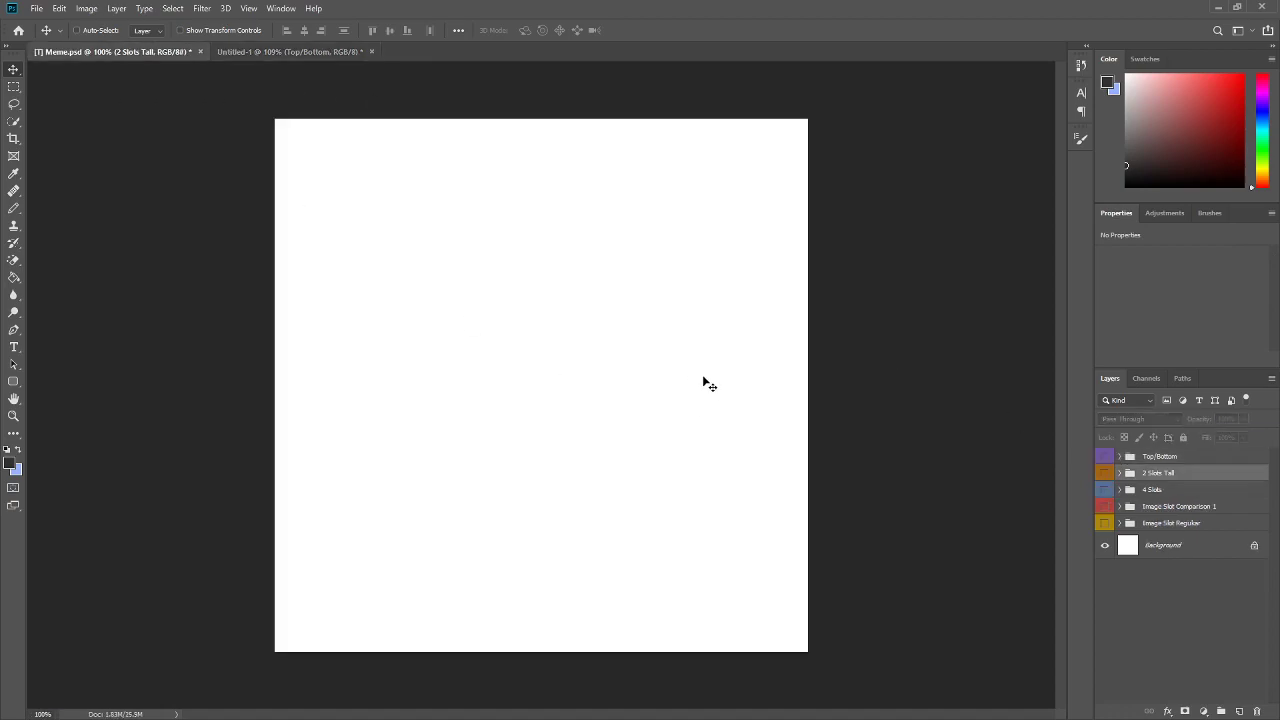
right_click(1102, 457)
key("Escape")
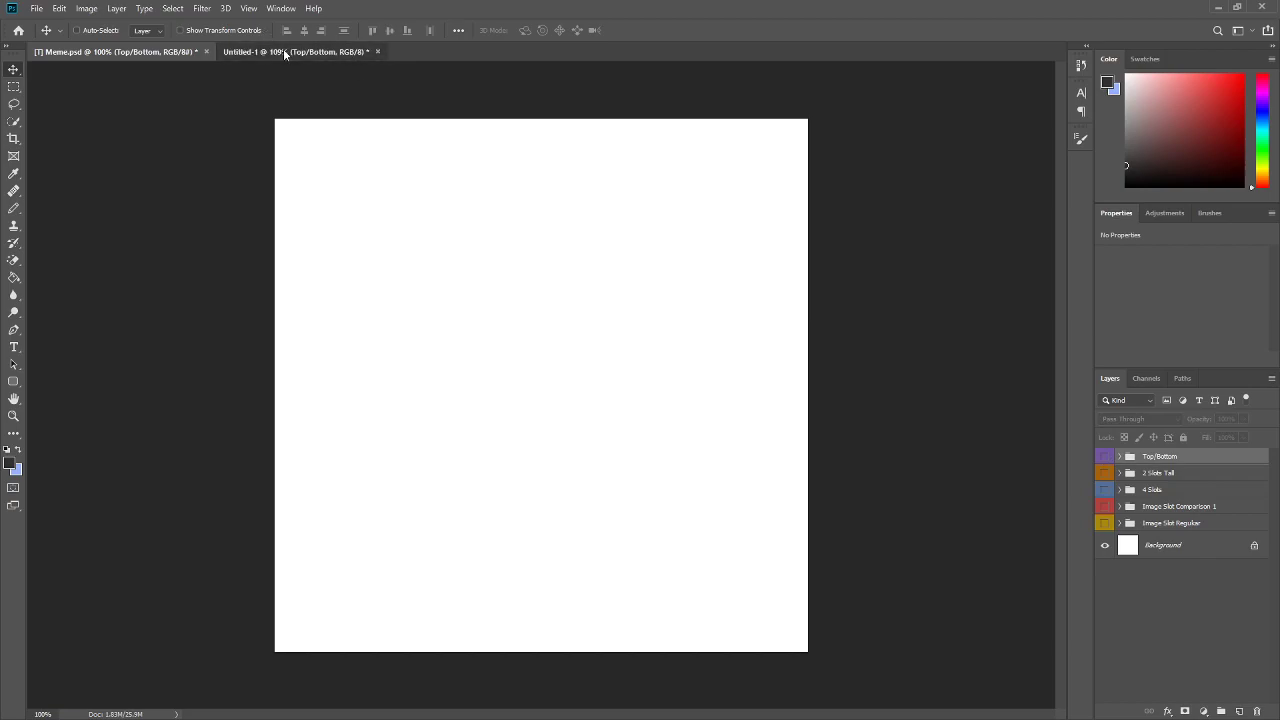
left_click(283, 50)
scroll(560, 400, "up", 1)
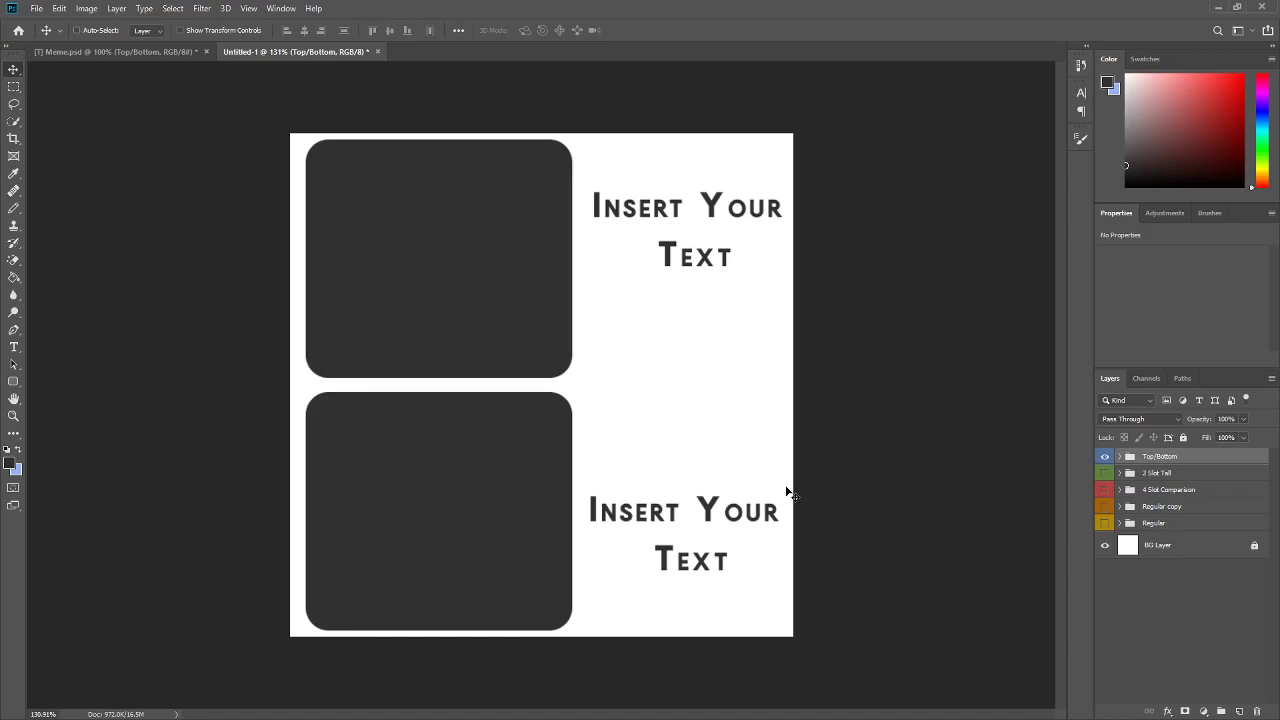
Step: Expand the Top/Bottom group, select the Bottom rectangle layer, and look at its shape stroke colour options without changing them
left_click(1119, 457)
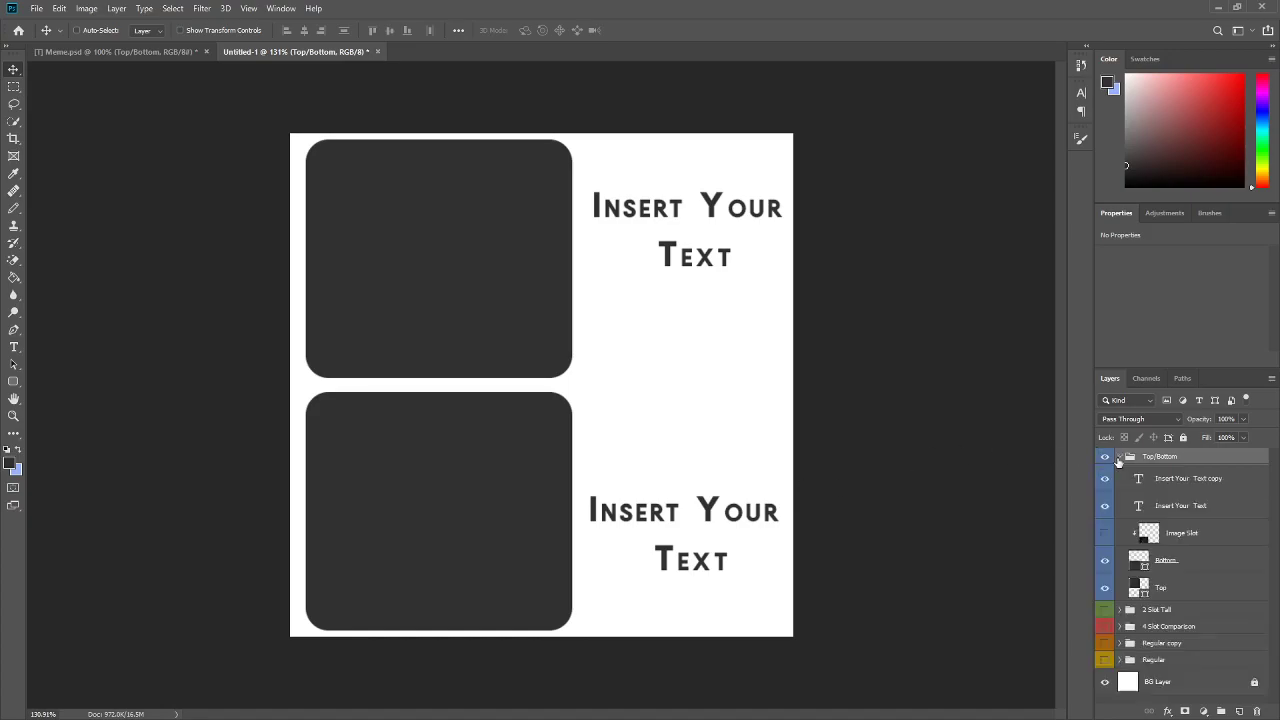
left_click(1180, 562)
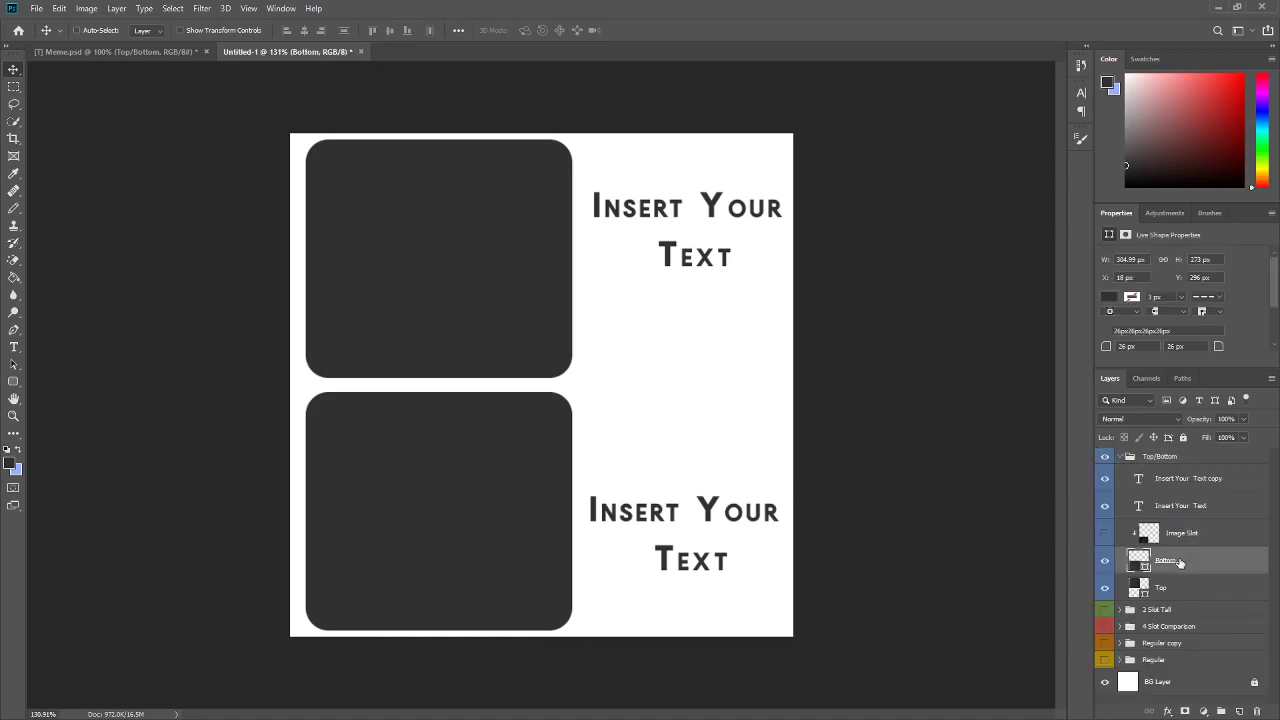
left_click(1131, 298)
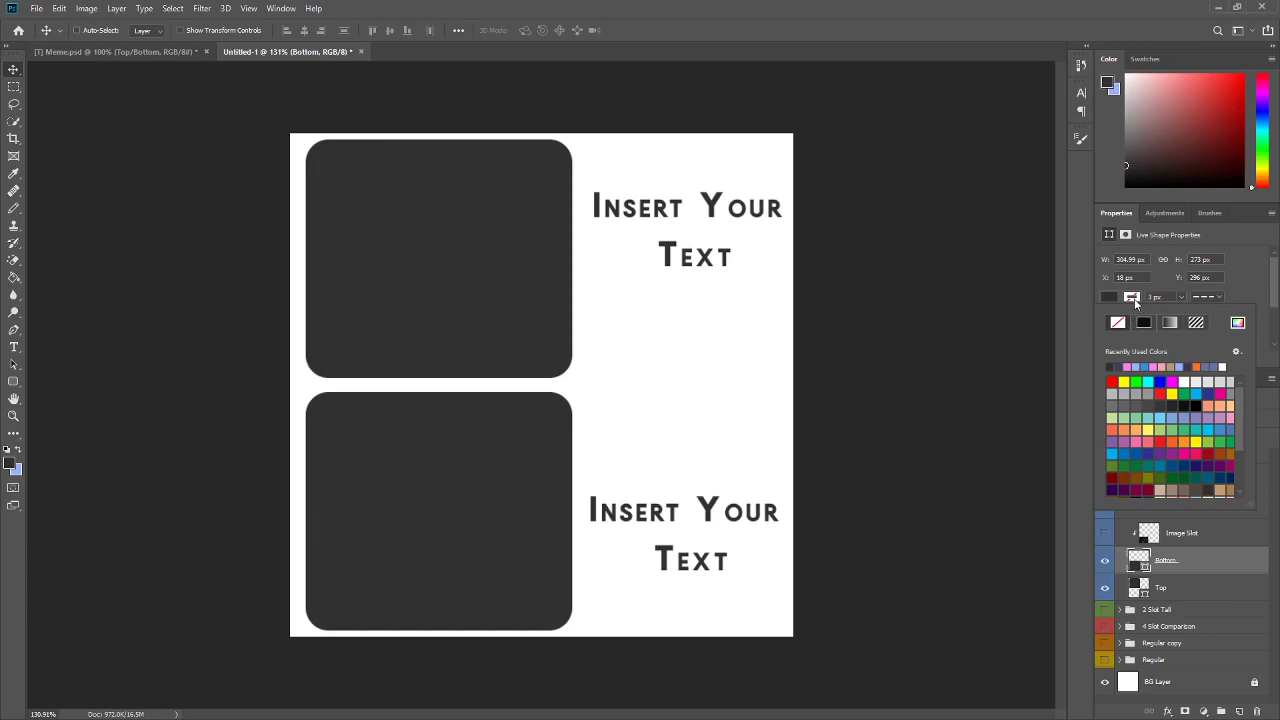
key("Escape")
Step: Try a Multiply drop shadow on the Bottom layer with 82% opacity, 0 px distance and 20% spread
right_click(1193, 565)
left_click(1203, 13)
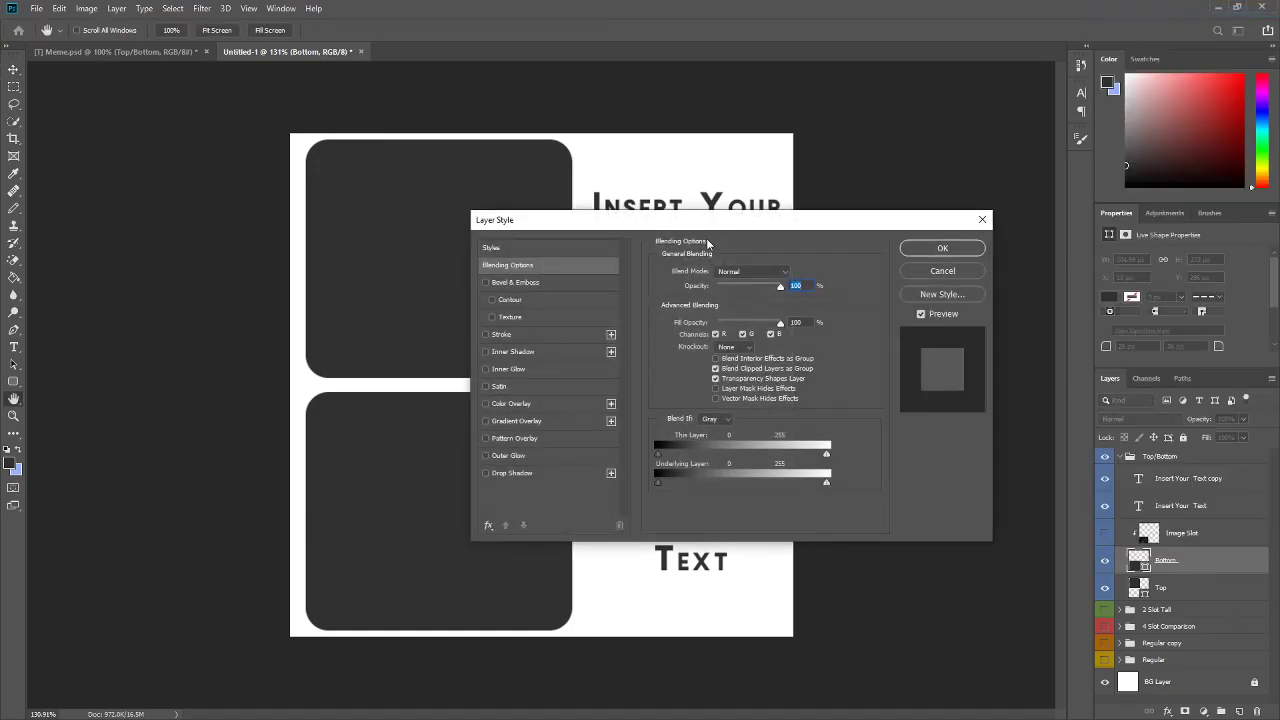
left_click(510, 474)
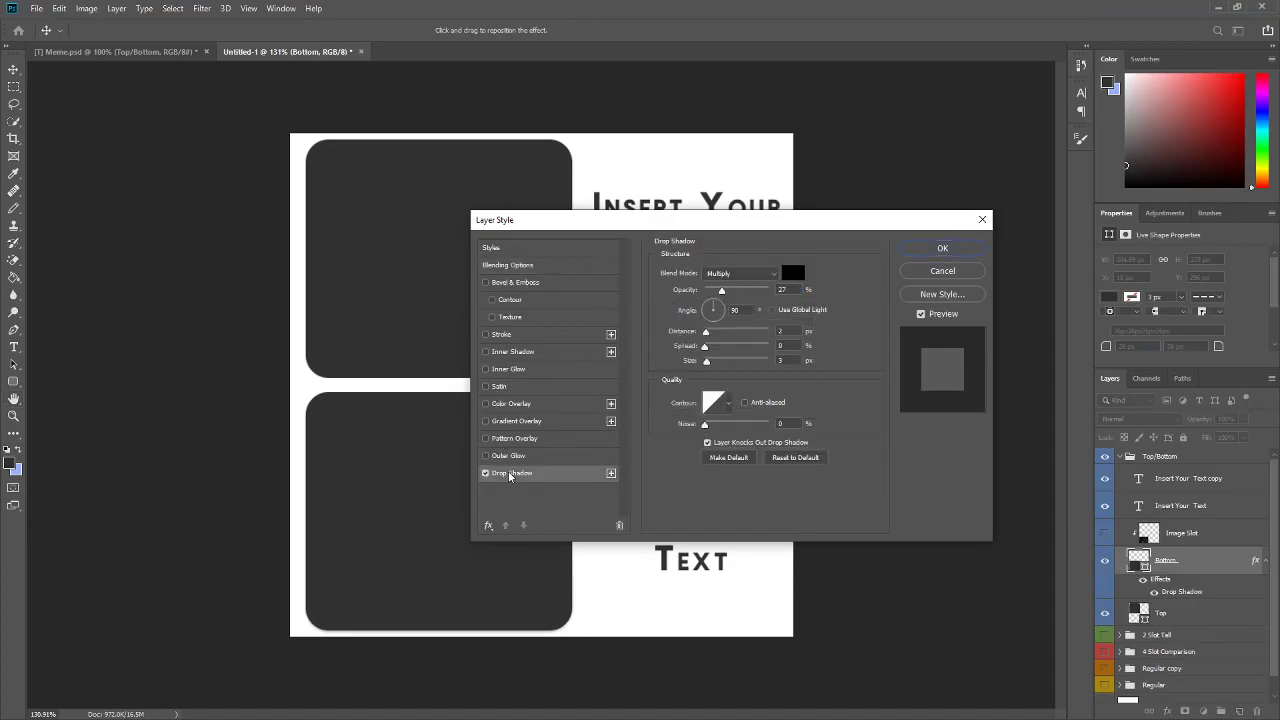
left_click_drag(590, 221, 833, 280)
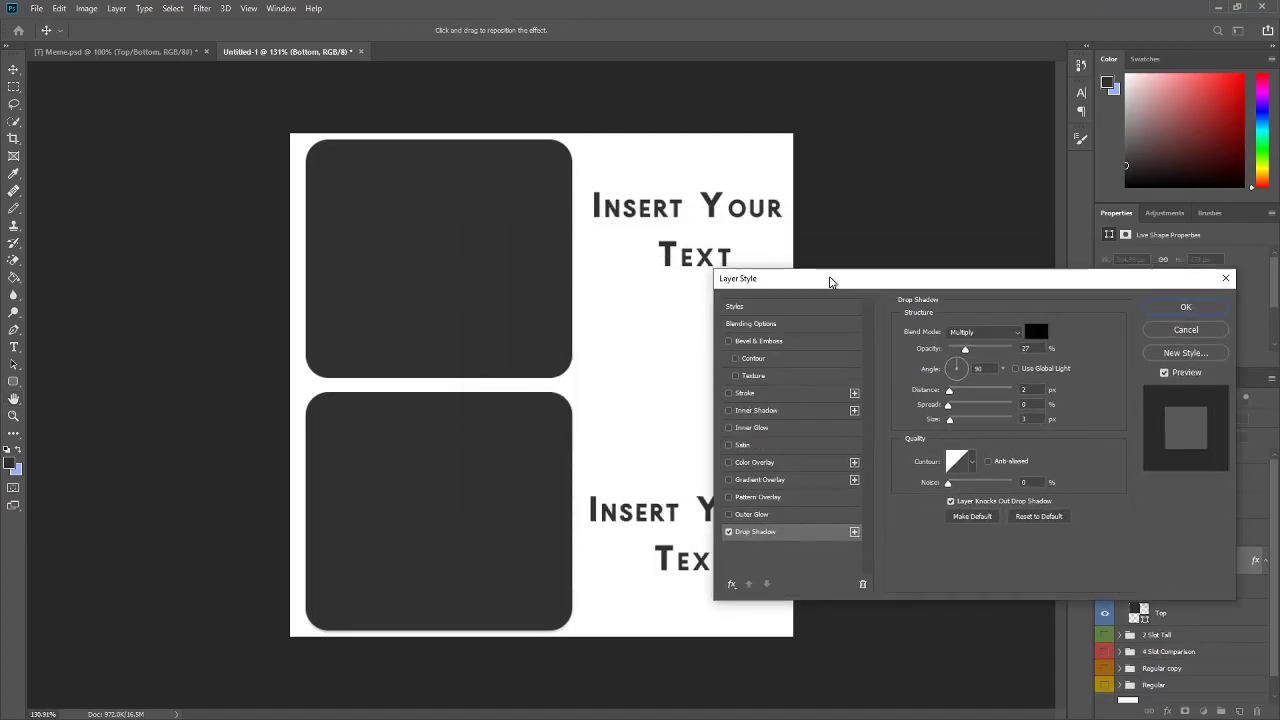
mouse_move(949, 390)
left_mouse_down()
mouse_move(974, 390)
mouse_move(948, 391)
mouse_move(958, 421)
mouse_move(964, 408)
left_mouse_up()
left_click_drag(965, 348, 1000, 348)
left_click_drag(960, 420, 954, 422)
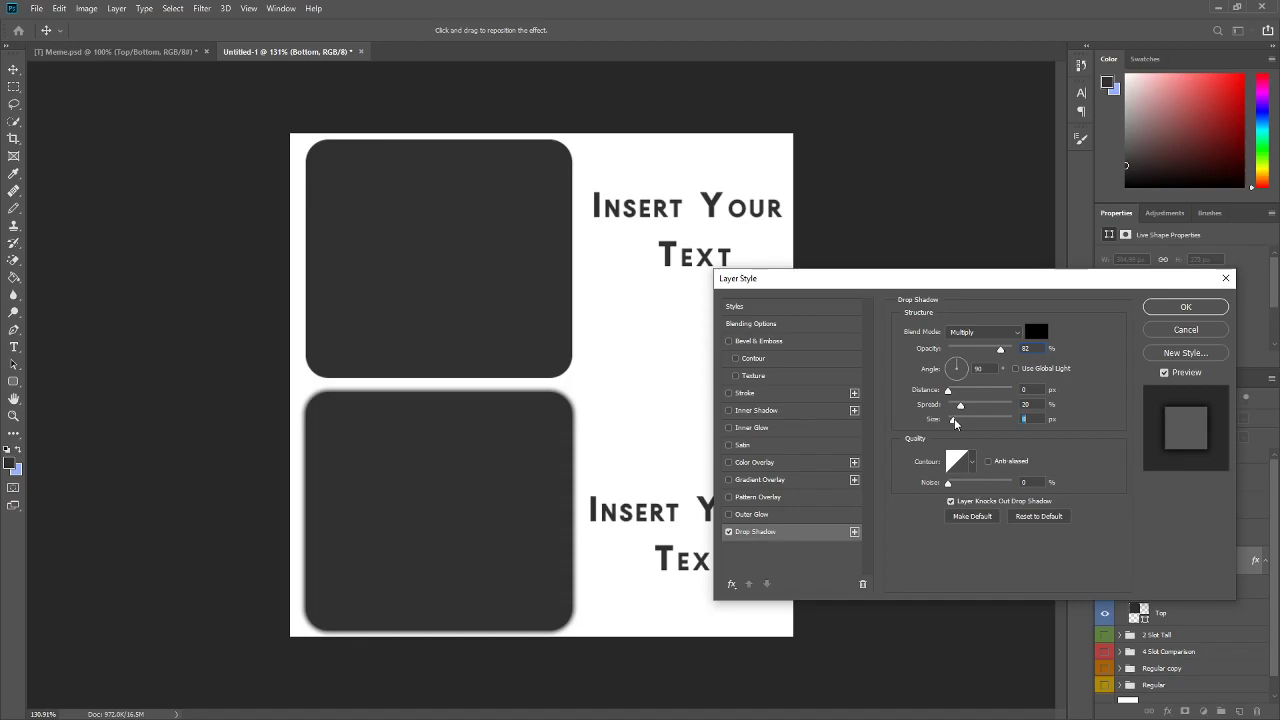
Step: Try a thin pink outside stroke on the Bottom layer instead of the drop shadow, and discard the layer style changes
left_click(729, 531)
left_click(729, 393)
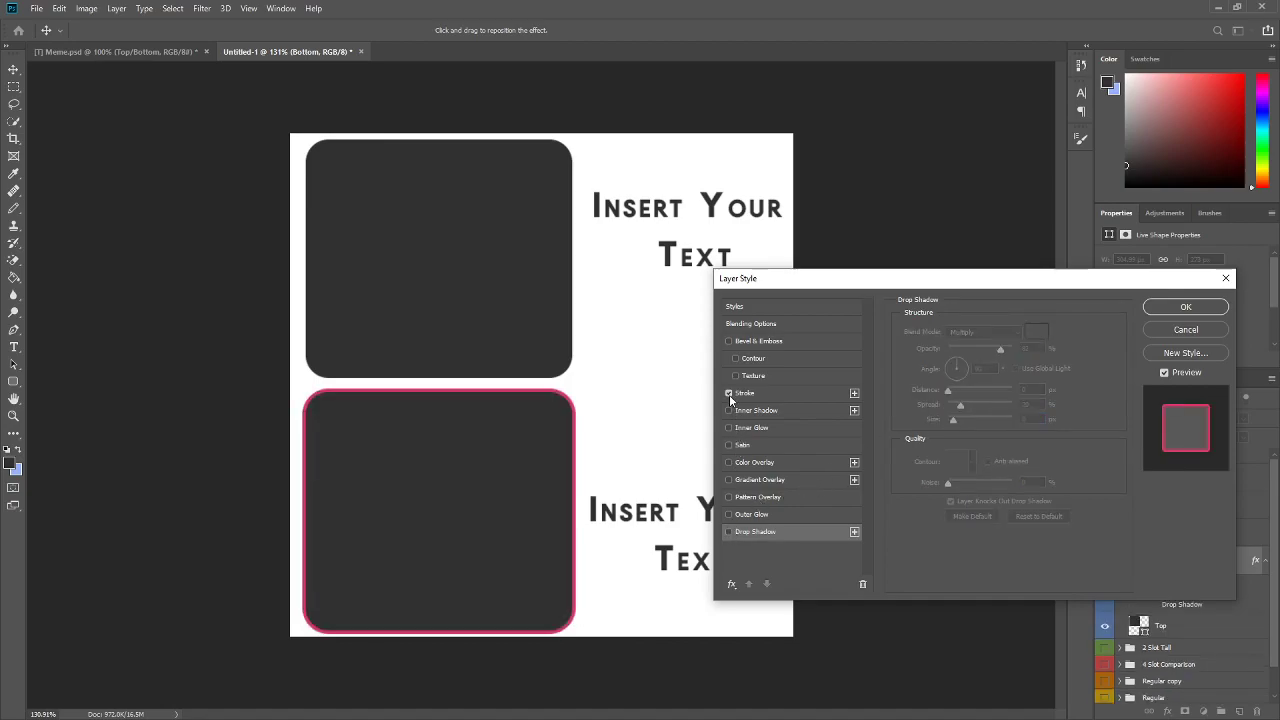
left_click(742, 393)
left_click_drag(951, 333, 951, 336)
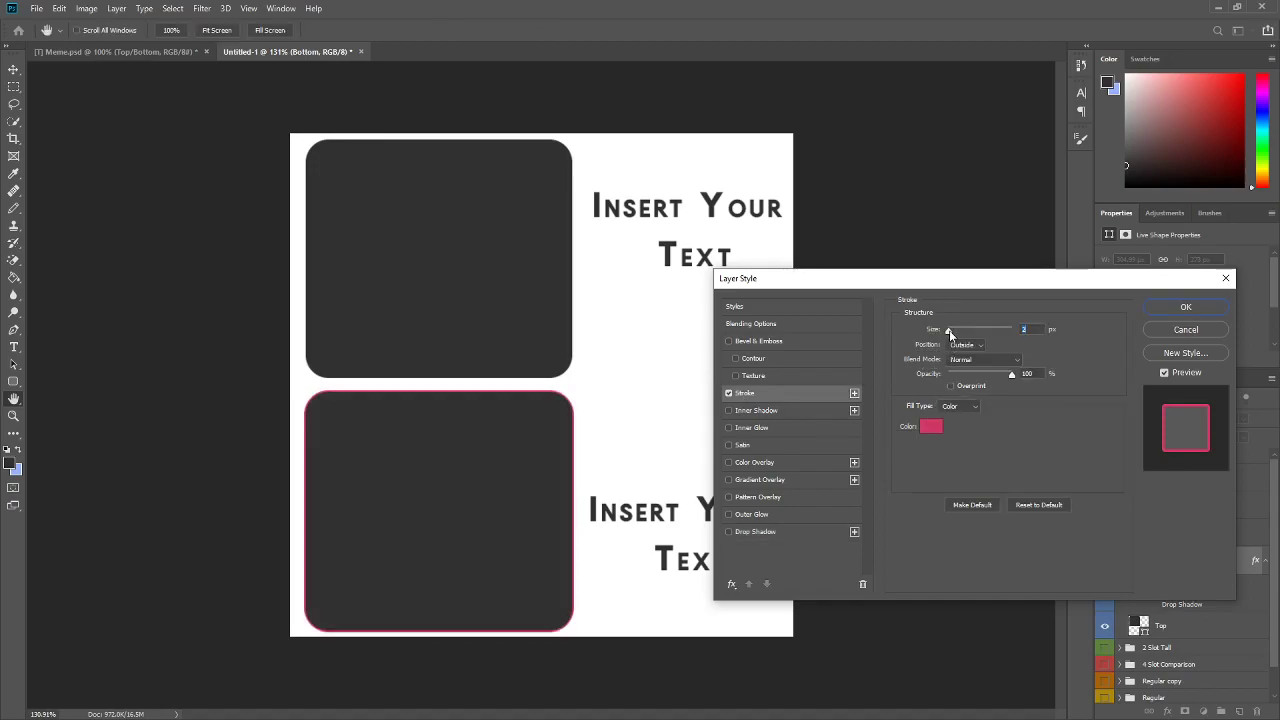
left_click(729, 394)
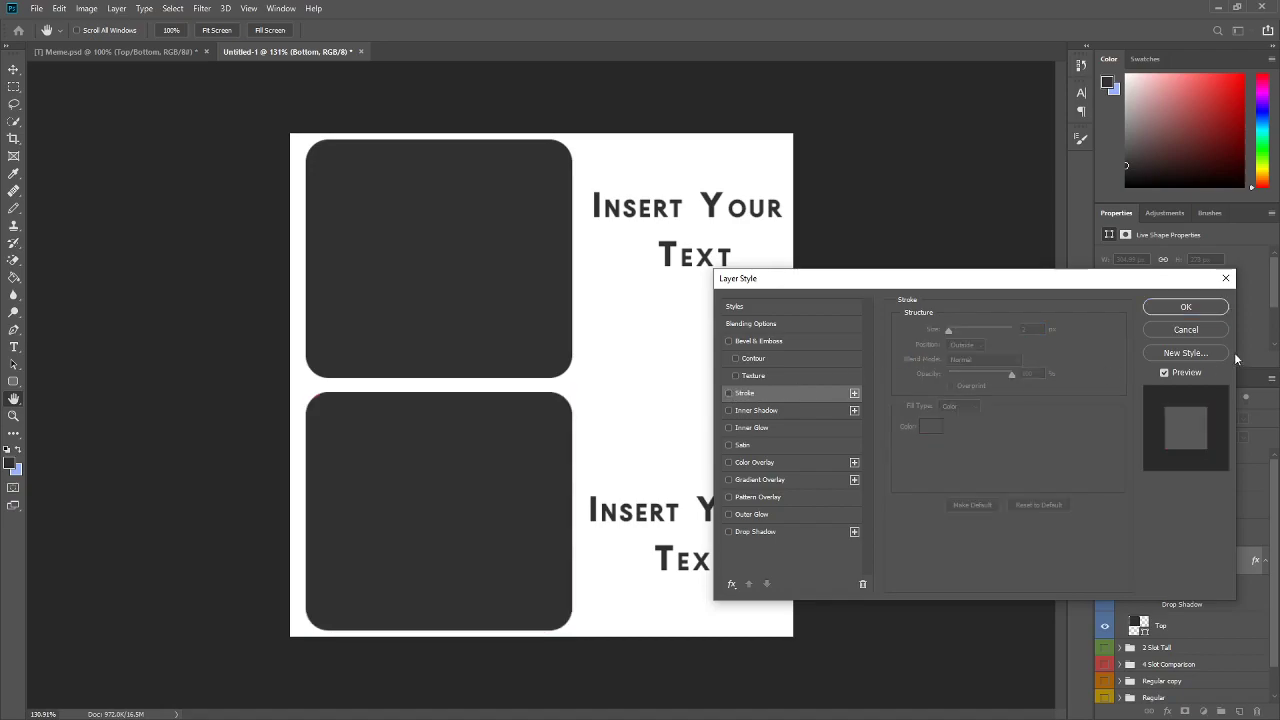
left_click(1209, 331)
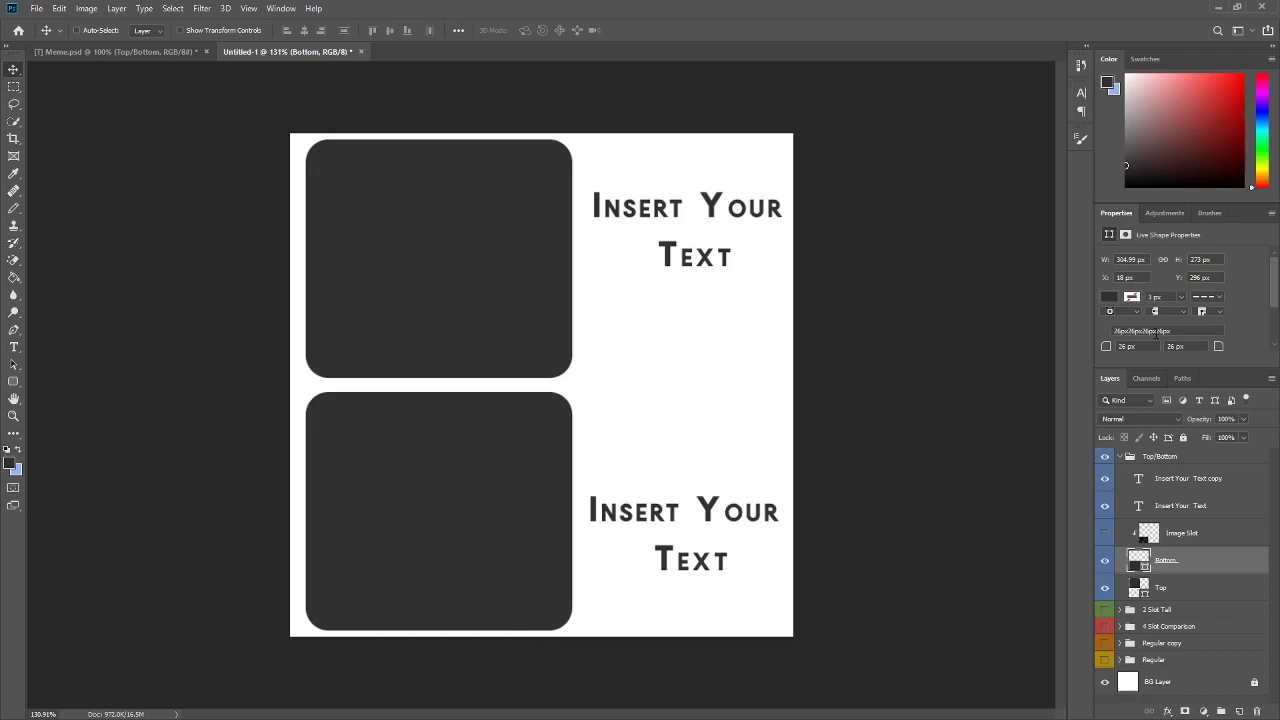